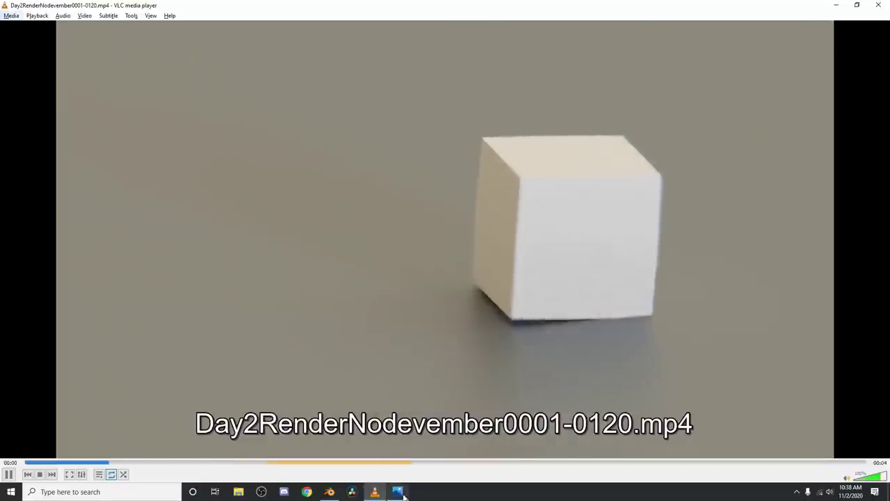
Step: View the Nodevember prompt list in Photos, close it, and review the cube-to-lollipop render video in VLC
key(alt+Tab)
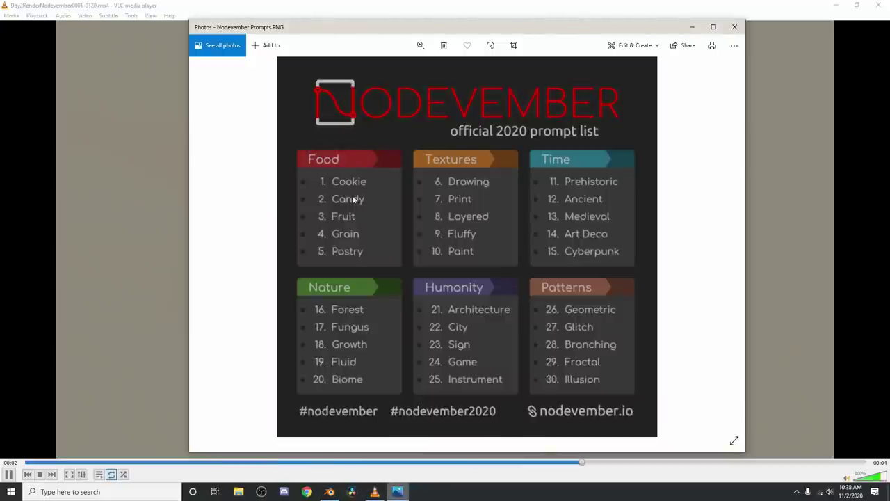
click(734, 26)
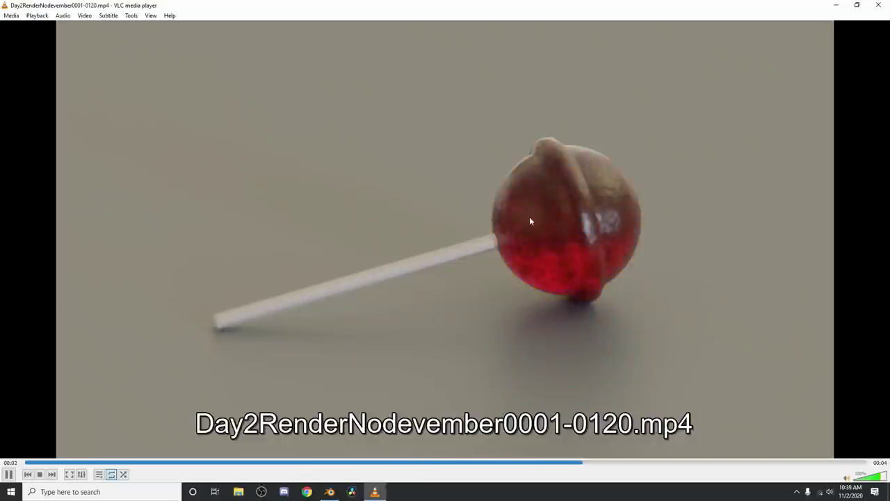
click(9, 474)
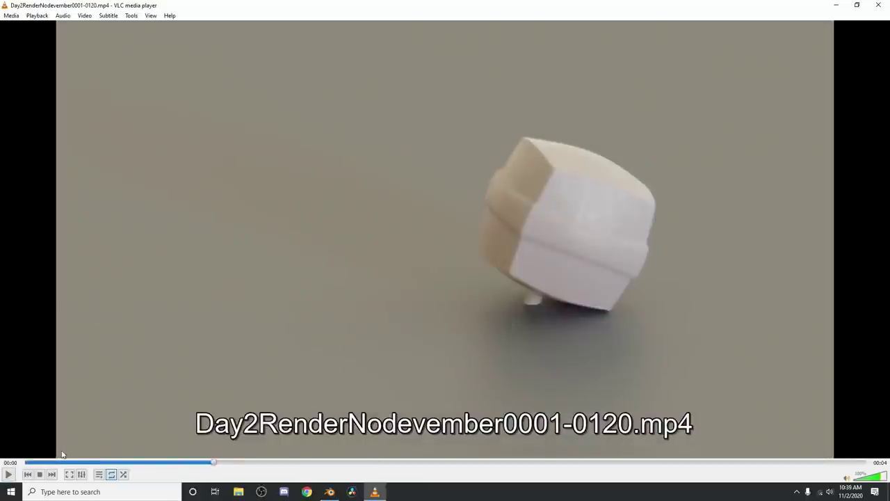
drag(52, 464, 152, 469)
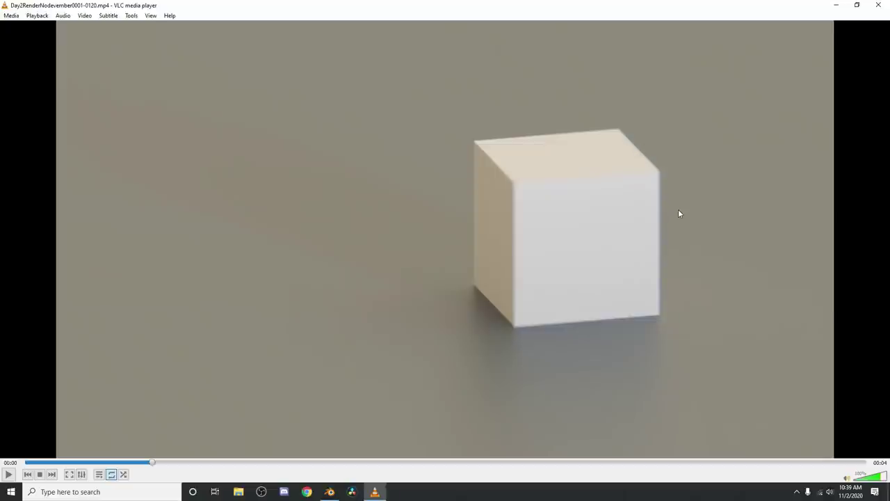
click(8, 474)
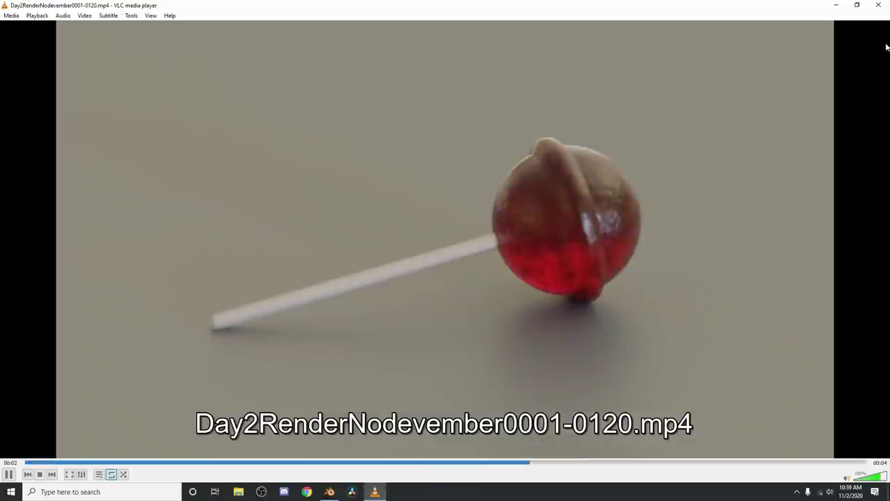
Step: Close the render video, switch to Blender, and preview the cube-to-lollipop animation up to about frame 51
click(882, 6)
click(329, 492)
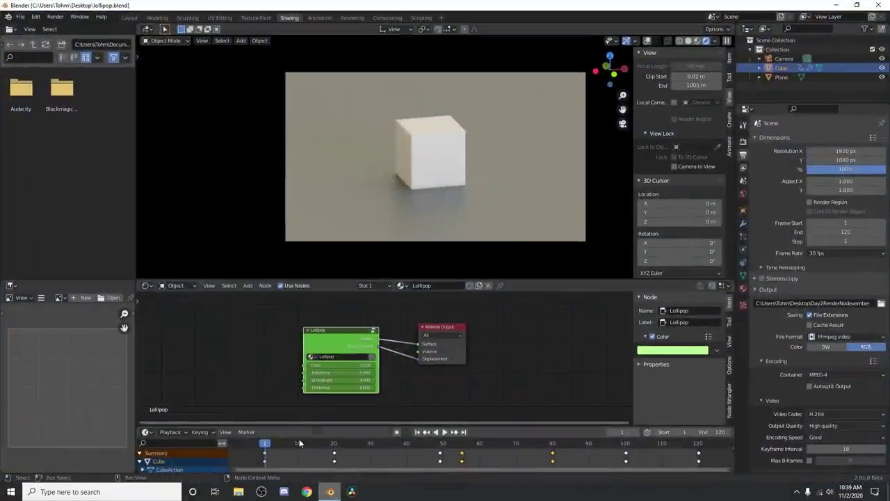
drag(302, 444, 334, 444)
key(space)
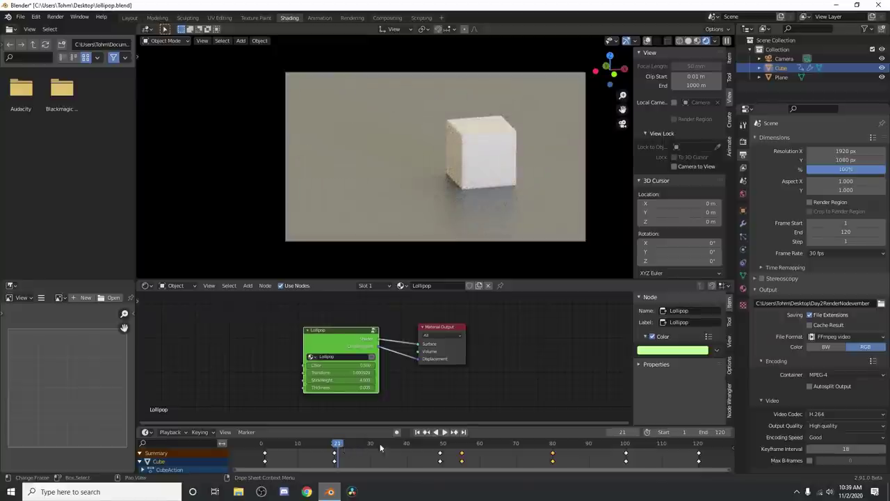
drag(425, 445, 441, 445)
key(space)
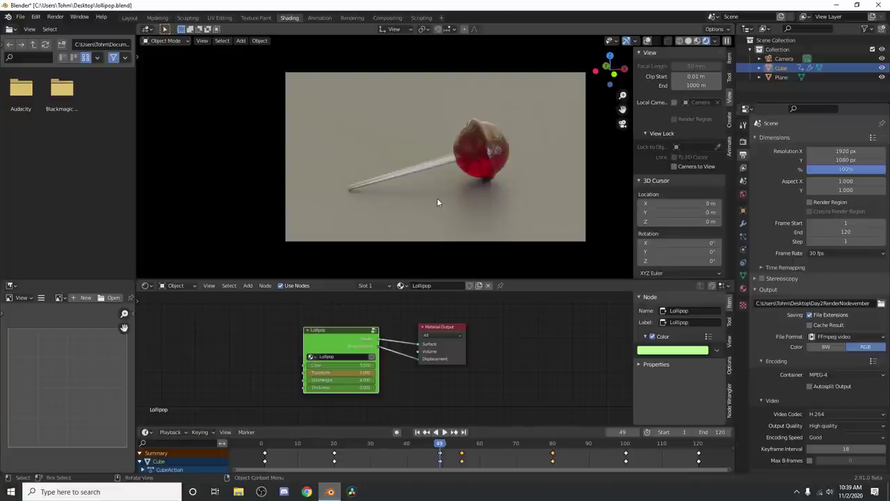
click(445, 432)
drag(470, 443, 447, 443)
Step: Examine the node network inside the Lollipop group and return to the top level of the material
scroll(376, 348, up, 3)
drag(355, 343, 415, 340)
key(Tab)
scroll(449, 354, down, 7)
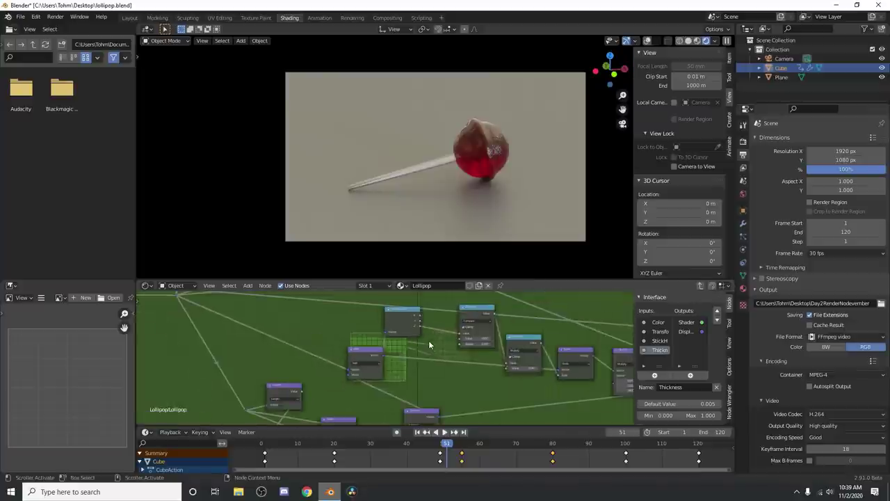
middle_drag(448, 354, 414, 379)
middle_drag(292, 335, 449, 361)
middle_drag(608, 335, 491, 331)
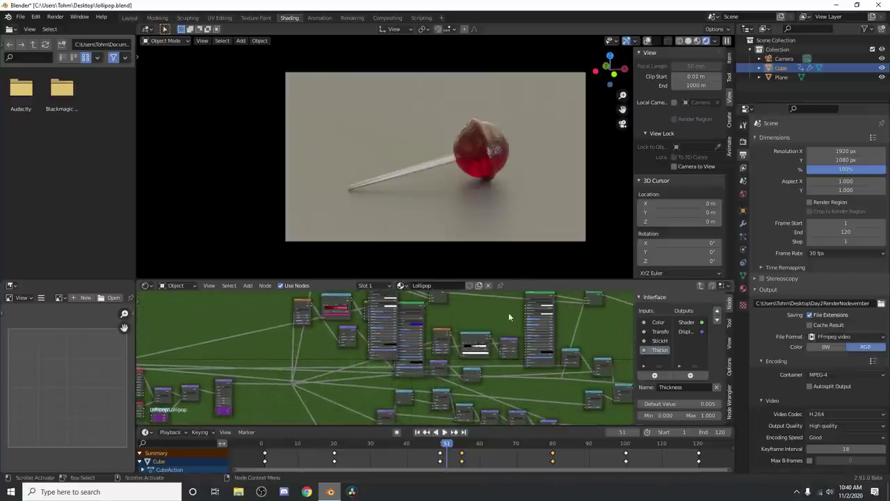
key(Tab)
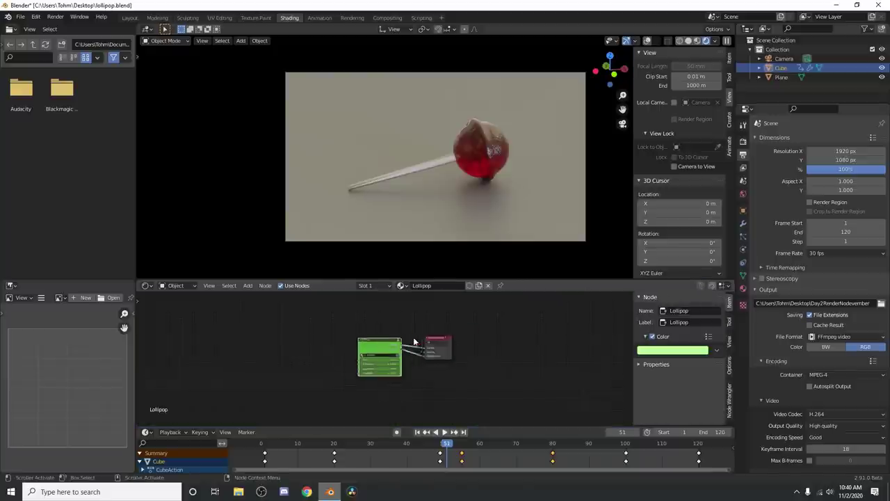
scroll(416, 343, up, 5)
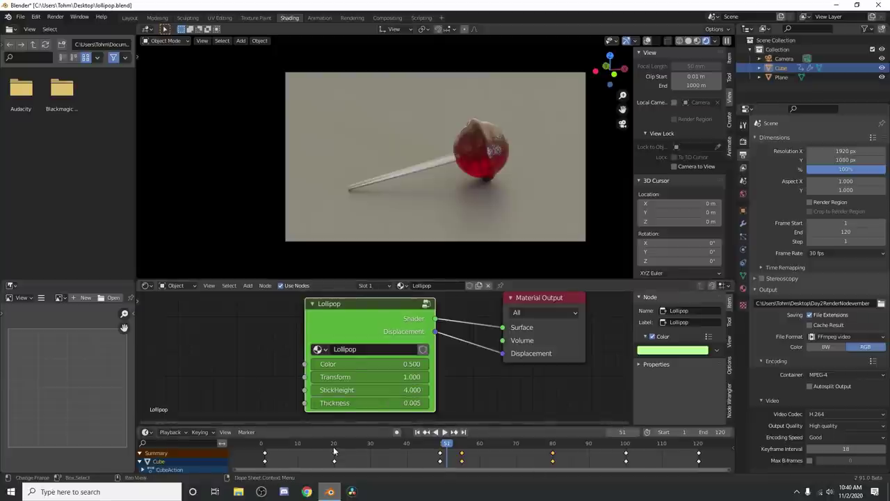
Step: Play and scrub the cube-to-lollipop transformation, and stop at frame 49
drag(353, 449, 363, 448)
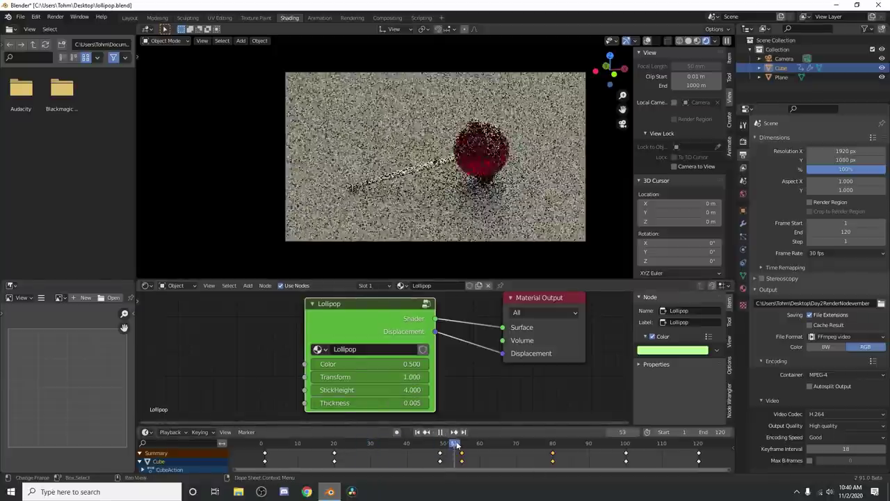
key(space)
drag(386, 445, 378, 445)
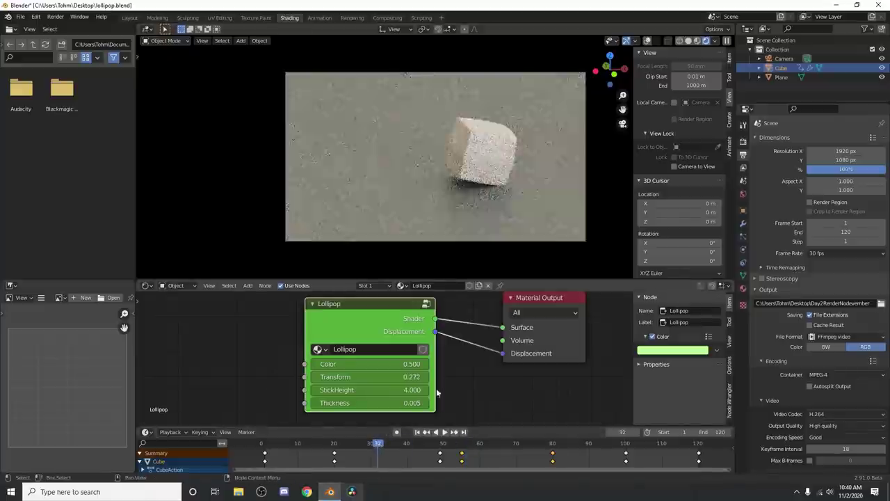
click(439, 446)
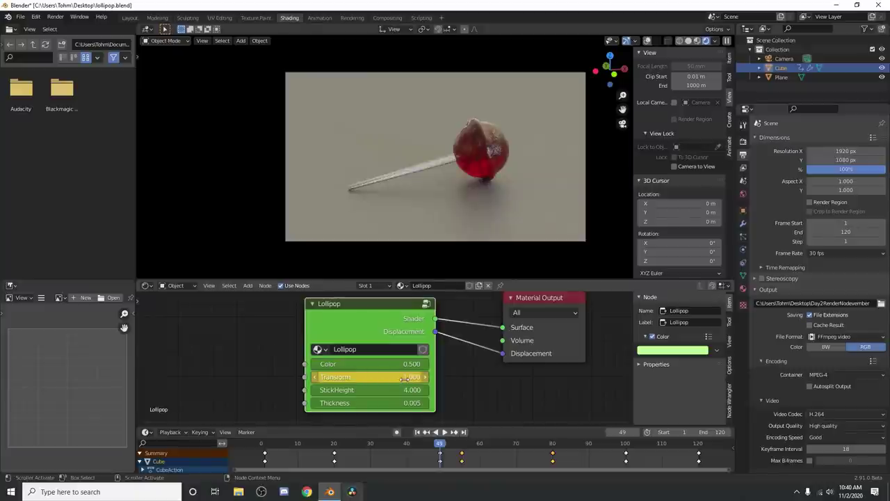
Step: Try out the Lollipop group's Transform value, and set Color to 0, StickHeight to 2.010 and Thickness to 0.115
drag(405, 378, 502, 379)
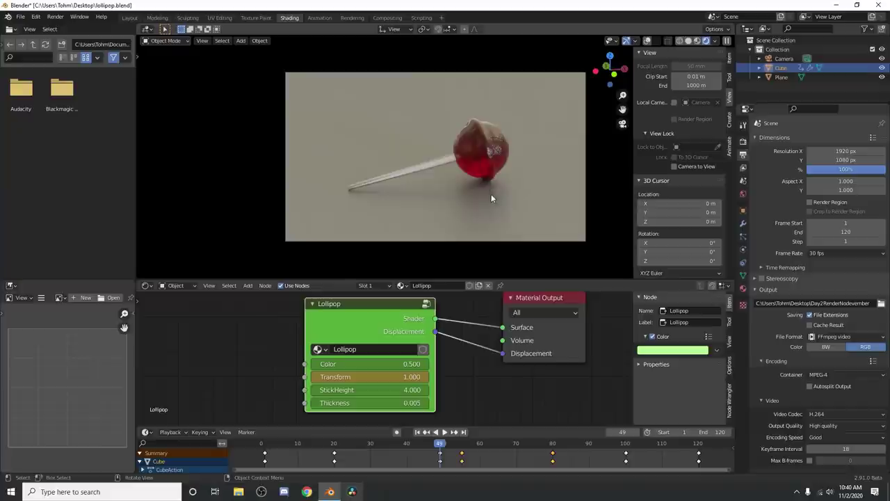
middle_drag(452, 341, 416, 348)
drag(354, 370, 236, 370)
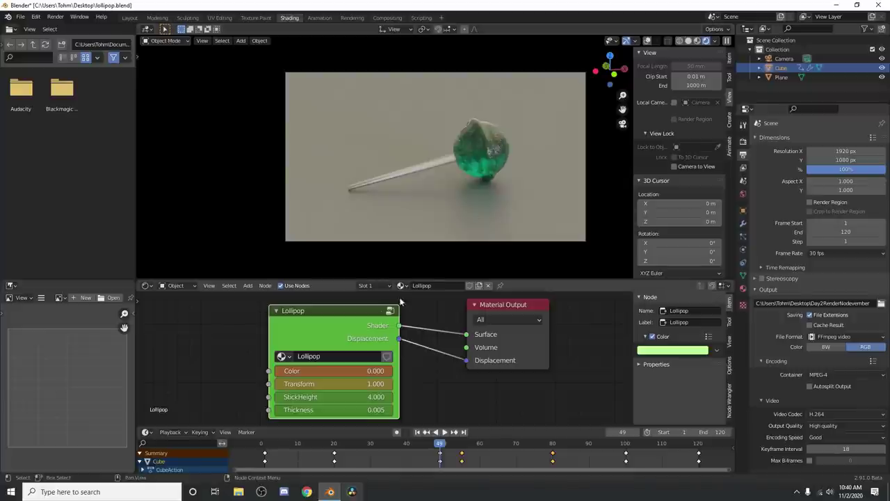
scroll(334, 366, up, 3)
scroll(334, 367, up, 1)
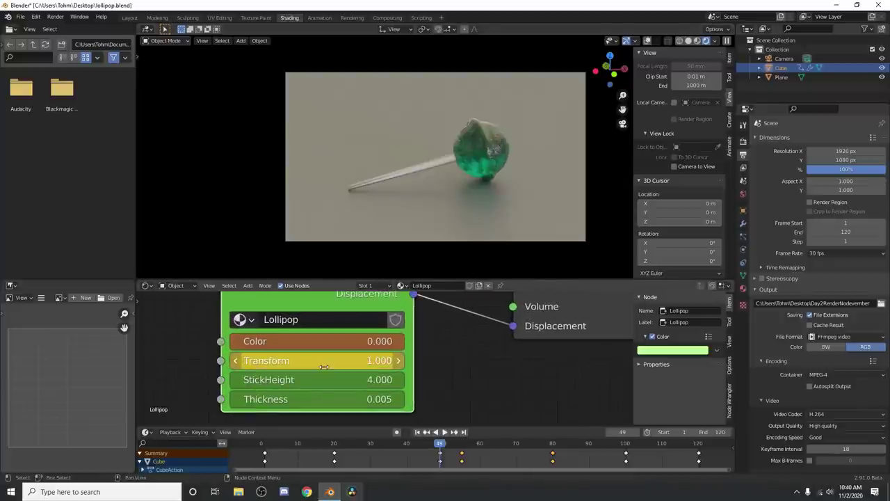
drag(315, 379, 292, 379)
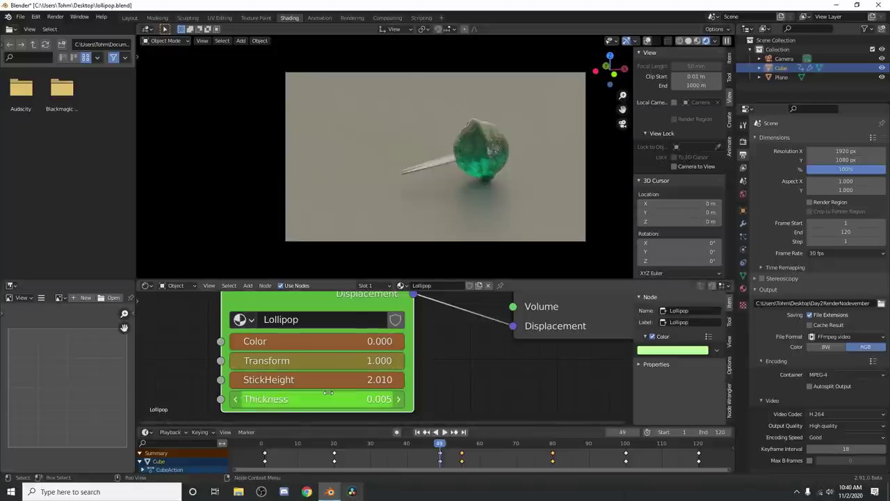
drag(320, 399, 341, 399)
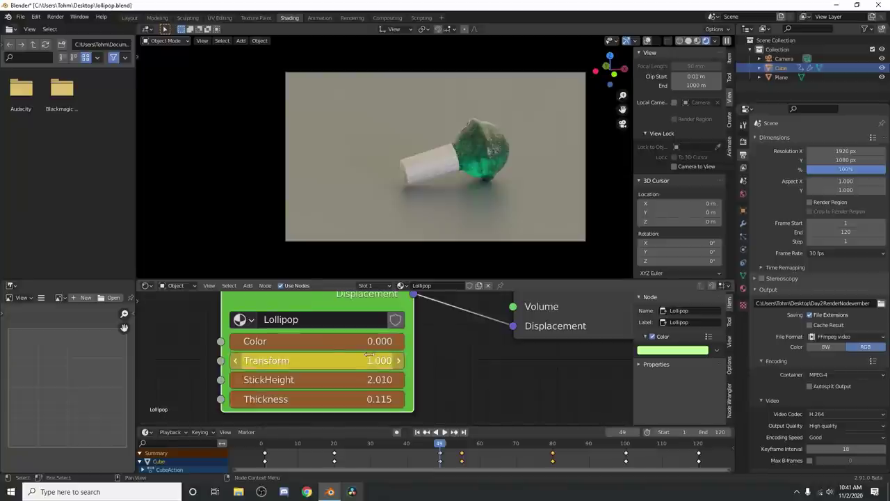
Step: Open the Lollipop node group to look over its nodes and go back to the parent node tree
middle_drag(404, 292, 426, 325)
click(424, 305)
key(Home)
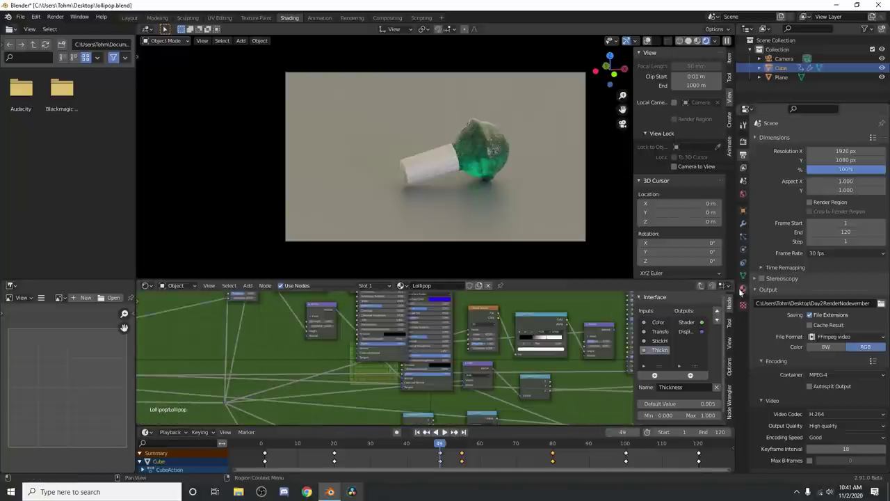
click(704, 286)
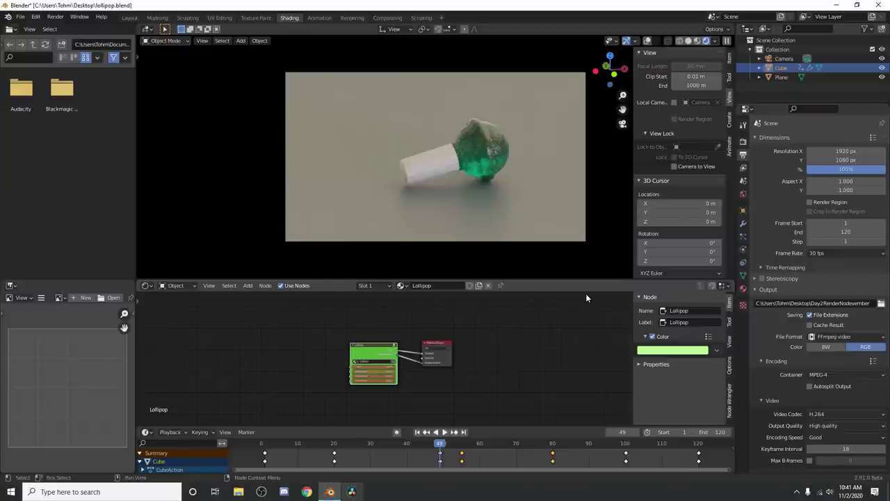
Step: Create a new General file without saving the lollipop changes, and make the window fullscreen
key(ctrl+n)
click(444, 152)
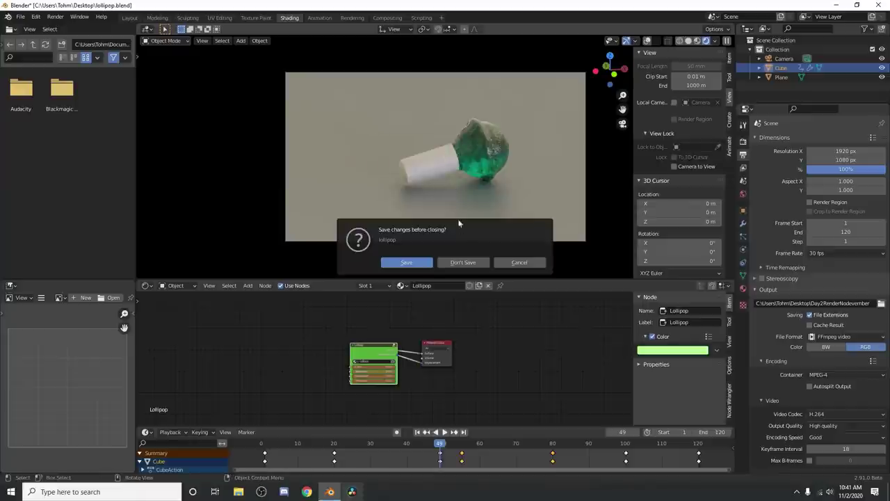
click(462, 262)
key(q)
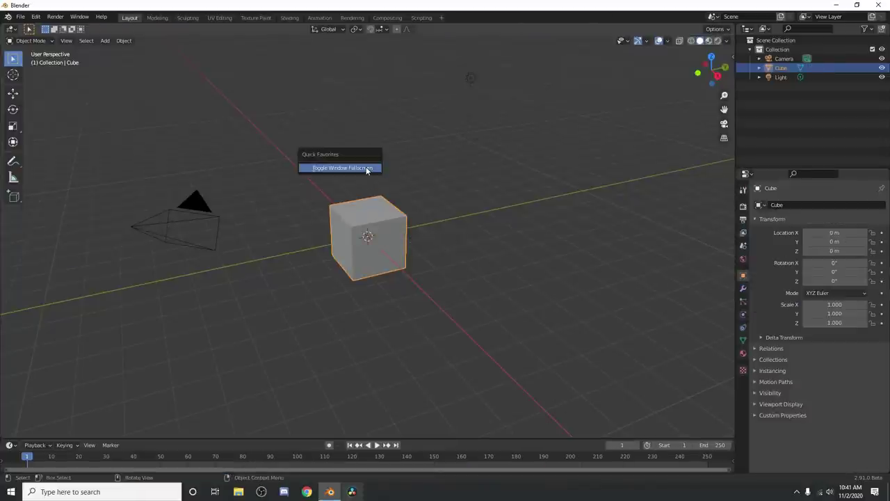
click(366, 168)
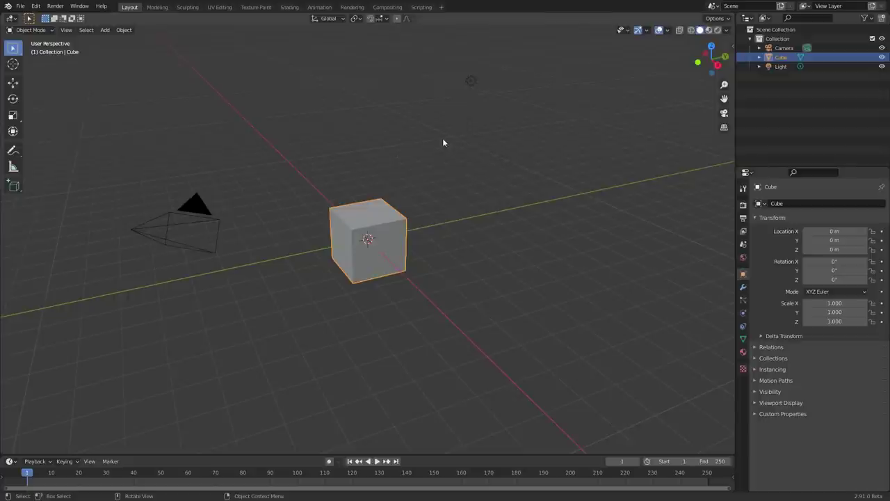
Step: Show the viewport in rendered shading and set the render engine to Cycles with GPU Compute as the device
click(709, 30)
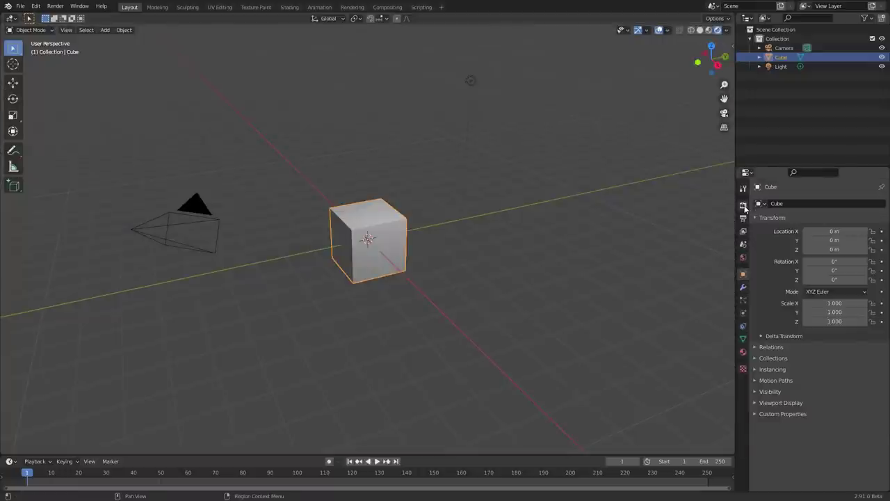
click(744, 206)
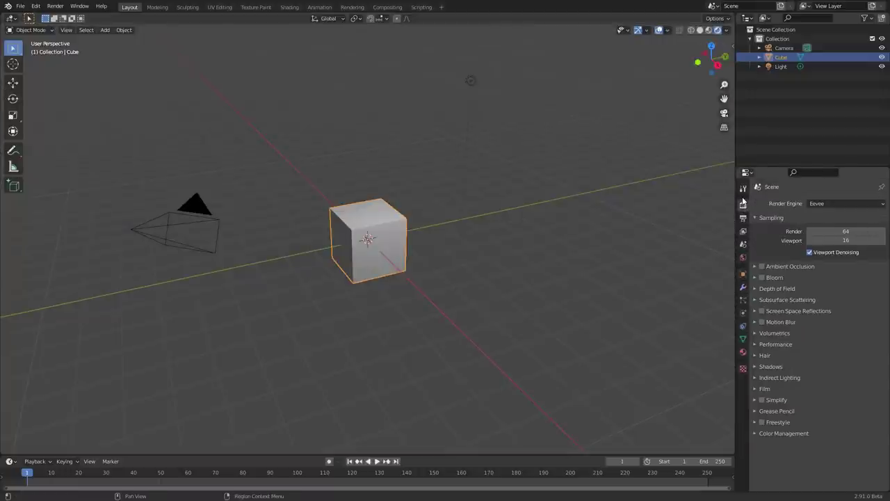
click(830, 203)
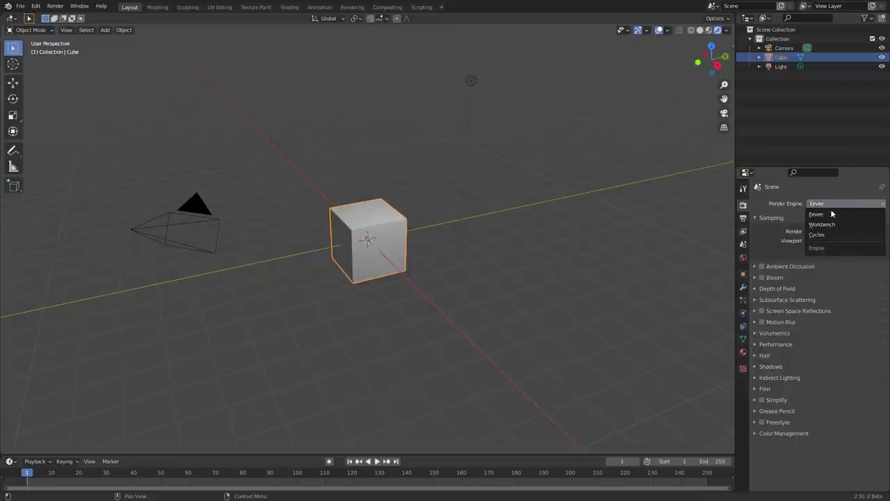
click(824, 234)
click(827, 230)
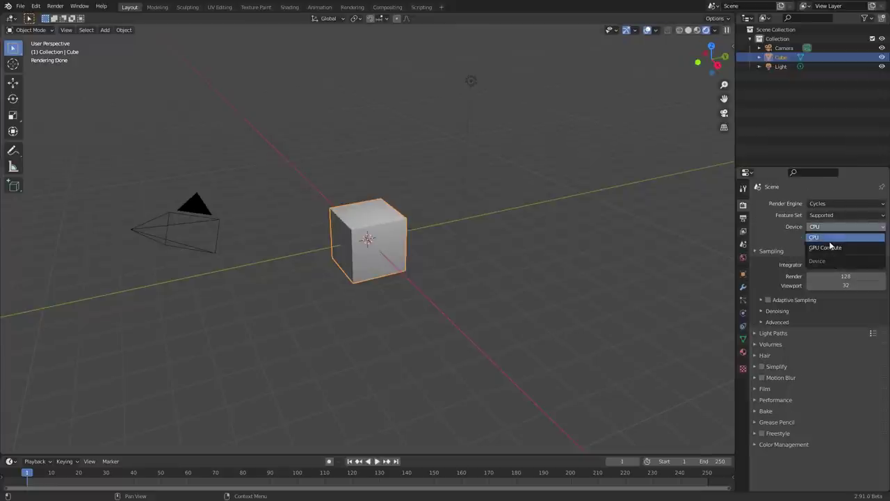
click(829, 244)
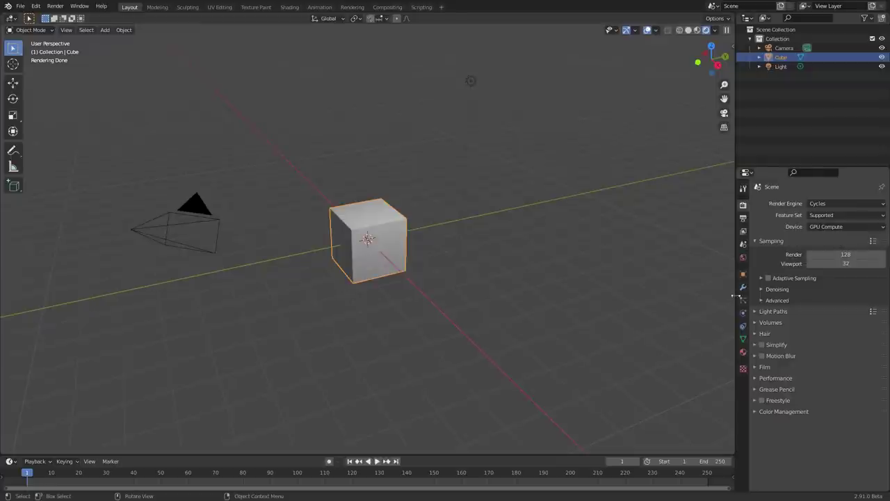
Step: Enable Adaptive Sampling and a transparent film background in the render settings
click(767, 277)
click(772, 365)
scroll(772, 365, down, 1)
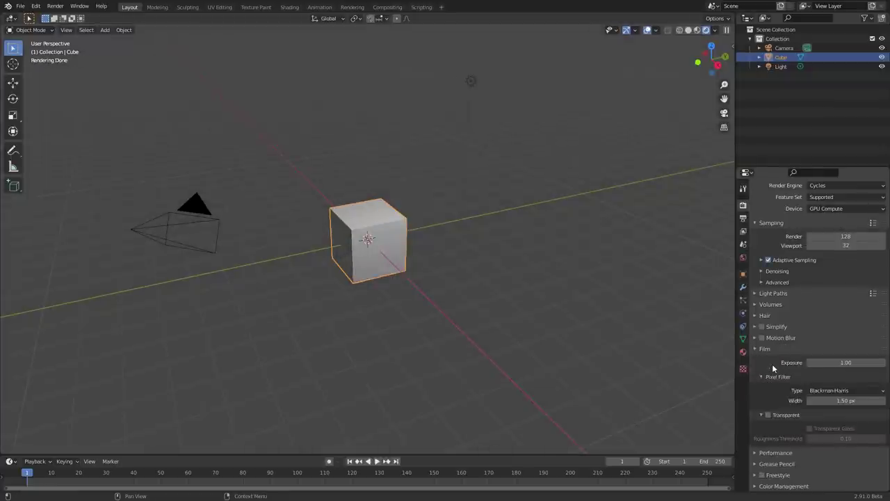
click(769, 414)
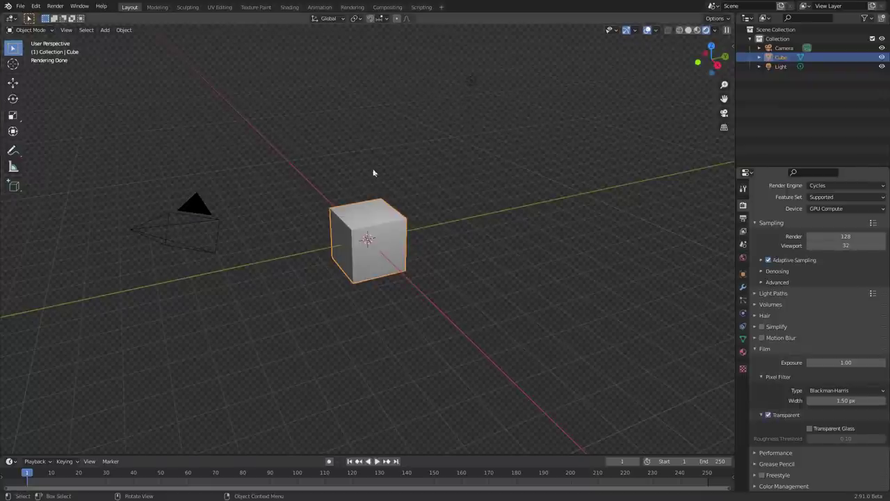
click(768, 349)
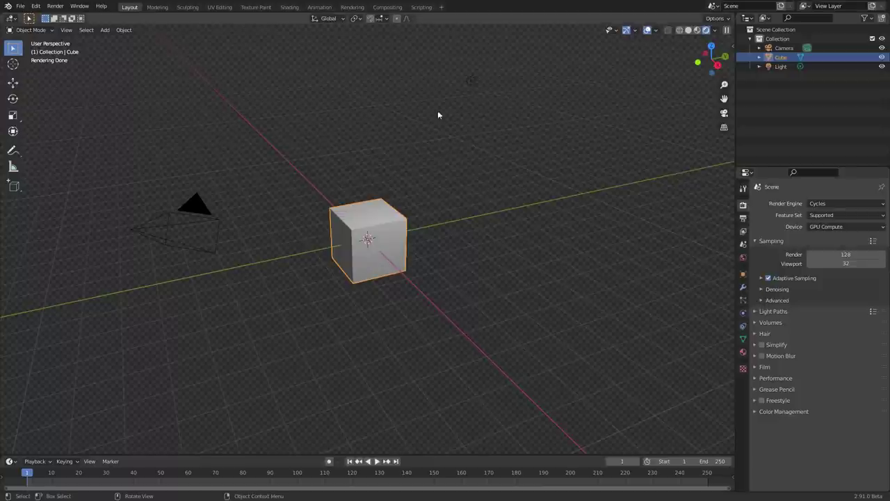
Step: Delete the default light from the scene and switch to the Shading workspace
drag(423, 147, 520, 50)
key(Delete)
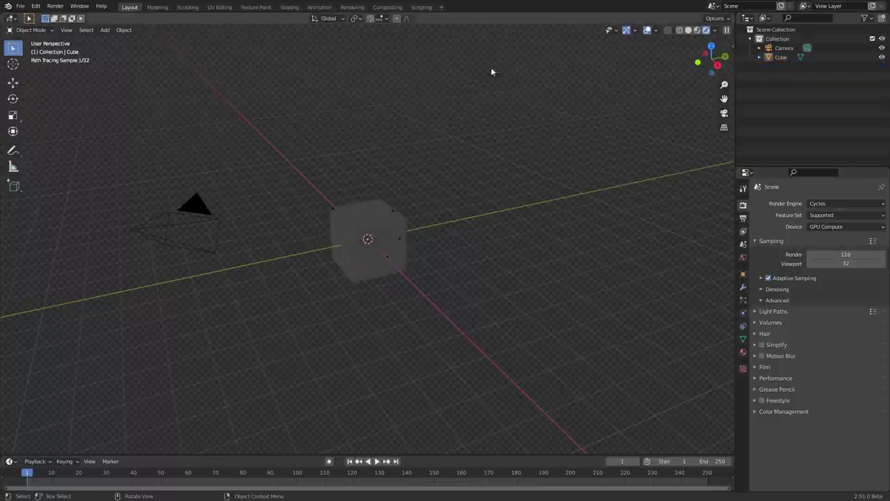
click(289, 7)
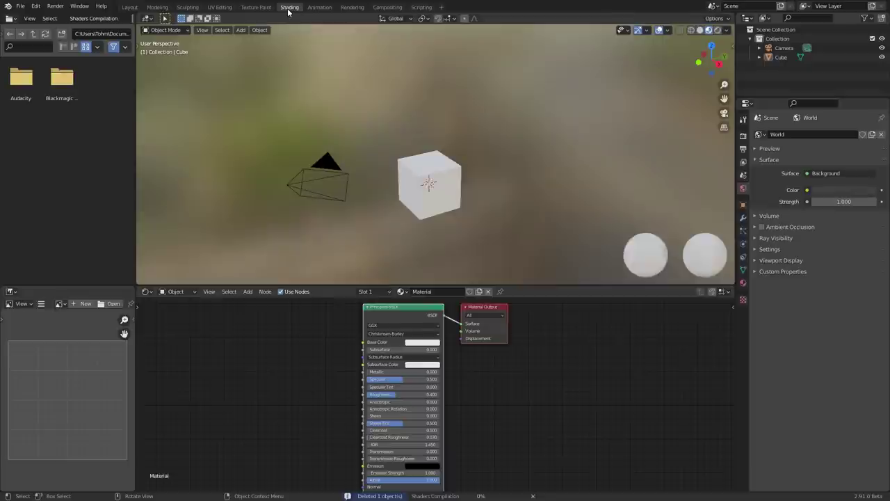
Step: Add an environment texture with mapping to the world background, load ballroom_2k.hdr into it, and show the viewport in rendered shading
click(177, 291)
click(193, 313)
drag(327, 363, 381, 331)
key(ctrl+t)
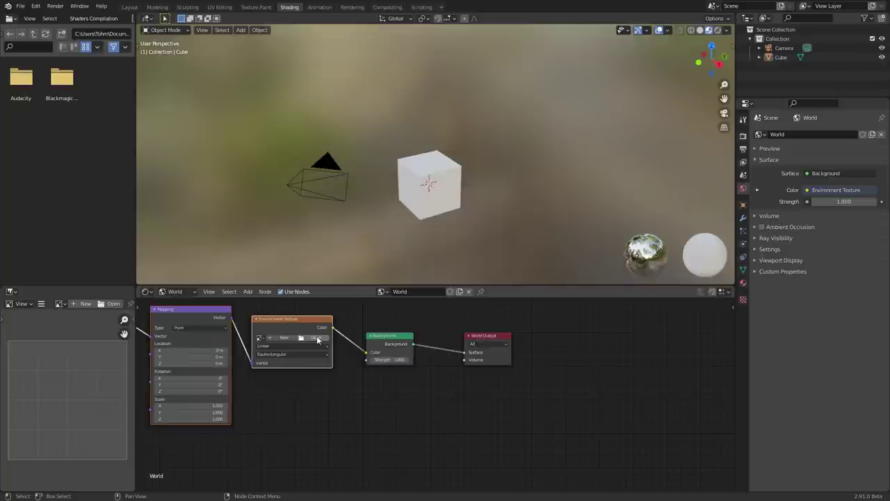
click(320, 338)
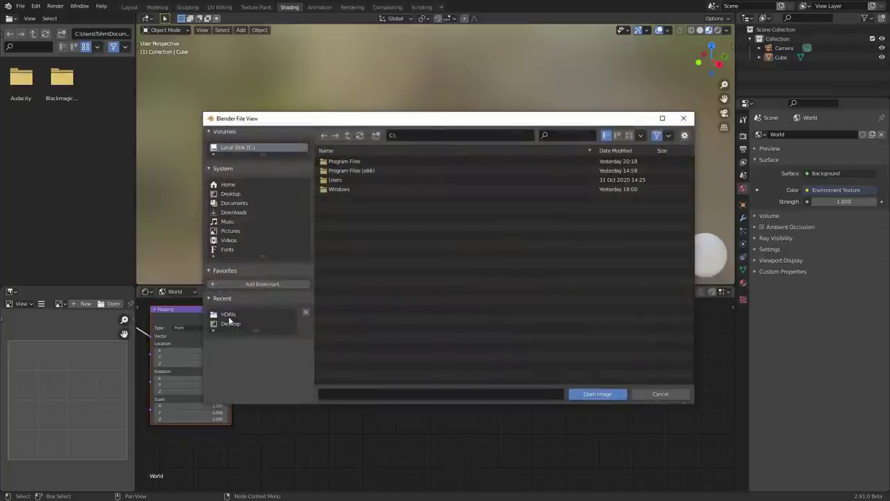
click(228, 315)
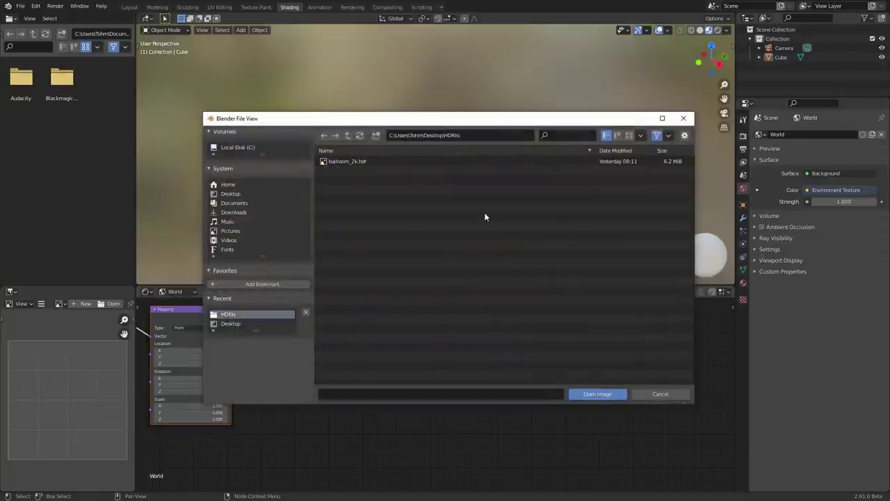
double_click(352, 162)
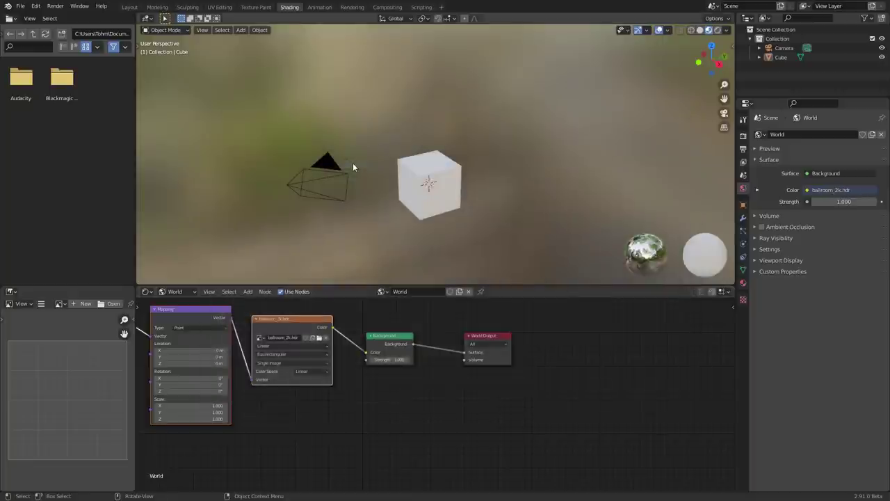
click(717, 30)
middle_drag(444, 169, 459, 69)
Step: Turn off the transparent film to inspect the HDRI surroundings behind the cube, and turn it back on
click(743, 136)
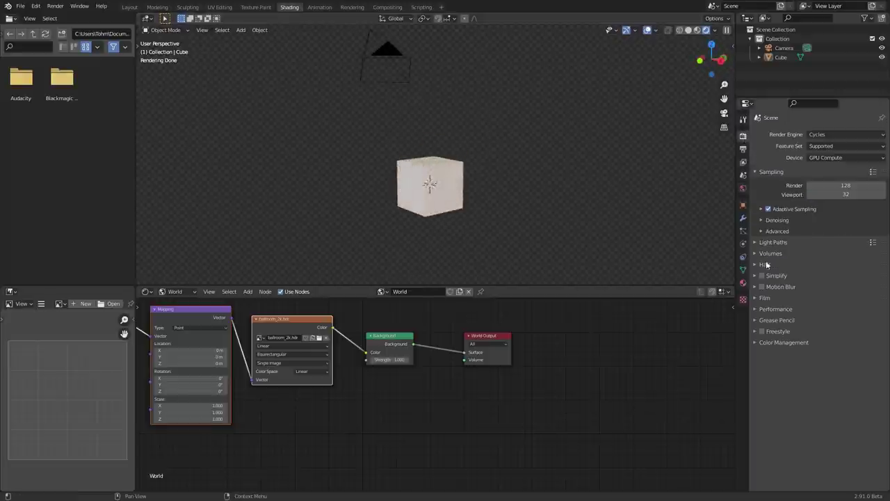
click(765, 298)
click(768, 364)
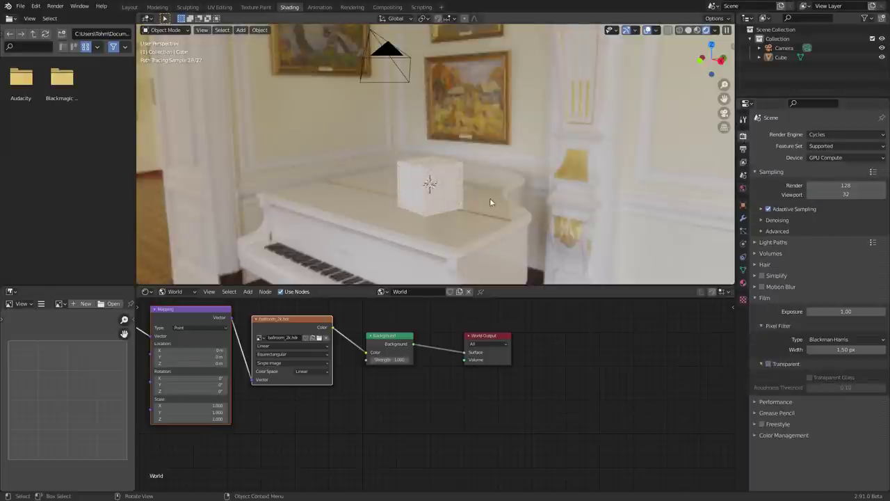
mouse_move(490, 198)
middle_down()
mouse_move(390, 213)
mouse_move(375, 143)
mouse_move(439, 152)
mouse_move(449, 105)
middle_up()
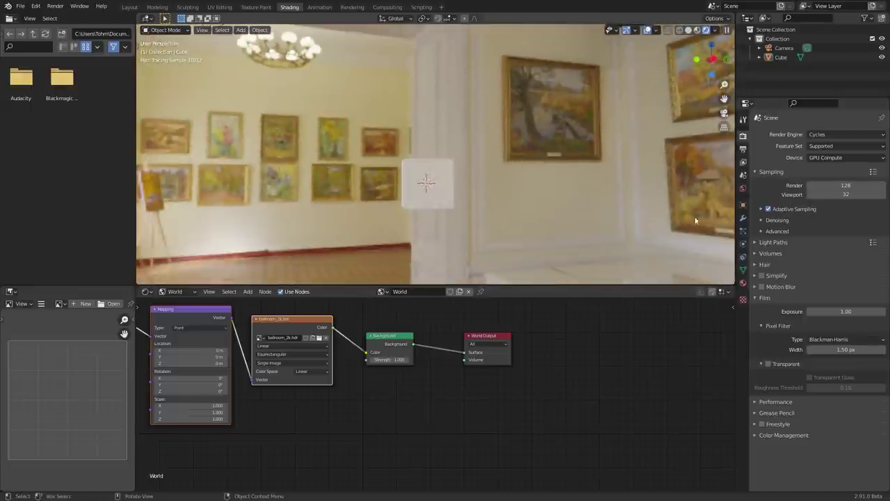
click(768, 364)
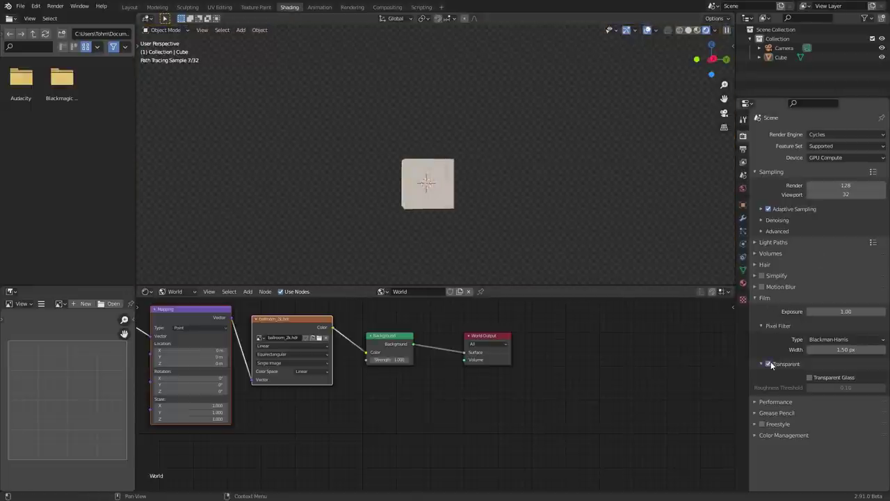
Step: Return the shader editor to the object's material nodes and select the cube
click(170, 291)
click(173, 304)
scroll(436, 180, up, 3)
middle_drag(436, 180, 421, 200)
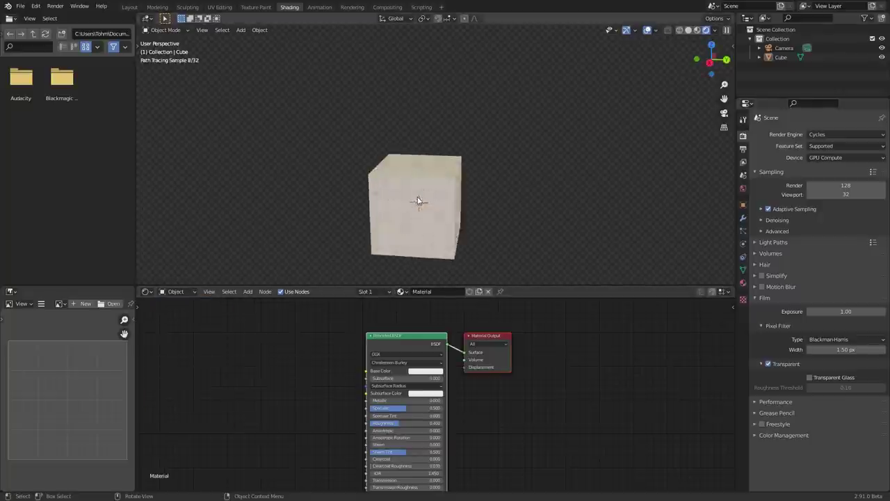
click(422, 201)
Step: Add a Subdivision modifier with viewport level 3 to the cube and set its type to Simple
click(743, 217)
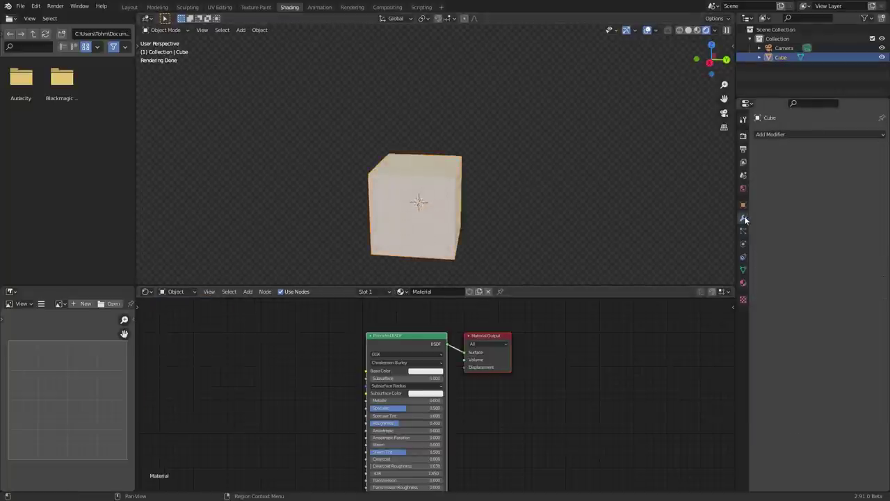
middle_drag(432, 76, 386, 116)
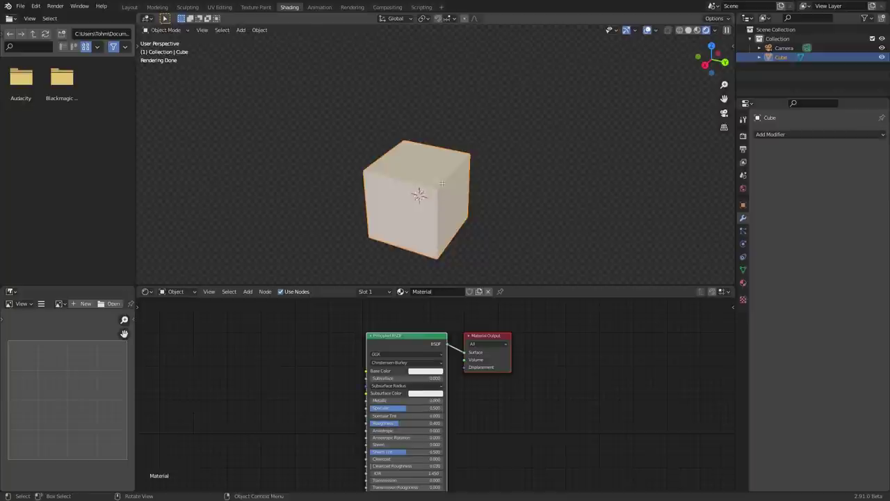
key(Tab)
key(Tab)
key(ctrl+3)
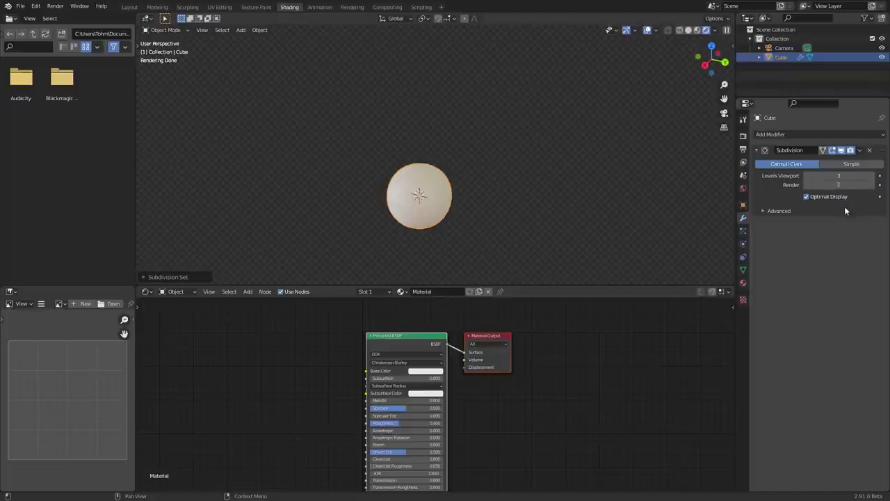
scroll(407, 204, up, 3)
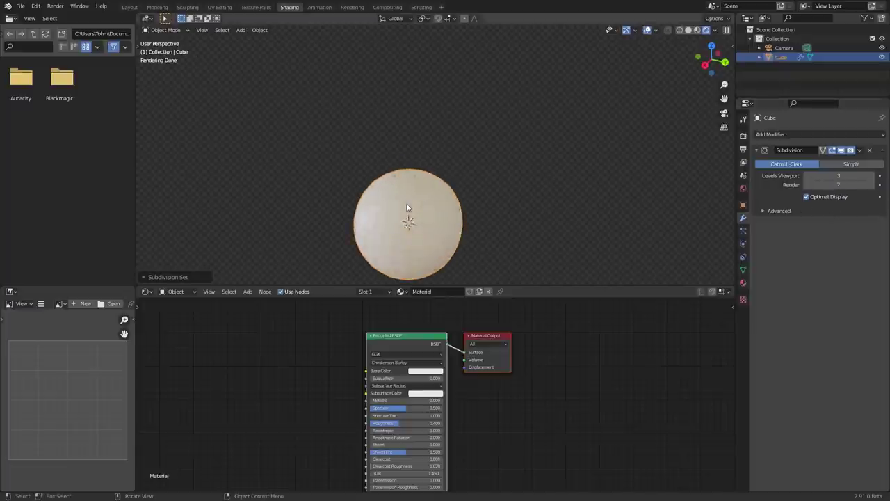
click(846, 165)
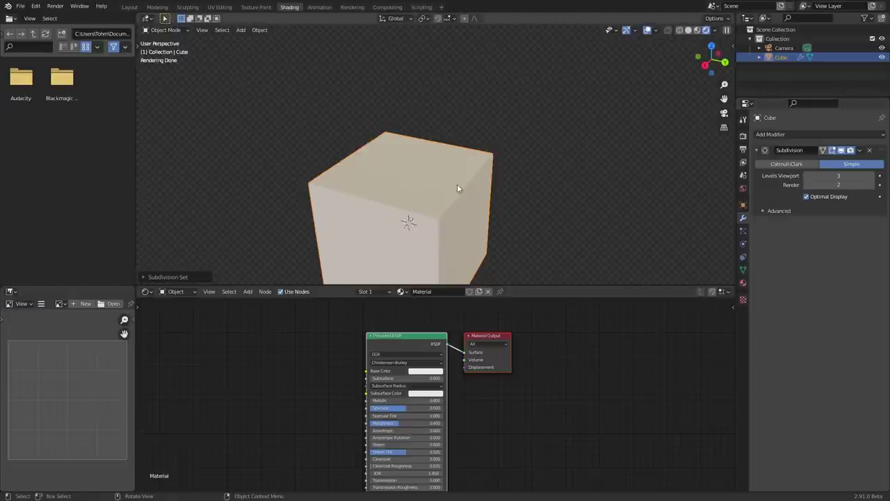
middle_drag(458, 185, 450, 229)
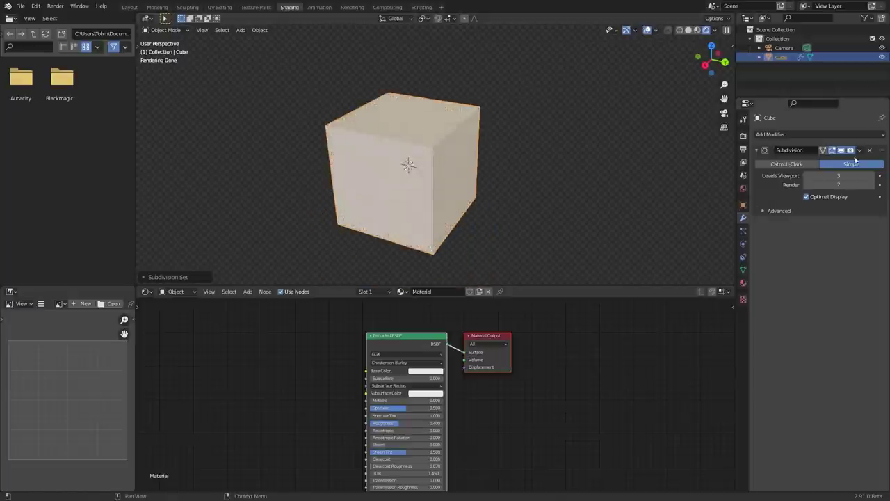
Step: Set the displacement method in the cube material's surface settings to Displacement and Bump
click(744, 279)
scroll(789, 390, down, 6)
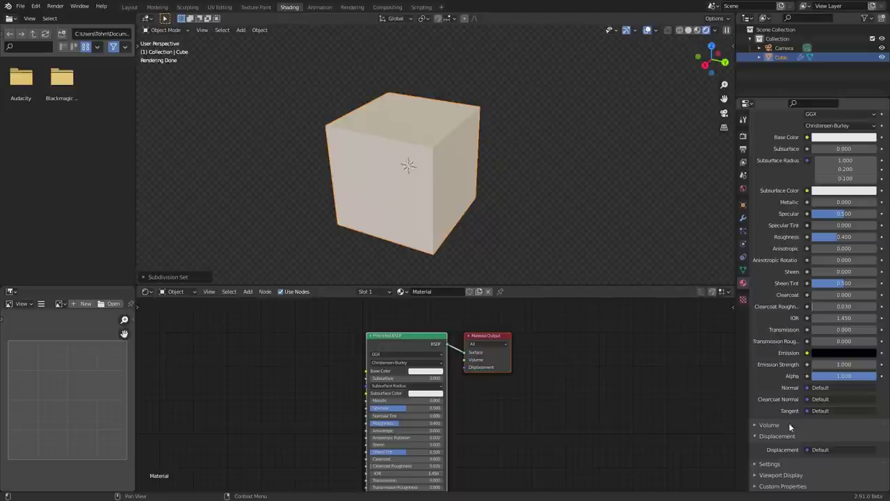
click(784, 462)
scroll(790, 431, down, 5)
click(824, 402)
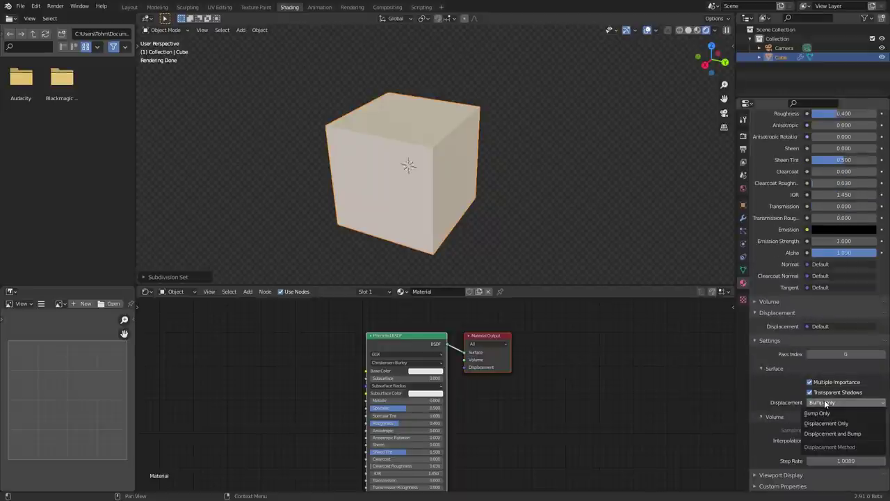
click(847, 434)
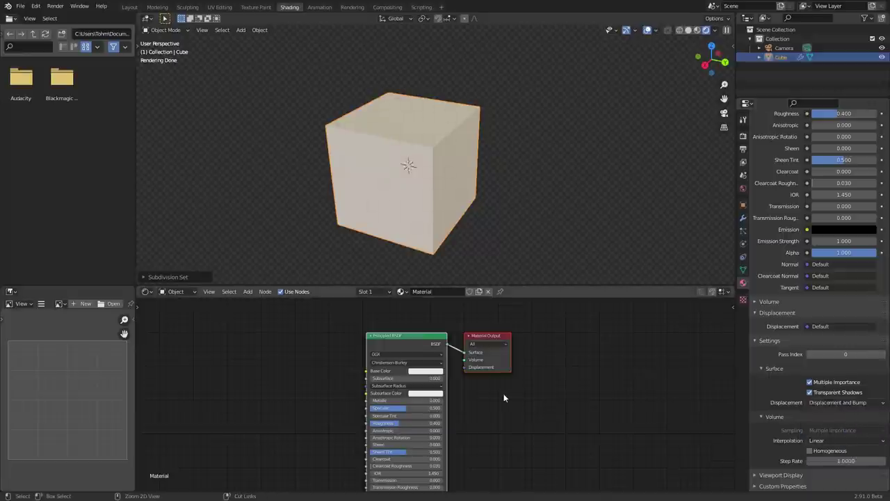
Step: Save the scene to the Desktop as TutorialVersionofLollipop.blend
key(ctrl+s)
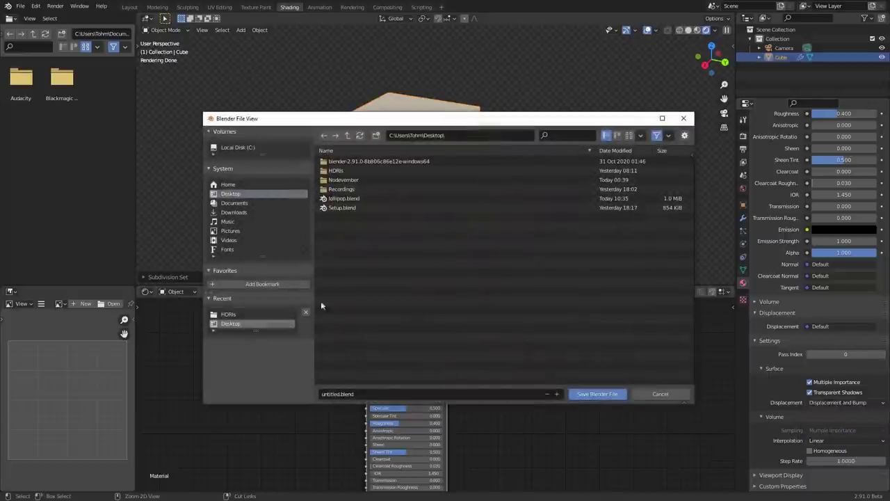
click(333, 393)
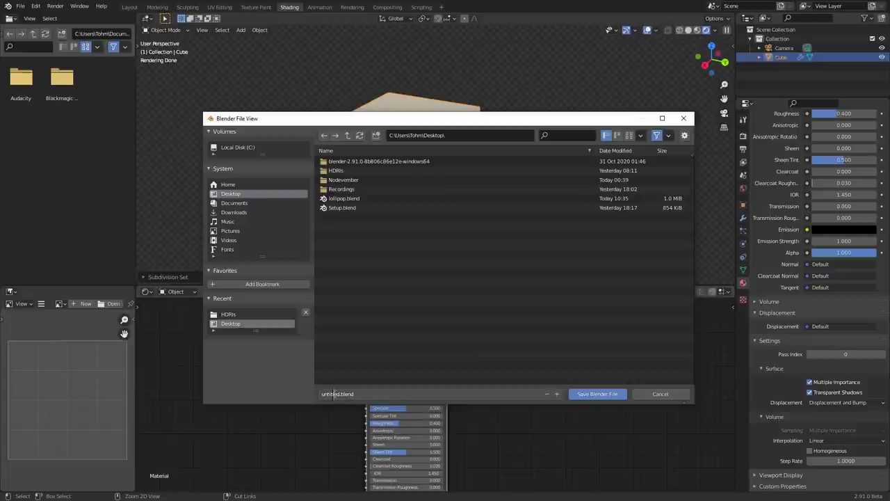
double_click(337, 393)
text(TutorialVersion)
text(ofLollip)
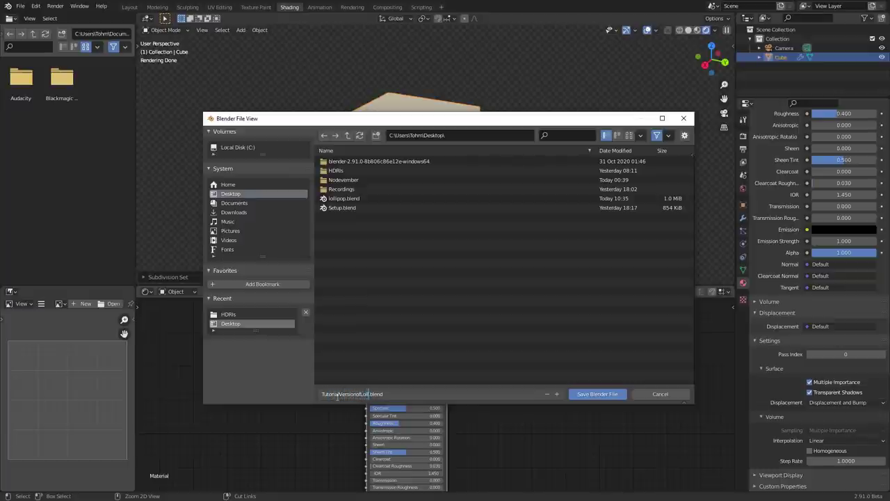
text(op)
key(Return)
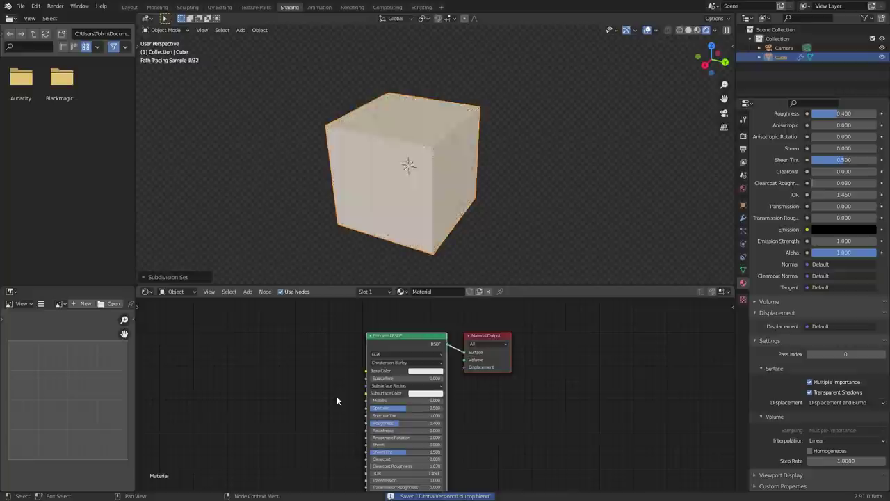
Step: Move the Principled BSDF node well away from the Material Output to make room for more nodes
middle_drag(461, 167, 446, 154)
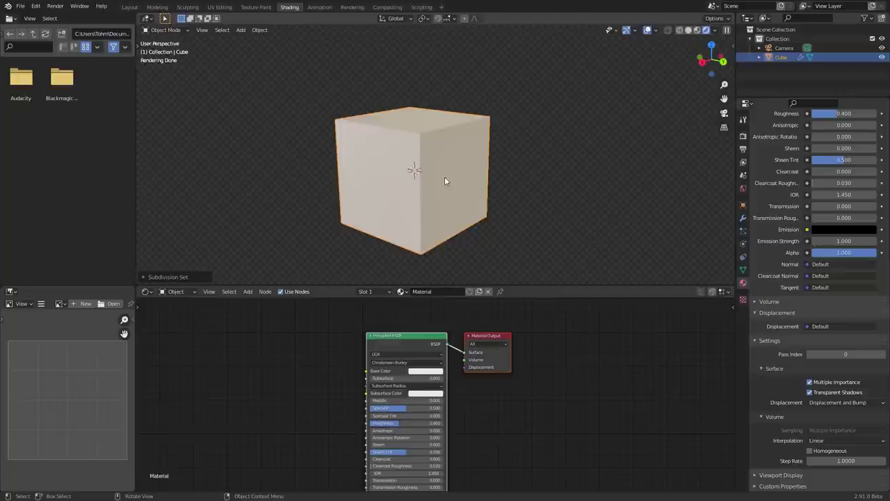
drag(344, 357, 394, 336)
key(g)
click(176, 343)
scroll(334, 336, up, 4)
middle_drag(369, 307, 373, 332)
Step: Add a Vector Displacement node, connect it to the Material Output's Displacement input, and space the two nodes apart
key(shift+a)
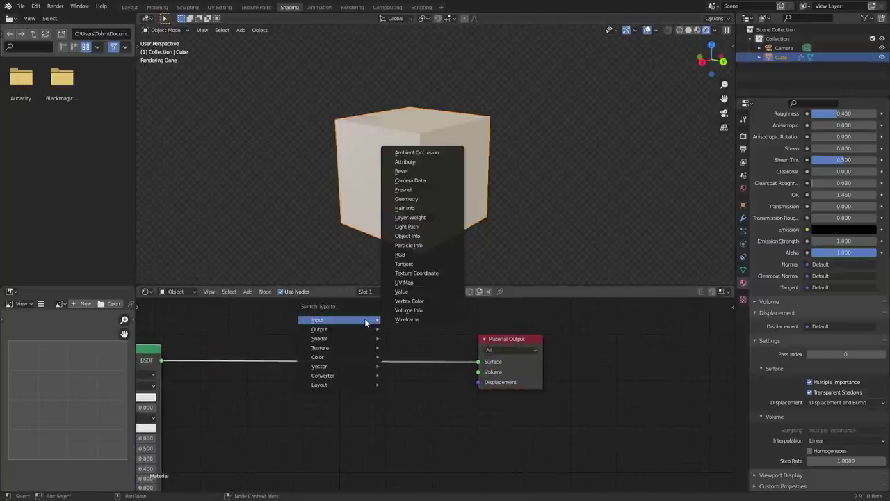
key(Escape)
key(shift+a)
text(vector disp)
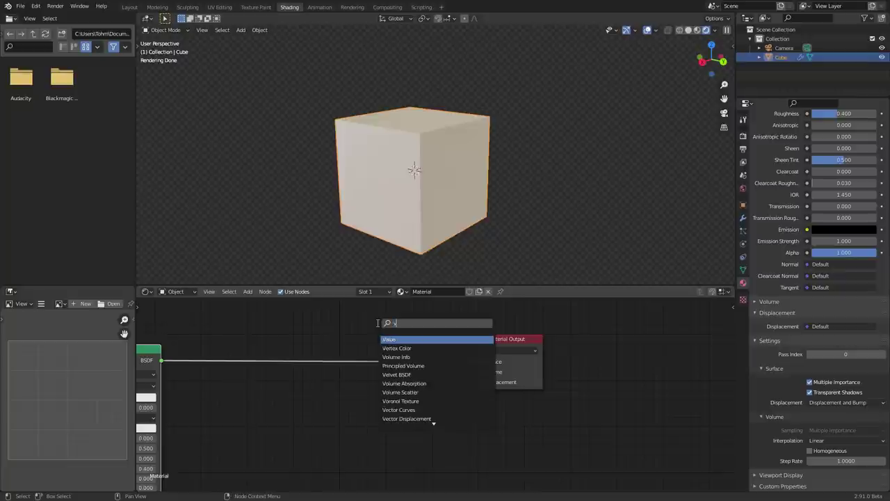
key(Return)
click(437, 424)
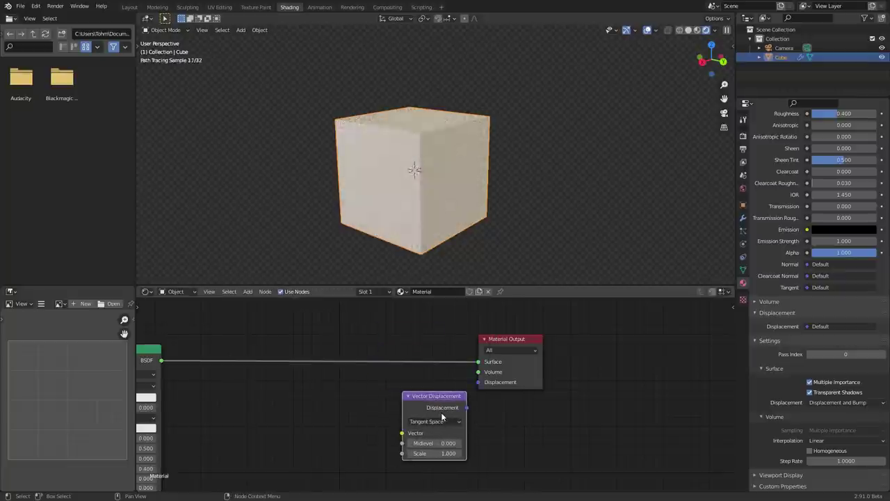
drag(466, 408, 478, 381)
drag(522, 341, 580, 340)
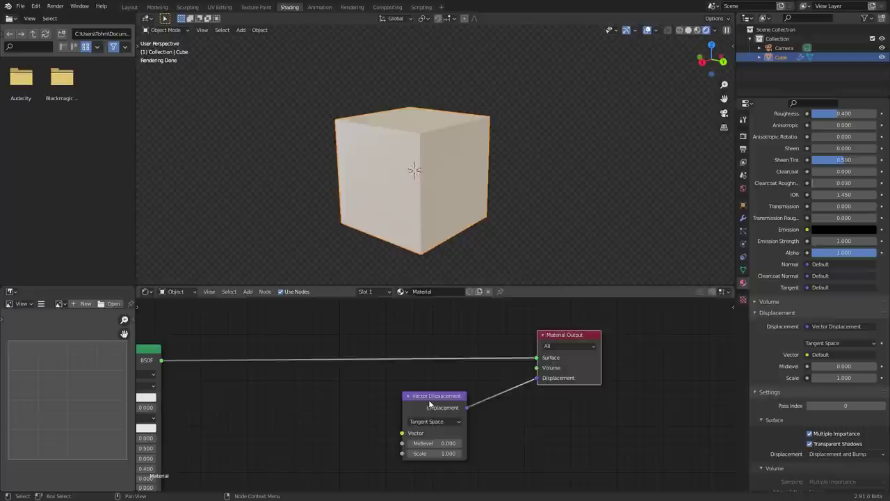
drag(428, 400, 457, 397)
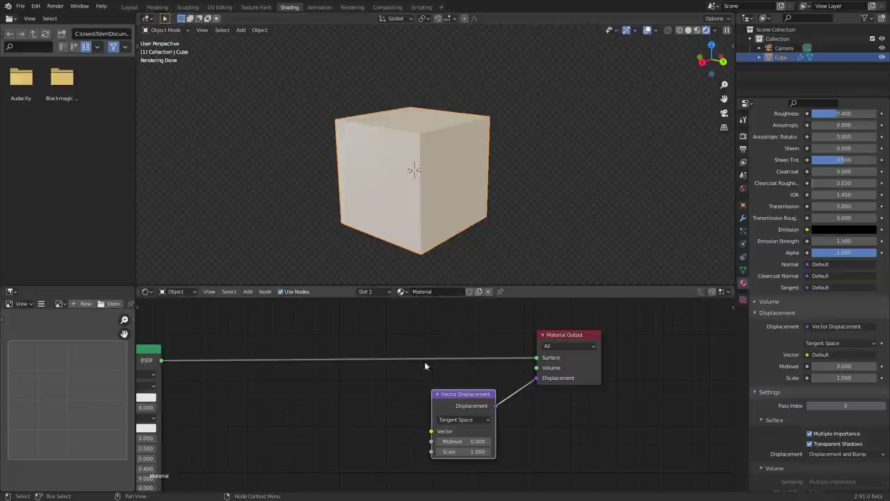
Step: Add a Geometry node beside the Principled BSDF and preview its Position output on the cube
middle_drag(379, 353, 439, 340)
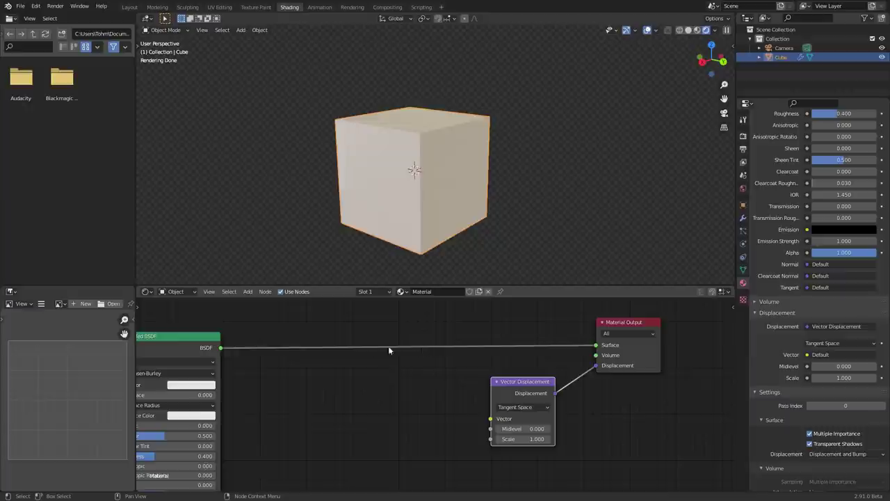
key(shift+a)
click(282, 315)
text(geo)
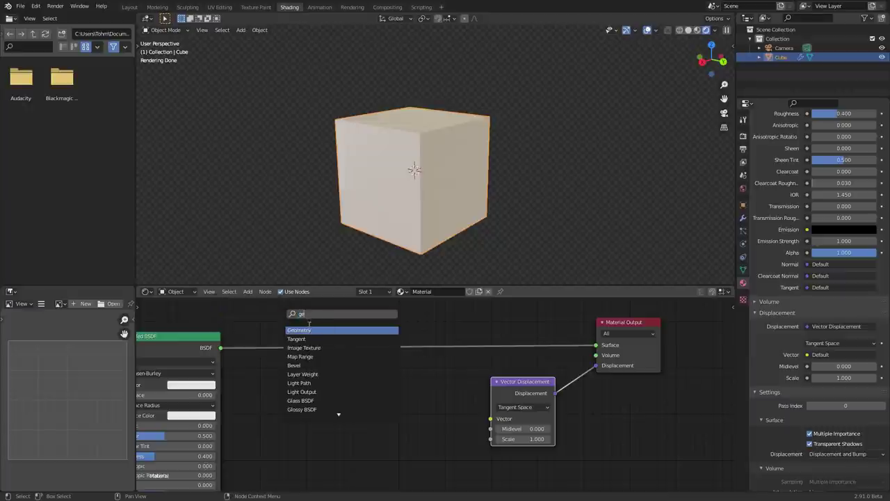
key(Return)
click(275, 386)
ctrl+shift+click(275, 386)
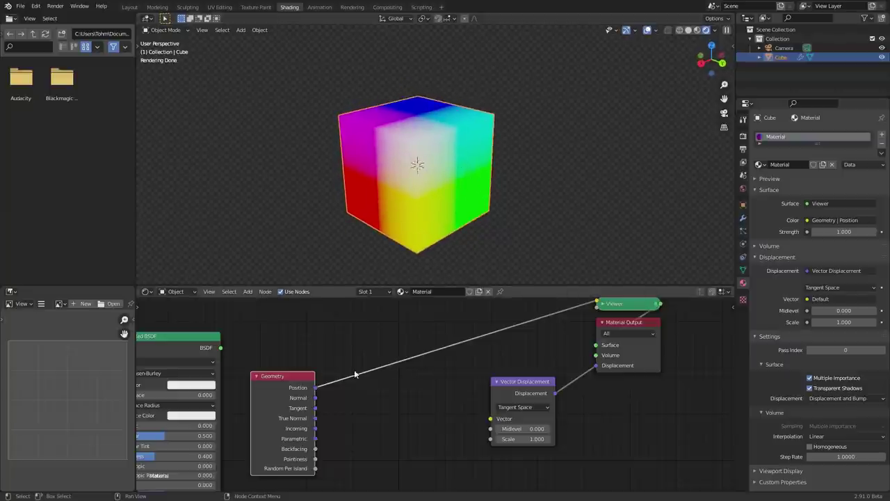
Step: Insert a Vector Math node between the Geometry Position output and the Viewer, and set its operation to Length
key(shift+a)
text(vect)
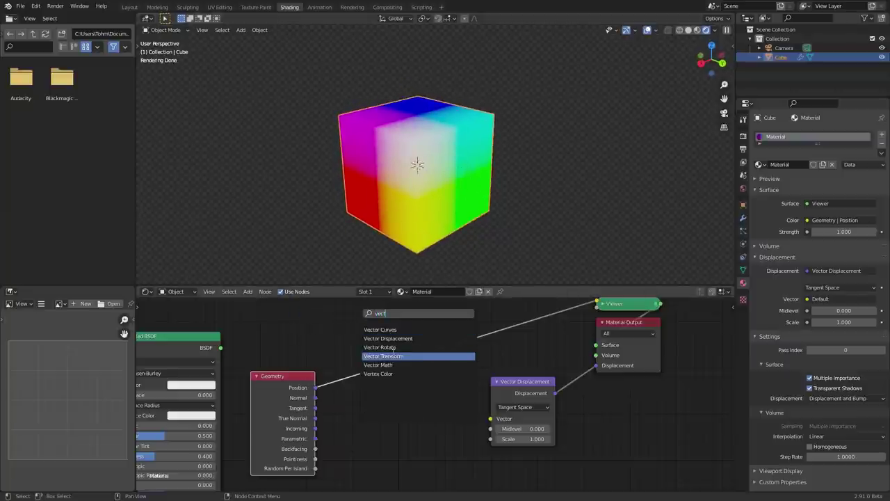
click(379, 364)
click(377, 347)
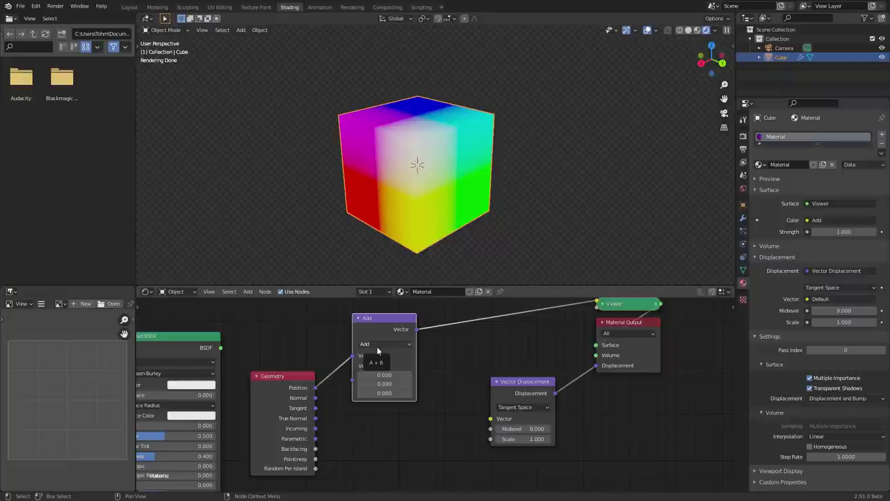
click(379, 344)
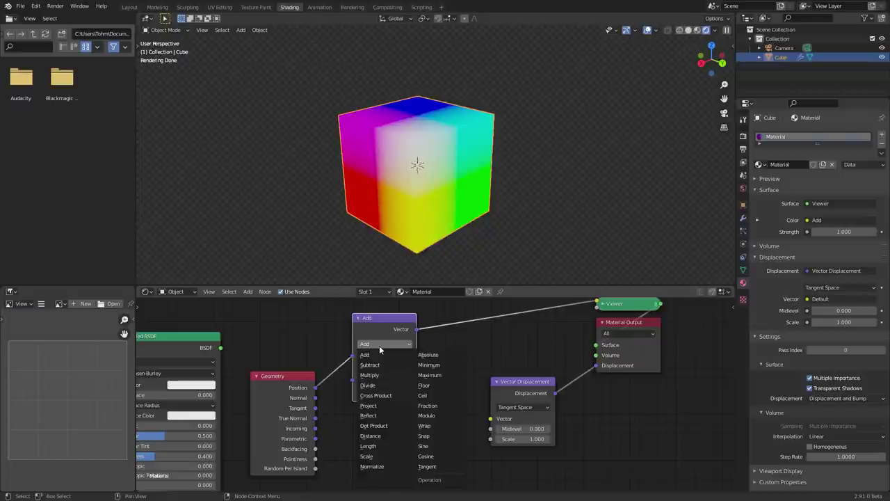
click(378, 446)
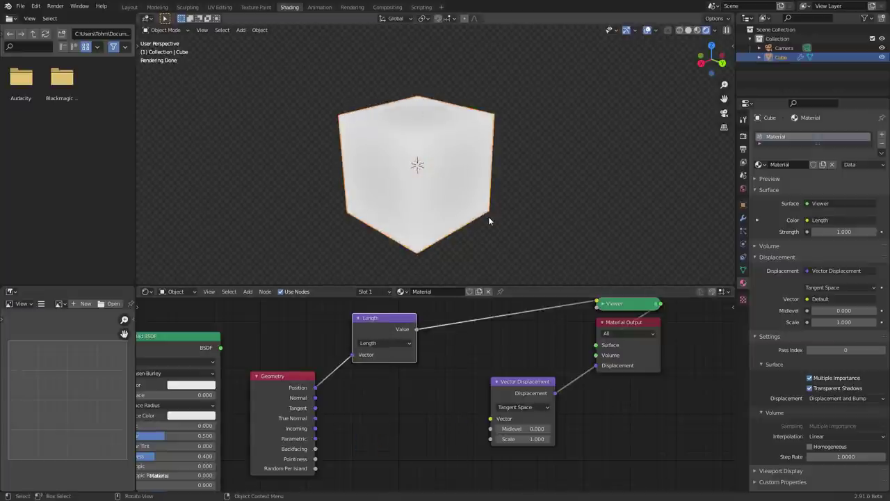
Step: Move the Vector Displacement, Viewer and Material Output nodes together farther from the Length node to free up space
drag(655, 432, 531, 299)
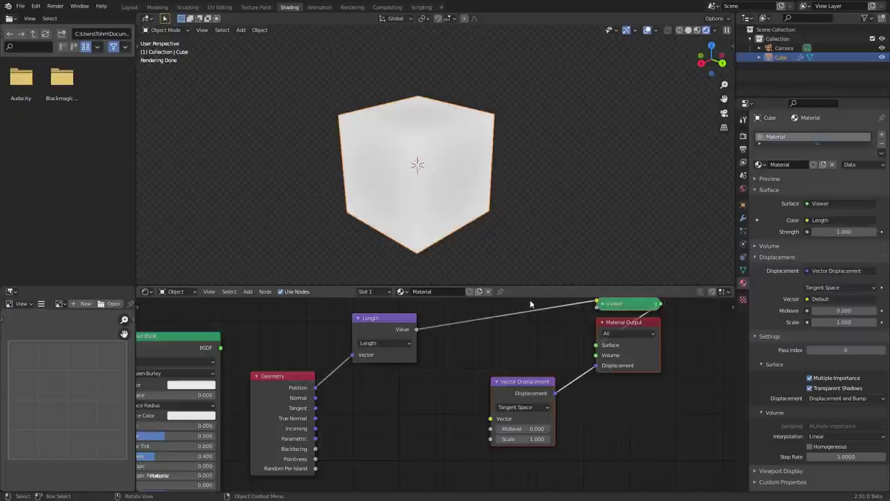
key(g)
click(621, 320)
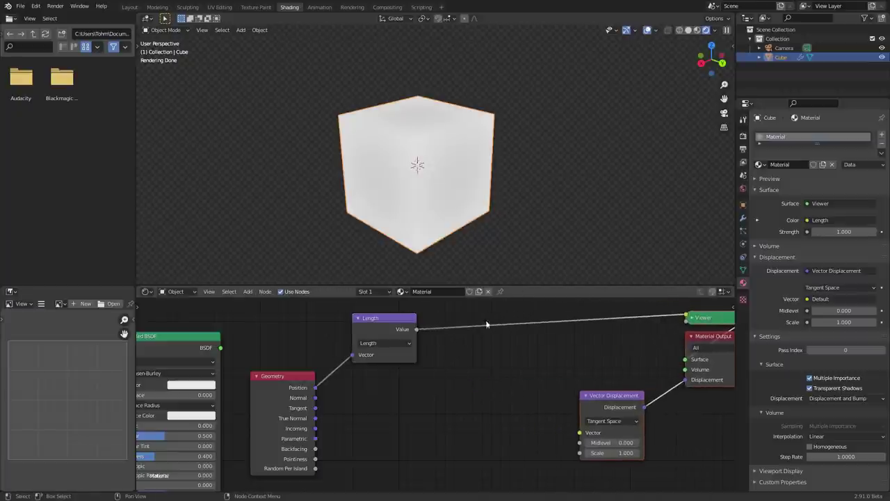
Step: Duplicate the Length node, set the copy's operation to Scale, and connect the Geometry Position output to its Vector input
click(393, 321)
key(shift+d)
click(436, 397)
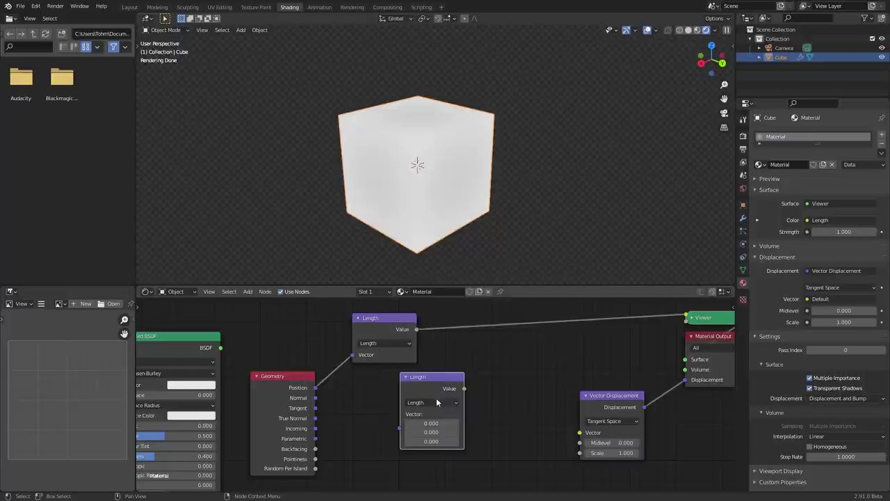
click(436, 402)
click(434, 370)
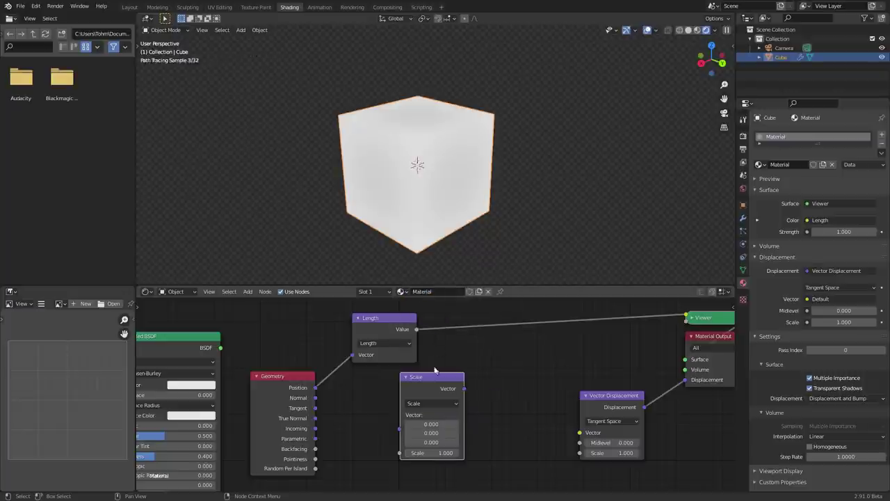
drag(435, 377, 440, 378)
drag(315, 388, 404, 429)
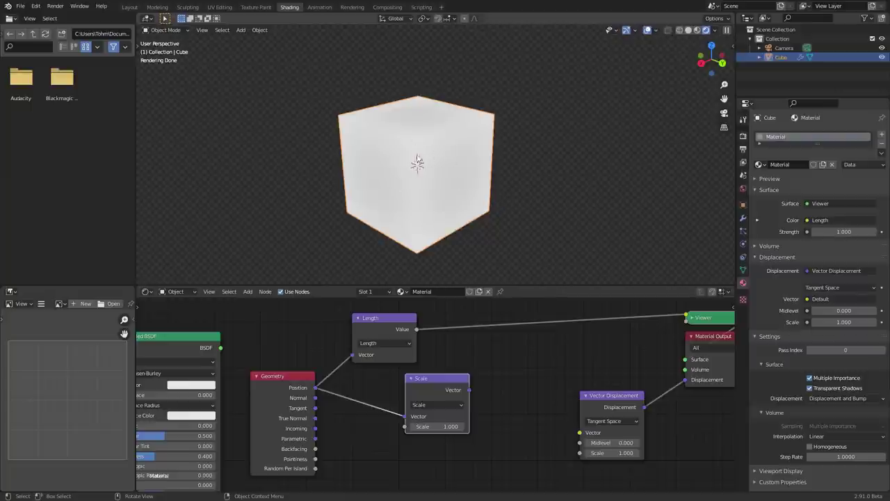
alt+right_drag(395, 389, 398, 390)
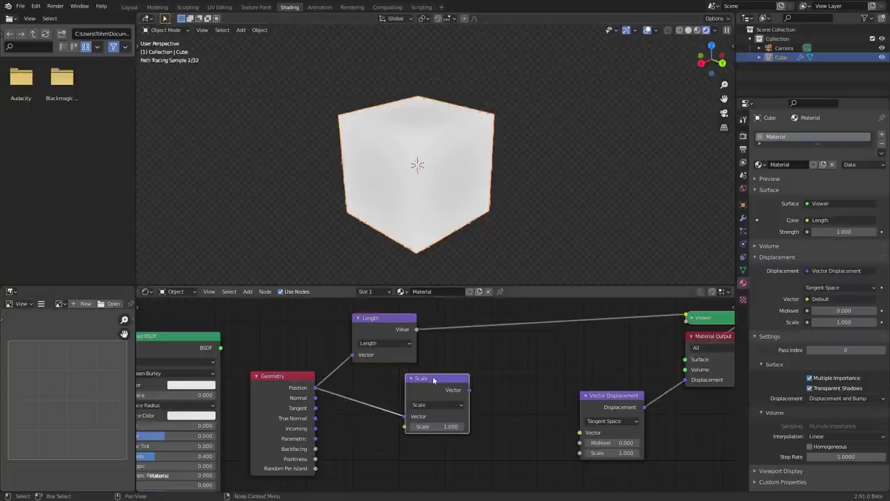
Step: Connect the Length value to the Scale node's Scale input and the Scale node's output to the Vector Displacement's Vector input
drag(433, 379, 486, 397)
click(415, 330)
drag(415, 331, 458, 444)
drag(525, 408, 580, 432)
Step: Set the Vector Displacement to Object Space and show the Principled BSDF on the cube instead of the Length preview
click(621, 421)
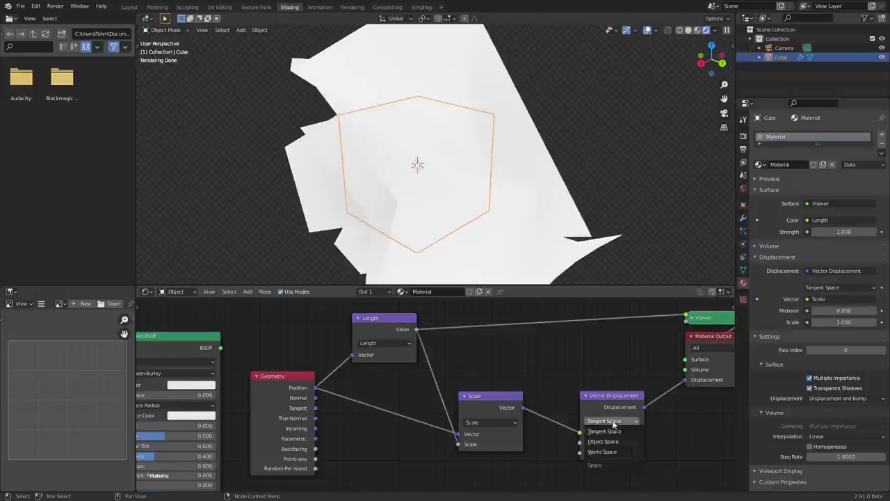
click(607, 443)
middle_drag(221, 364, 276, 360)
ctrl+shift+click(217, 336)
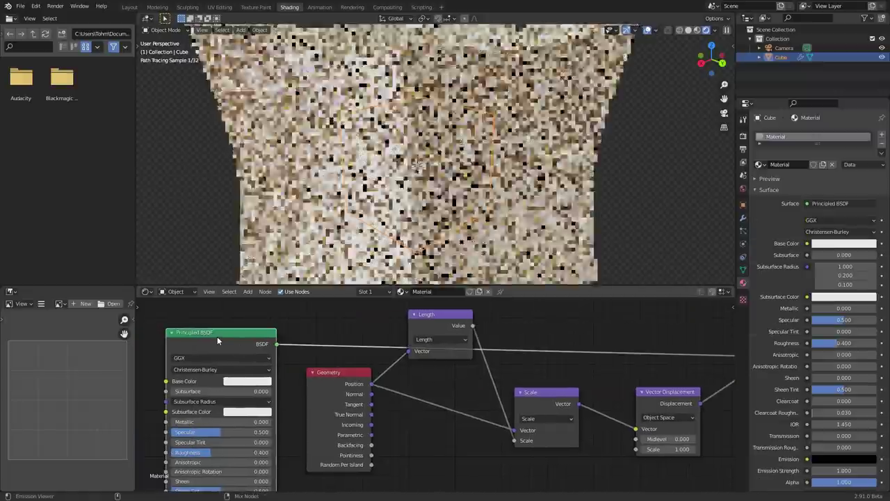
Step: Try the Vector Displacement's scale at 0, -1 and 0.470, undoing the last two changes
click(667, 449)
text(0)
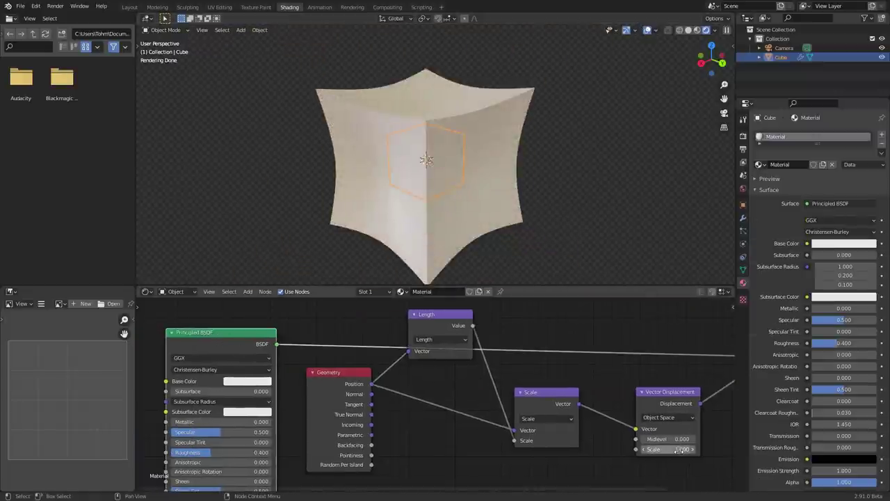
key(Return)
click(667, 449)
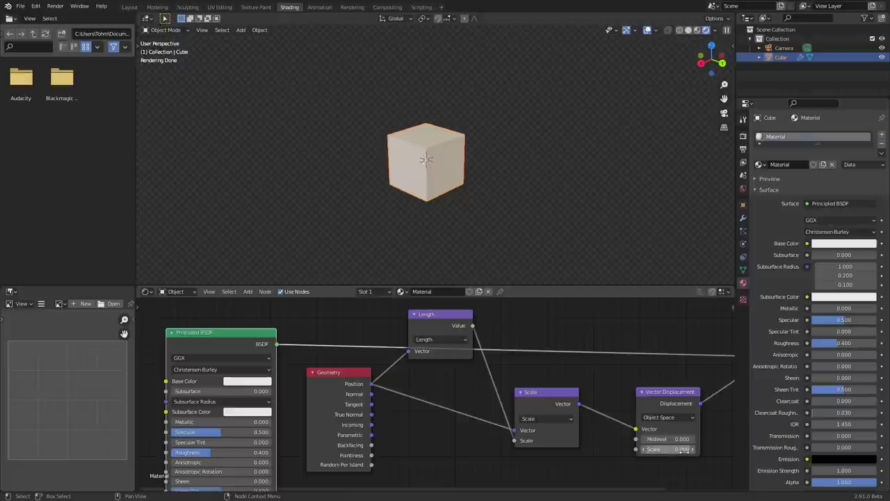
text(0.0-1)
key(Return)
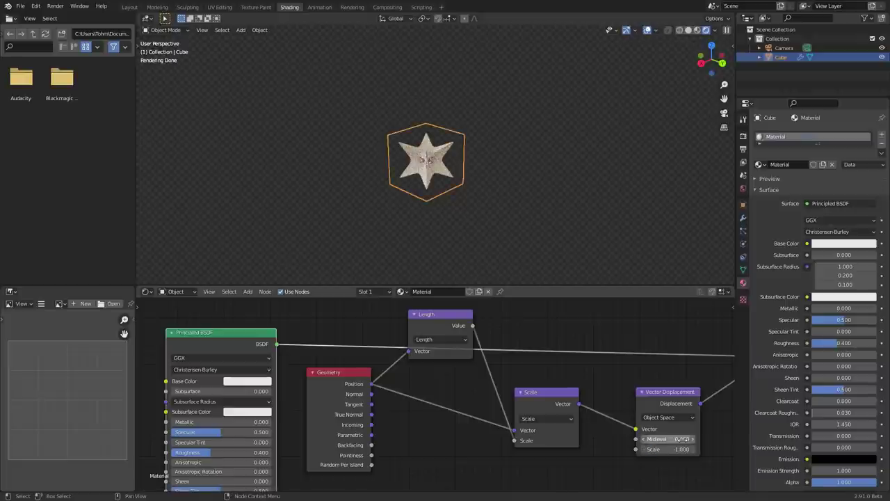
key(ctrl+shift+z)
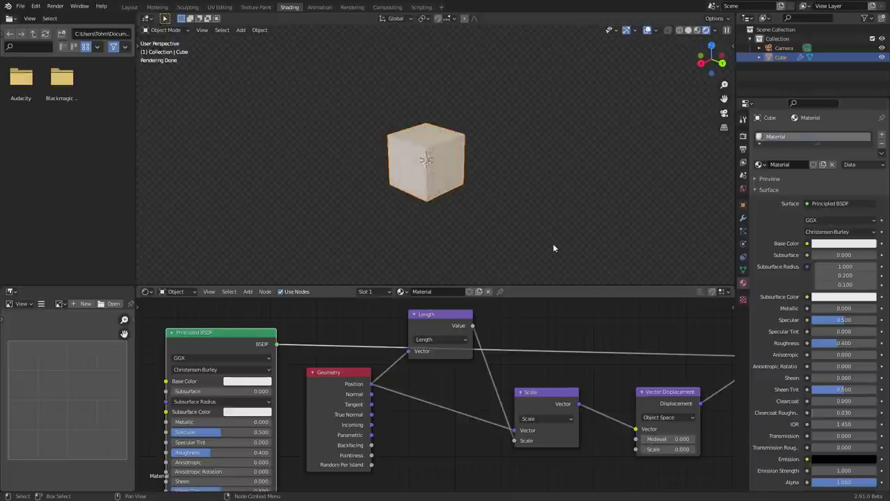
drag(682, 449, 708, 449)
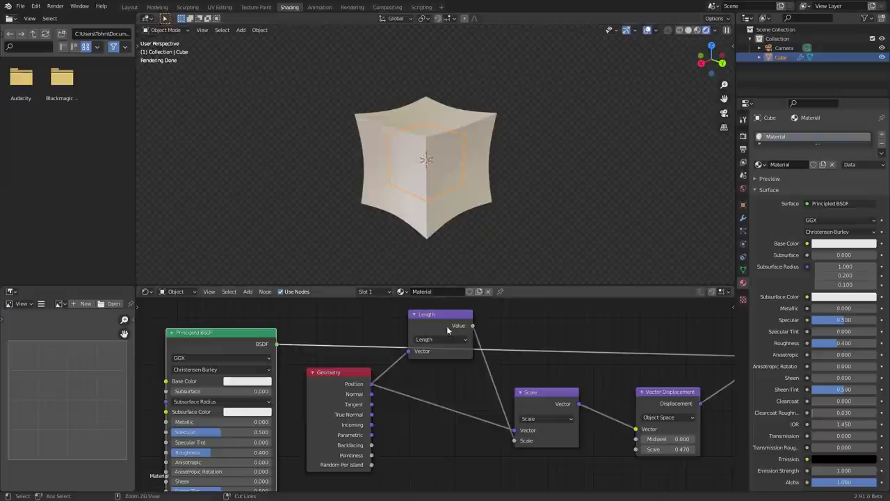
key(ctrl+z)
Step: Insert a Math node on the link between the Length value and the Scale node's Scale input
key(shift+a)
click(497, 322)
text(add)
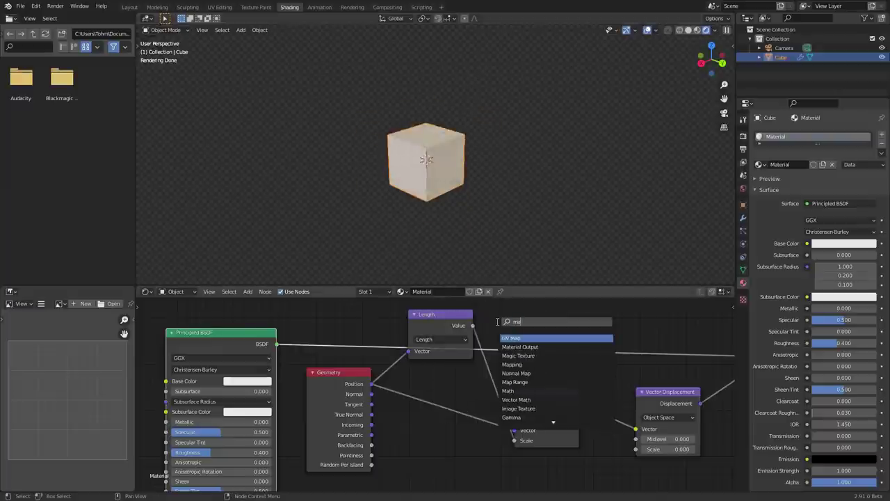
key(Return)
click(495, 381)
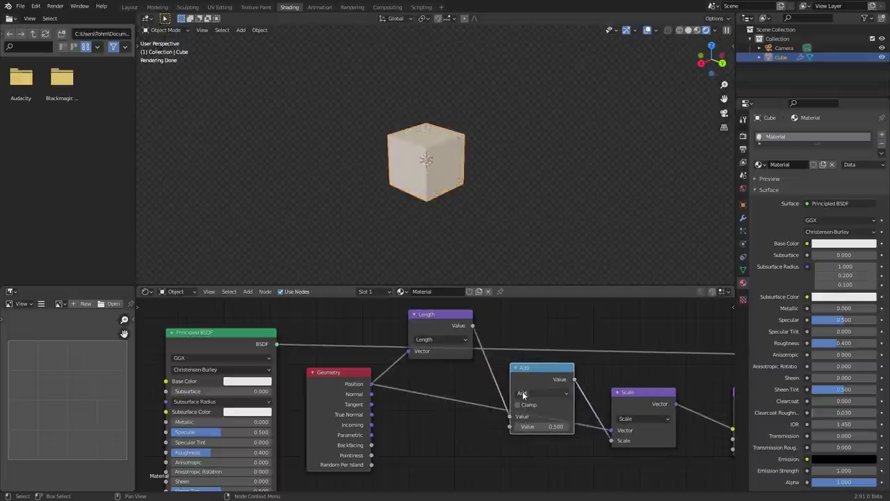
Step: Set the Math node to Divide, swap its inputs so Length is the divisor, and set the dividend to 1
ctrl+scroll(523, 390, down, 3)
key(alt+s)
double_click(551, 418)
text(1)
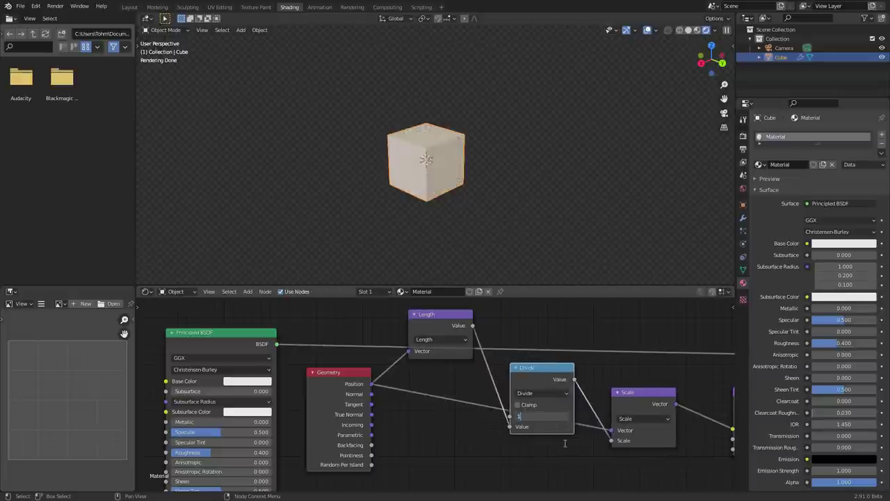
key(Return)
Step: Set the Vector Displacement's scale to 1
middle_drag(594, 434, 430, 402)
double_click(605, 418)
text(1)
key(Return)
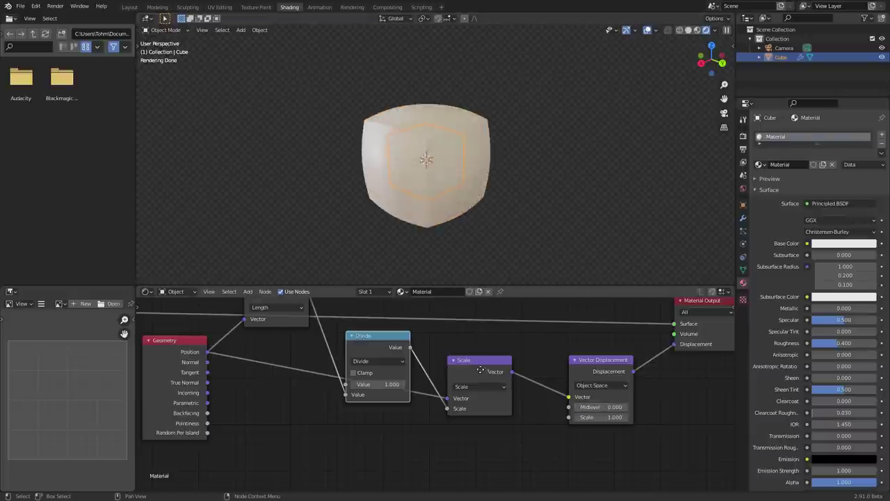
Step: Insert a copy of the Scale node before the Vector Displacement, set it to Subtract, and connect Geometry Position to its second Vector input
drag(480, 370, 487, 368)
key(shift+d)
click(559, 405)
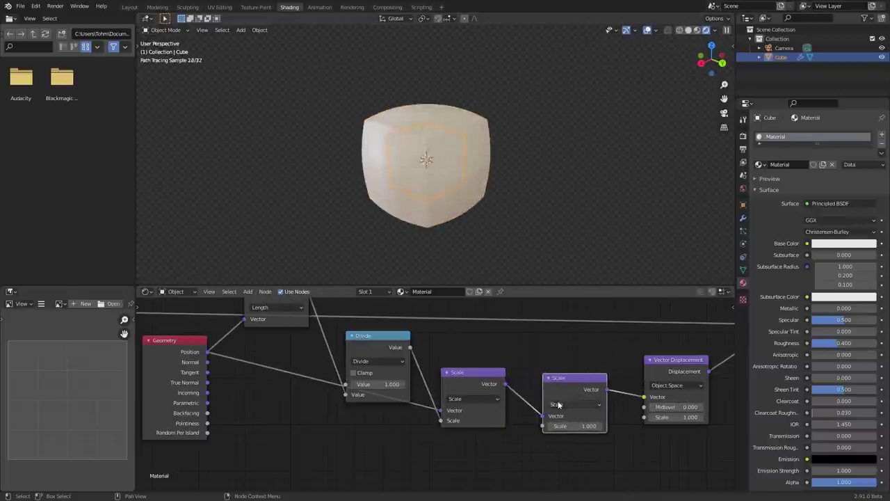
click(559, 405)
click(570, 285)
drag(207, 351, 547, 436)
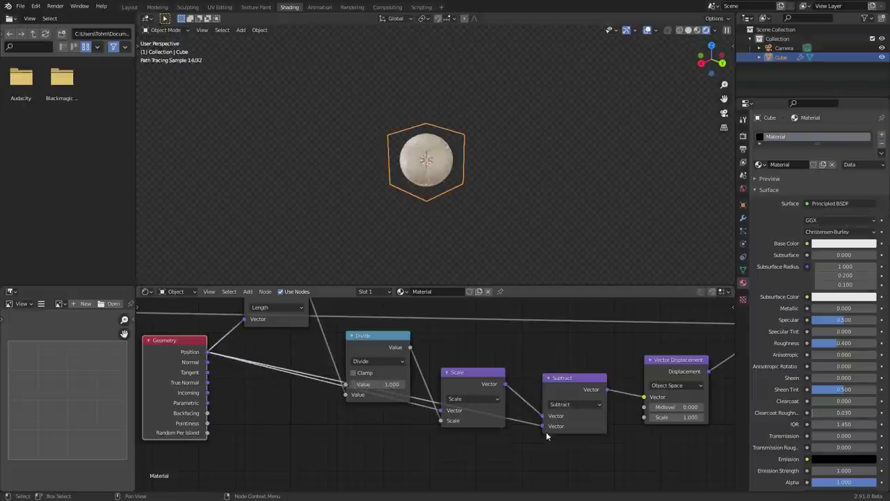
Step: Set the Vector Displacement's scale to 0 and back to 1 to compare the undisplaced cube with the displaced shape
scroll(431, 165, up, 2)
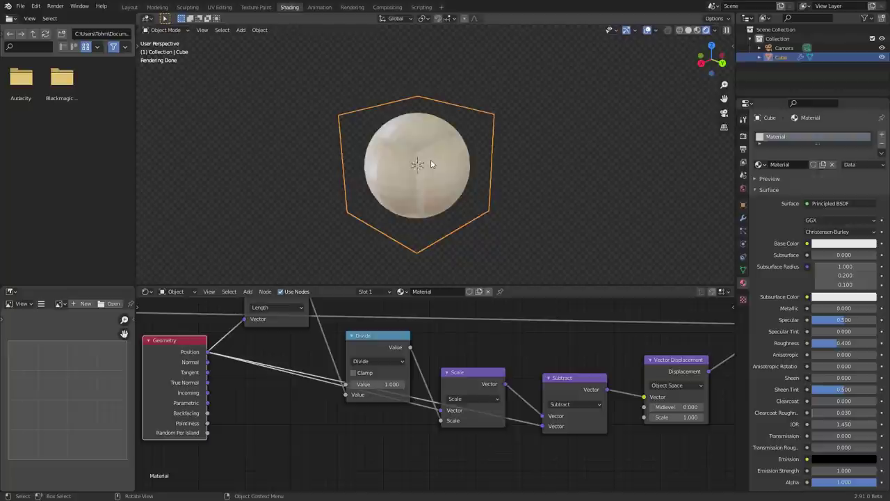
click(685, 417)
text(0)
key(Return)
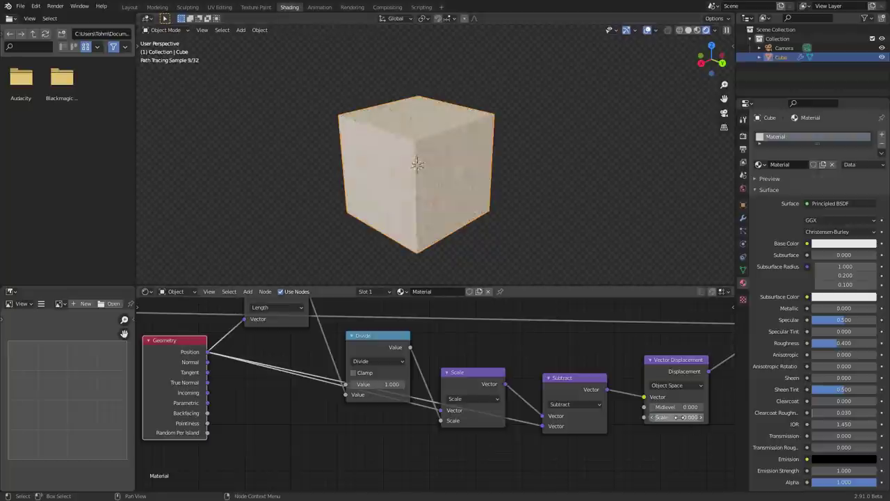
click(684, 418)
text(1)
key(Return)
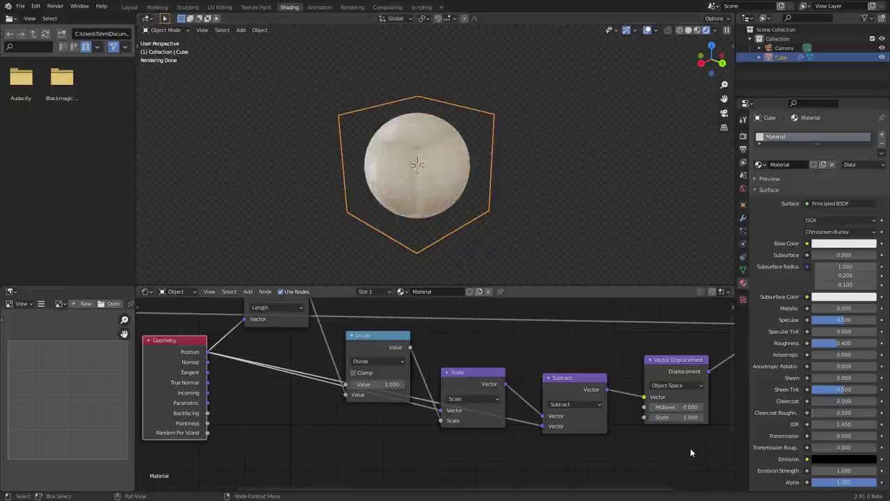
Step: Preview the Geometry node's Position output on the displaced object
scroll(404, 365, down, 2)
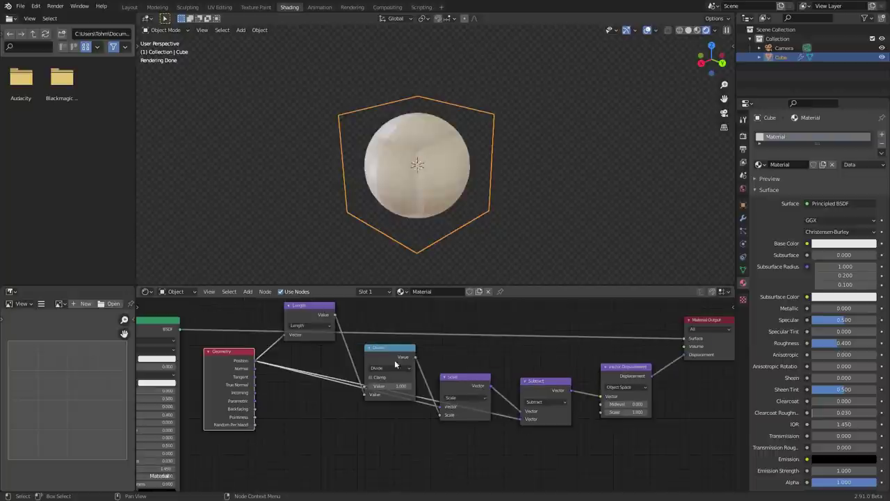
drag(242, 360, 240, 355)
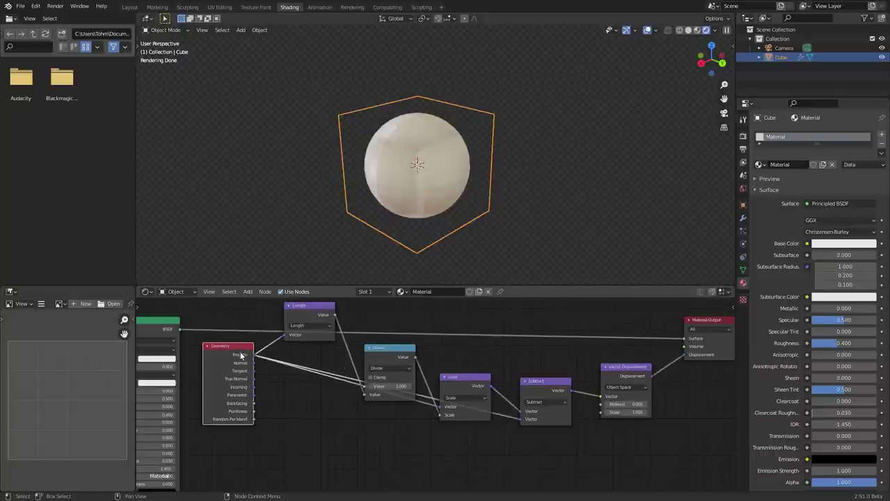
ctrl+shift+click(232, 351)
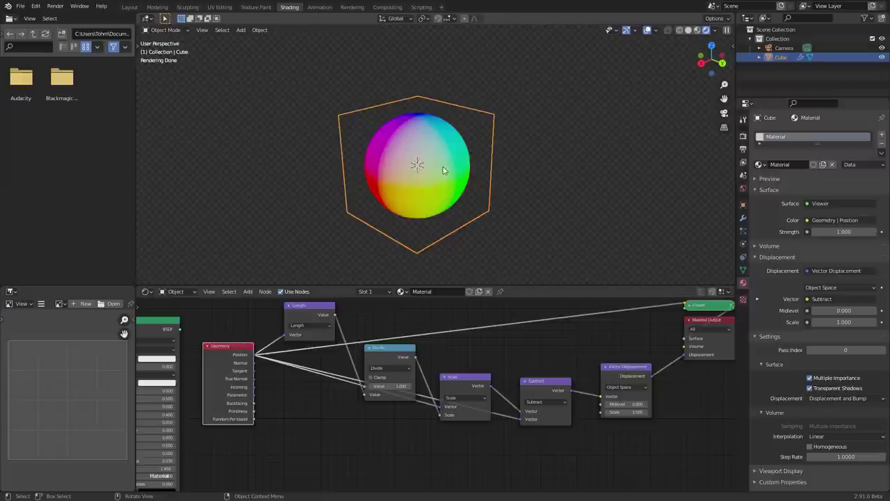
Step: Cut the preview and displacement links leading to the Viewer and Material Output, and undo the cuts
ctrl+right_drag(671, 367, 636, 304)
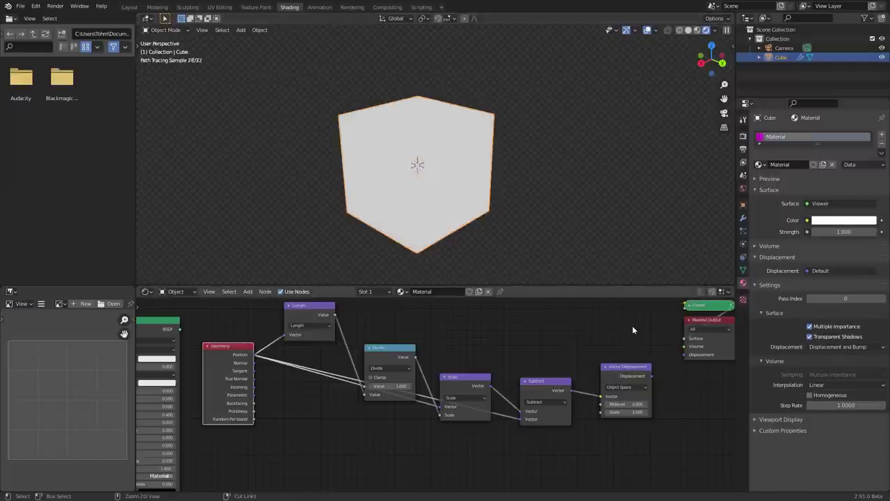
key(ctrl+z)
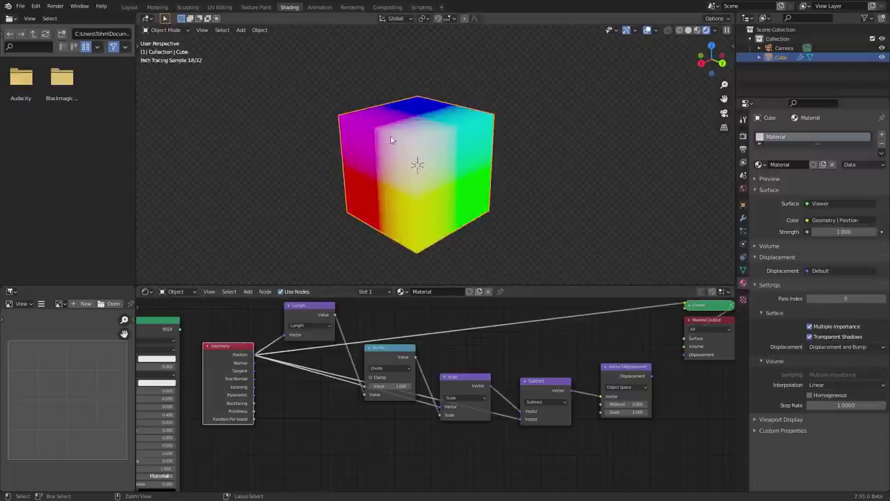
key(ctrl+z)
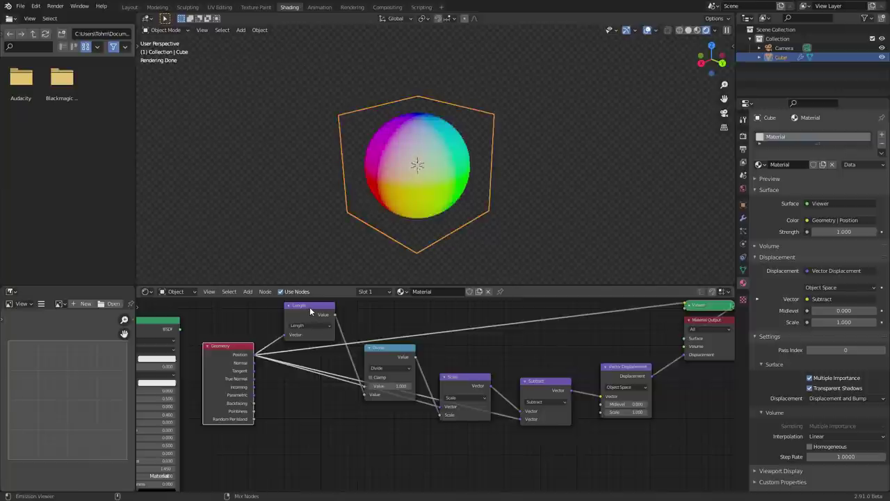
Step: Preview the Length node's value on the object and move the Divide node lower, away from the Length node
ctrl+shift+click(309, 309)
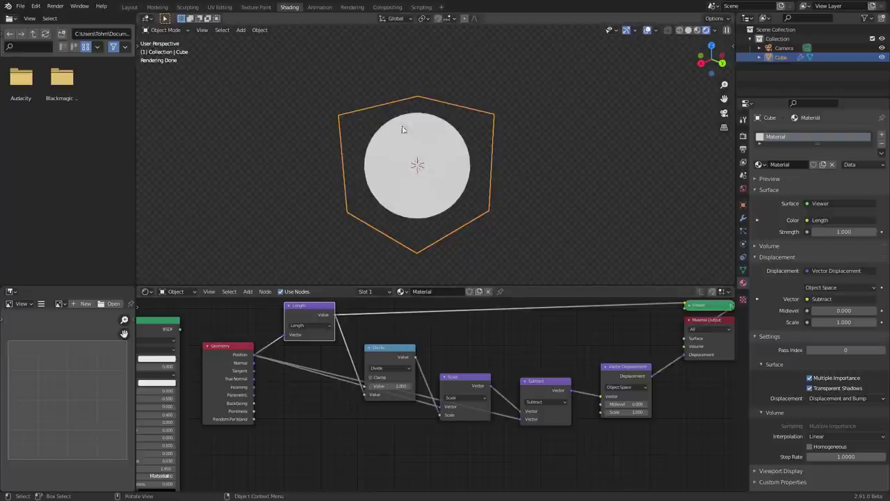
drag(385, 346, 382, 358)
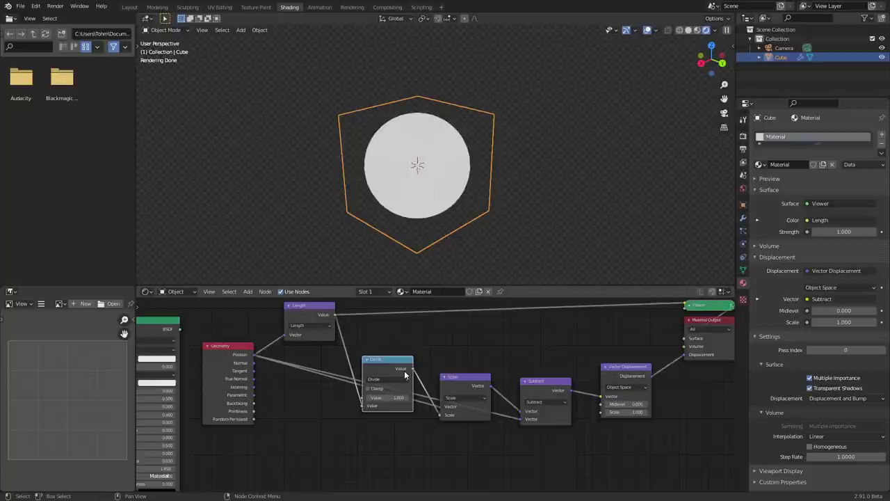
drag(406, 376, 396, 385)
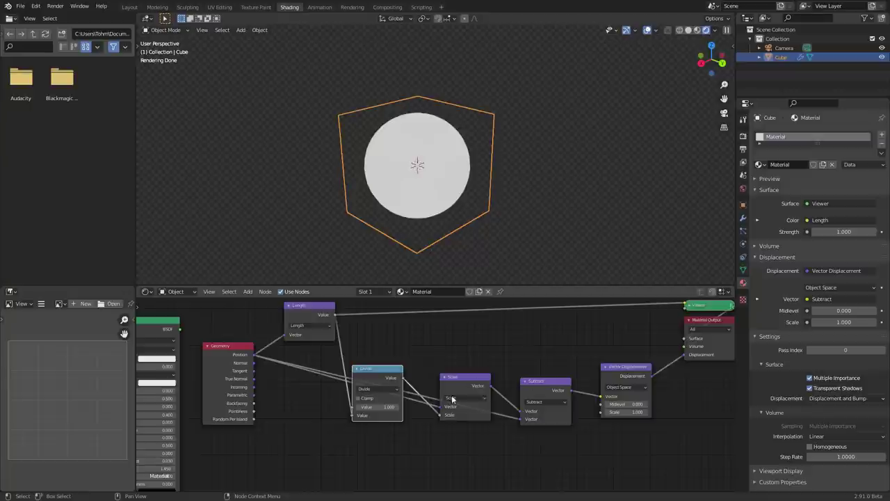
Step: Preview the first Scale node's output and connect it directly to the Vector Displacement's Vector input, bypassing the Subtract node
scroll(480, 371, up, 1)
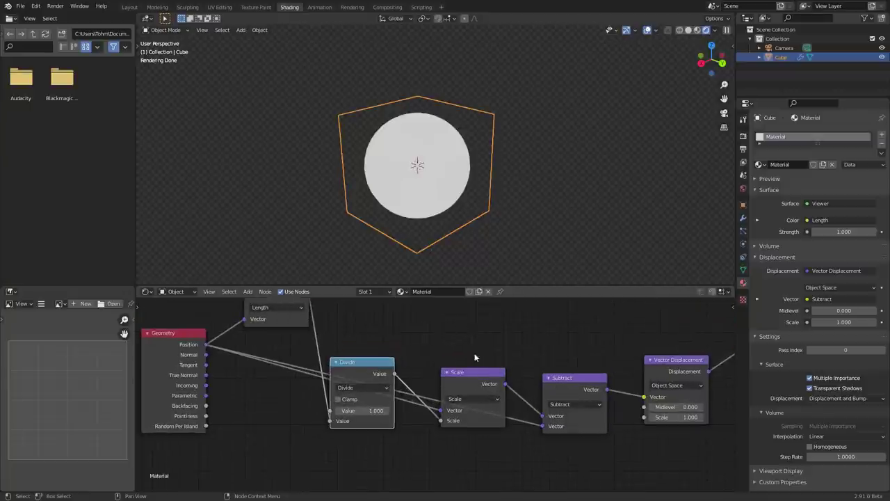
drag(464, 374, 458, 348)
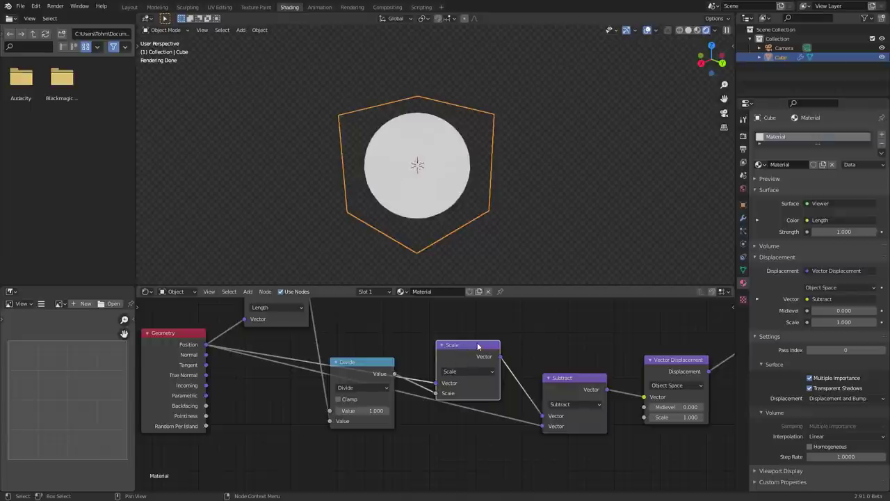
ctrl+shift+click(479, 349)
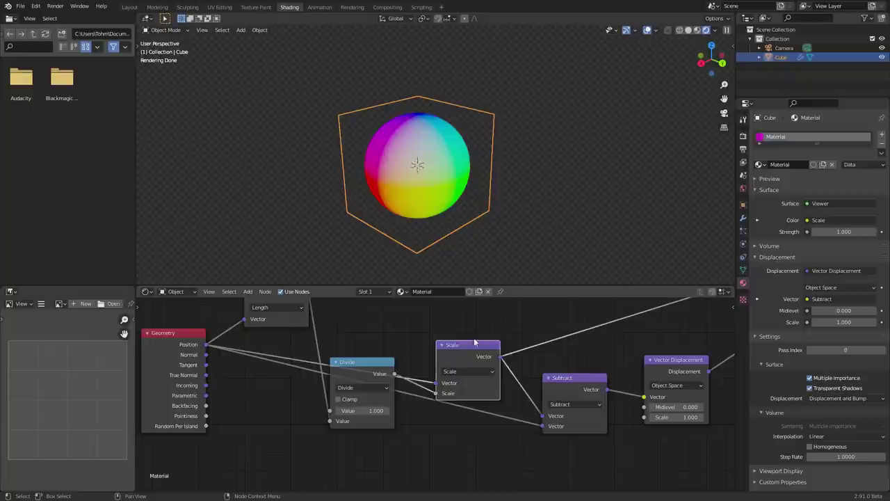
drag(498, 356, 644, 396)
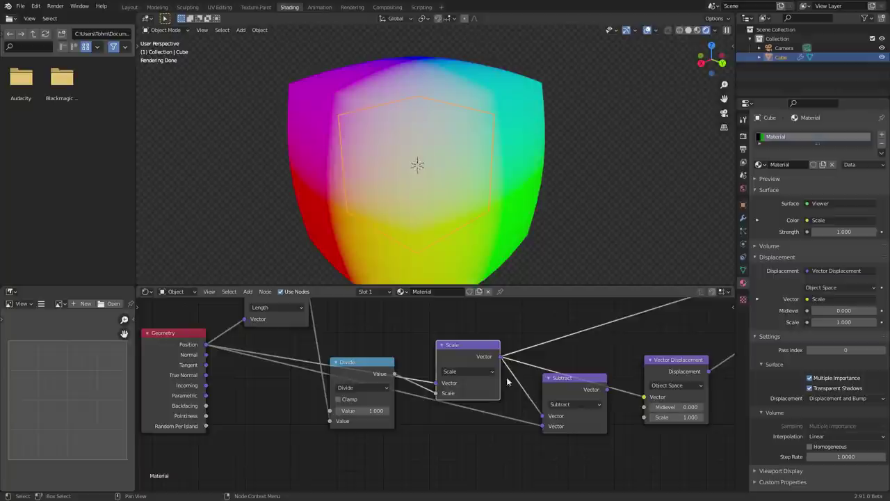
Step: Cut the link from the Scale node to the Vector Displacement and connect the Subtract node's output to its Vector input instead
middle_drag(699, 390, 534, 394)
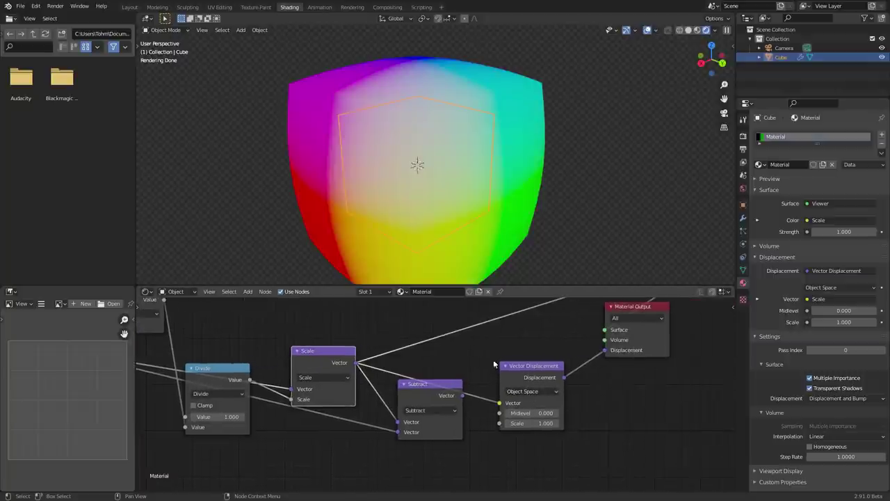
middle_drag(491, 366, 585, 389)
middle_drag(192, 351, 318, 359)
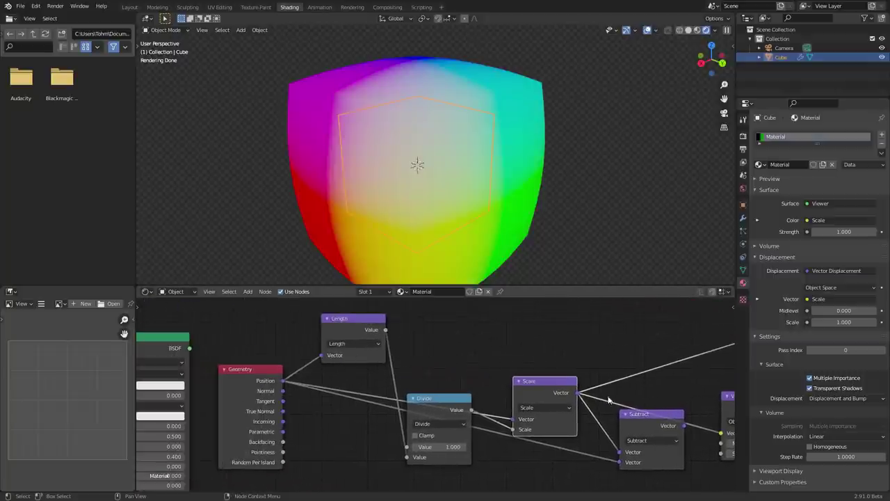
middle_drag(680, 424, 582, 414)
ctrl+right_drag(607, 436, 604, 386)
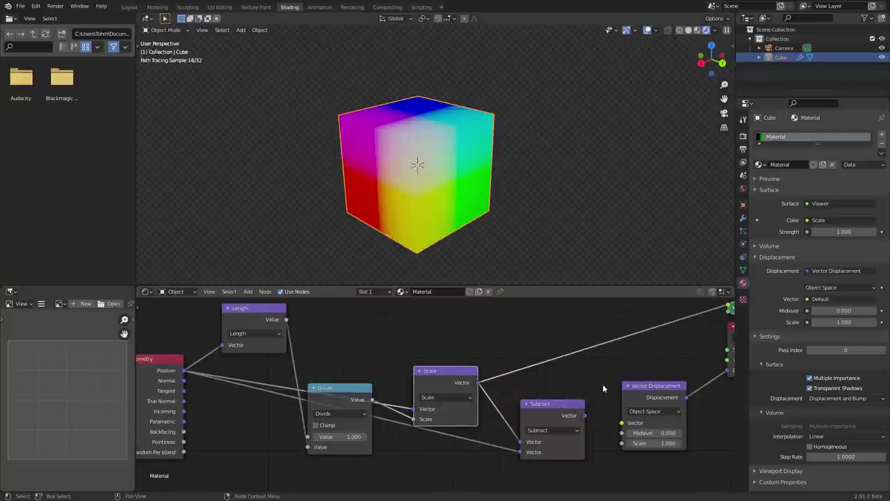
drag(584, 415, 621, 422)
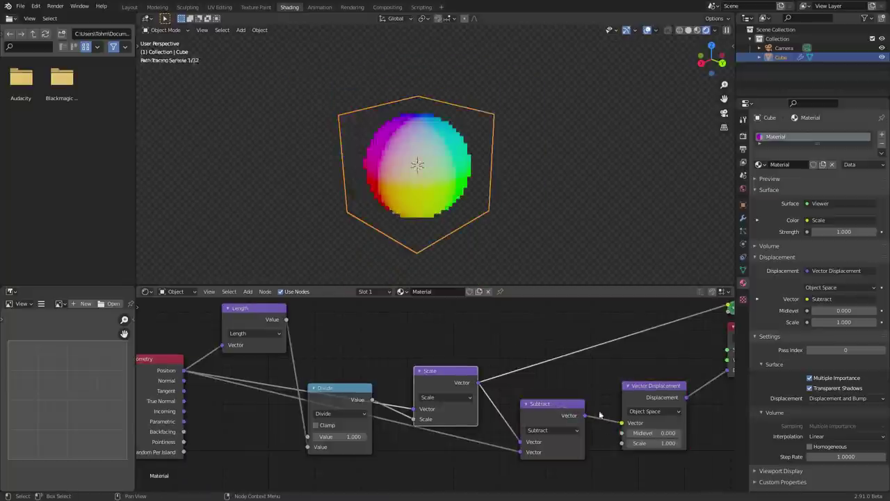
Step: Switch the Material Output's surface from the Viewer back to the Principled BSDF and inspect the displaced sphere up close
key(Home)
ctrl+shift+click(225, 363)
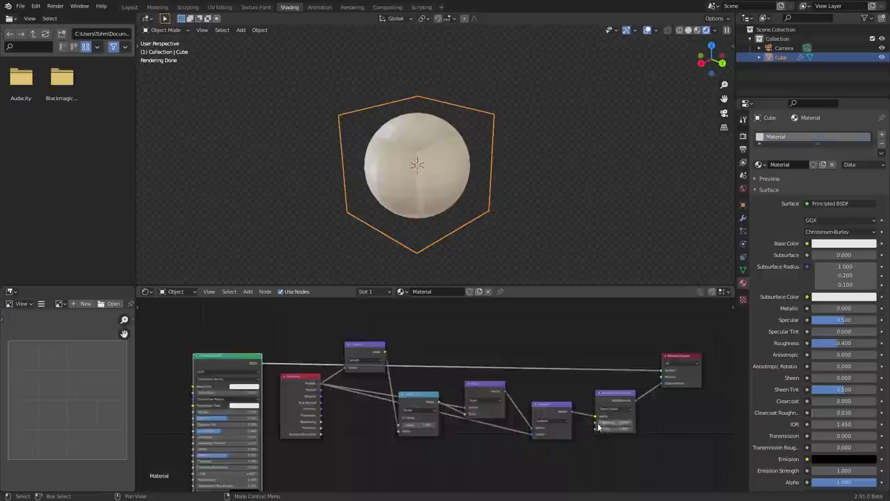
scroll(436, 392, up, 2)
scroll(420, 229, up, 4)
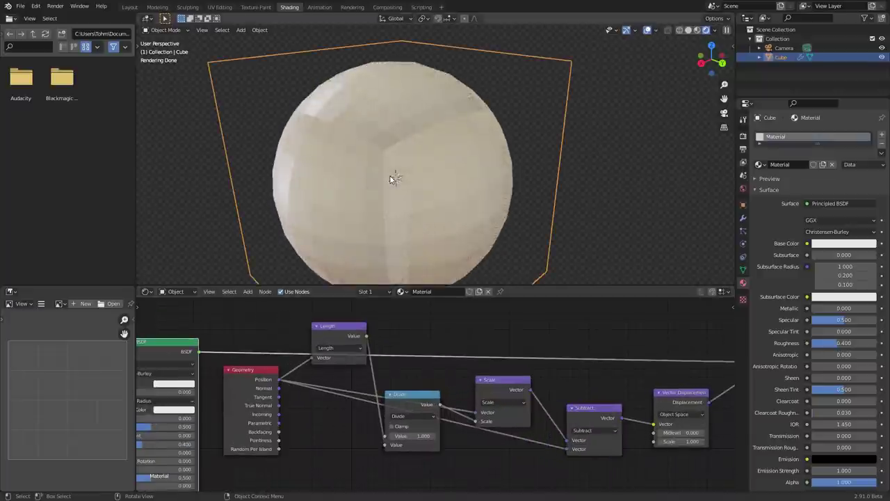
Step: Set the Vector Displacement's Scale to 0 and back to 1 to compare cube and sphere, and save the file
middle_drag(693, 442, 505, 394)
double_click(505, 394)
text(0)
key(Return)
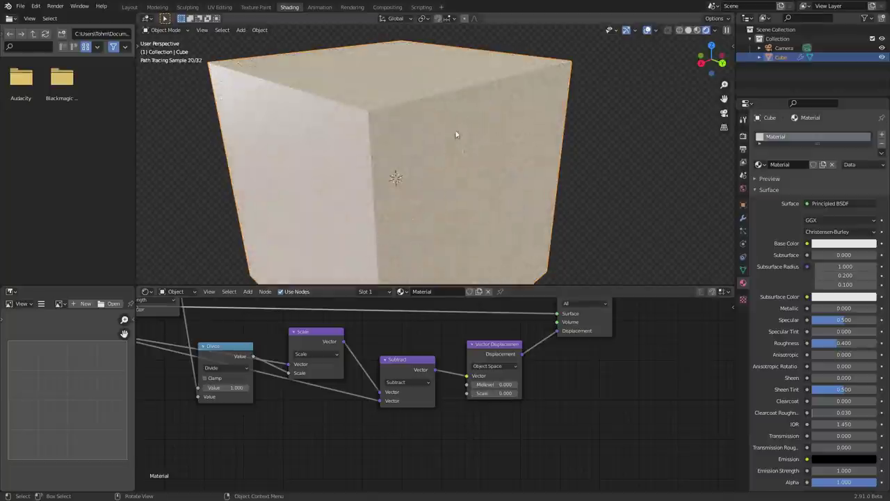
drag(499, 393, 534, 393)
double_click(501, 393)
text(1)
key(Return)
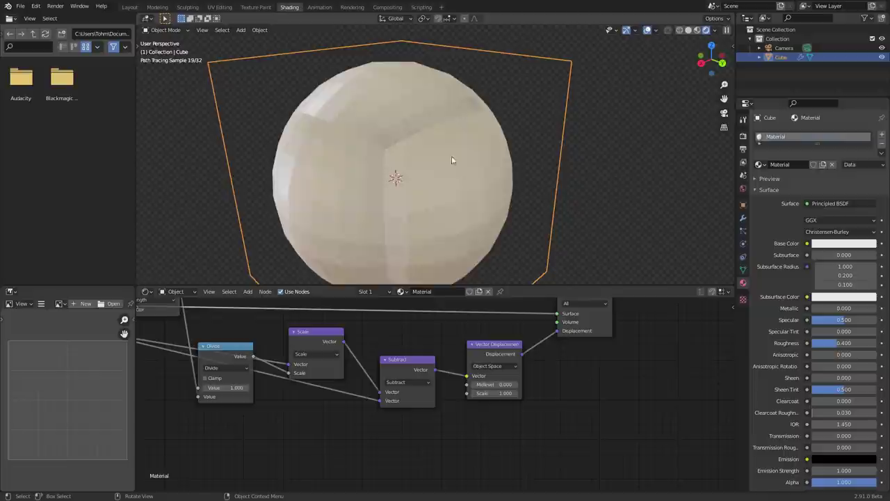
key(ctrl+s)
Step: Set the material's surface displacement method to Displacement Only and shade the object smooth
scroll(424, 142, down, 3)
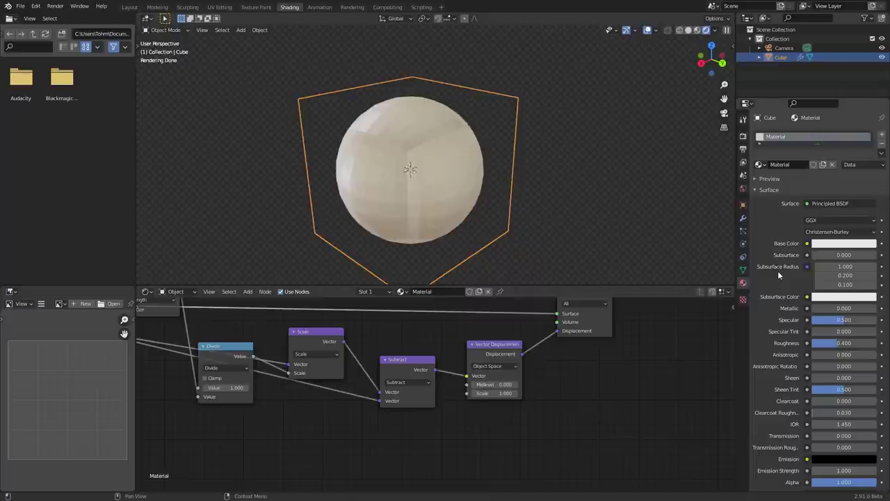
scroll(778, 270, down, 2)
scroll(778, 271, down, 2)
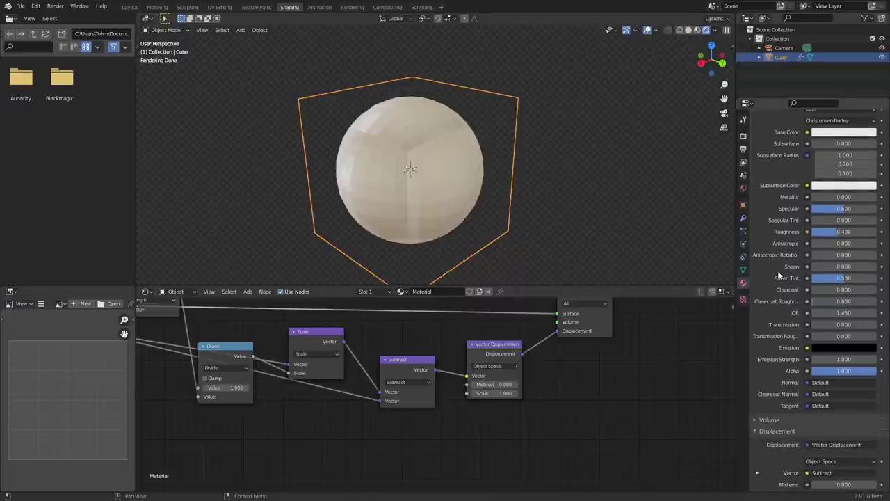
scroll(779, 276, down, 6)
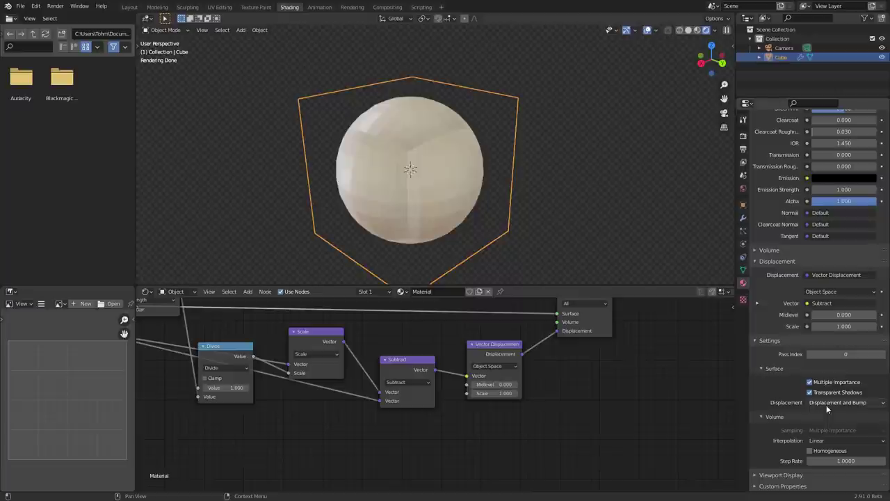
click(827, 409)
click(826, 418)
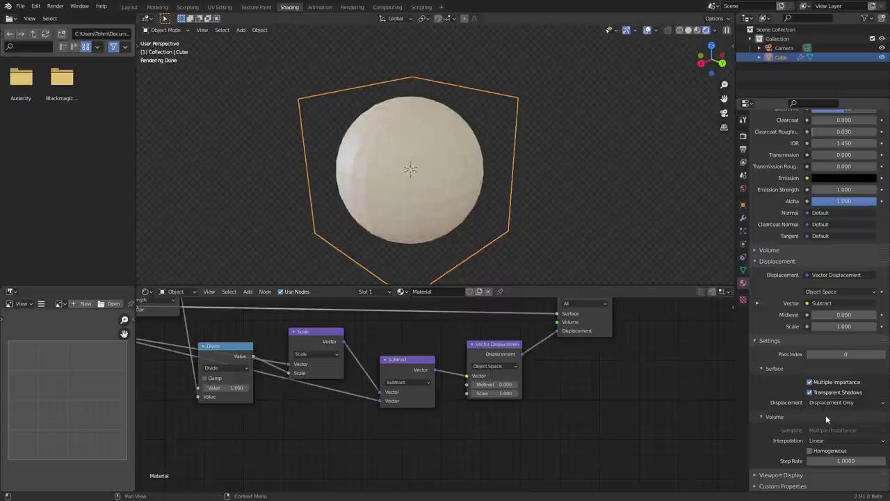
right_click(409, 162)
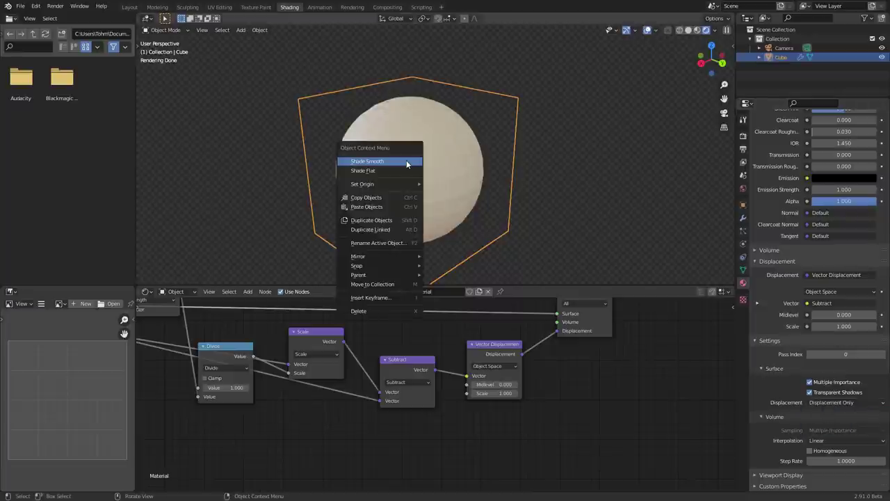
click(406, 160)
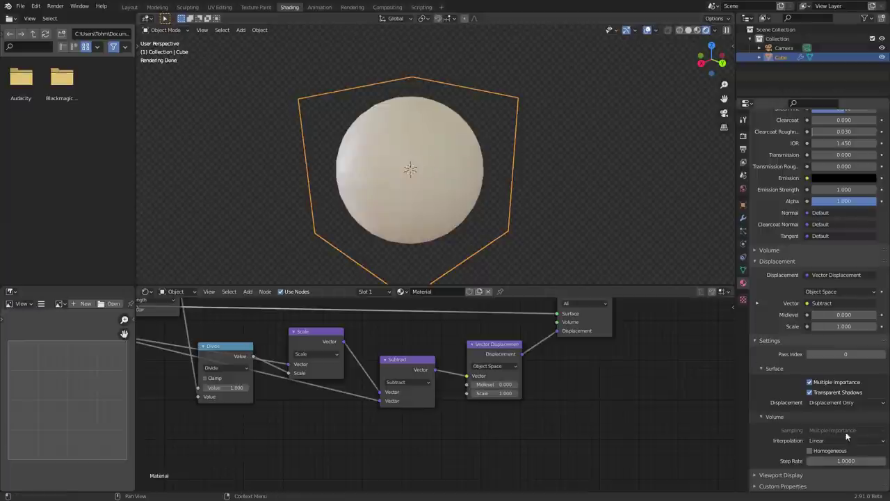
Step: Switch the material's displacement method to Displacement and Bump for comparison, and return it to Displacement Only
click(838, 401)
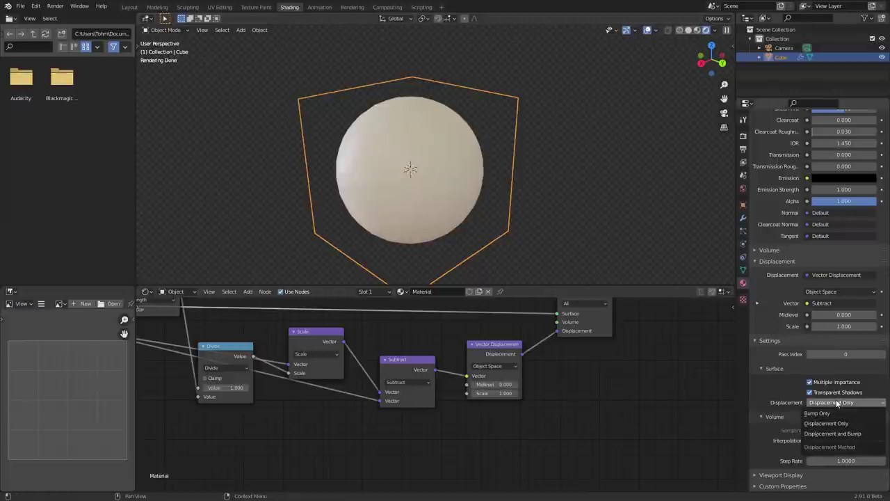
click(830, 428)
click(841, 401)
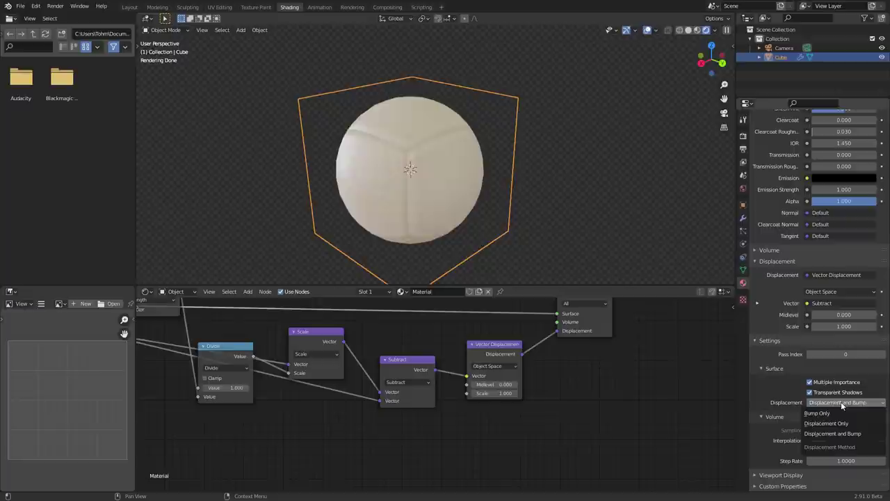
click(838, 422)
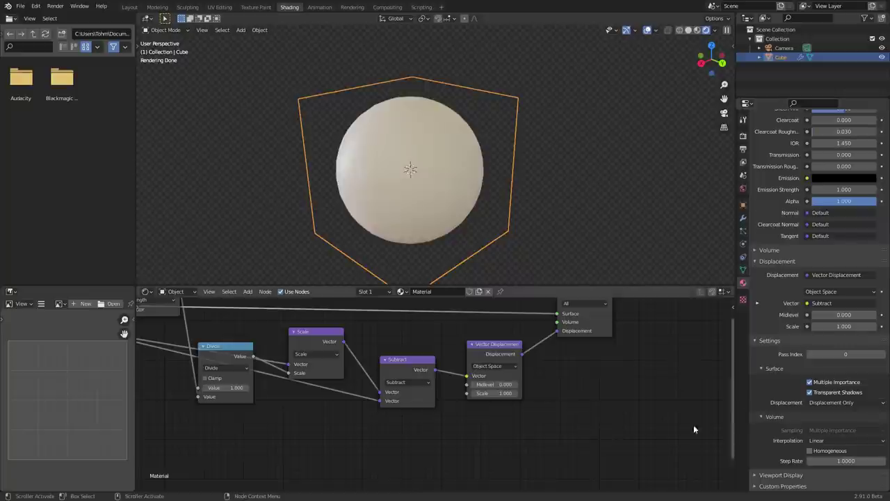
Step: Set the Vector Displacement's Scale to 0, and compare flat shading with smooth shading on the cube
click(490, 392)
text(1.0)
key(Return)
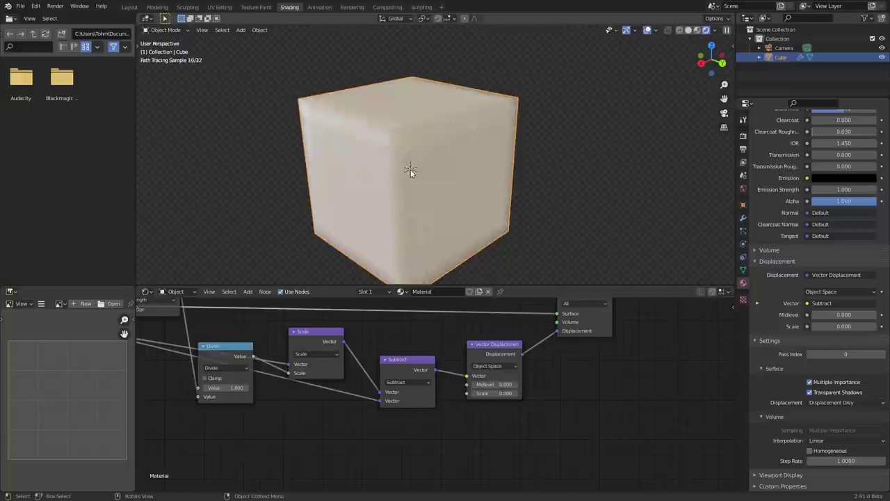
right_click(411, 169)
click(410, 176)
right_click(412, 173)
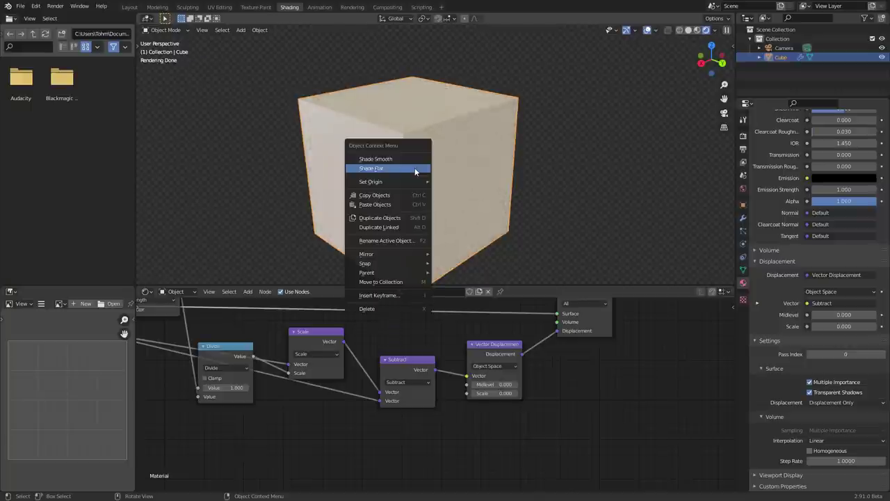
click(401, 160)
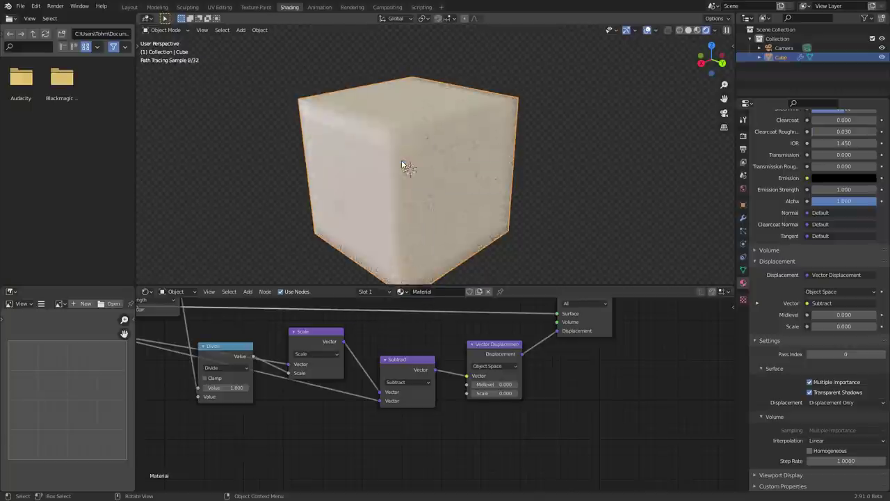
Step: Enable Auto Smooth in the cube's mesh normals settings
click(743, 270)
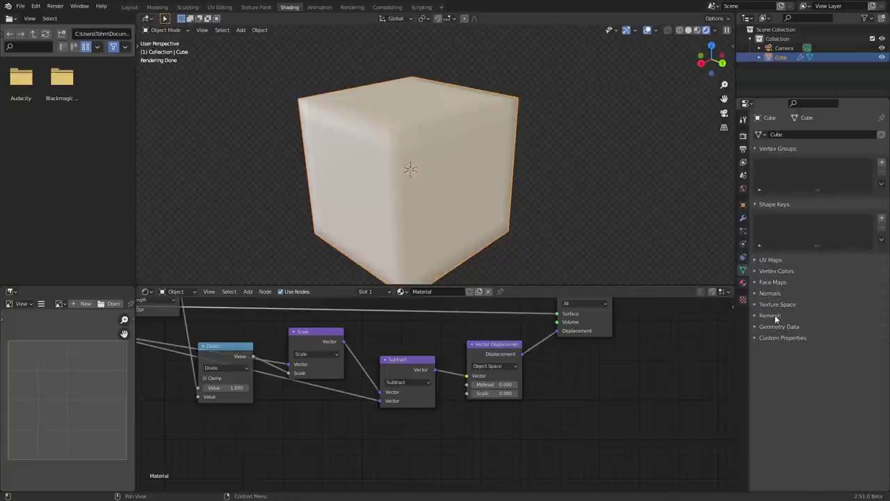
click(771, 293)
click(806, 307)
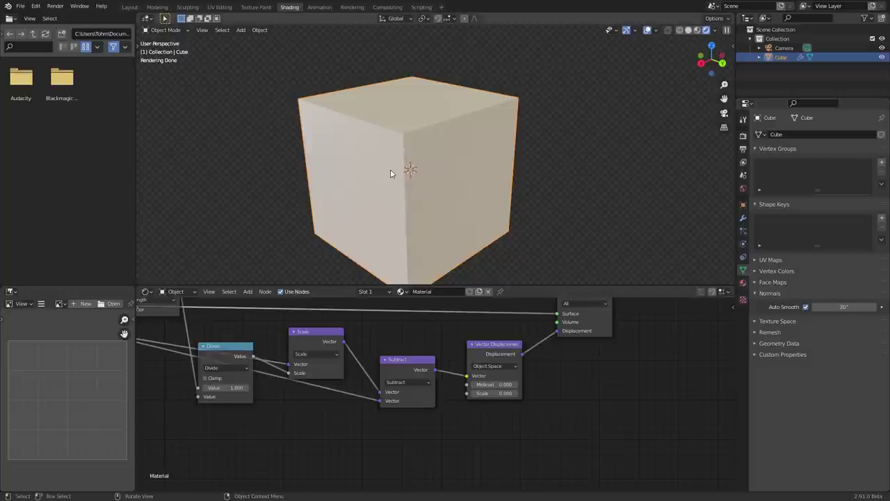
Step: Restore the Vector Displacement's Scale to 1 and check the sphere's outline up close
click(495, 393)
text(1)
key(Return)
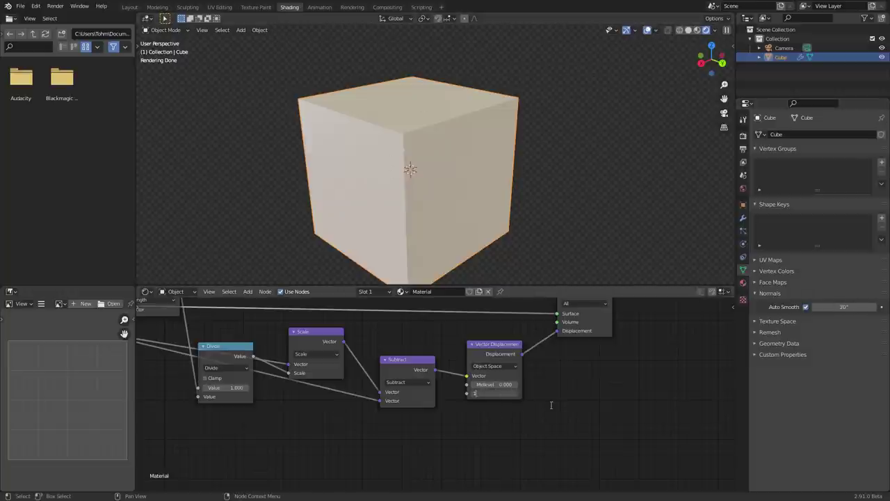
scroll(429, 169, up, 2)
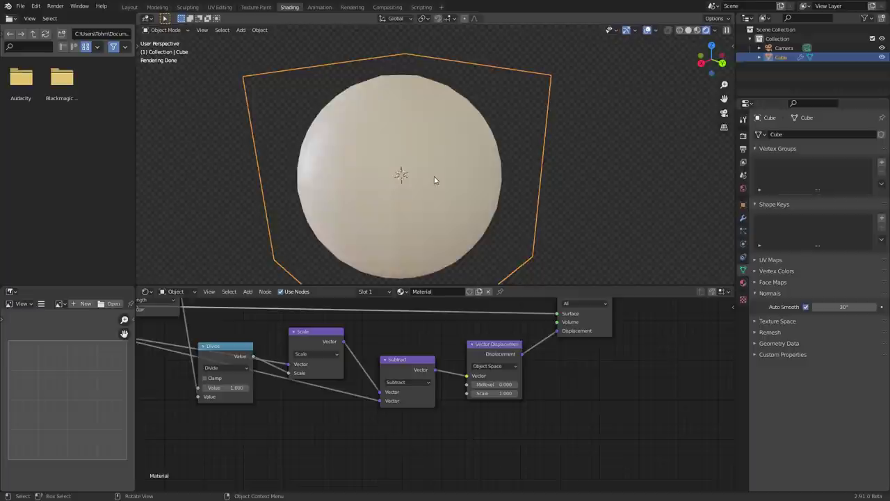
Step: Raise the Subdivision modifier's viewport levels to 5 and look at the sphere in the right orthographic view
click(743, 218)
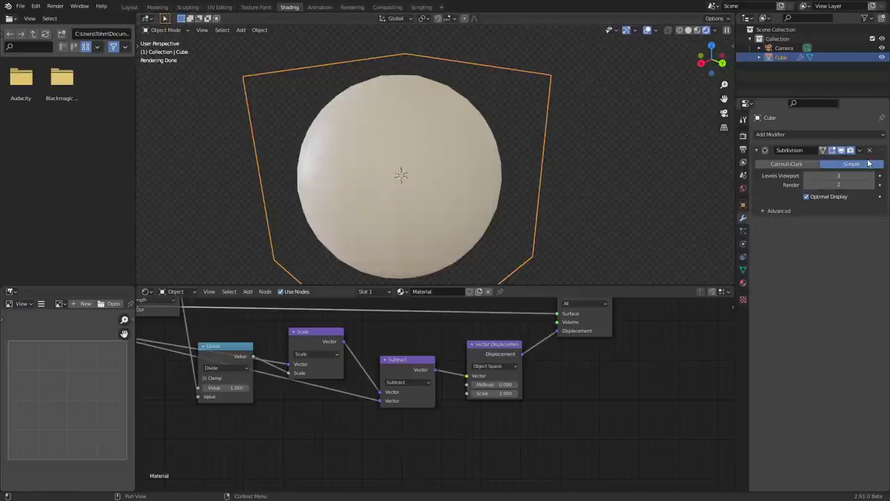
click(845, 177)
key(Return)
click(699, 65)
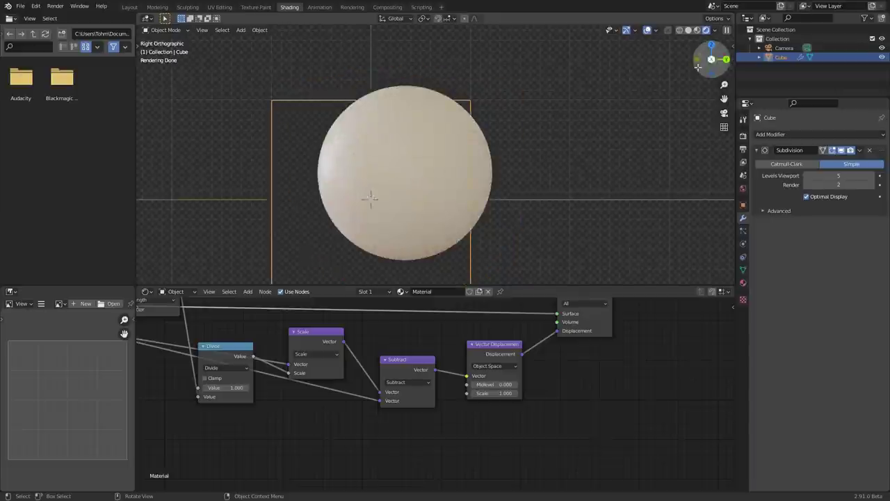
scroll(434, 163, down, 2)
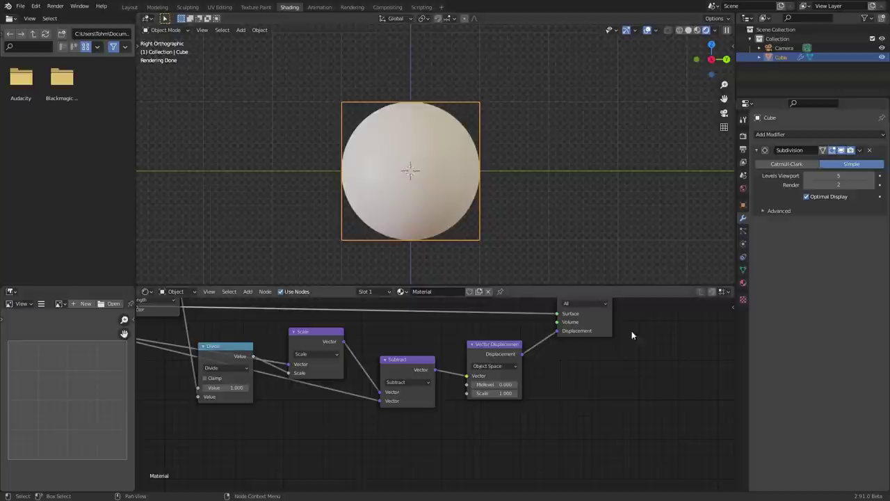
Step: Toggle the displacement Scale to 0 and back to 1 while comparing the shapes in the orthographic side view
scroll(451, 388, down, 2)
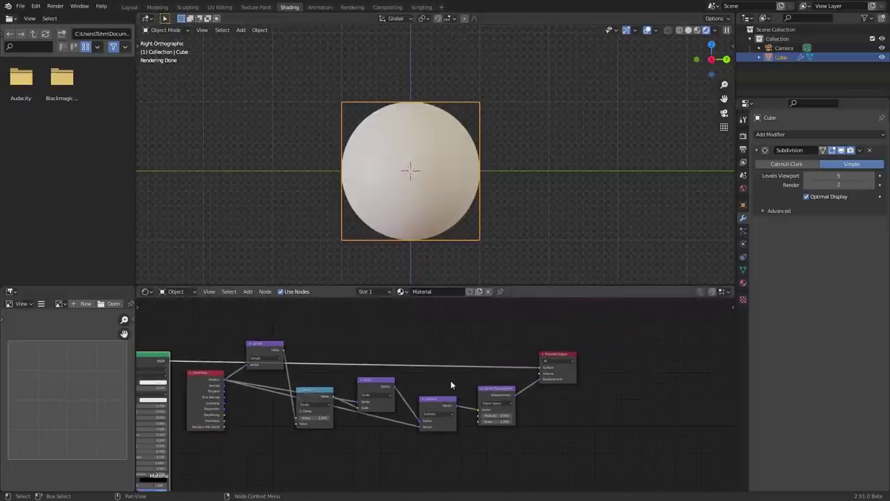
click(497, 423)
text(0)
key(Return)
click(497, 422)
text(1)
key(Return)
Step: Leave Blender's fullscreen window, play the Day2RenderNodevember video from the desktop, pause on the lollipop for reference, and close the player
key(ctrl+q)
click(406, 175)
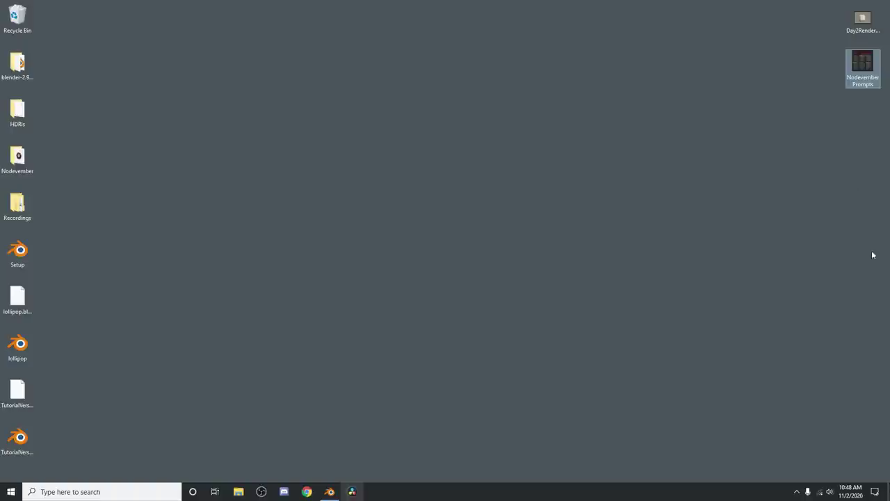
double_click(862, 22)
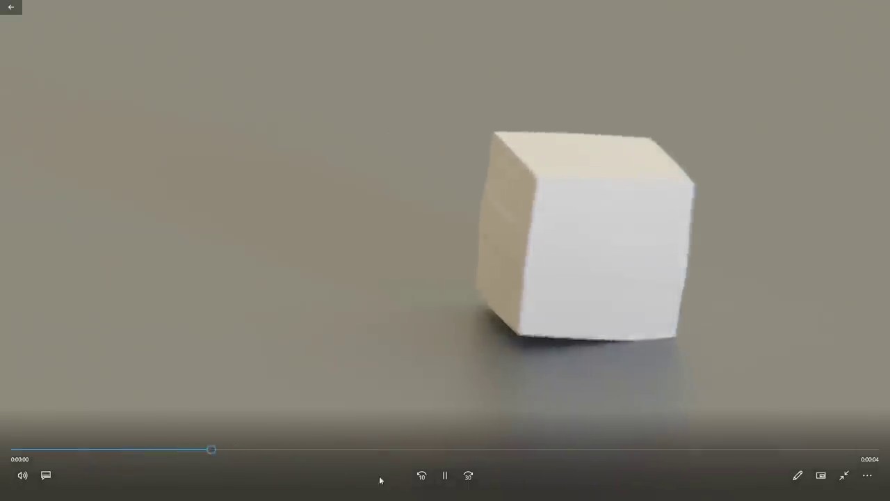
click(445, 475)
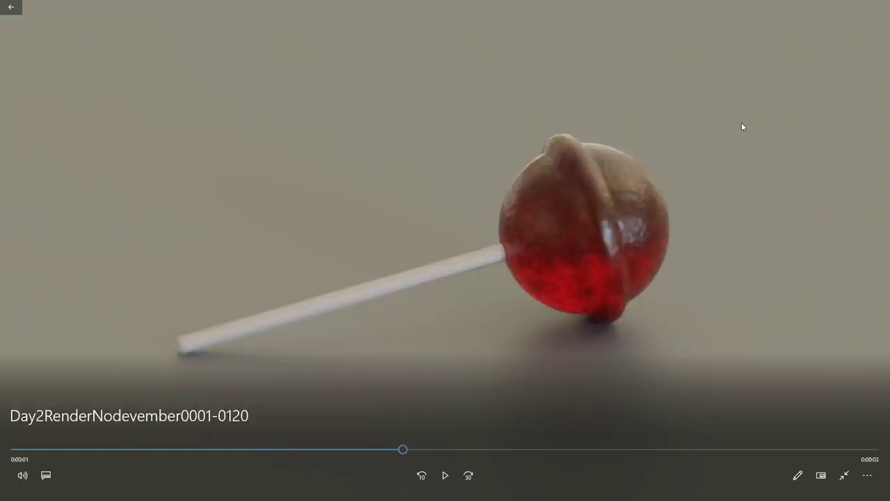
mouse_move(879, 7)
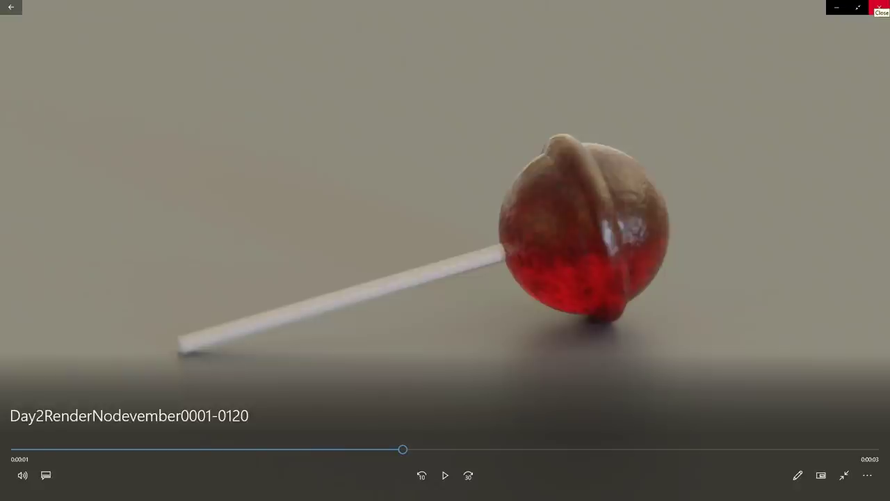
click(879, 7)
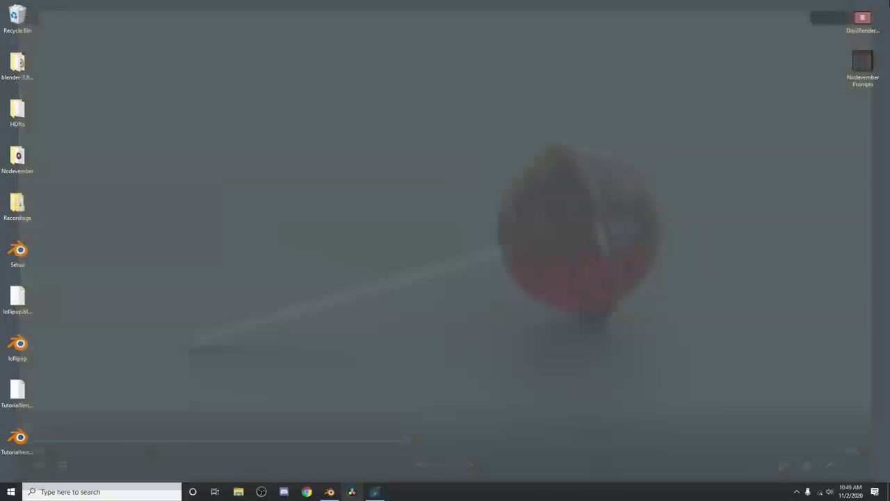
Step: Switch back to Blender and make its window fullscreen, with the Vector Displacement node in close view
click(330, 492)
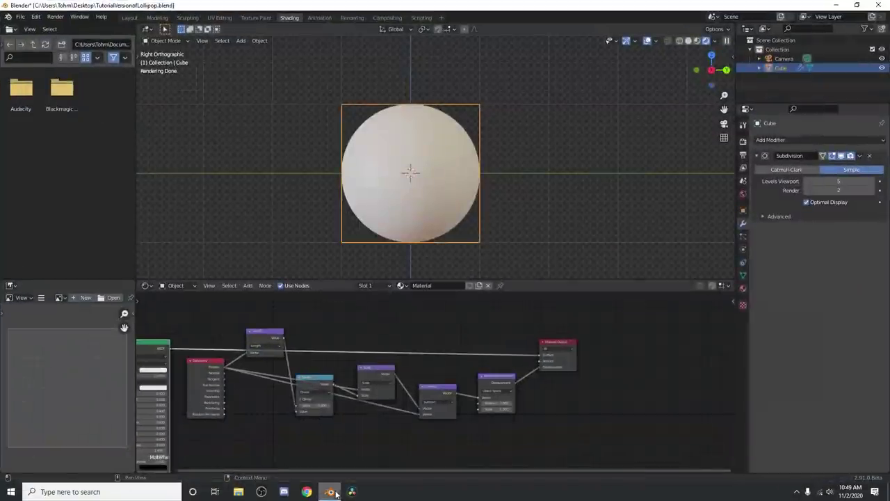
key(q)
click(429, 178)
scroll(544, 409, up, 2)
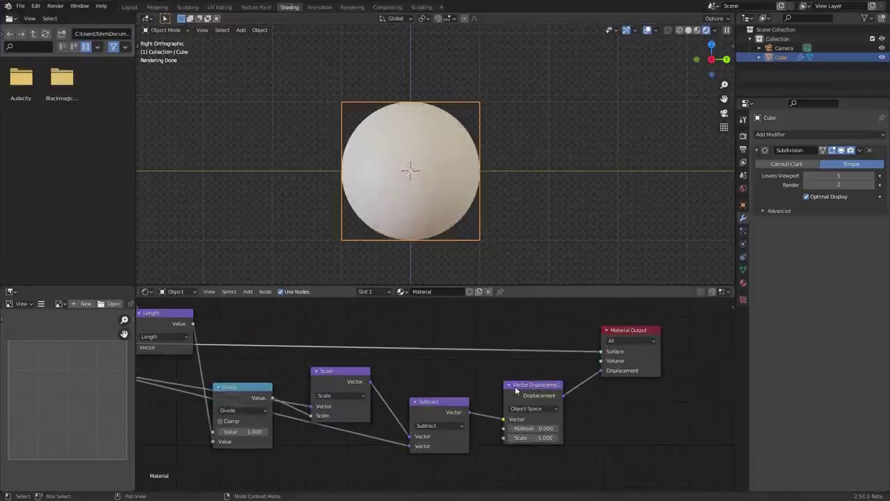
click(519, 386)
key(shift+d)
click(580, 386)
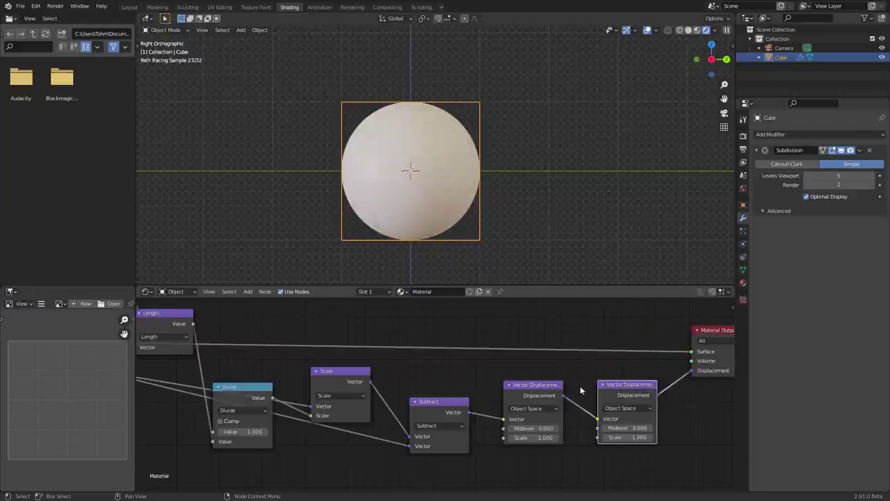
key(ctrl+z)
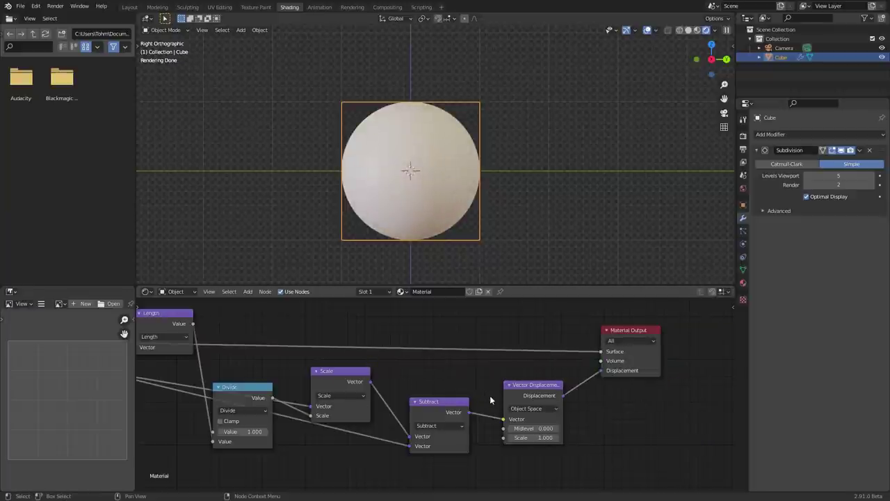
Step: Move the Vector Displacement and Material Output nodes away from the Subtract node to free space, and save the file
scroll(570, 395, down, 5)
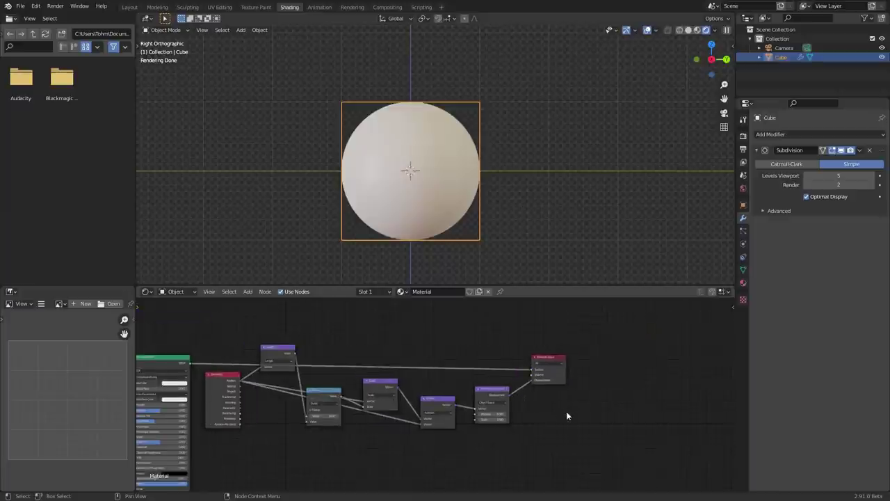
drag(567, 413, 492, 350)
key(g)
click(606, 354)
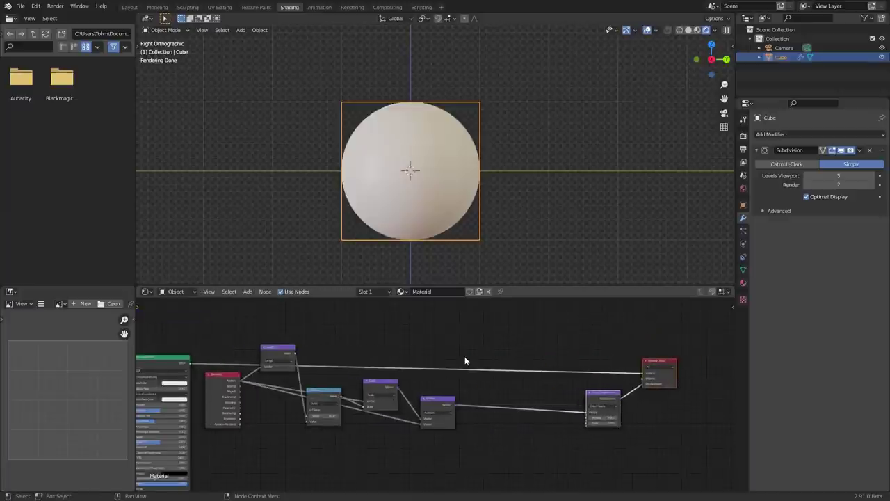
scroll(449, 352, up, 2)
middle_drag(420, 345, 450, 366)
drag(276, 371, 277, 382)
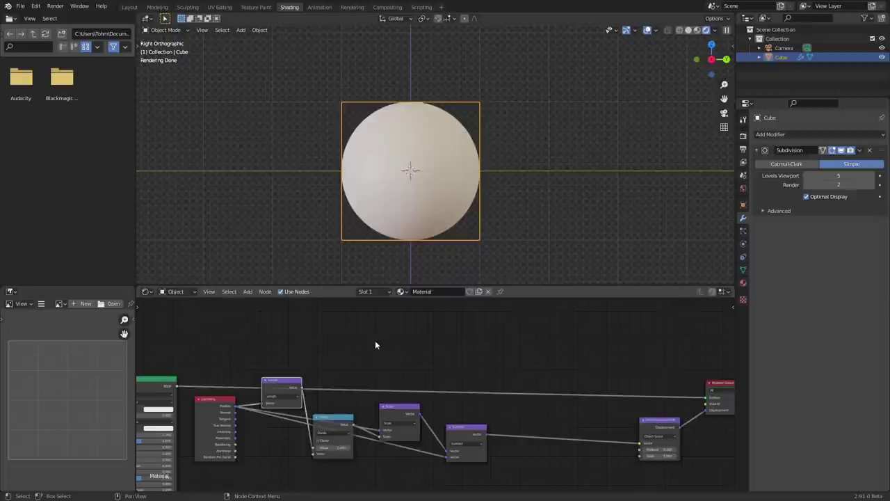
key(ctrl+s)
Step: Add a Separate XYZ node above the Length node, feed it the Geometry Position output, and preview its Z output on the sphere
scroll(376, 341, up, 1)
middle_drag(376, 340, 410, 336)
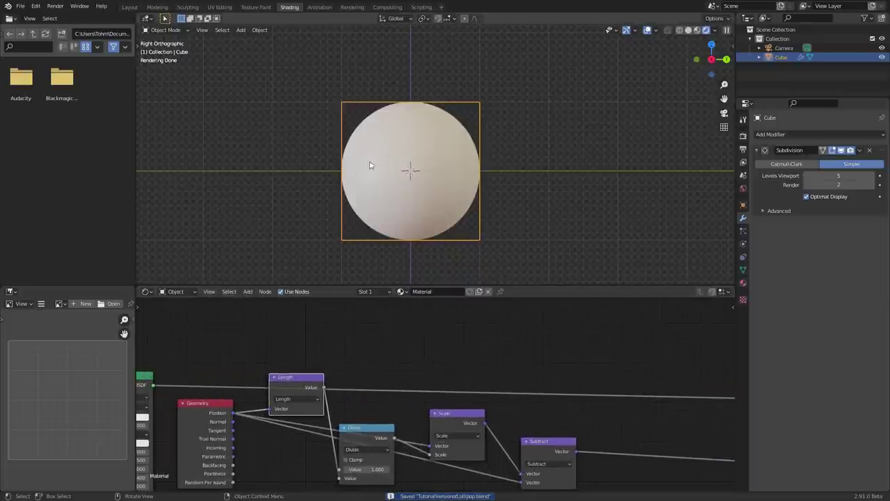
scroll(334, 334, left, 2)
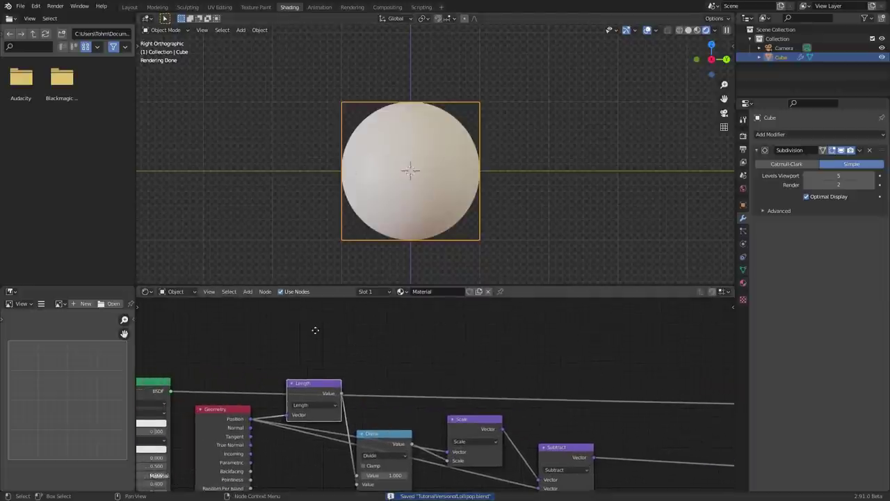
key(shift+a)
click(318, 331)
text(se)
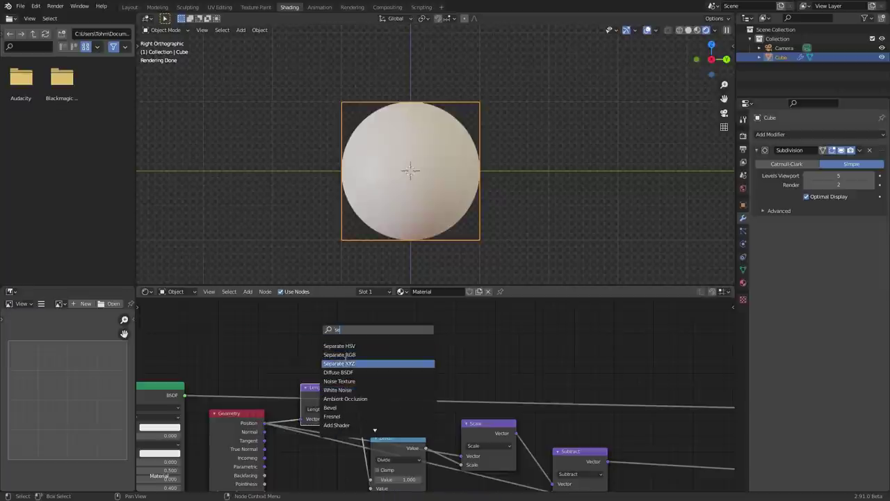
click(341, 363)
click(329, 332)
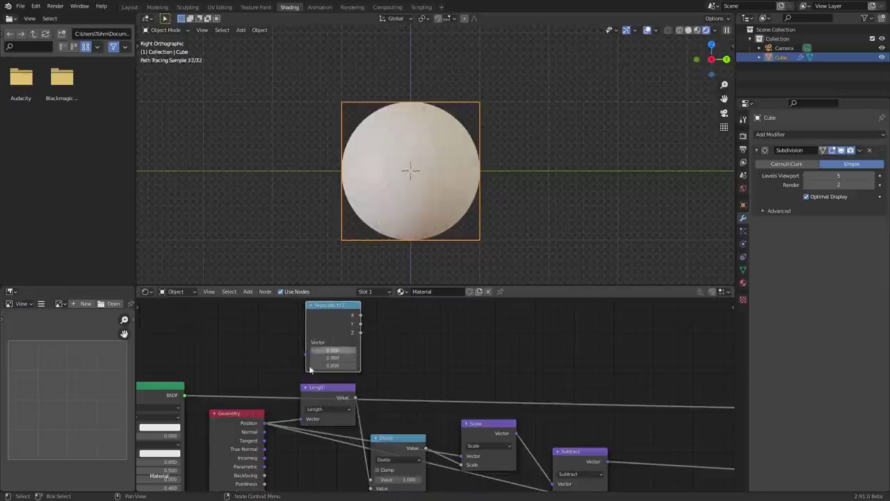
alt+right_drag(259, 412, 296, 362)
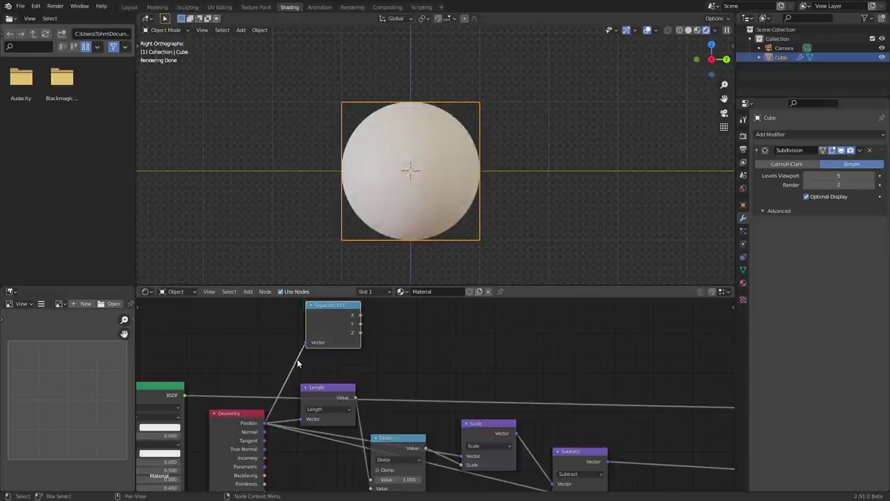
ctrl+shift+click(338, 314)
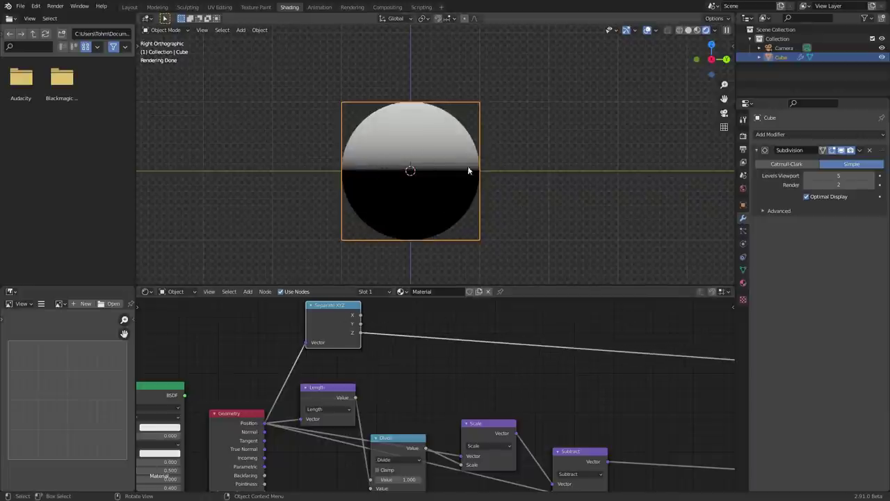
Step: Insert a Math node set to Compare on the link coming from the Separate XYZ node's Z output
middle_drag(419, 357, 393, 381)
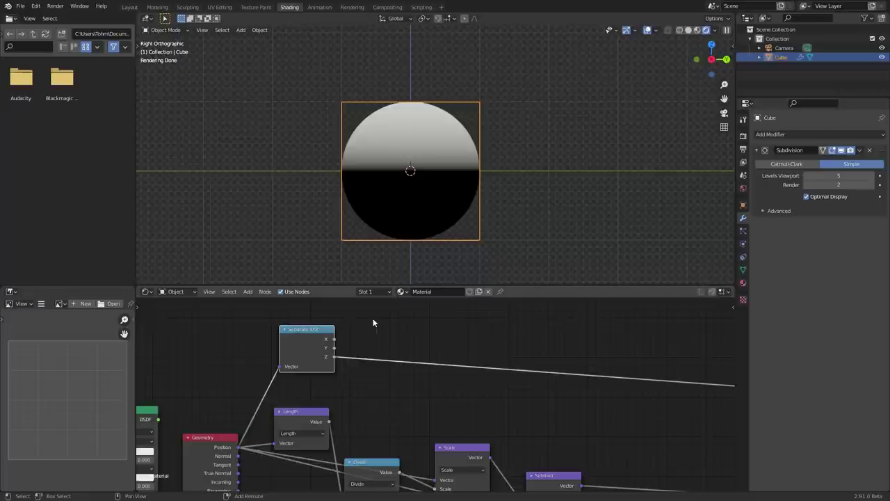
key(shift+a)
text(mat)
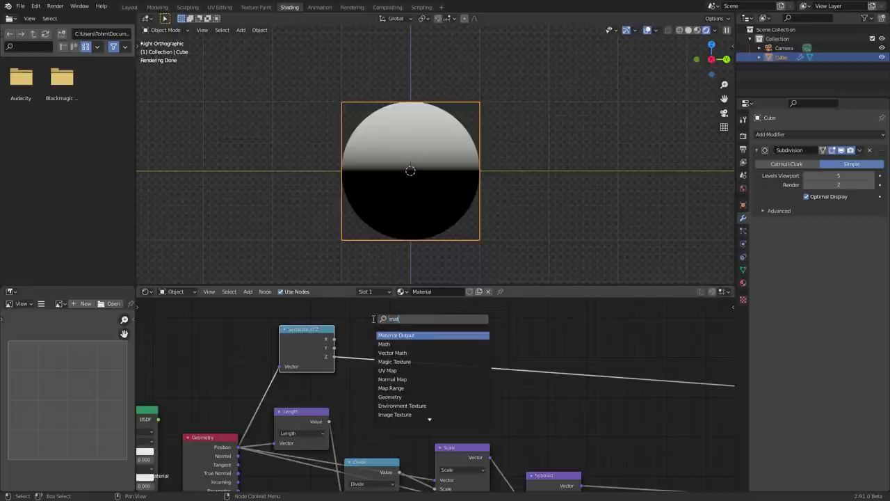
text(h)
click(386, 337)
click(384, 344)
click(387, 352)
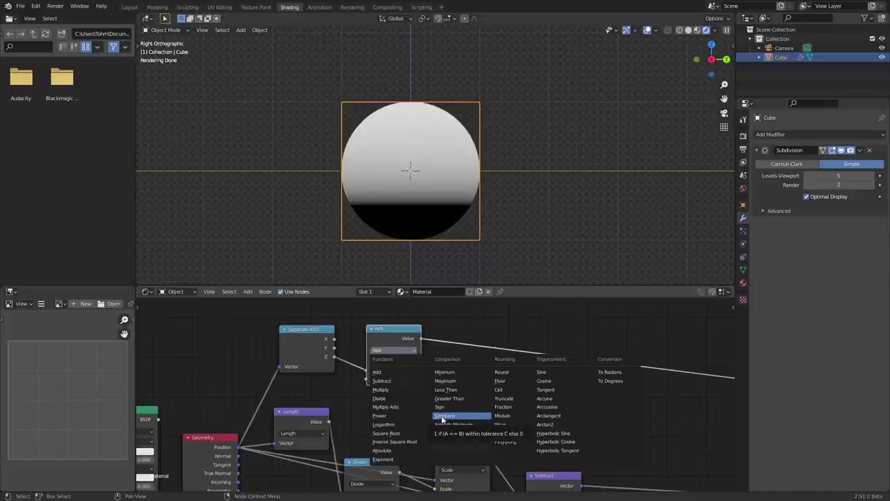
click(442, 416)
Step: Set the Compare node's Value to 0 and its Epsilon to 0.270 to mask a horizontal band around the sphere
scroll(431, 389, up, 2)
click(400, 374)
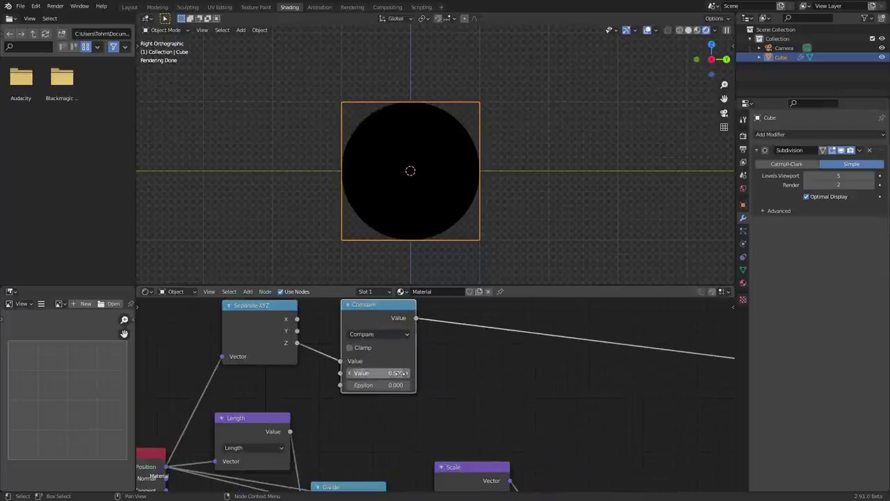
key(Return)
shift+drag(398, 385, 414, 386)
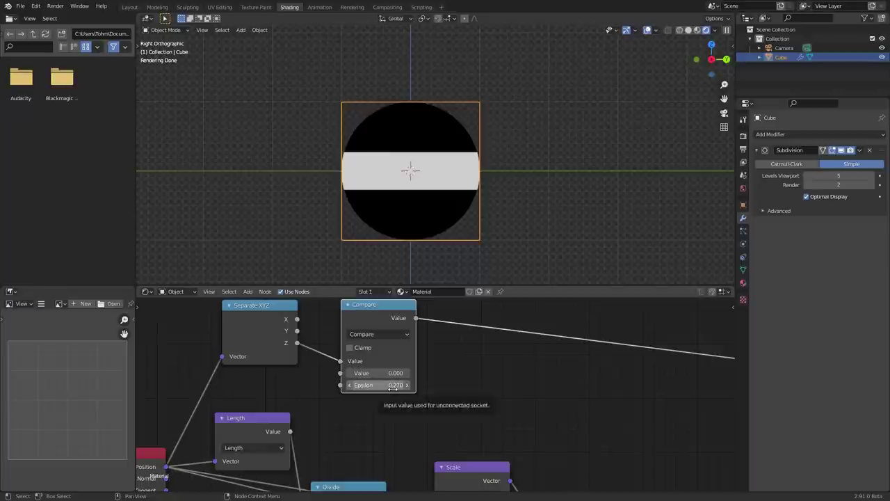
mouse_move(394, 384)
mouse_down()
mouse_move(379, 385)
mouse_move(399, 385)
mouse_move(400, 373)
mouse_move(409, 372)
mouse_move(395, 373)
mouse_up()
key(ctrl+z)
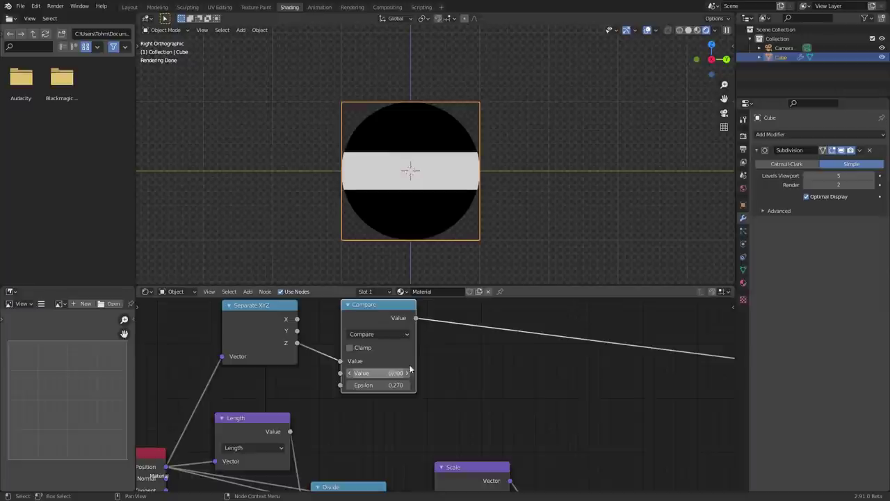
Step: Duplicate the Subtract node, insert the copy before the Vector Displacement node, and set its operation to Add
scroll(490, 350, down, 8)
middle_drag(516, 376, 398, 333)
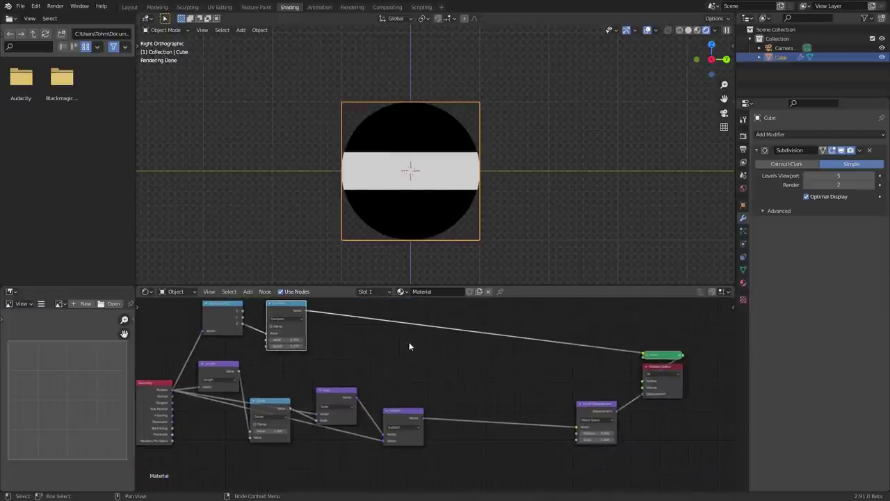
click(407, 416)
key(shift+d)
click(502, 408)
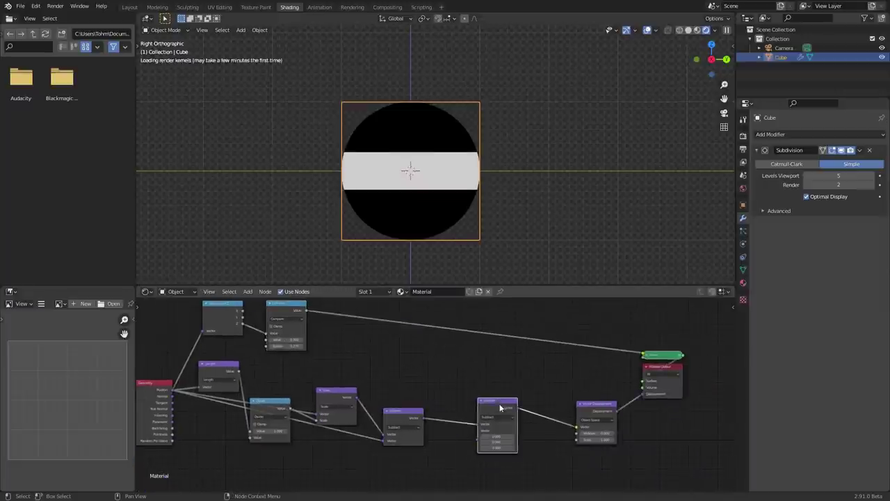
ctrl+scroll(503, 417, up, 1)
drag(495, 409, 504, 386)
Step: Connect the Geometry node's Position output to the second Vector input of the new Add node
scroll(433, 384, up, 3)
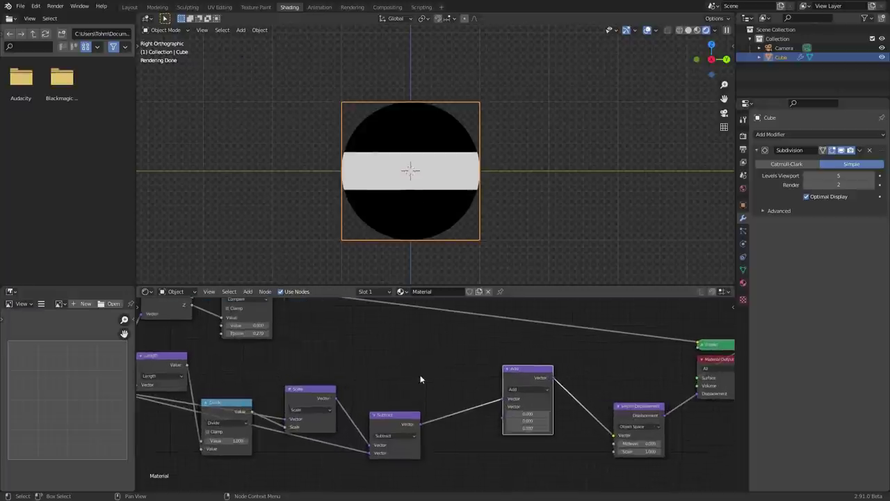
middle_drag(200, 388, 299, 404)
drag(207, 402, 602, 421)
middle_drag(587, 402, 520, 390)
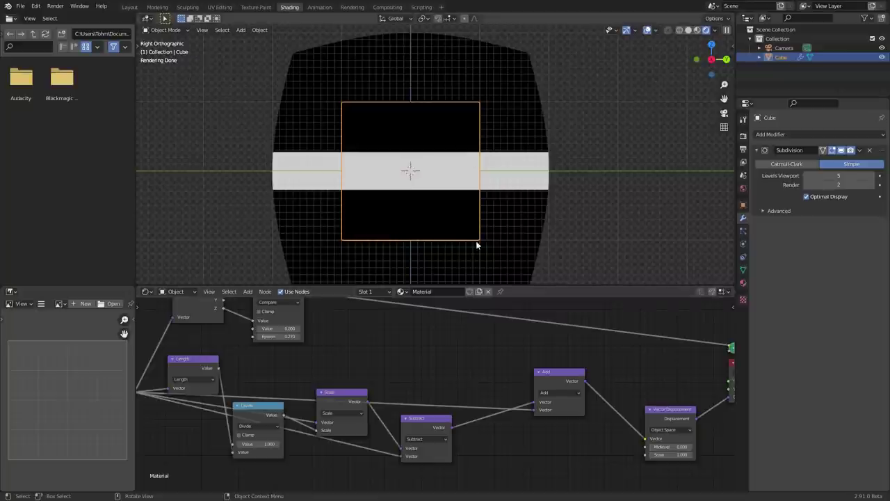
Step: Insert a copy of the Add node set to Scale on the Position link into Add, and feed the Compare output into its Scale input
key(shift+d)
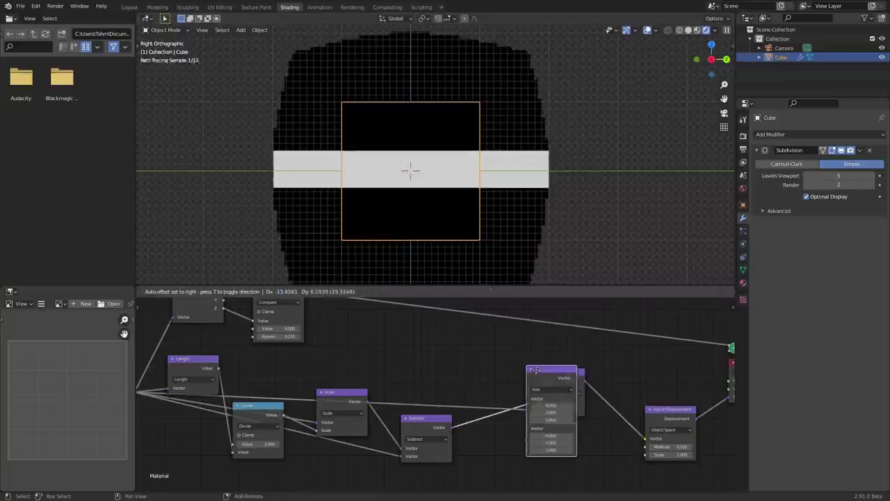
click(478, 377)
click(479, 382)
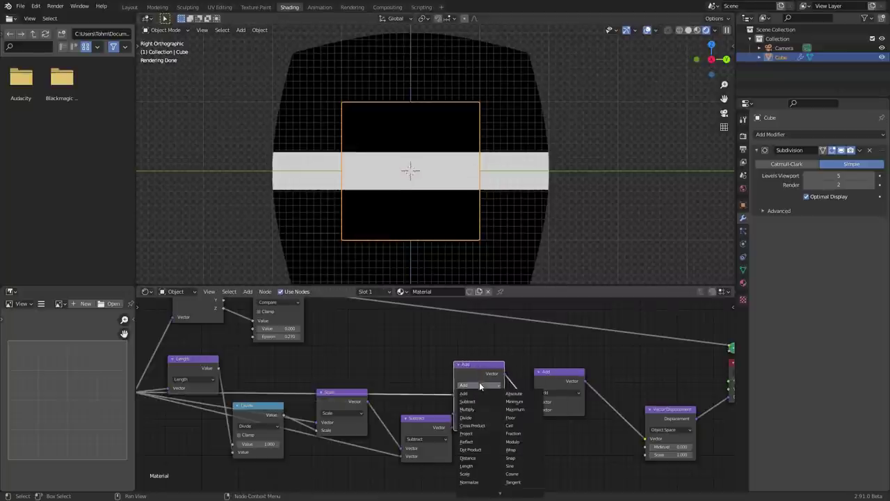
click(472, 475)
drag(463, 366, 454, 354)
middle_drag(419, 342, 381, 368)
drag(268, 318, 406, 413)
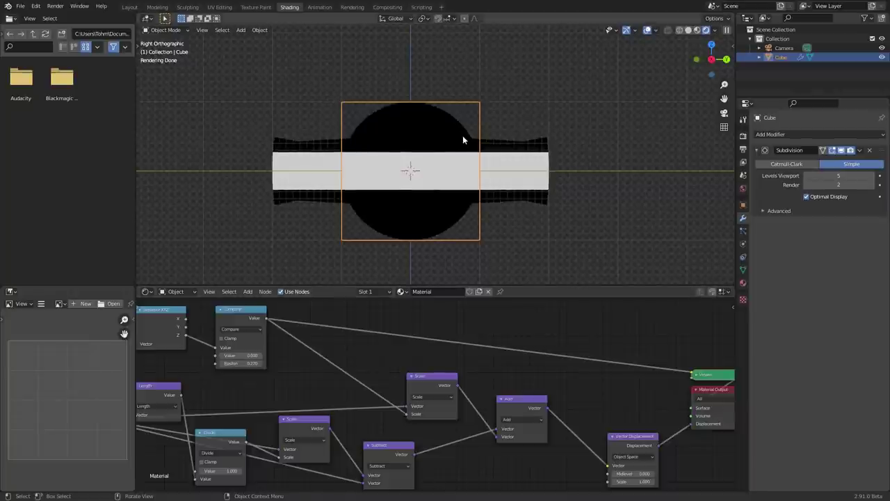
Step: Inspect the displaced shape from several angles, alternating between the Principled BSDF surface and the Compare mask preview
middle_drag(435, 138, 696, 82)
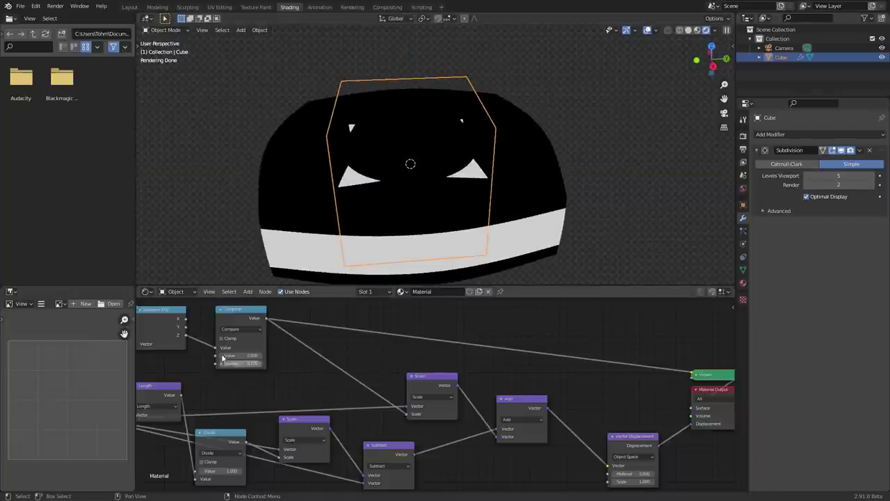
key(Home)
ctrl+shift+click(256, 372)
scroll(462, 178, up, 5)
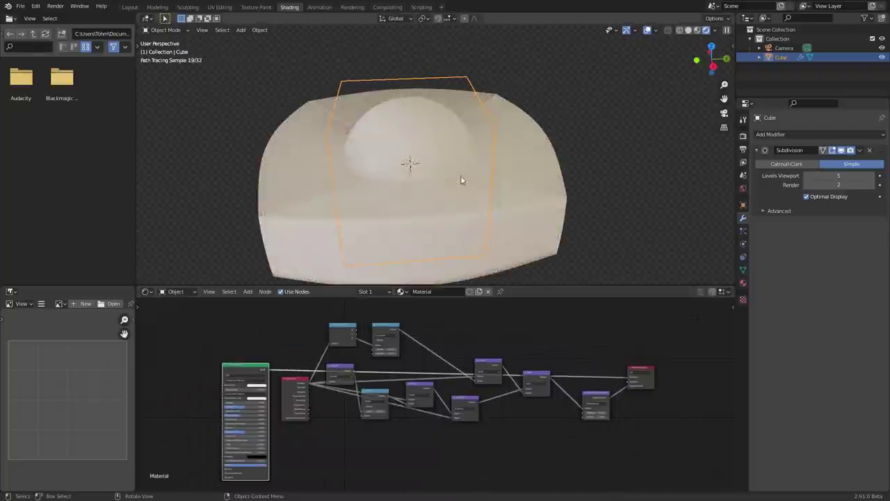
scroll(414, 144, down, 3)
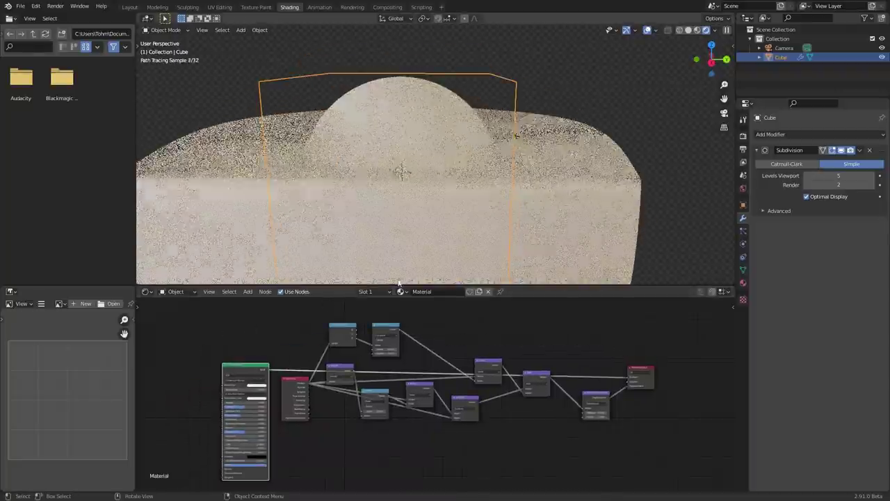
ctrl+shift+click(387, 338)
mouse_move(415, 133)
middle_down()
mouse_move(411, 110)
mouse_move(413, 118)
middle_up()
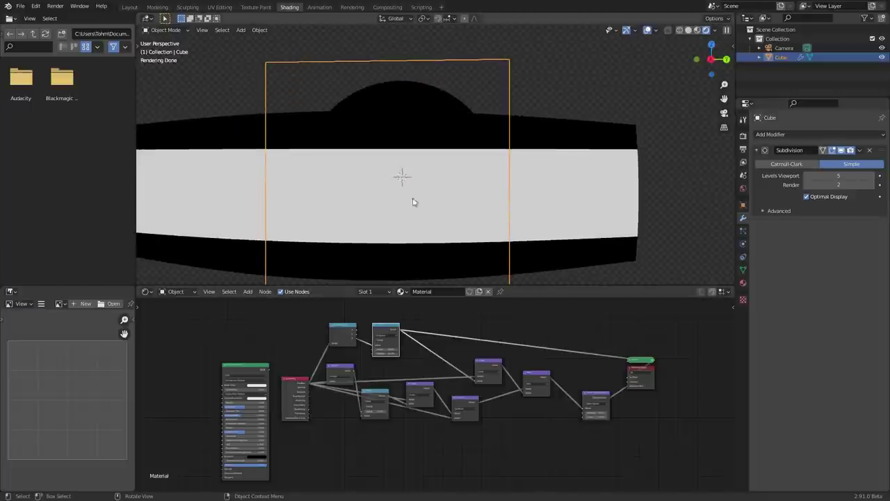
scroll(494, 360, up, 2)
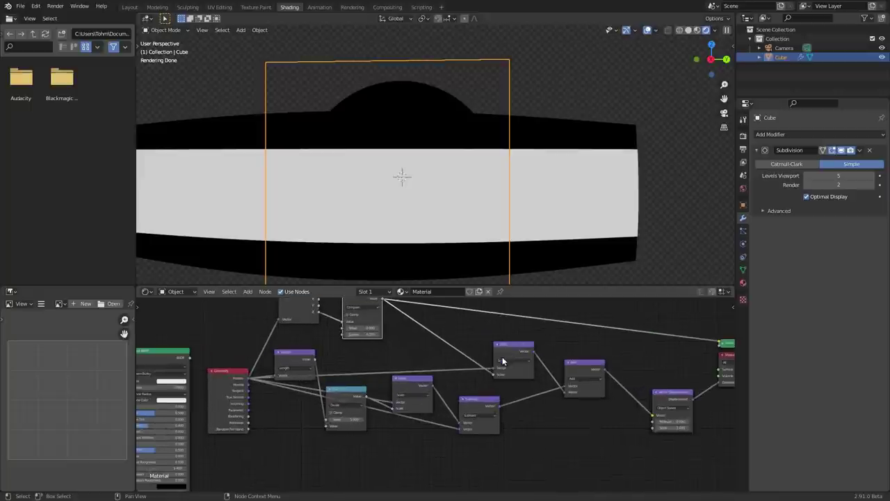
ctrl+scroll(503, 360, right, 5)
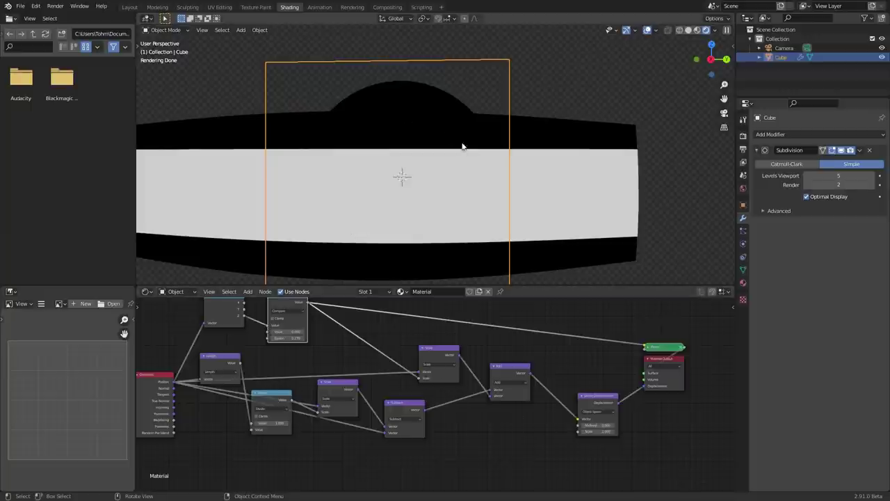
middle_drag(461, 145, 421, 155)
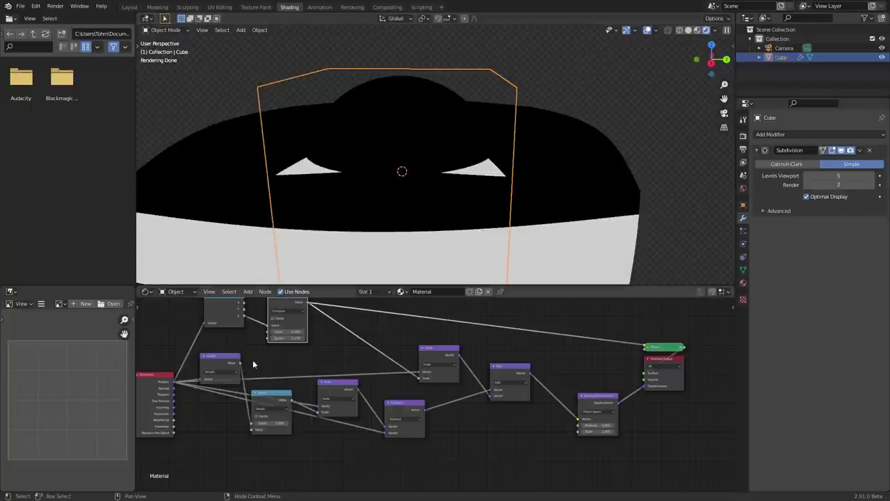
Step: Route the Principled BSDF back to the Material Output and look at the shape in the top orthographic view
middle_drag(253, 359, 354, 380)
ctrl+shift+click(185, 376)
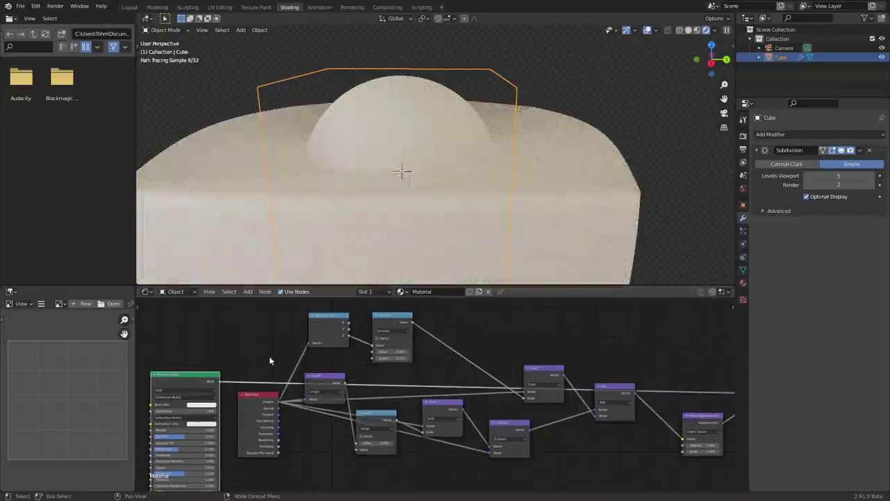
click(712, 45)
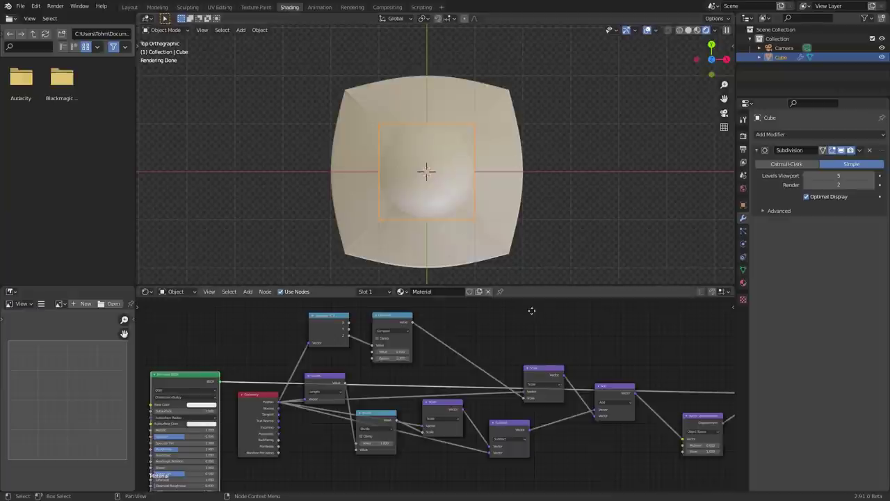
Step: Duplicate the Compare node, insert the copy between Compare and the Scale node, and set its operation to Multiply
middle_drag(533, 311, 458, 296)
scroll(413, 406, up, 1)
middle_drag(364, 350, 379, 397)
click(311, 342)
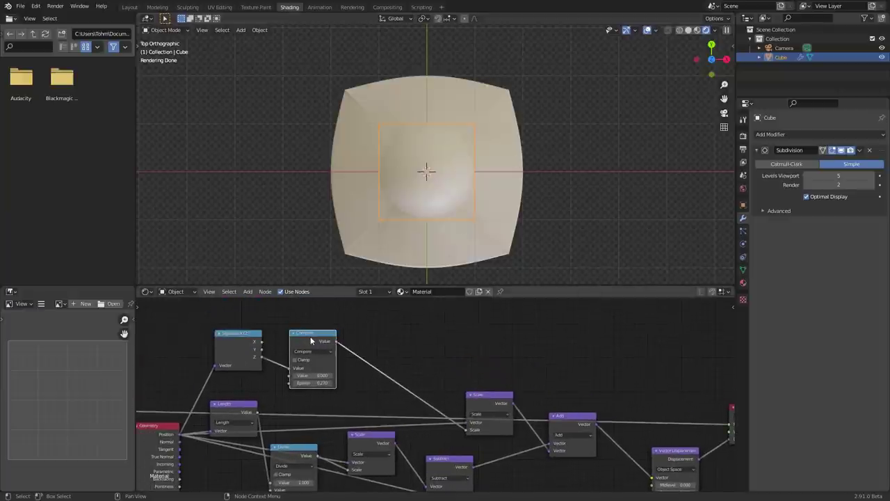
key(shift+d)
click(388, 352)
click(395, 363)
key(m)
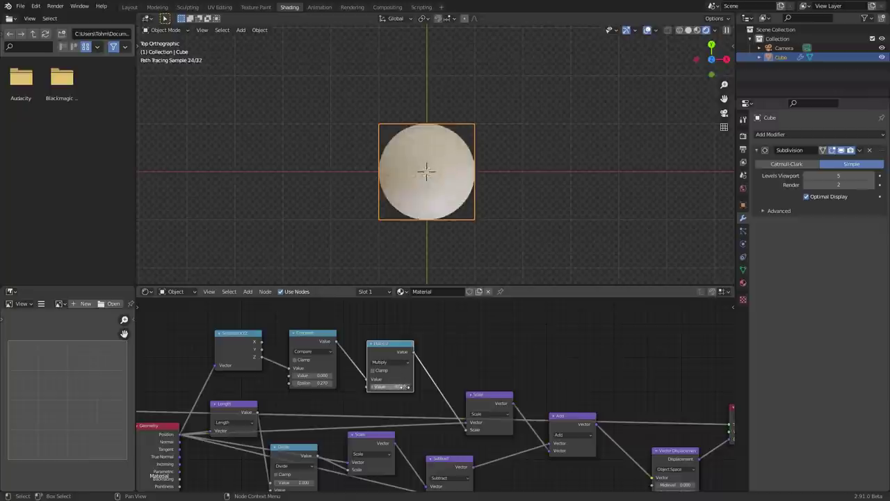
Step: Set the Multiply node's value to 1.080 and trace the node chain from Geometry through the final Add node
drag(391, 386, 443, 386)
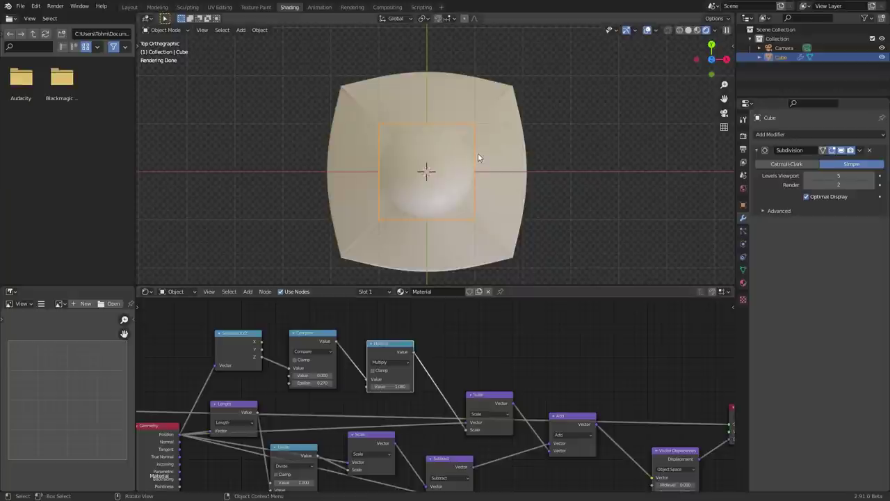
middle_drag(521, 377, 403, 348)
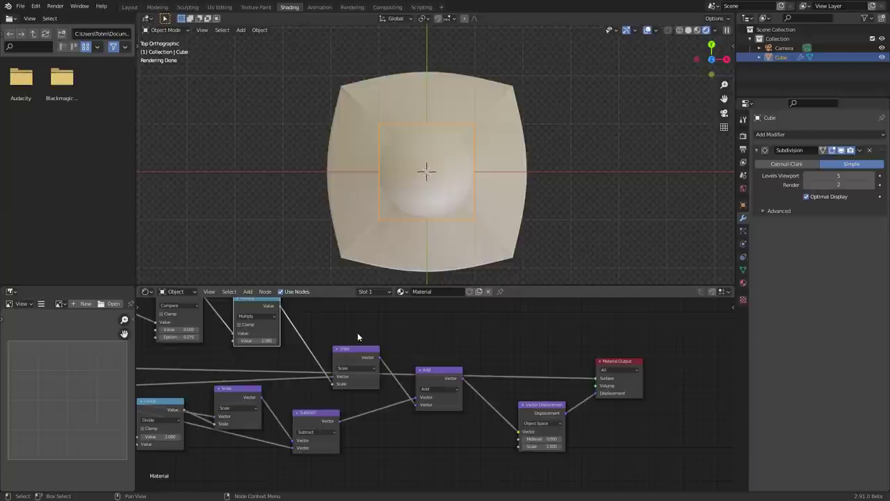
middle_drag(323, 331, 438, 345)
middle_drag(197, 373, 318, 377)
drag(269, 406, 271, 394)
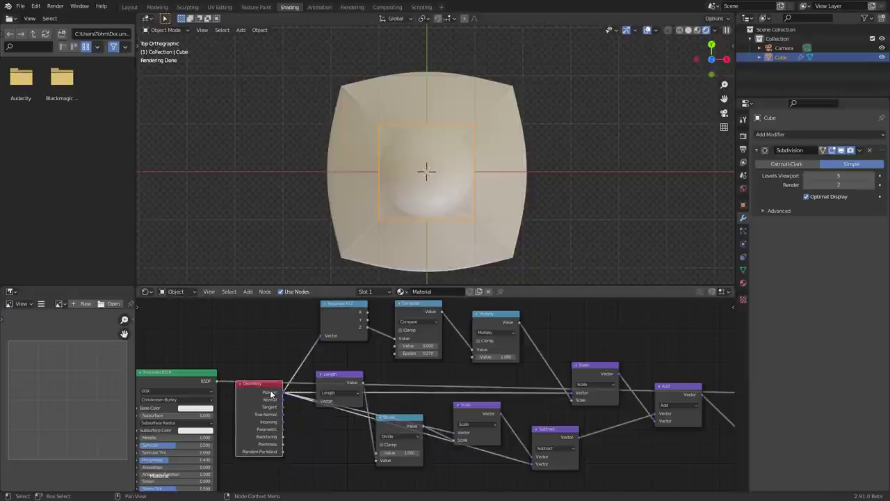
middle_drag(461, 322, 408, 334)
middle_drag(615, 386, 486, 362)
drag(487, 361, 491, 379)
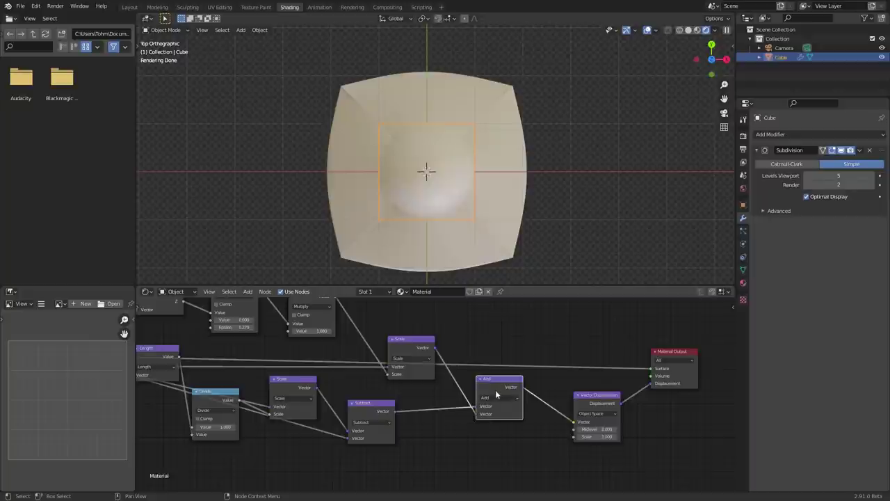
Step: Compare the shape with the final Add node muted and active, trying a Vector Displacement scale of 0 and undoing it
key(m)
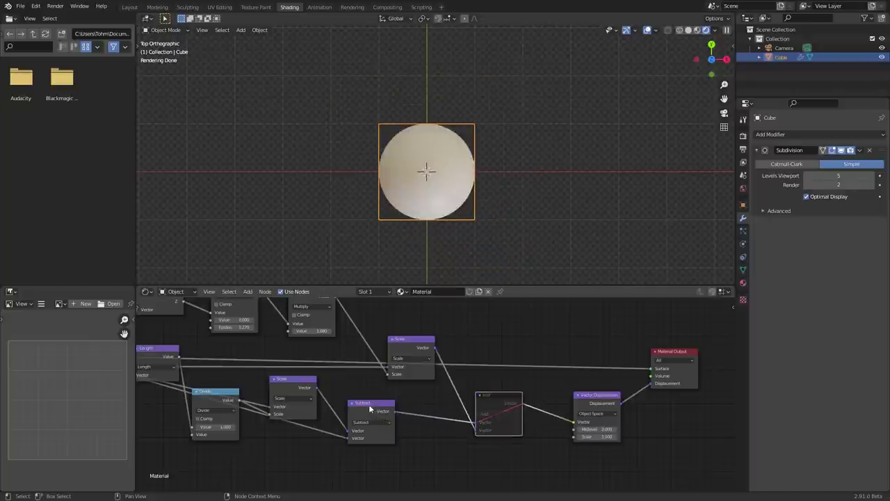
click(601, 437)
text(0)
key(Return)
key(ctrl+z)
key(m)
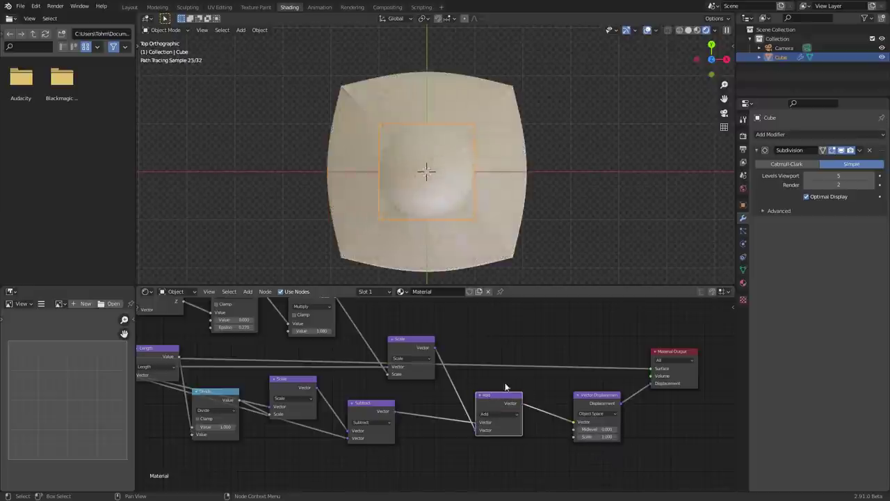
Step: Insert a copy of the Subtract node set to Add between Position and Separate XYZ, and feed the Subtract output into its second input
middle_drag(279, 347, 414, 391)
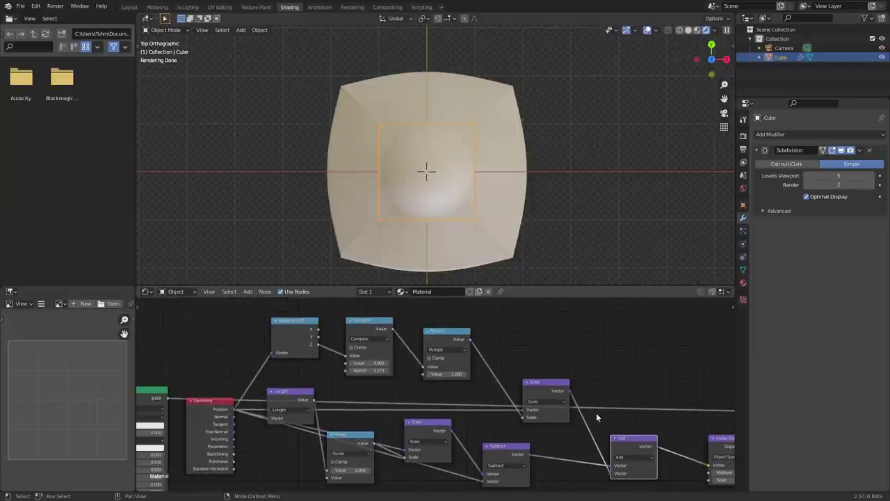
middle_drag(658, 438, 588, 408)
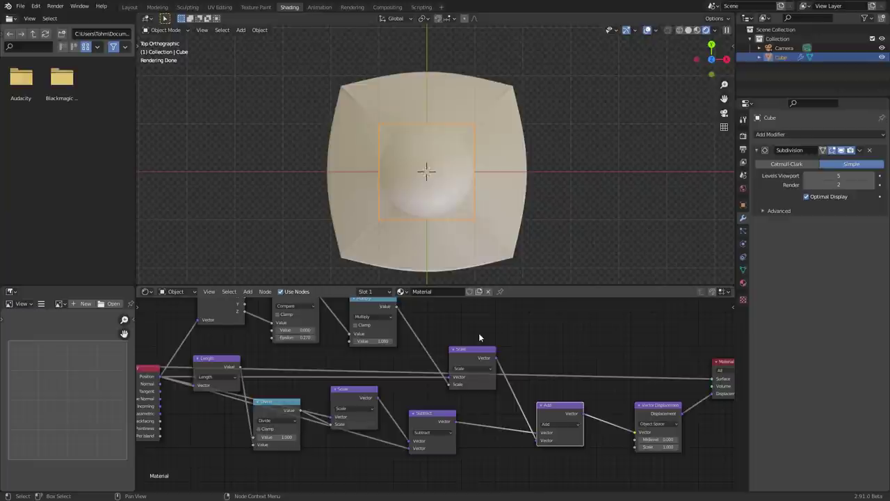
middle_drag(212, 369, 254, 368)
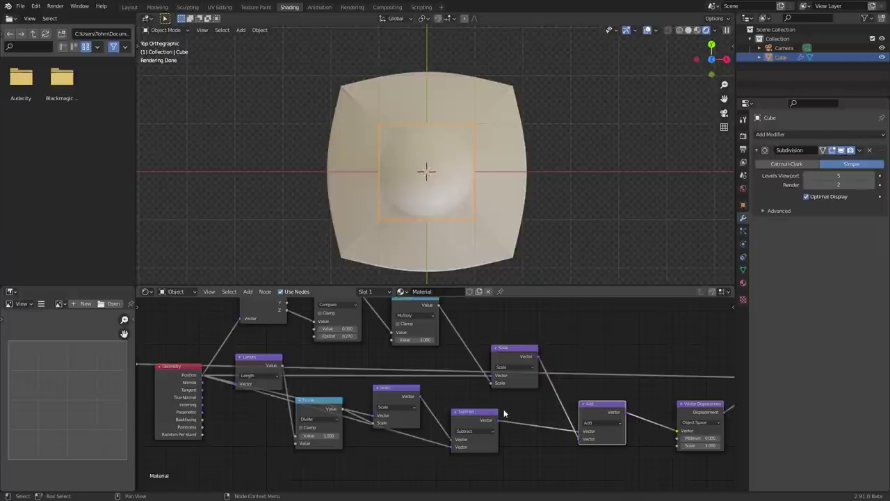
drag(497, 419, 532, 398)
click(467, 412)
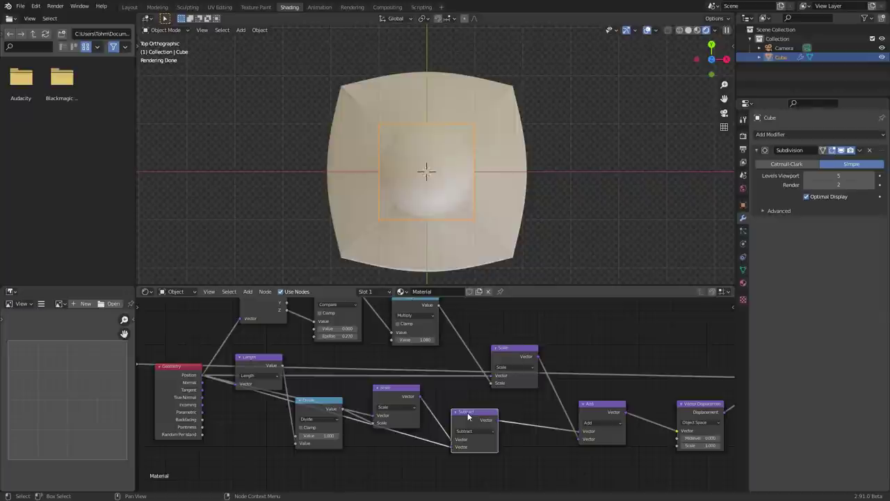
key(shift+d)
click(221, 323)
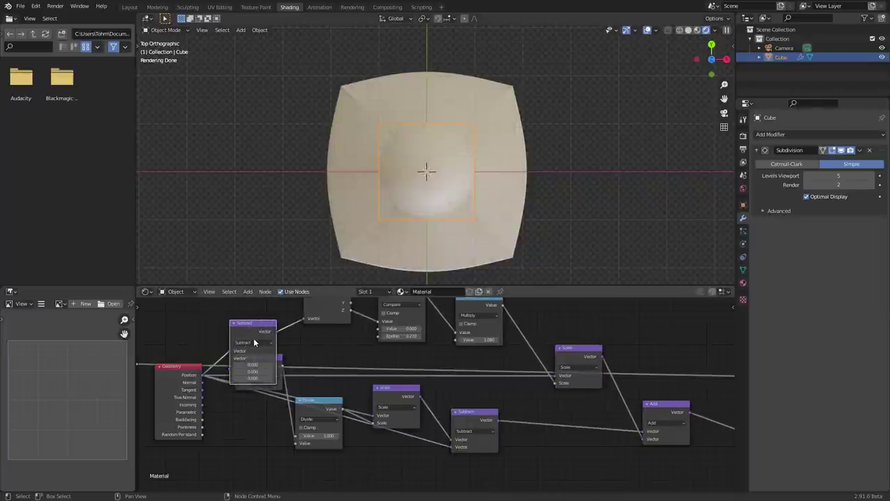
ctrl+scroll(253, 339, up, 1)
drag(253, 338, 251, 303)
middle_drag(443, 343, 444, 384)
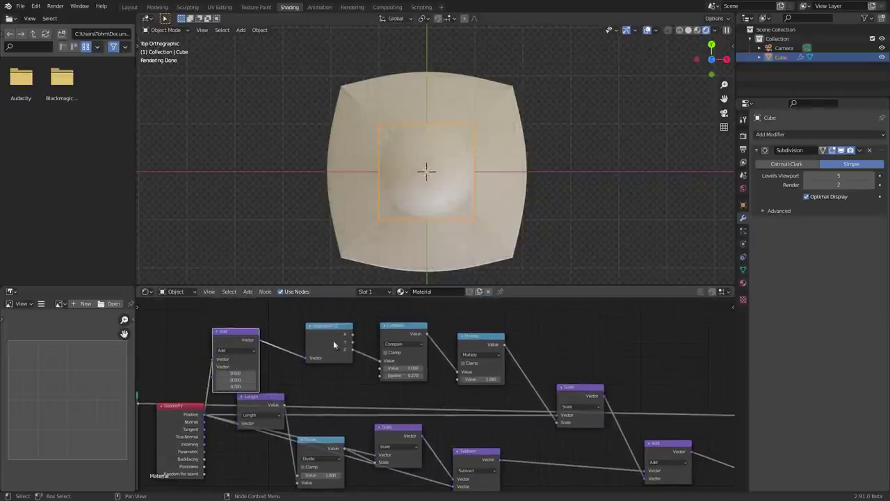
middle_drag(391, 360, 401, 326)
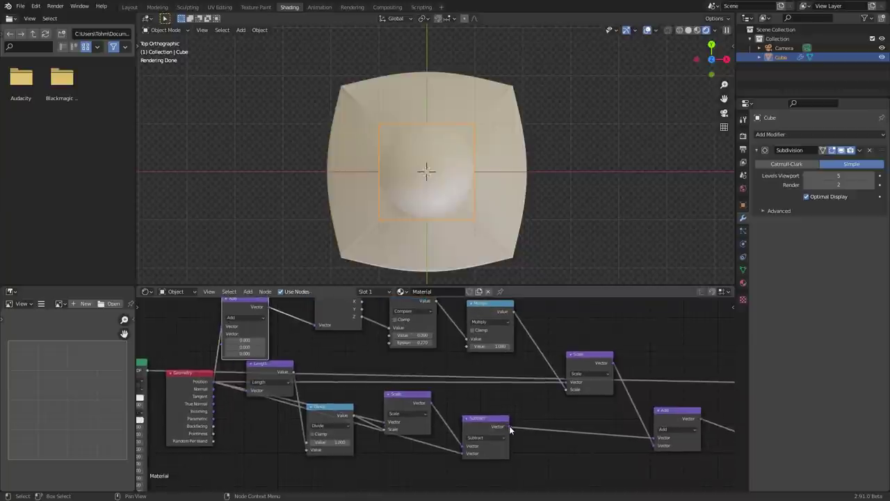
drag(509, 426, 219, 337)
scroll(292, 326, up, 2)
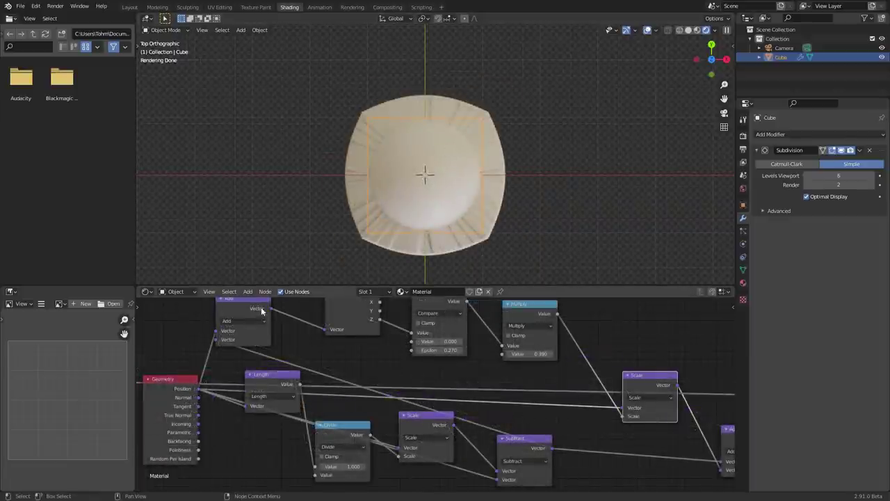
Step: Compare the displaced shape with the new Add node muted and active, viewing it at an angle and in top orthographic view
click(238, 310)
key(m)
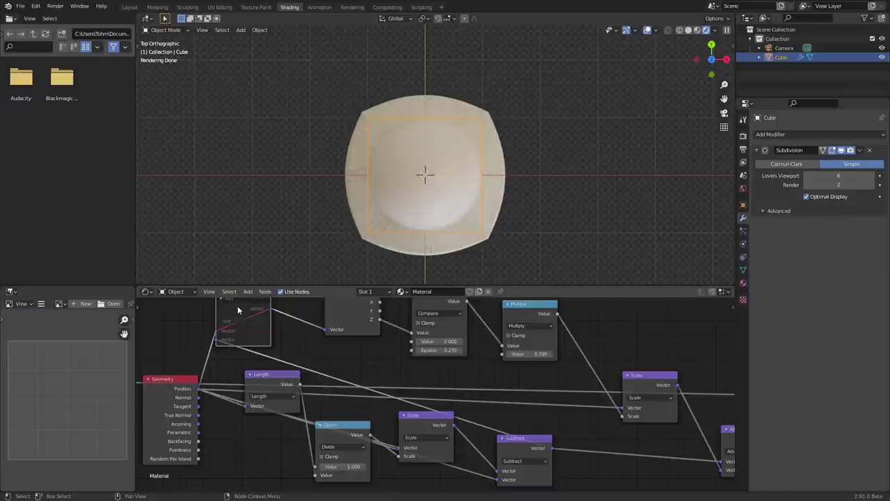
key(m)
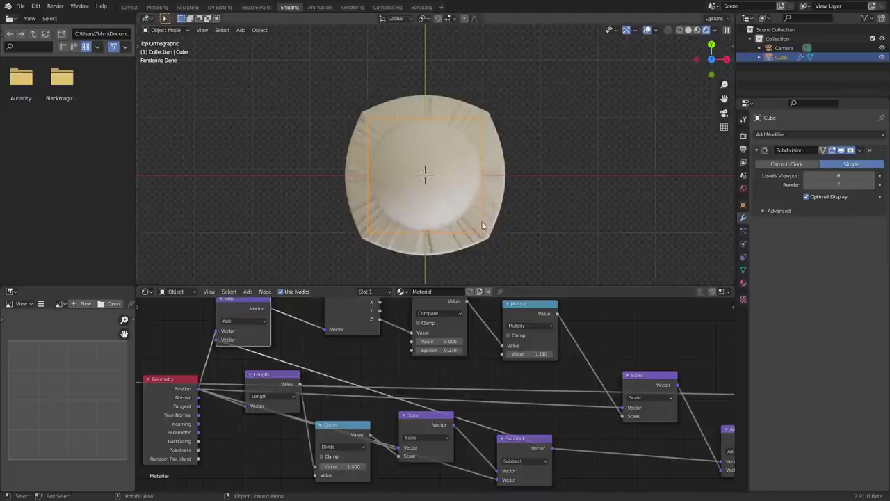
middle_drag(502, 205, 471, 193)
scroll(471, 192, up, 4)
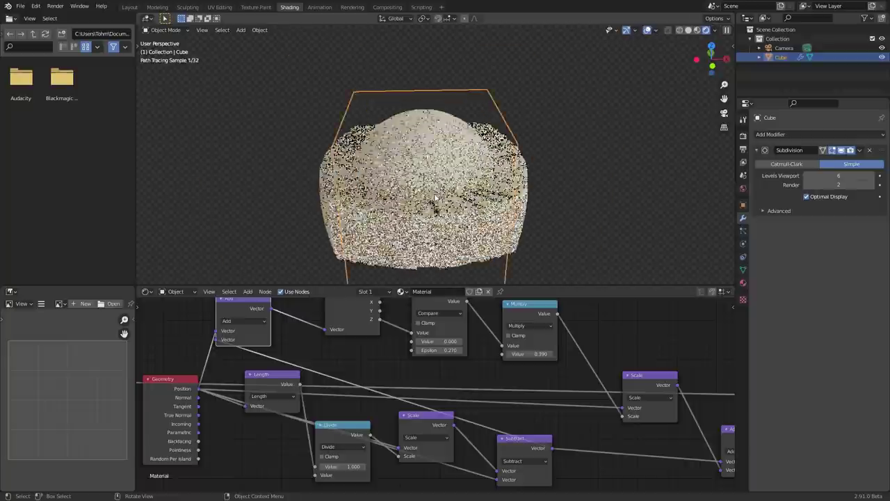
click(710, 46)
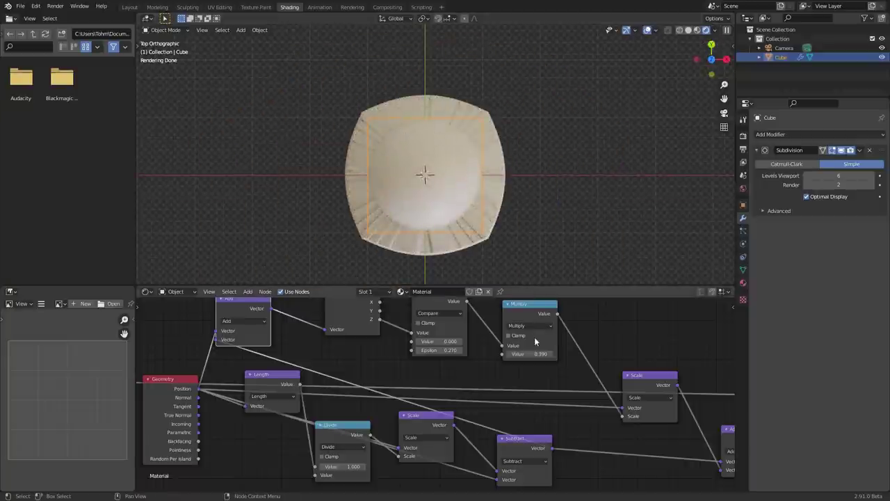
Step: Try a Multiply value of 0.890 for a wider band and undo the change
drag(530, 354, 564, 354)
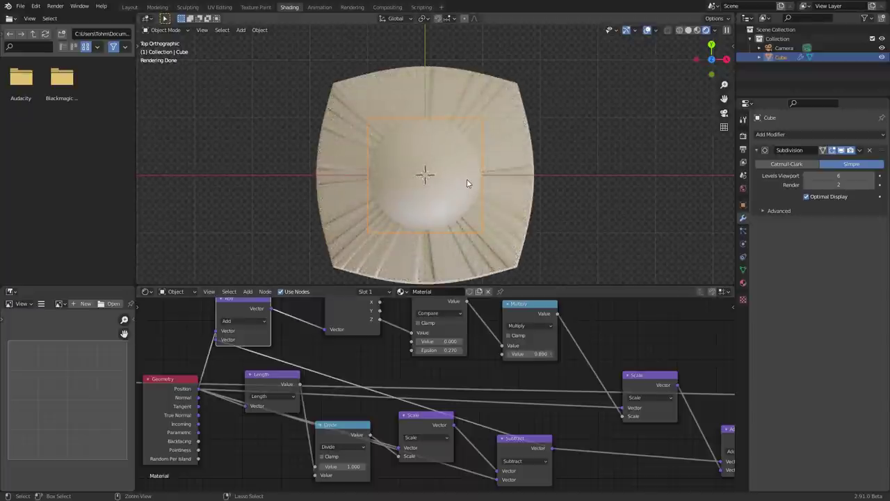
key(ctrl+z)
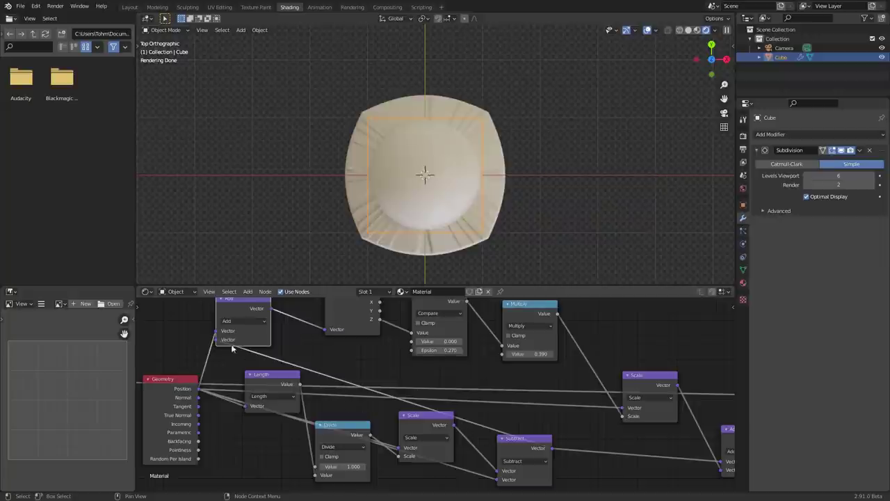
Step: Cut the Position link into the Scale node after Multiply, and feed its Vector input from the new Add node's output
drag(180, 384, 176, 376)
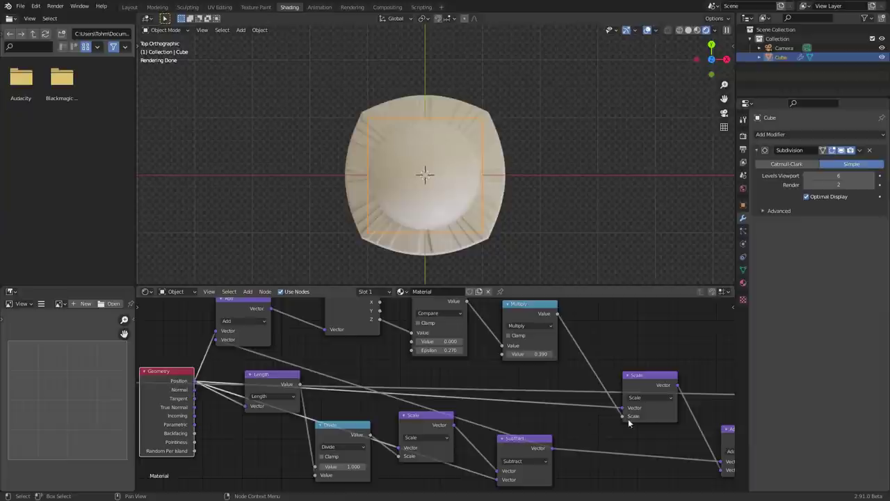
middle_drag(628, 419, 539, 415)
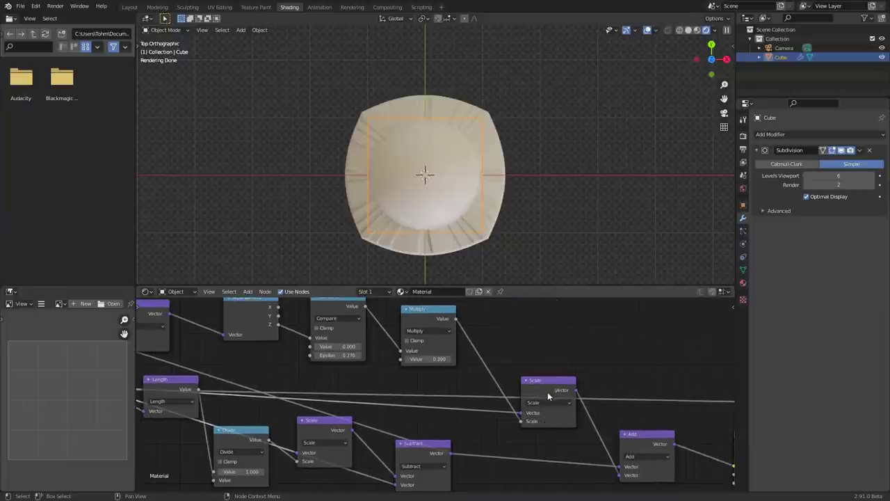
middle_drag(336, 399, 452, 402)
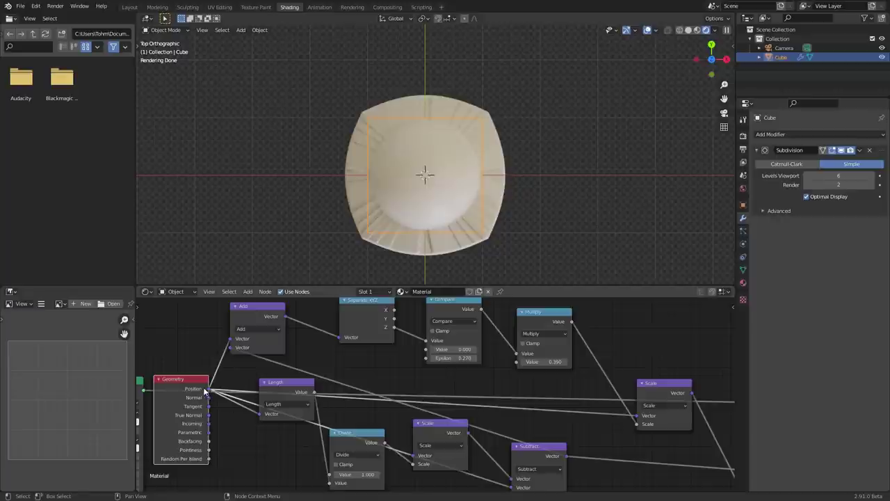
drag(655, 398, 653, 388)
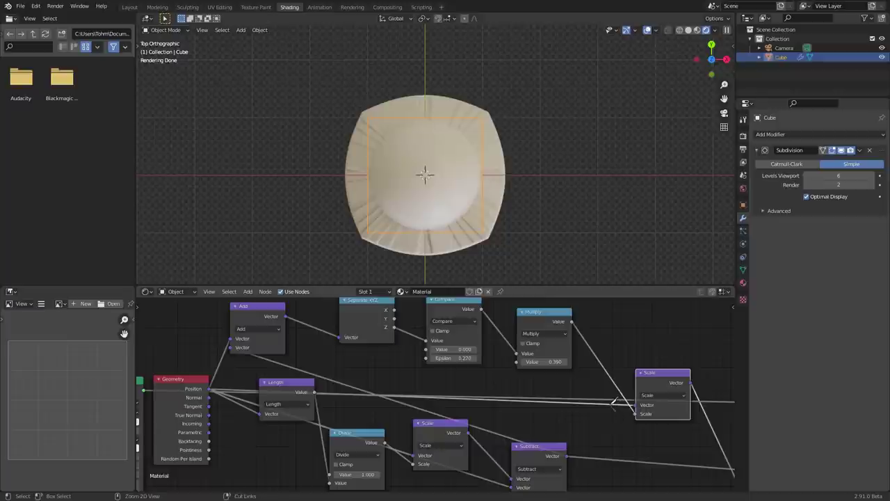
ctrl+right_drag(616, 412, 617, 398)
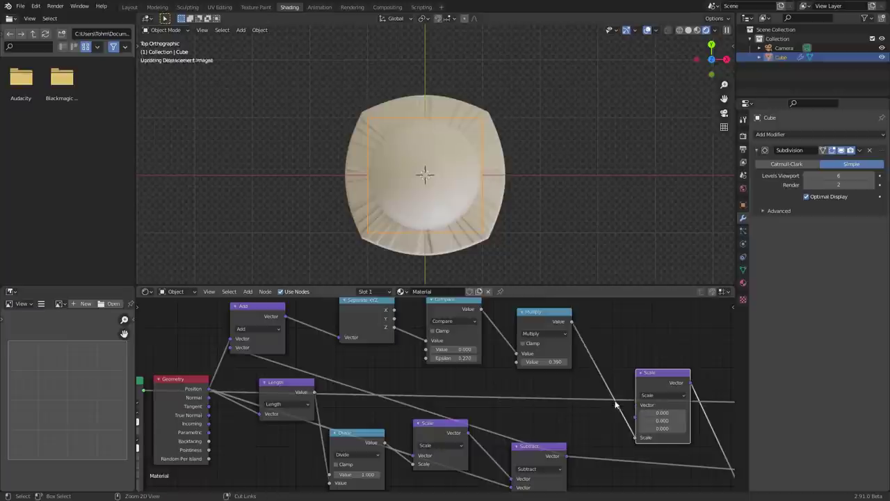
middle_drag(529, 372, 524, 370)
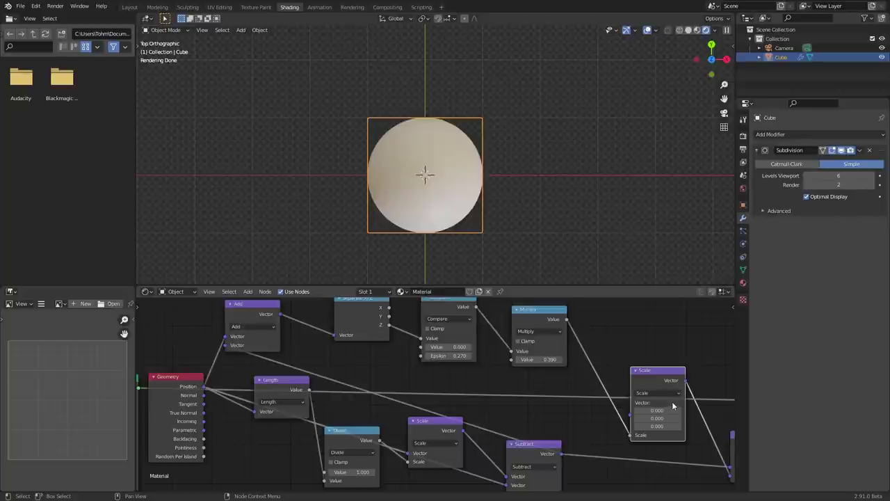
drag(281, 314, 635, 413)
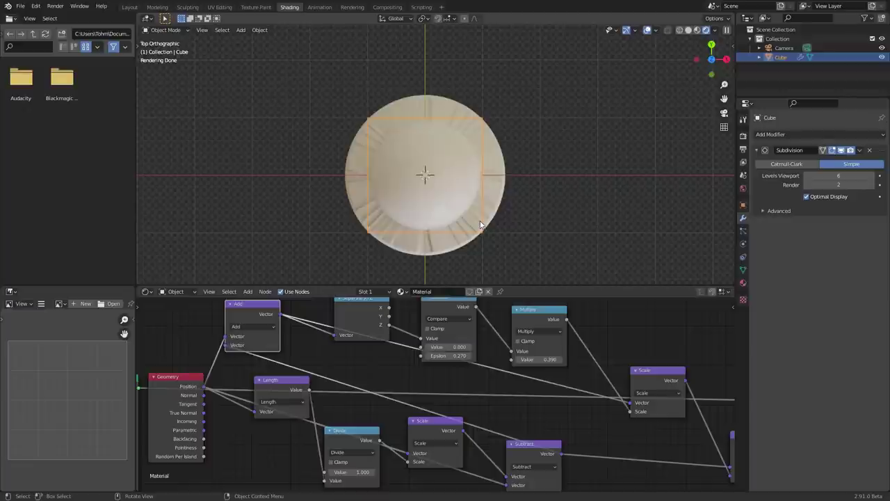
Step: Connect the Subtract output directly to the Vector Displacement's Vector input and inspect the sphere and its node chain
middle_drag(448, 401, 440, 391)
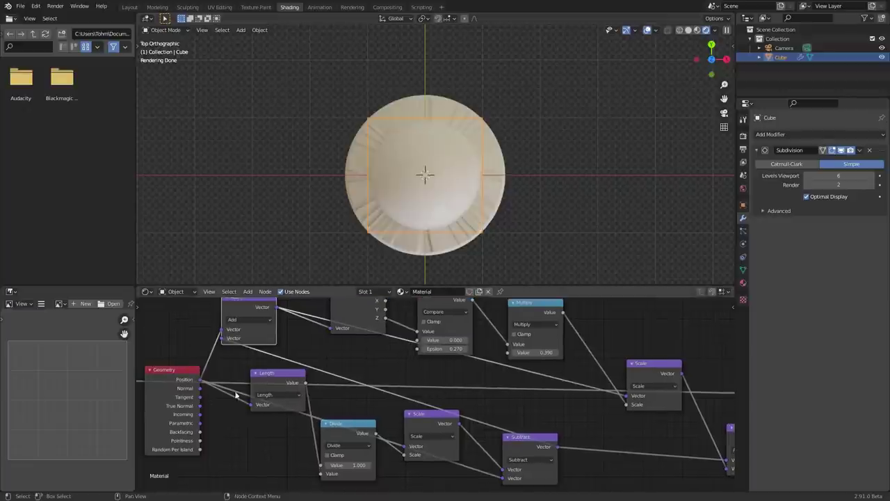
drag(187, 377, 235, 377)
middle_drag(244, 384, 209, 361)
scroll(187, 360, down, 3)
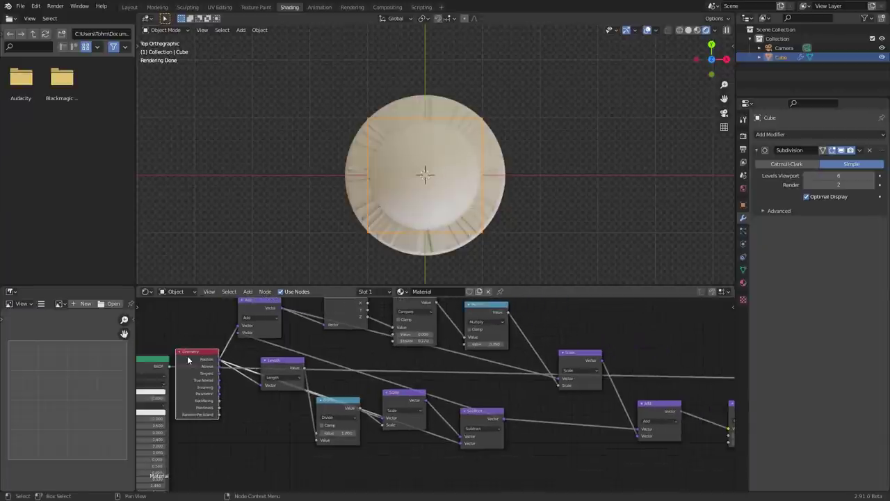
middle_drag(506, 418, 397, 401)
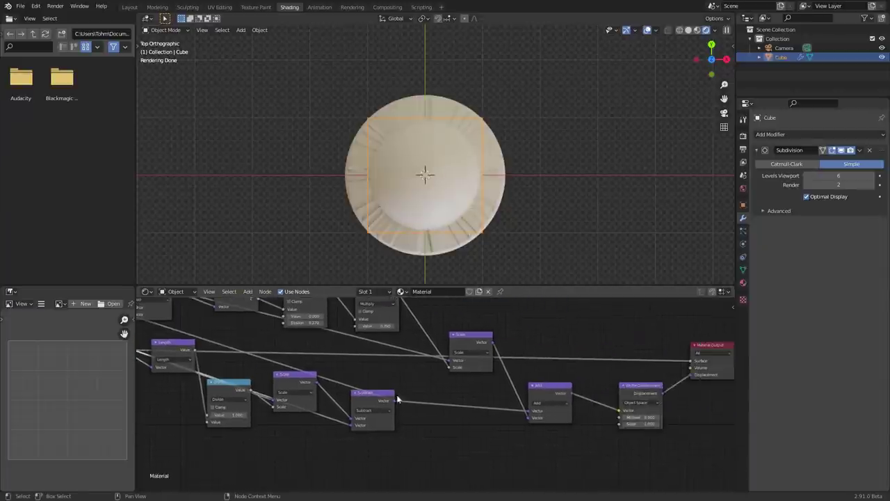
drag(395, 400, 626, 410)
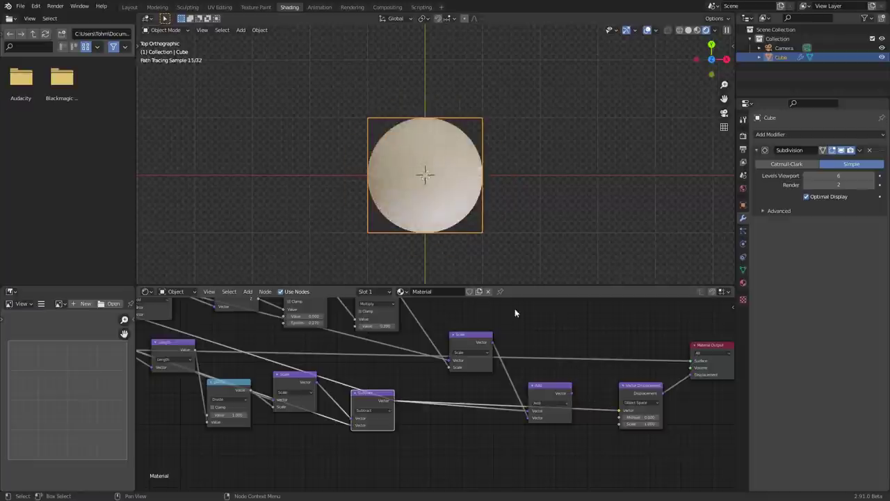
middle_drag(480, 208, 443, 127)
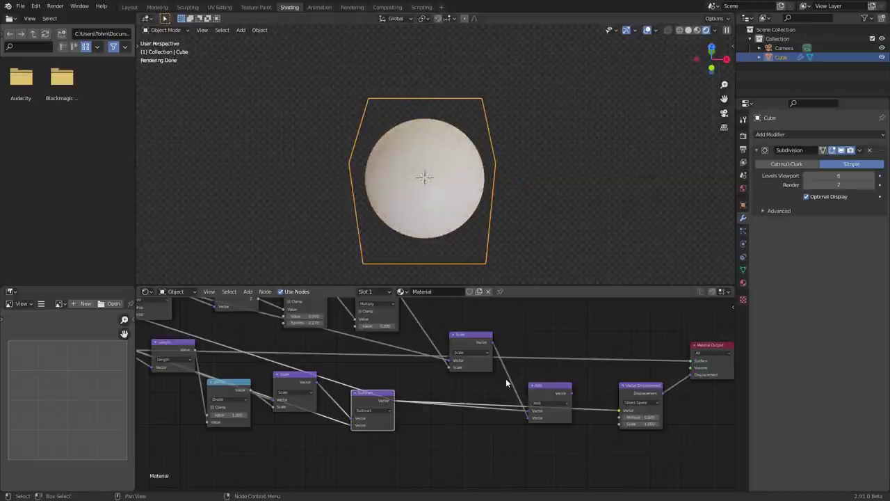
middle_drag(505, 379, 560, 440)
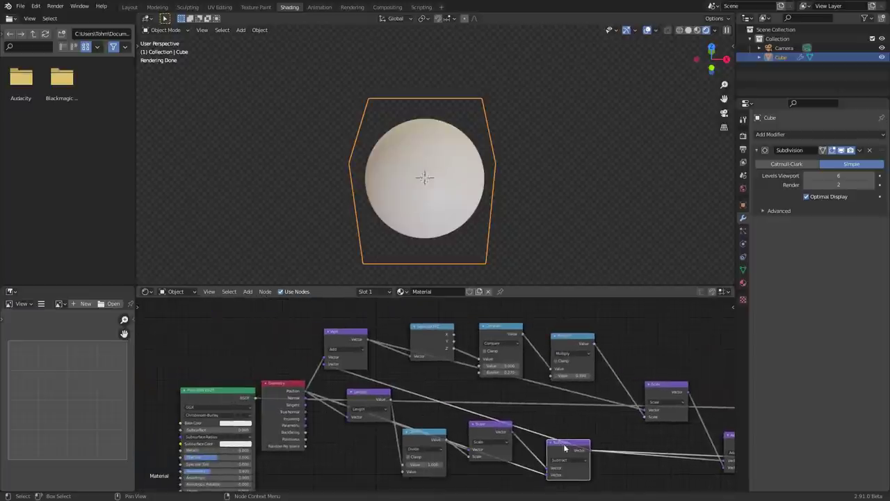
middle_drag(581, 413, 427, 401)
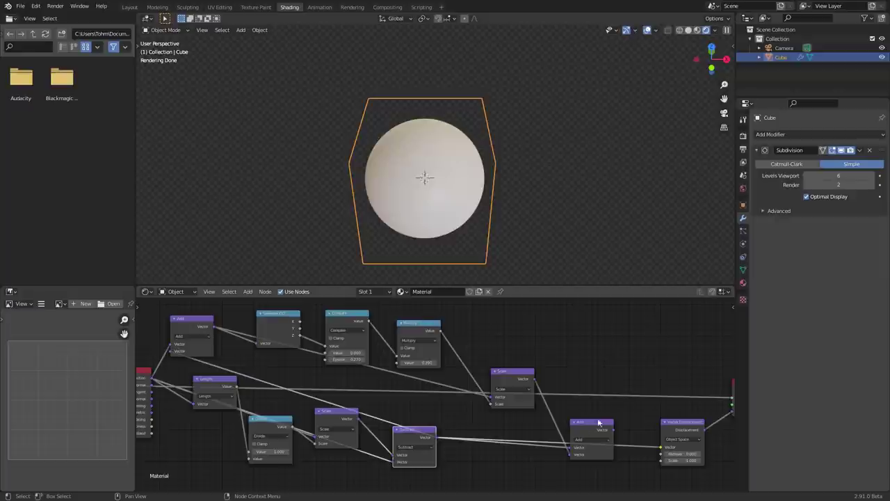
middle_drag(364, 380, 393, 395)
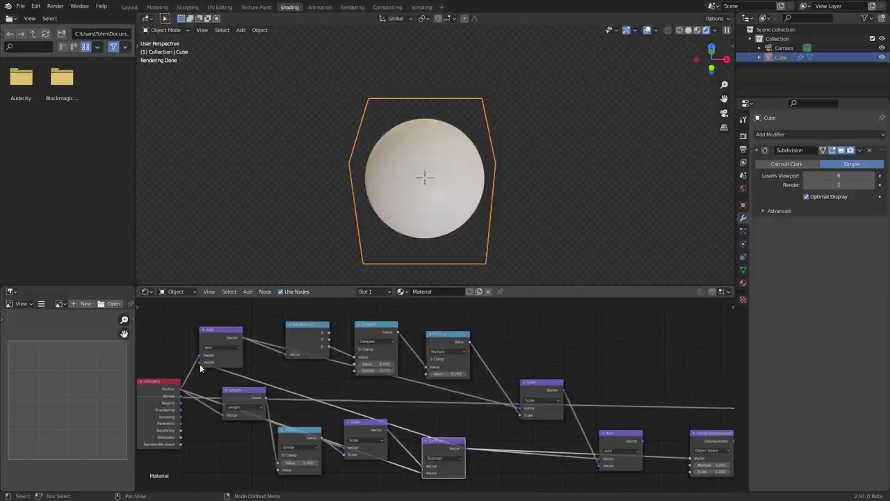
Step: Reposition the first Add and Scale nodes, connect the final Add node's output to the Vector Displacement's Vector input, and save the file
drag(207, 342, 190, 333)
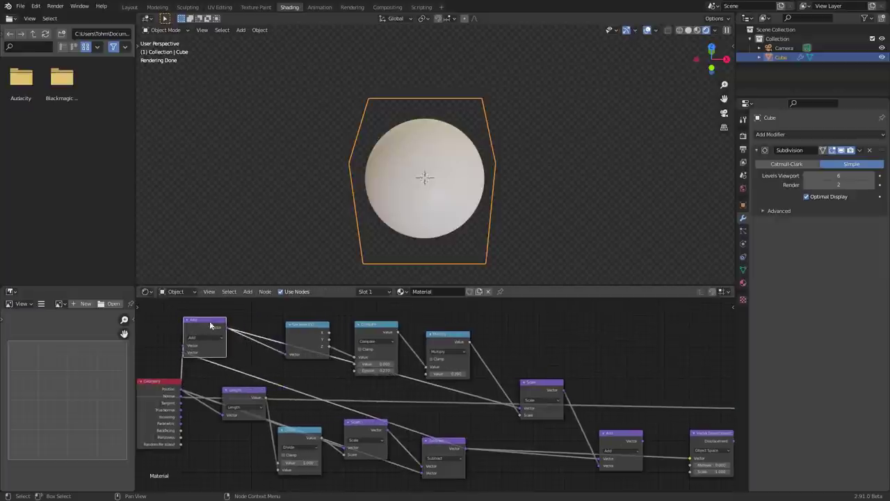
drag(548, 390, 548, 382)
middle_drag(634, 416, 490, 400)
drag(487, 398, 535, 415)
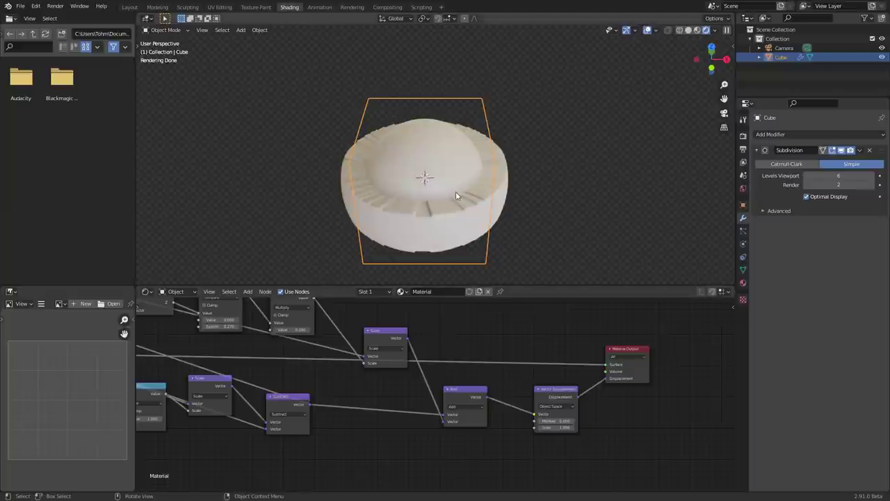
mouse_move(456, 193)
middle_down()
mouse_move(448, 126)
mouse_move(448, 178)
middle_up()
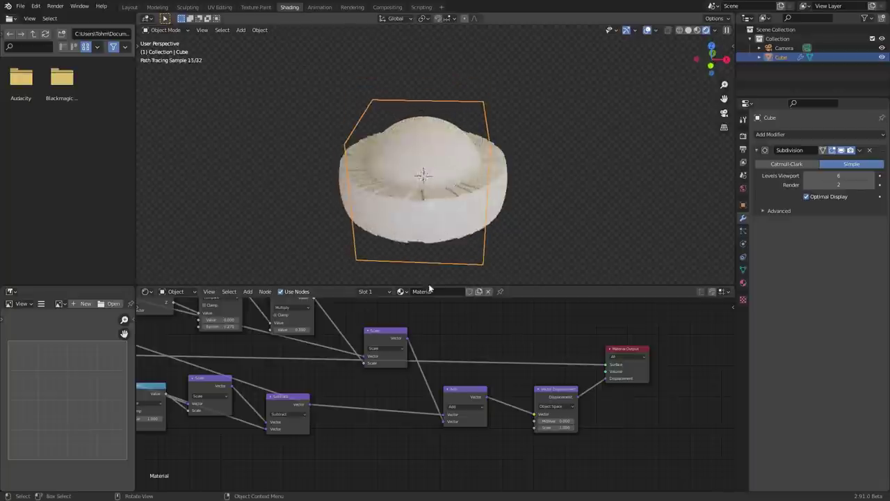
middle_drag(320, 342, 421, 366)
key(ctrl+s)
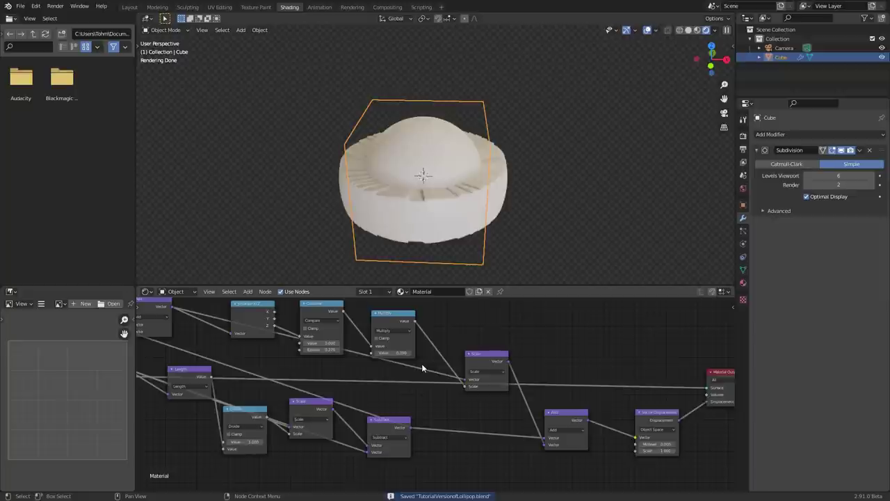
Step: Preview the Compare node's mask on the displaced shape and switch the surface back to the Principled shader
scroll(407, 360, up, 2)
middle_drag(407, 360, 528, 403)
scroll(441, 384, up, 1)
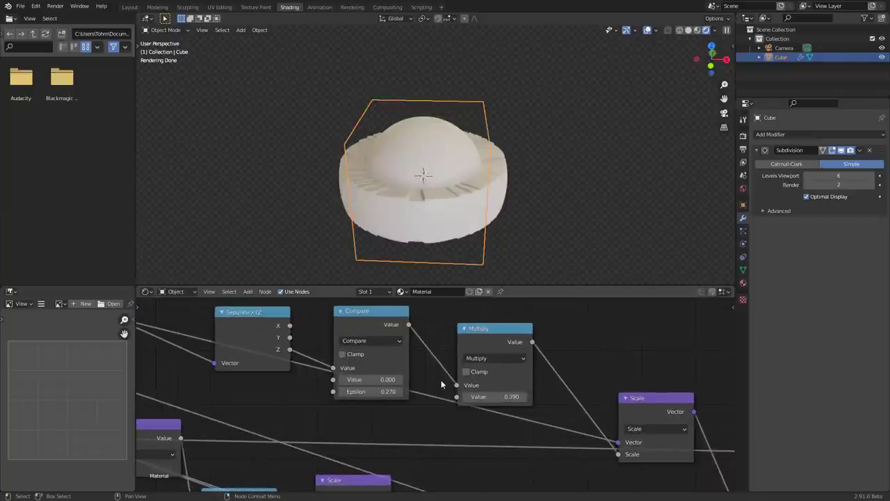
middle_drag(441, 380, 445, 393)
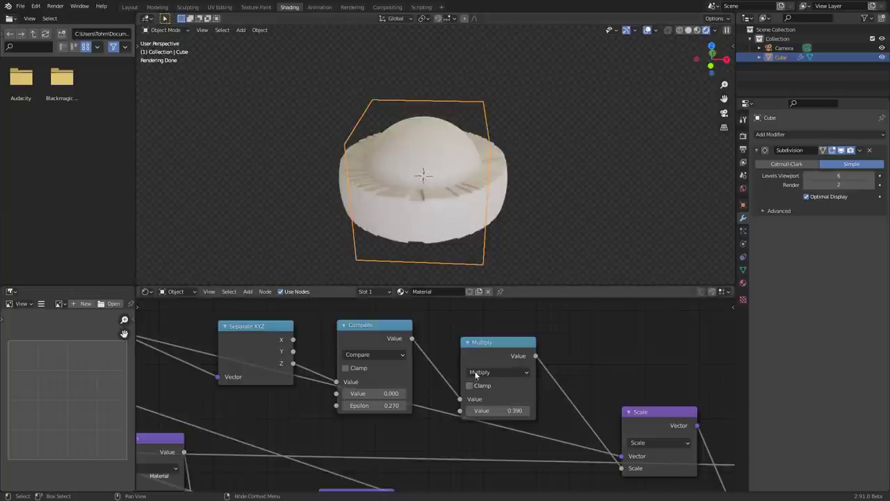
ctrl+shift+click(367, 330)
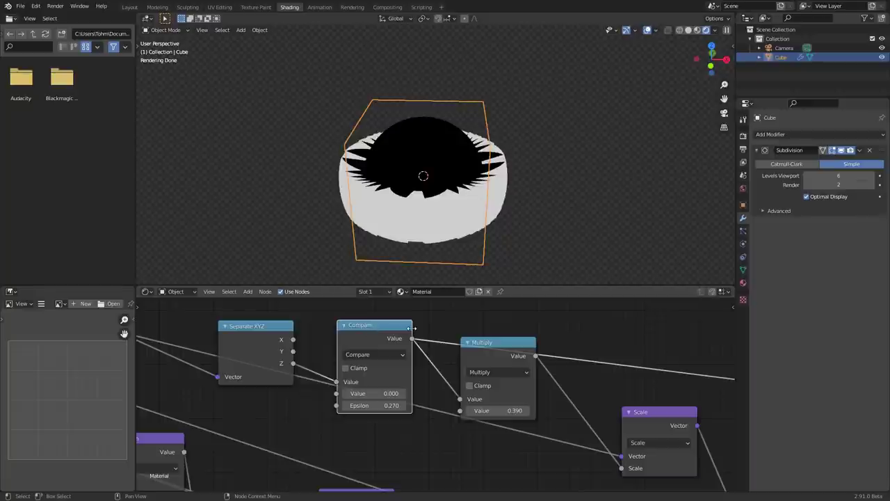
scroll(371, 363, down, 3)
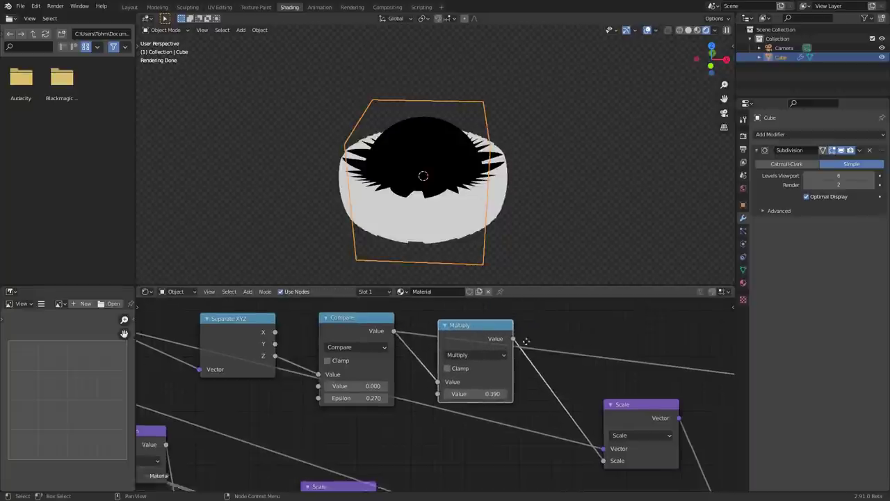
middle_drag(370, 363, 502, 356)
ctrl+shift+click(227, 405)
drag(225, 401, 156, 375)
Step: Set the Multiply value after Compare to 0.150 and view the narrower band up close
scroll(438, 390, up, 4)
scroll(545, 375, up, 4)
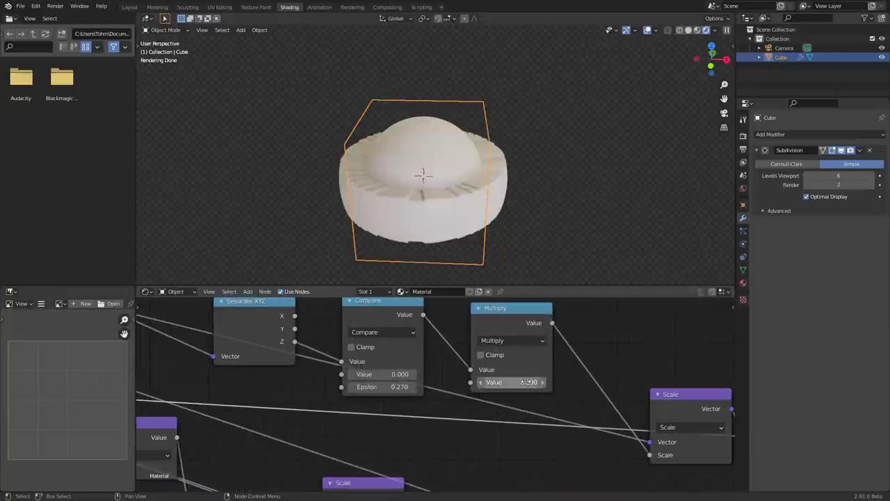
drag(520, 382, 503, 382)
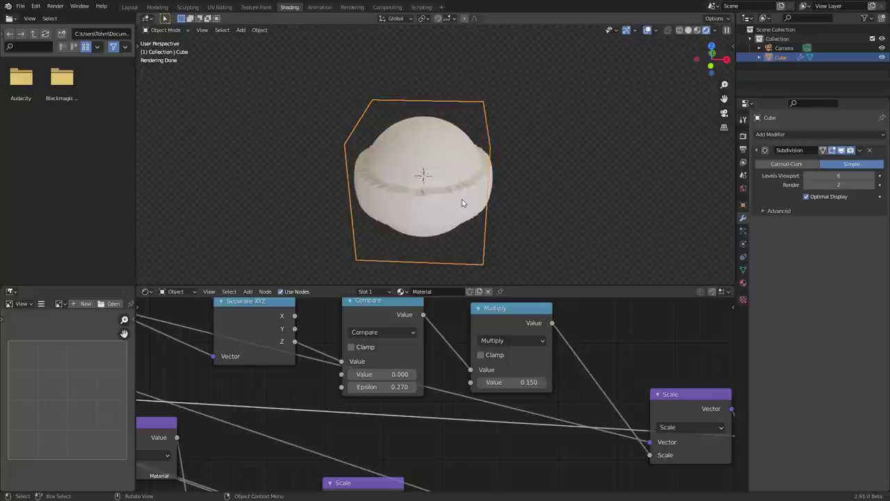
scroll(462, 203, up, 3)
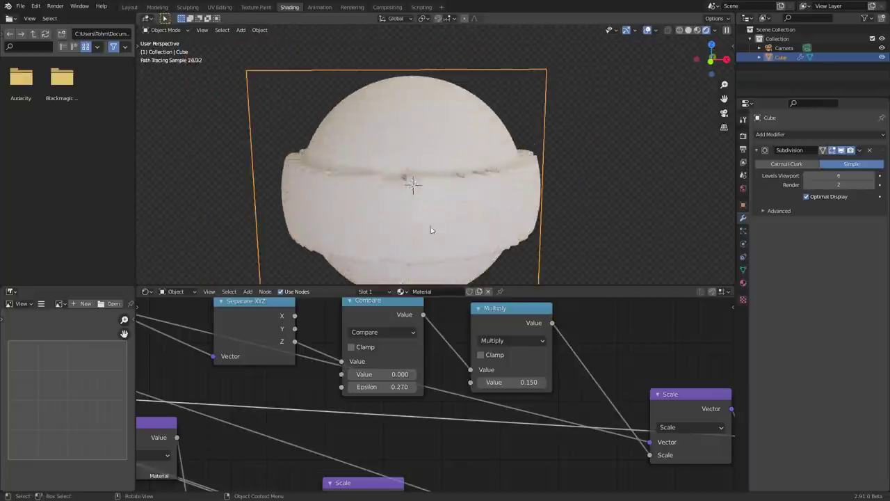
Step: Move the Scale node after Multiply away from the final Add node to make room between them
middle_drag(564, 360, 409, 351)
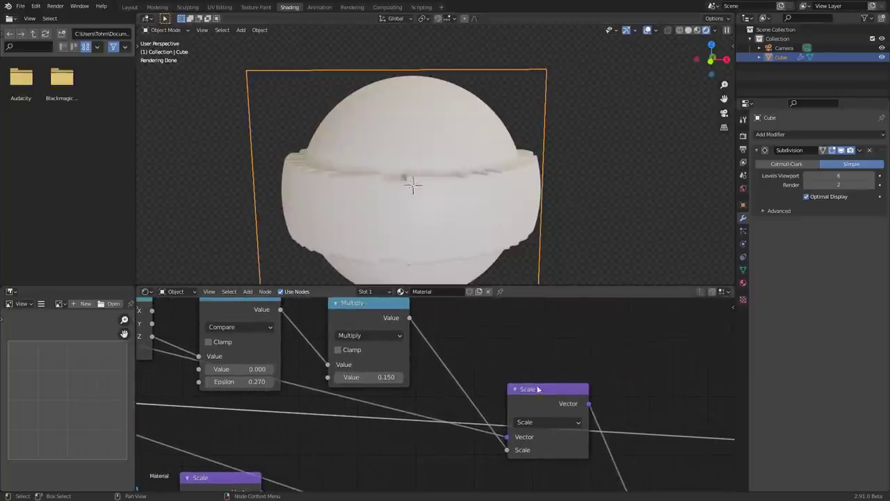
drag(537, 389, 485, 367)
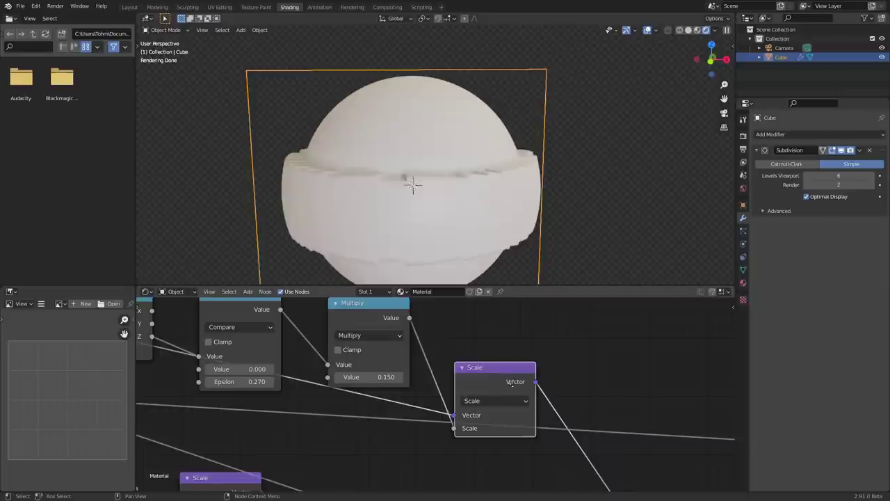
middle_drag(511, 383, 418, 334)
scroll(459, 368, down, 2)
middle_drag(468, 377, 423, 343)
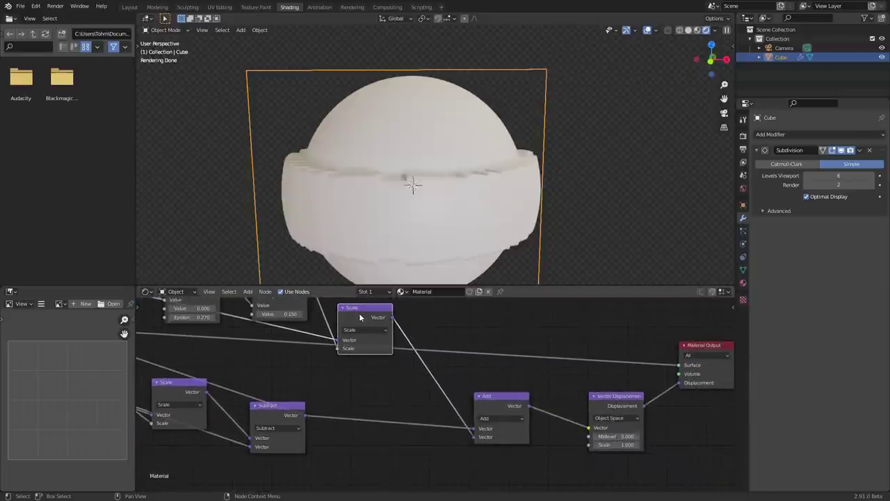
mouse_move(360, 317)
mouse_down()
mouse_move(370, 315)
mouse_move(347, 312)
mouse_up()
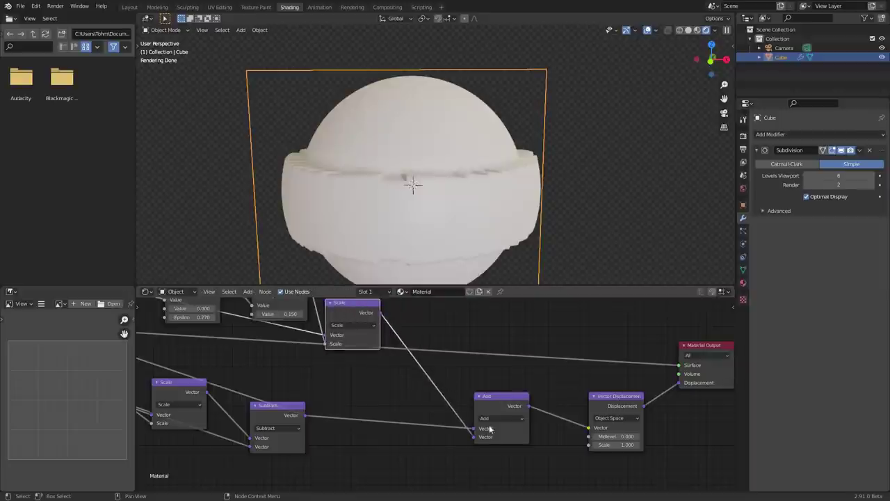
Step: Insert a duplicate of the Scale node between Scale and the final Add, switched to vector Multiply with all components at 1.000
middle_drag(331, 314, 332, 345)
key(shift+d)
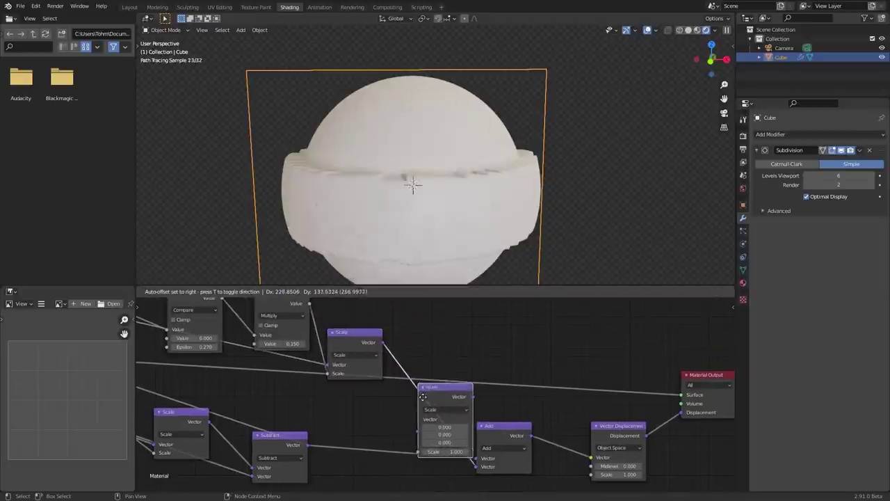
click(423, 396)
click(436, 411)
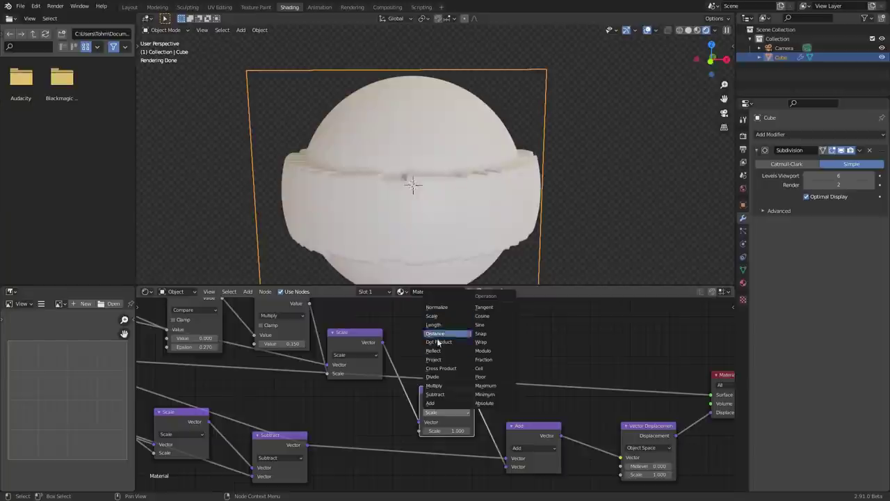
click(434, 385)
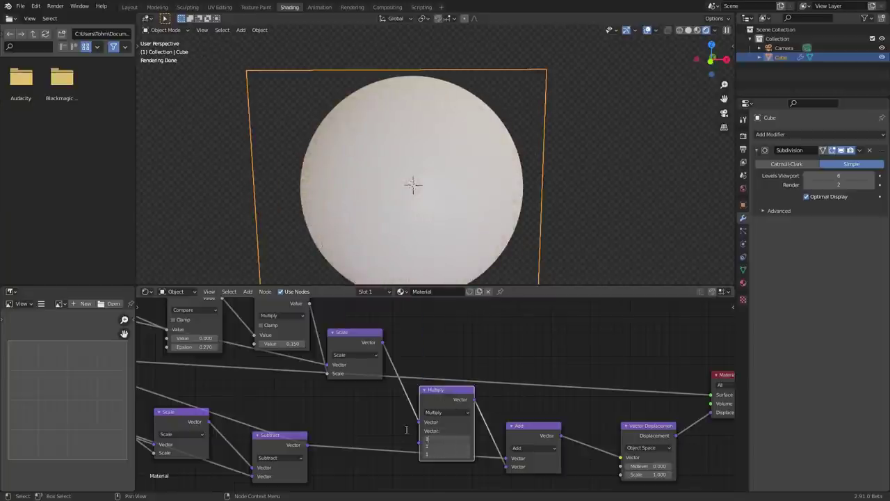
scroll(472, 400, up, 3)
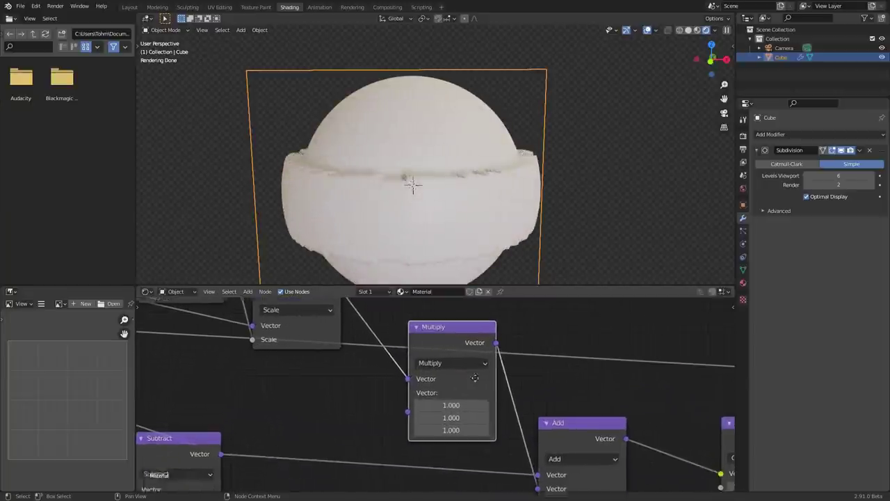
Step: Try 0.35 for the vector Multiply node's Z component and settle on -1.930 for a rounder band
click(452, 429)
text(0.35)
key(Return)
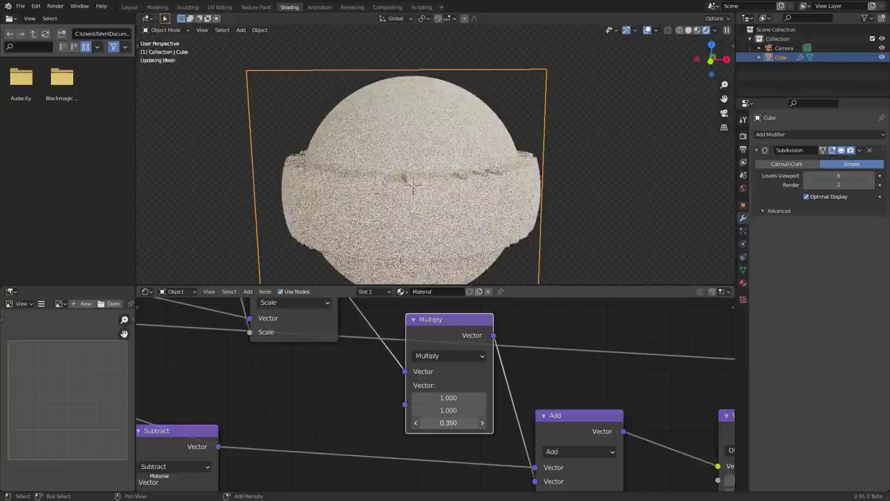
drag(448, 423, 331, 422)
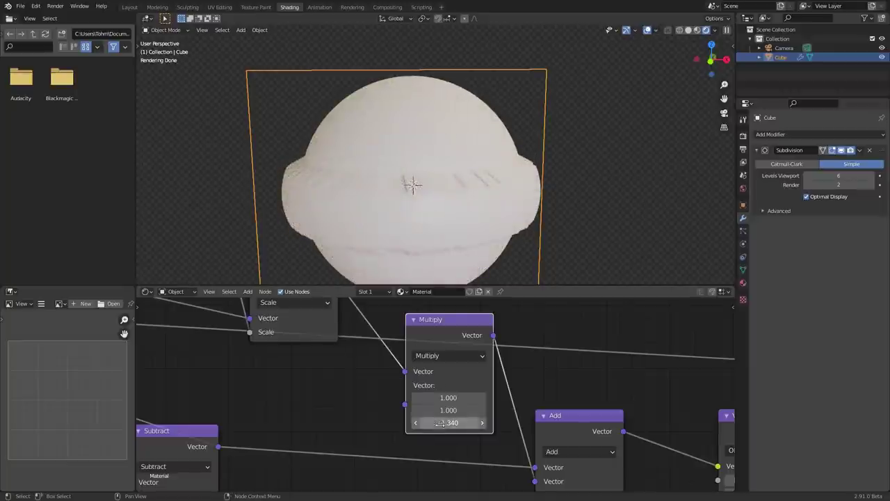
shift+drag(445, 423, 418, 423)
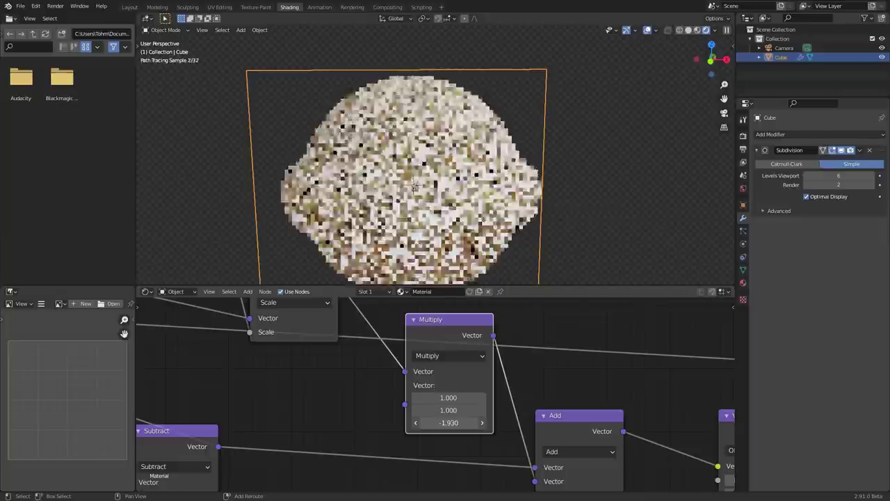
scroll(462, 208, down, 3)
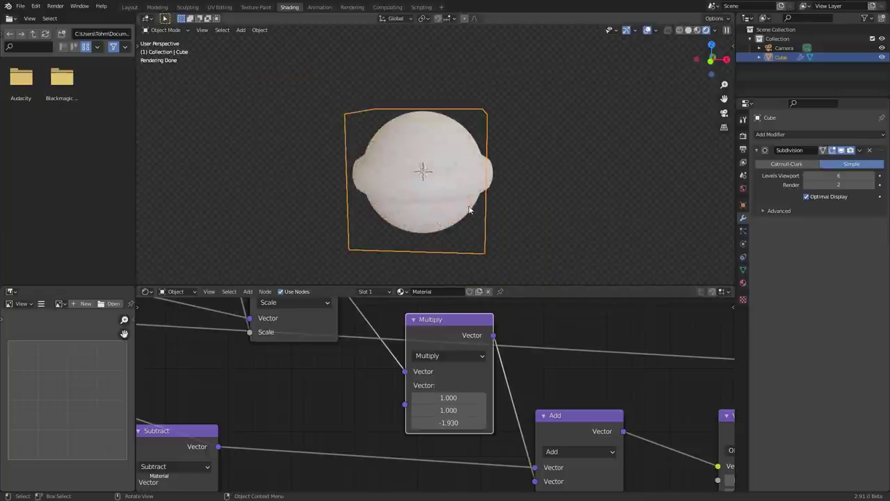
Step: Raise the Subdivision modifier's viewport level to 7 and inspect the band from several angles
click(838, 176)
text(7)
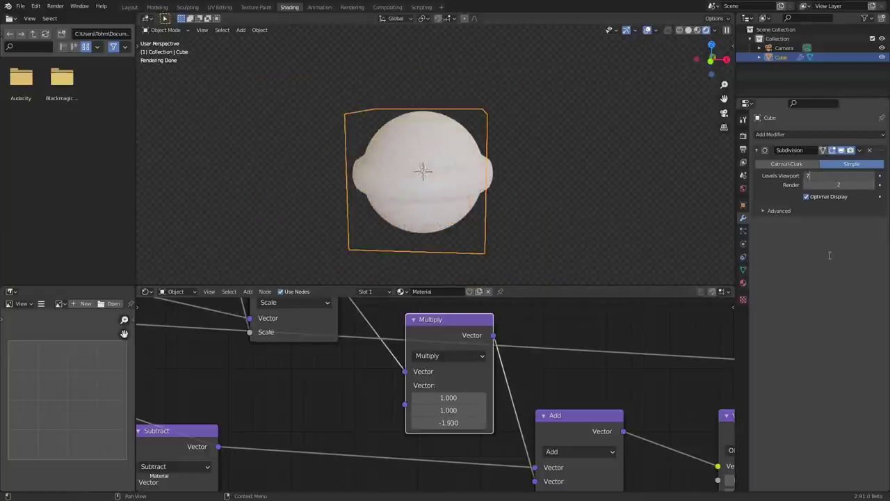
key(Return)
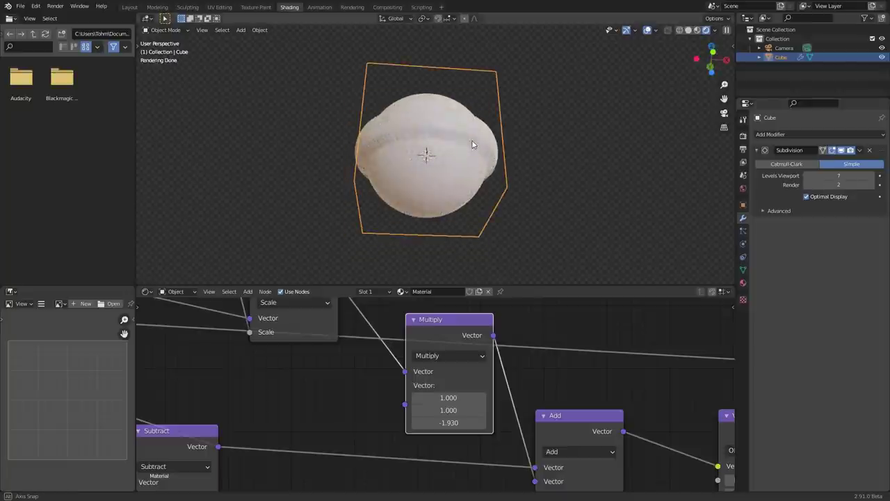
middle_drag(473, 146, 469, 193)
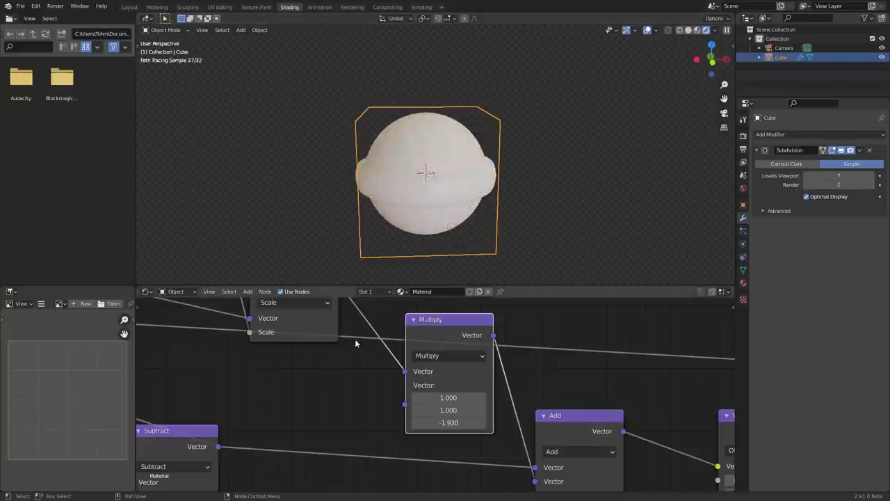
Step: Set the value of the Multiply node between Compare and Scale to 0.1
middle_drag(316, 369, 474, 467)
click(352, 382)
text(0.15)
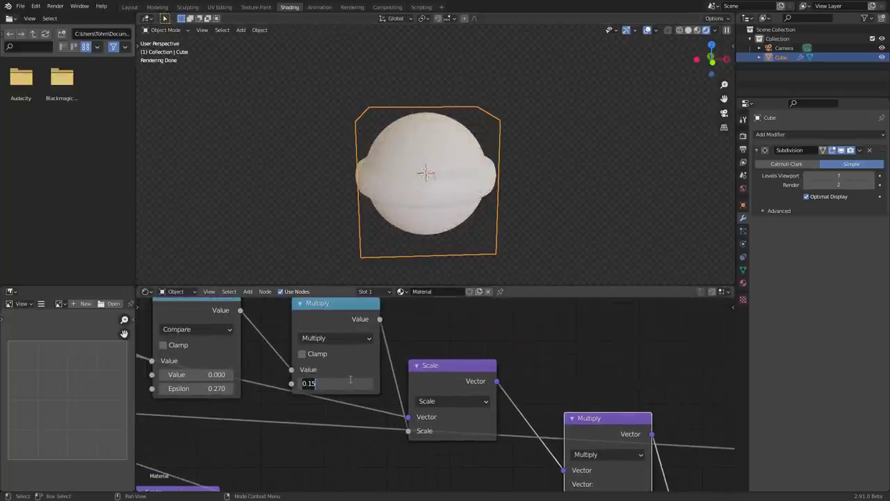
text(0.1)
key(Return)
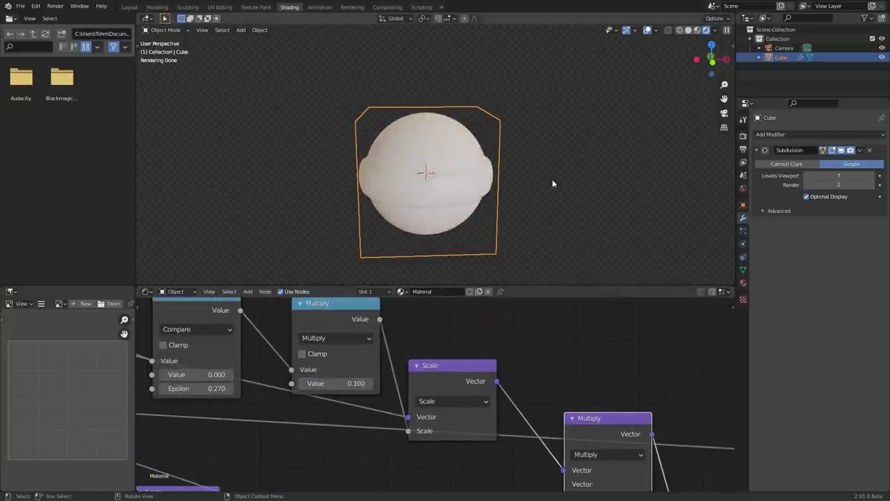
Step: Compare with the undisplaced cube by setting the Vector Displacement's Scale to 0 and back to 1
scroll(521, 352, down, 7)
middle_drag(565, 387, 286, 454)
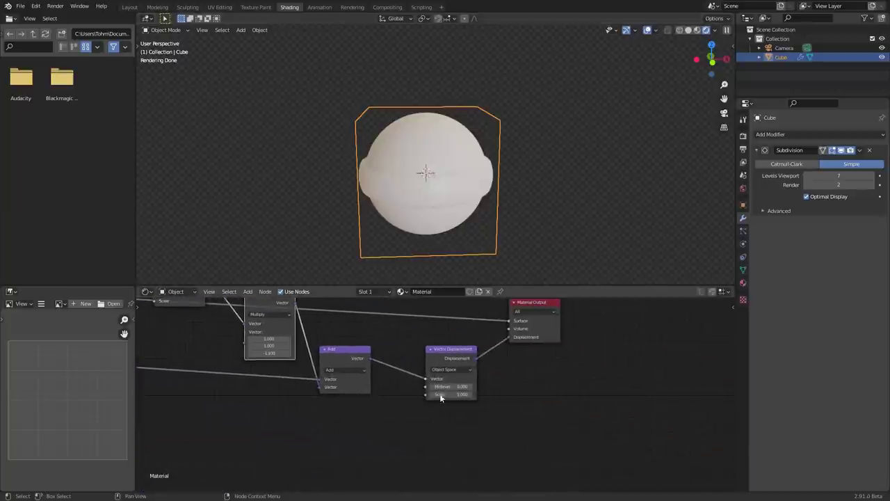
scroll(443, 399, up, 4)
click(467, 394)
text(0)
key(Return)
click(468, 393)
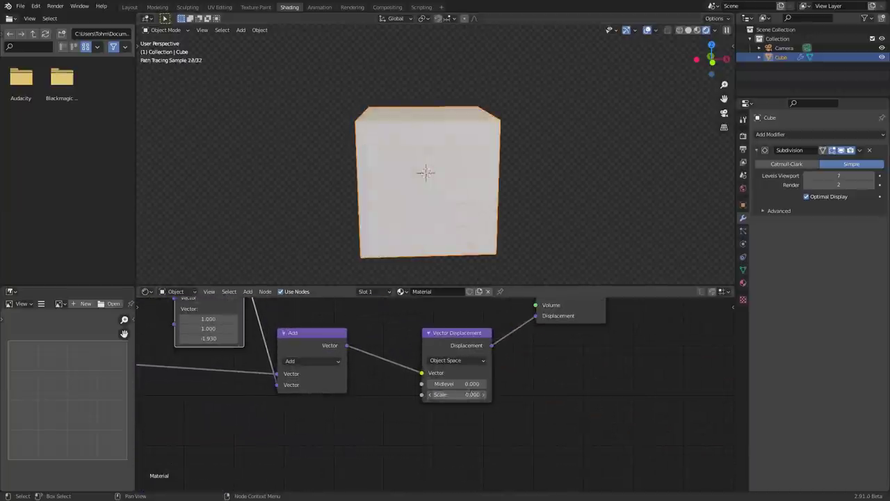
text(1)
key(Return)
Step: Save the file and look over the complete displacement node chain
key(ctrl+s)
scroll(517, 393, down, 3)
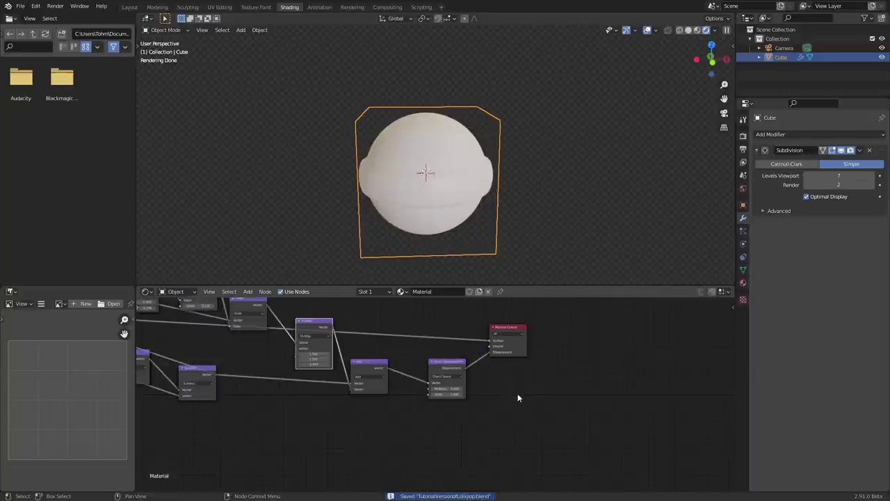
middle_drag(327, 369, 459, 440)
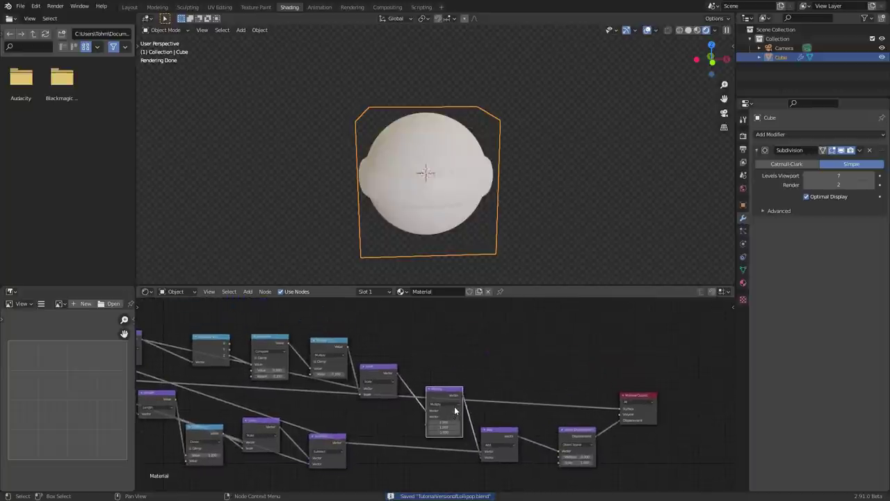
scroll(457, 411, down, 2)
middle_drag(340, 391, 381, 388)
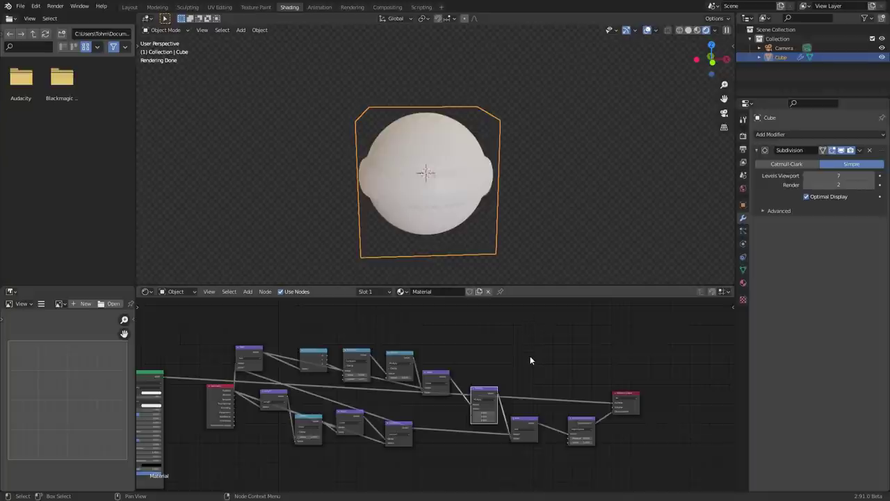
Step: Duplicate the Separate XYZ node and place the copy above the existing node chain
middle_drag(339, 365, 368, 363)
scroll(317, 342, up, 2)
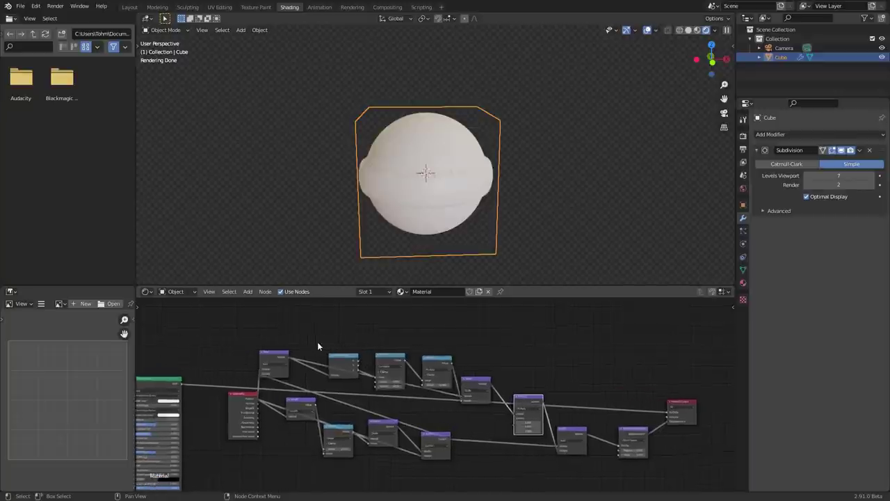
middle_drag(410, 347, 475, 374)
click(393, 379)
key(shift+d)
click(378, 313)
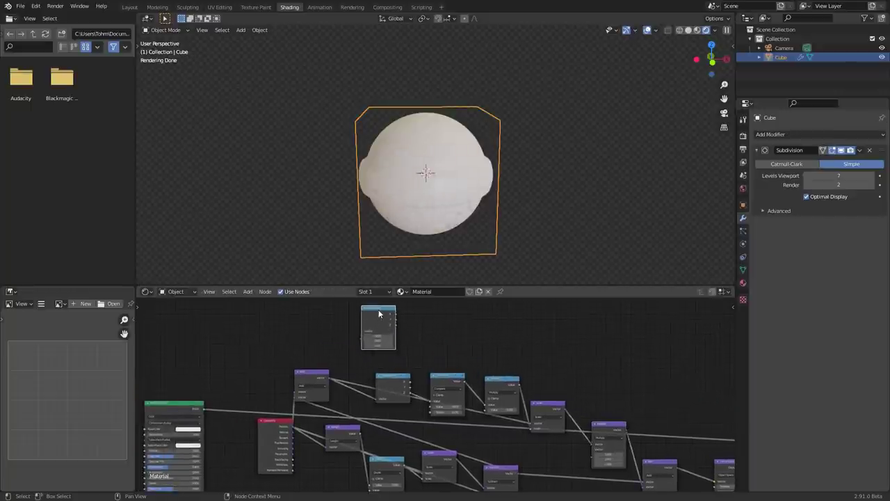
Step: Connect the Geometry node's Position to the new Separate XYZ node and preview its Z output on the object
alt+right_drag(281, 423, 377, 317)
ctrl+shift+click(378, 314)
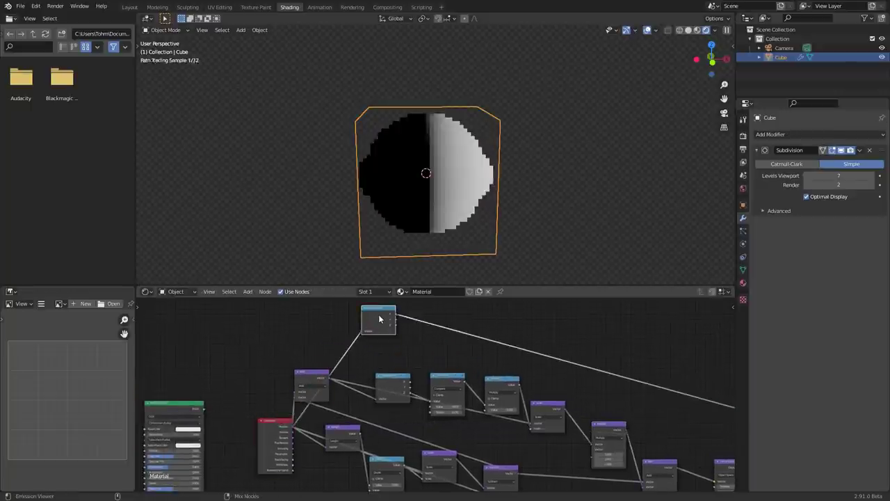
middle_drag(403, 244, 402, 184)
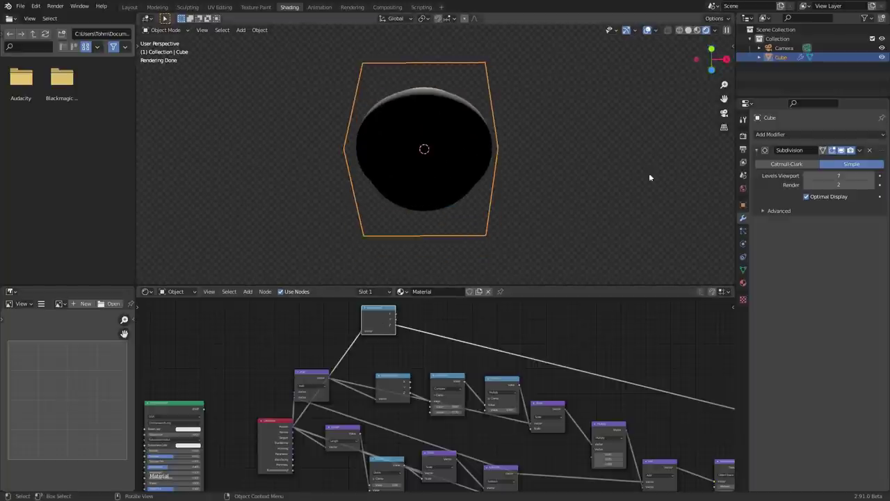
scroll(441, 342, up, 3)
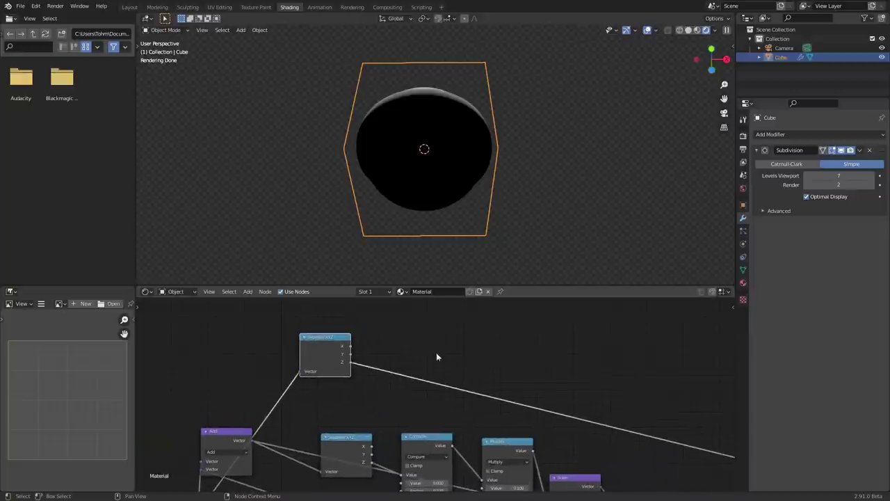
Step: Insert a Math node after the new Separate XYZ node's Z output and set its operation to Less Than
key(shift+a)
click(408, 335)
text(math)
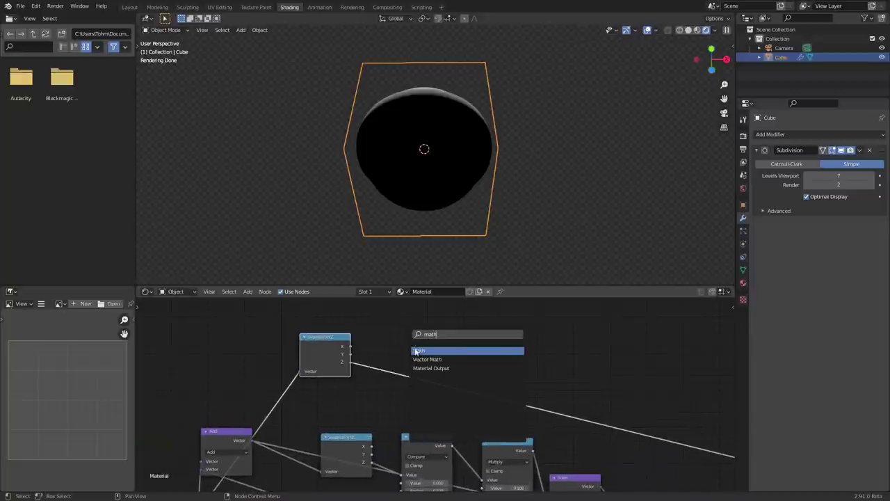
key(Return)
click(400, 365)
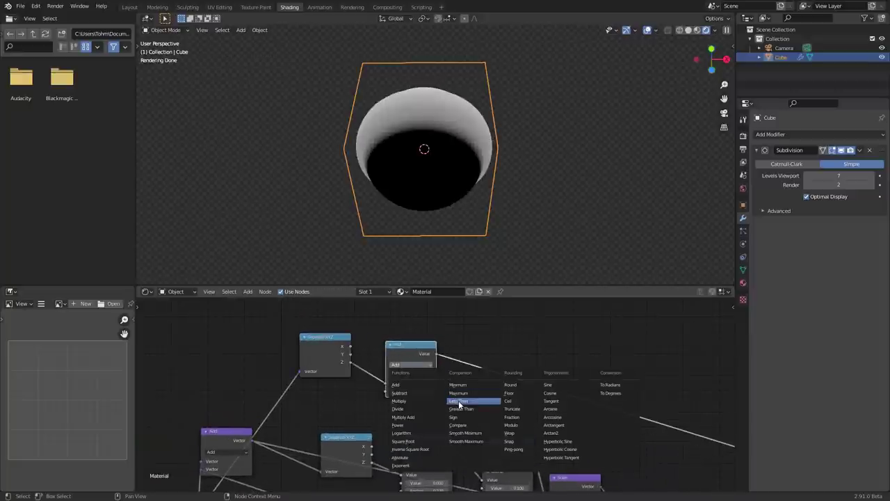
click(461, 403)
Step: Set the Less Than threshold to -0.99 to mask a small circle at the sphere's underside, checking it from below
middle_drag(438, 133, 436, 218)
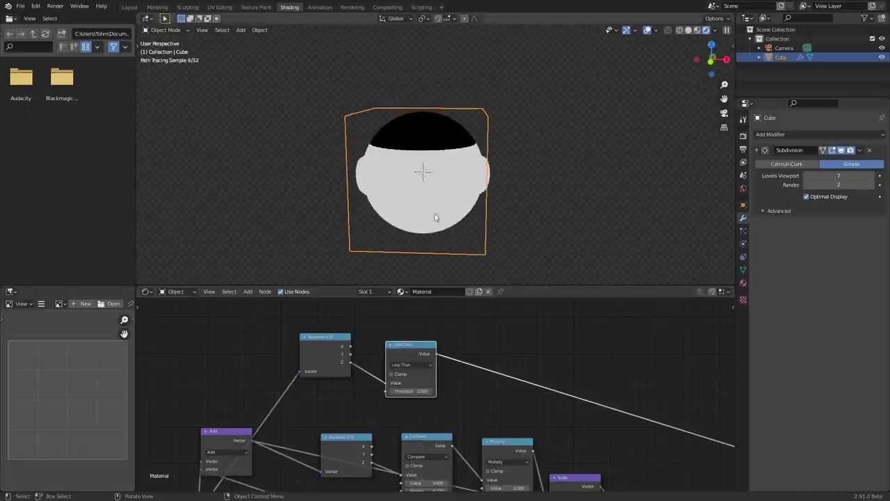
scroll(436, 394, up, 4)
mouse_move(416, 390)
mouse_down()
mouse_move(432, 390)
mouse_move(412, 389)
mouse_up()
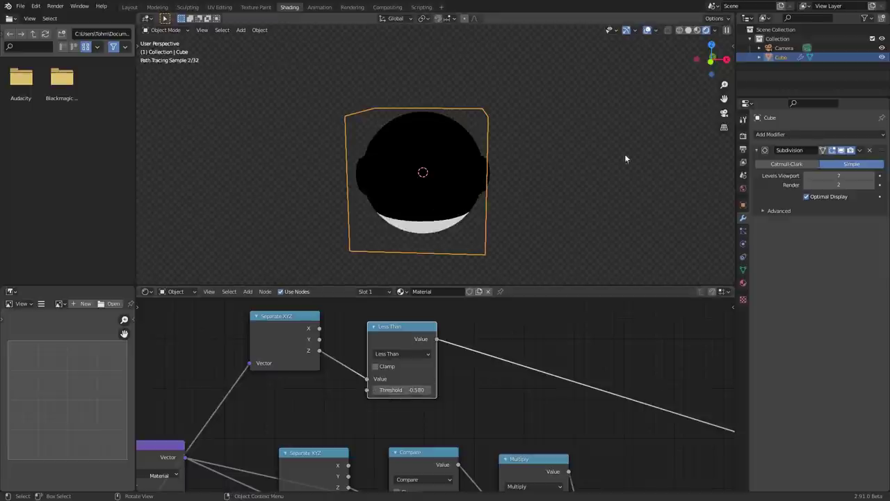
click(711, 73)
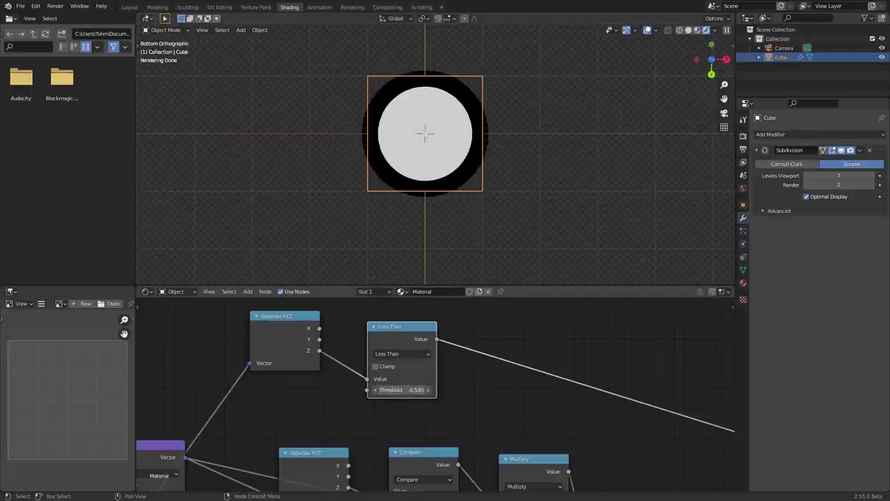
mouse_move(415, 390)
mouse_down()
mouse_move(395, 390)
mouse_move(415, 391)
mouse_up()
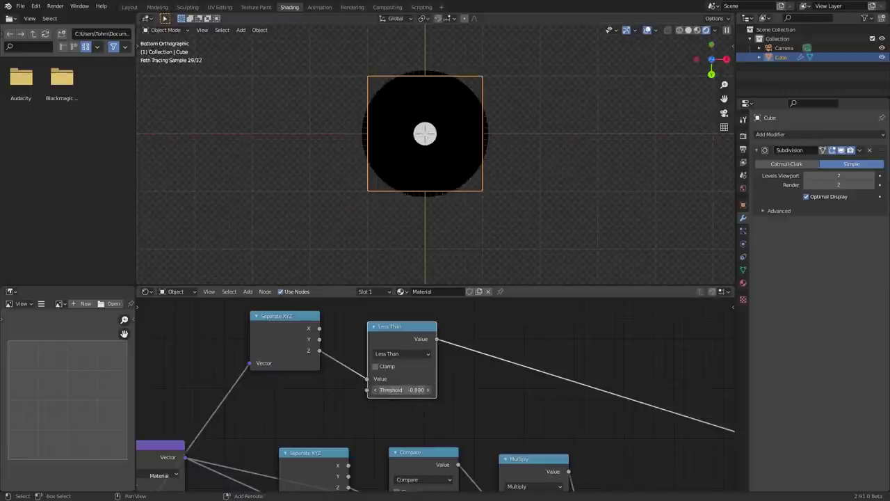
click(415, 391)
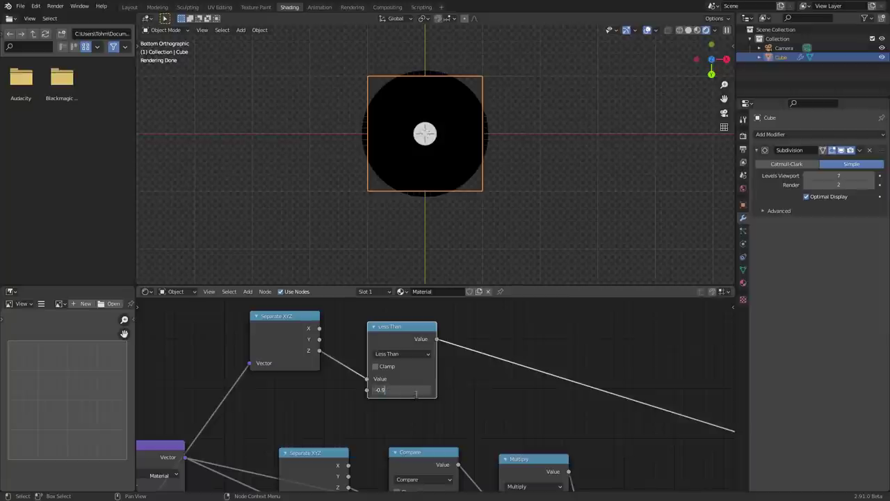
key(Return)
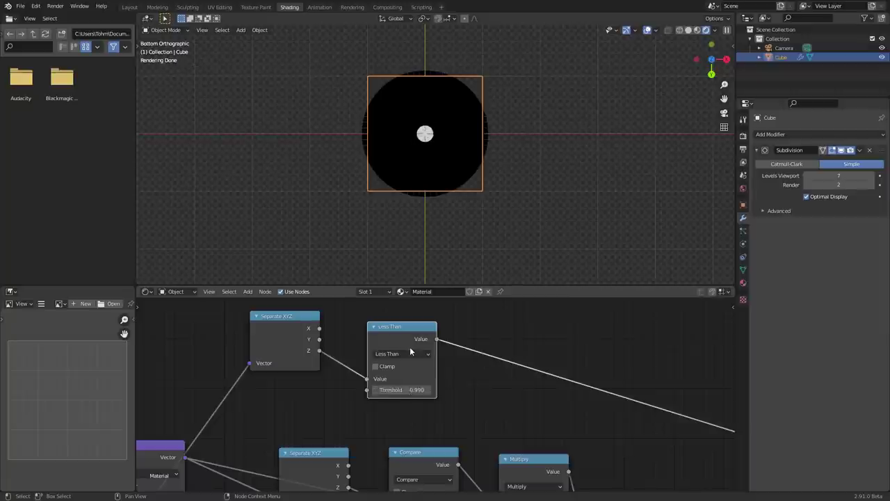
Step: Try the Greater Than operation on the mask's Math node, then return it to Less Than
click(411, 351)
key(g)
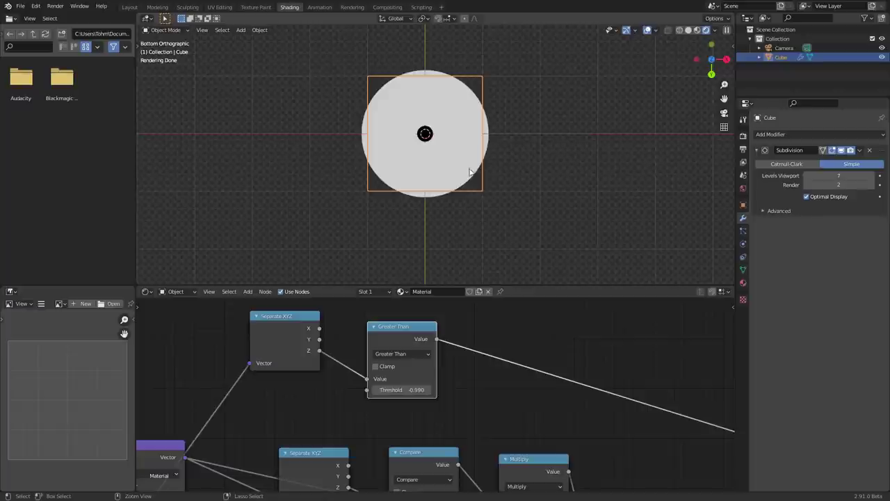
middle_drag(427, 159, 448, 202)
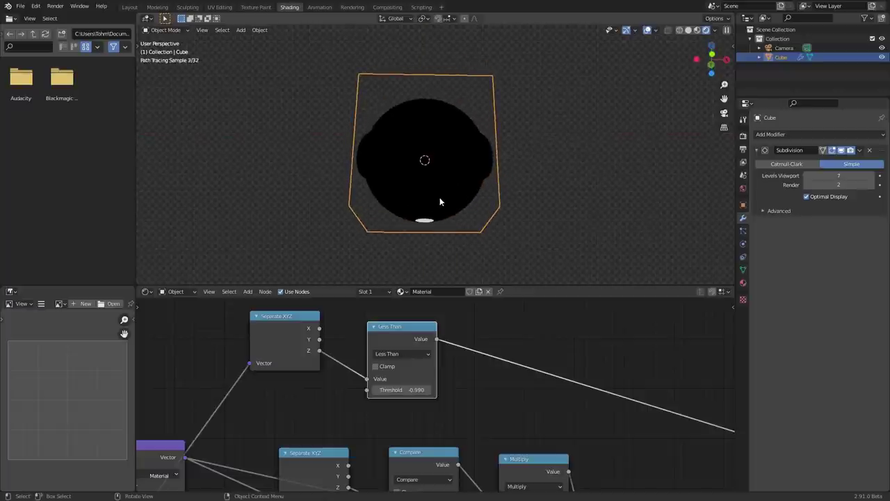
Step: Duplicate the last vector Add node and insert the copy just before the Vector Displacement node
scroll(500, 356, down, 4)
middle_drag(486, 354, 362, 330)
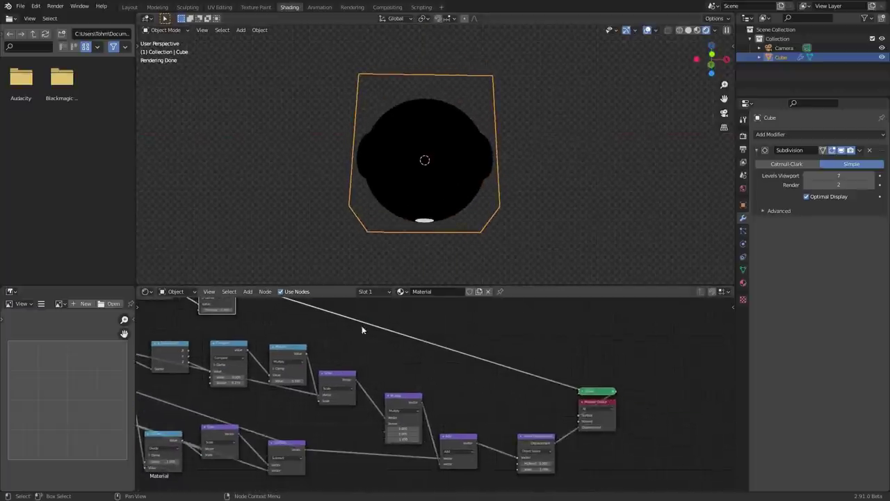
click(464, 440)
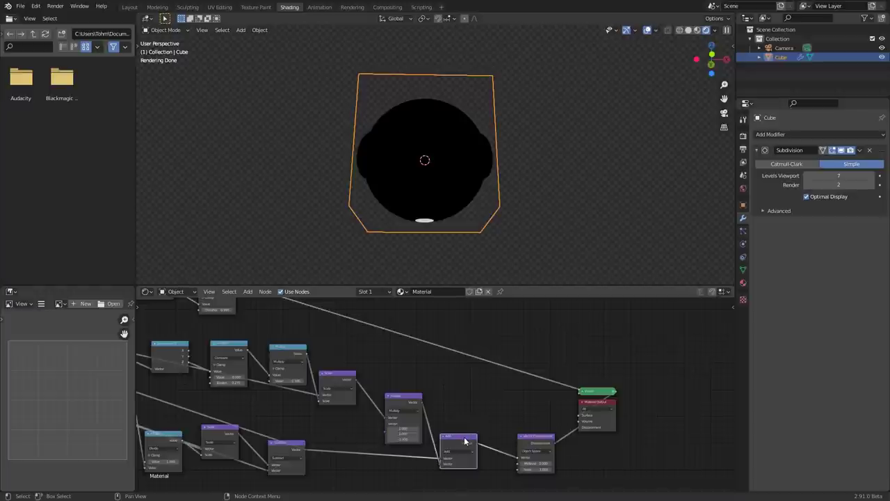
key(shift+d)
click(505, 441)
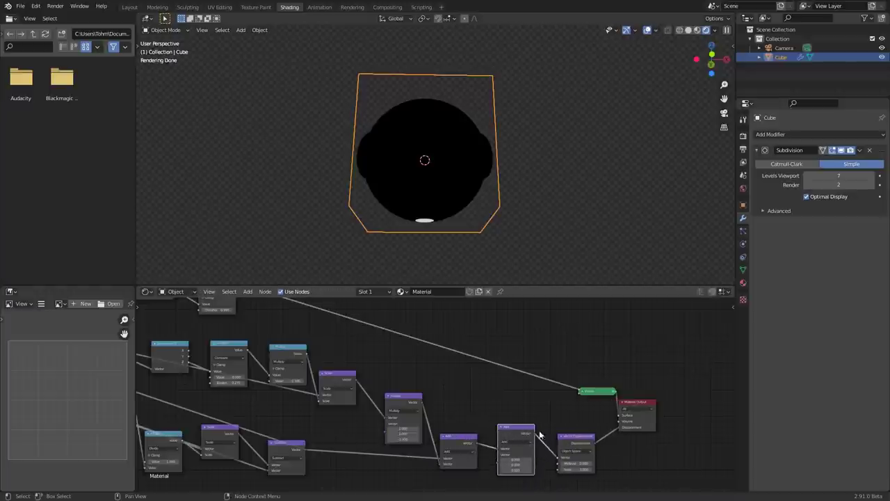
Step: Add a Combine XYZ node and connect its vector output to the free input of the duplicated Add node
key(shift+a)
click(445, 379)
text(combin)
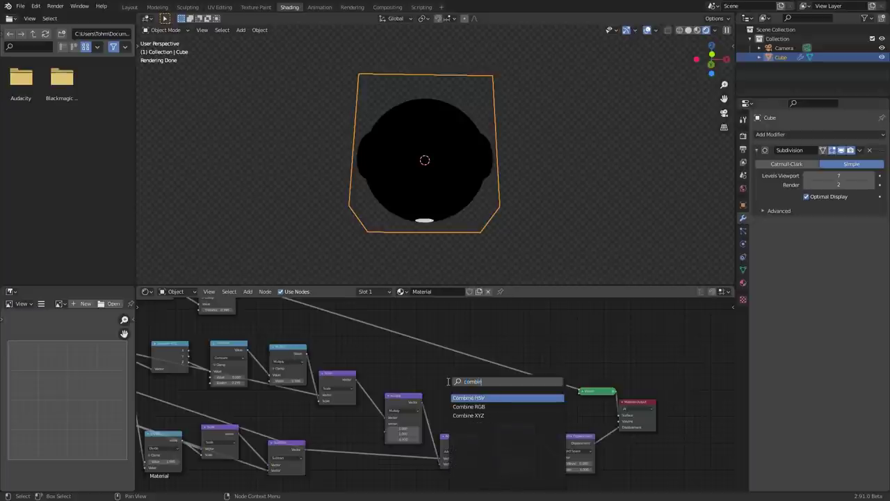
click(470, 415)
click(470, 416)
scroll(470, 416, up, 5)
middle_drag(471, 415, 464, 346)
drag(439, 326, 473, 427)
Step: Move the Combine XYZ node nearer to the mask nodes and connect the Less Than value to its Z input
middle_drag(417, 358, 498, 441)
drag(475, 398, 386, 337)
middle_drag(386, 337, 480, 404)
drag(262, 313, 480, 448)
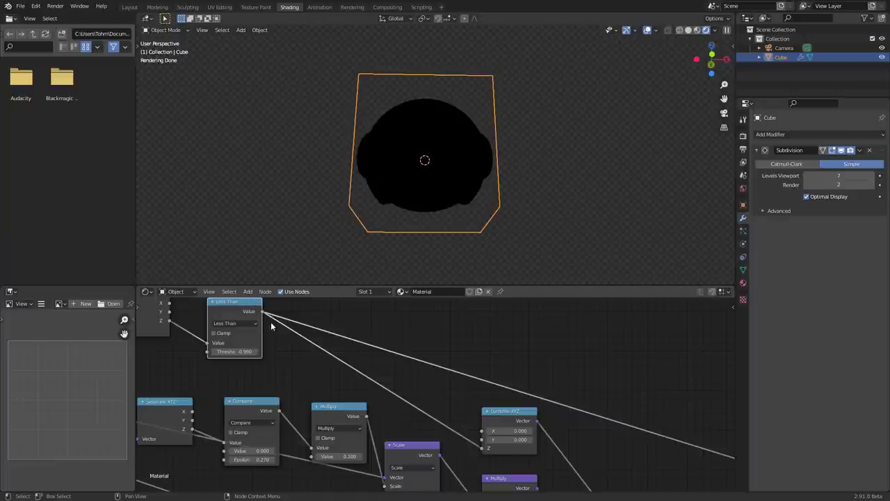
Step: Insert a copy of the Less Than node before Combine XYZ, switch it to Multiply and set its value to -1
key(shift+d)
click(393, 374)
click(391, 376)
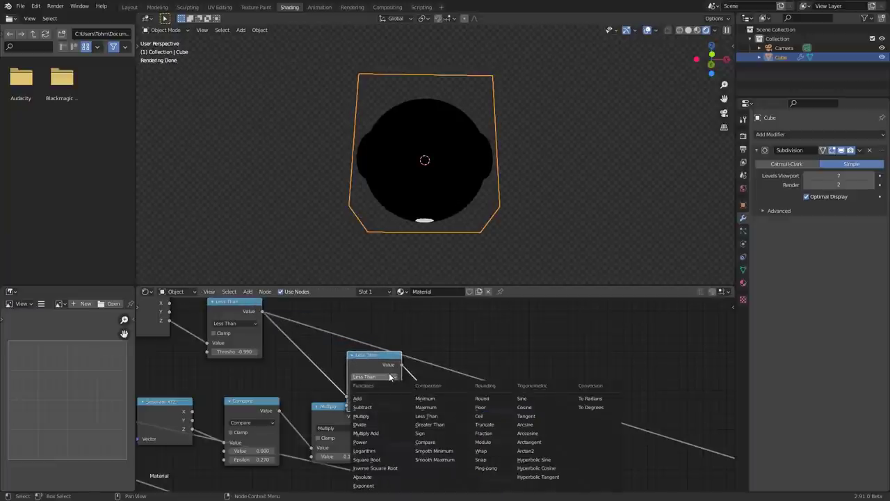
click(361, 416)
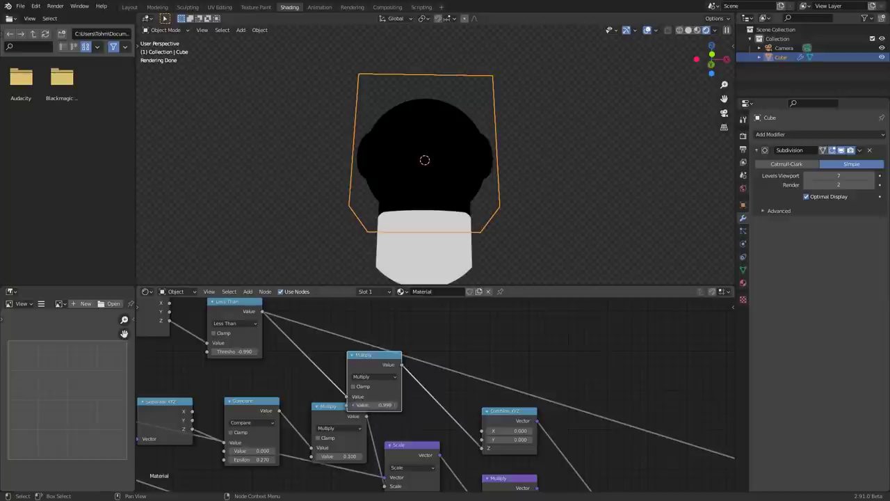
text(-1)
key(Return)
Step: Reconnect the Principled BSDF as the displayed surface in place of the mask preview
scroll(439, 371, down, 6)
middle_drag(343, 397, 386, 366)
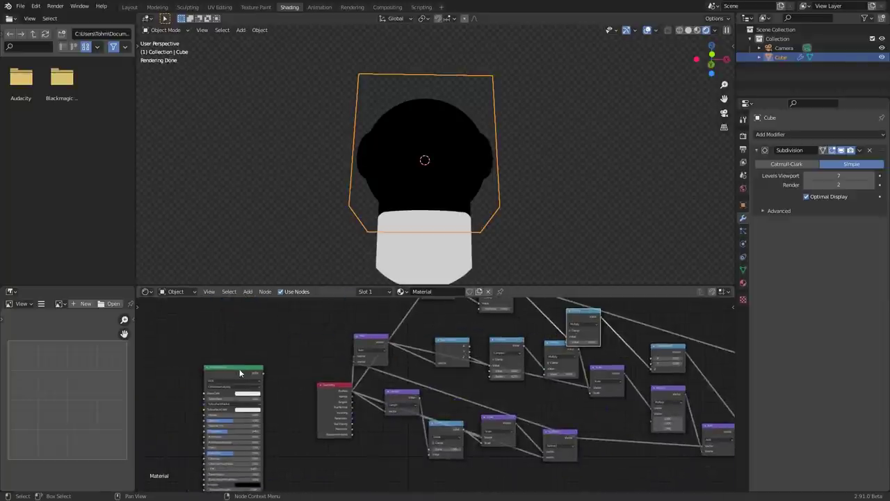
ctrl+shift+click(239, 368)
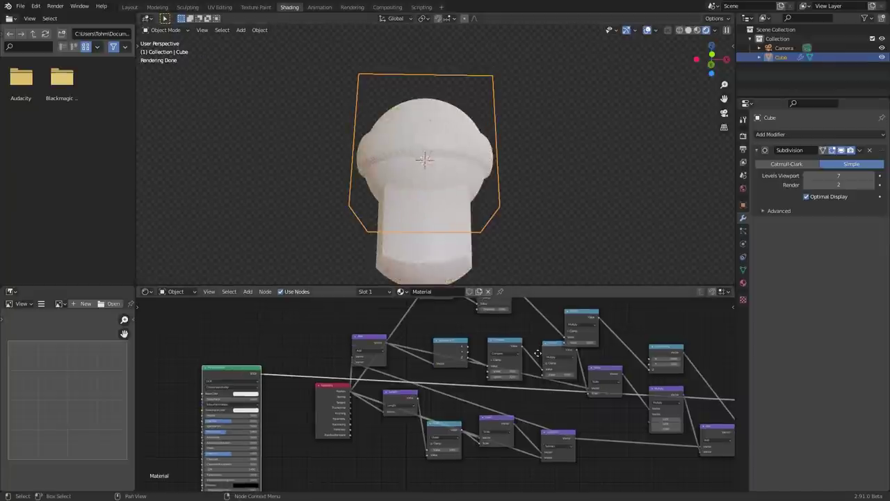
Step: Move the Geometry node aside and insert a duplicate vector Add node between it and the upper Separate XYZ node
middle_drag(537, 353, 538, 392)
drag(337, 427, 289, 425)
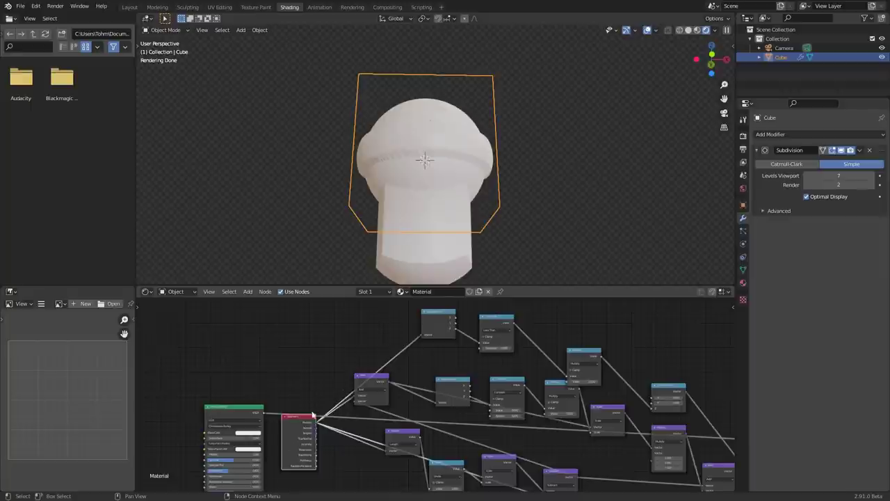
drag(305, 426, 301, 394)
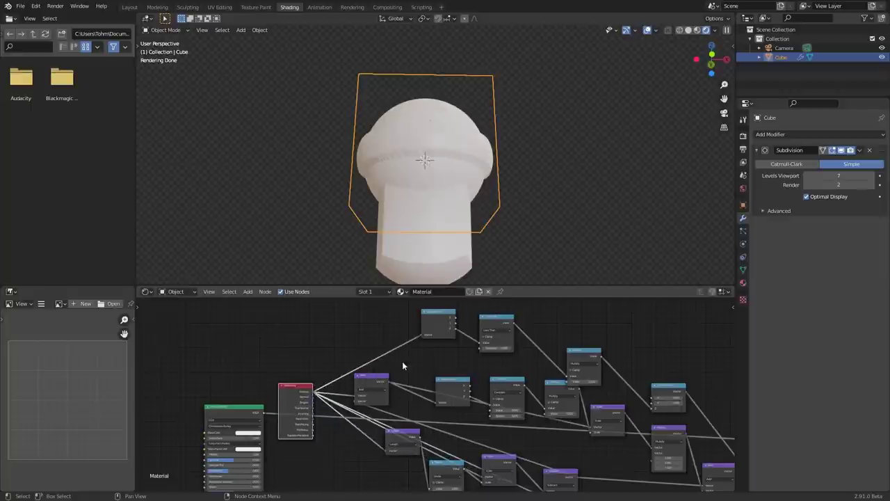
click(364, 384)
key(shift+d)
click(391, 336)
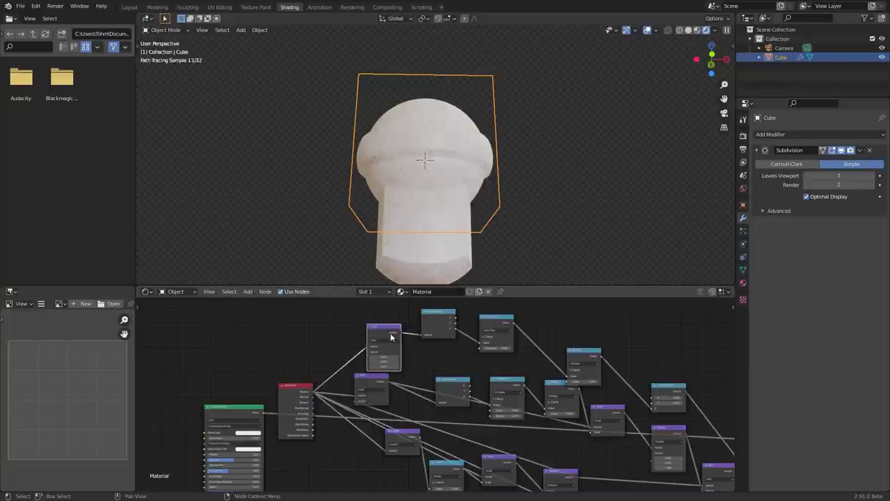
drag(391, 334, 385, 327)
Step: Tidy the two final Add nodes and connect the first one's output to the second input of the mask branch's Add node
middle_drag(562, 414, 413, 368)
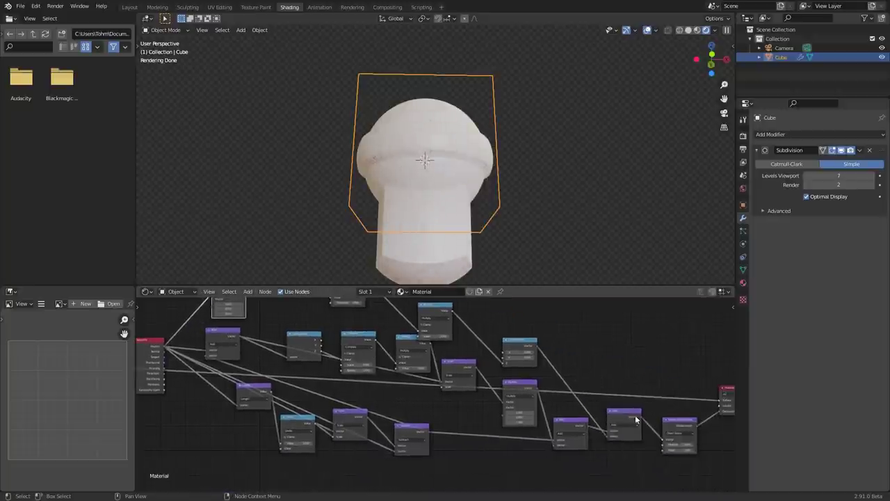
drag(635, 417, 636, 415)
drag(581, 426, 576, 426)
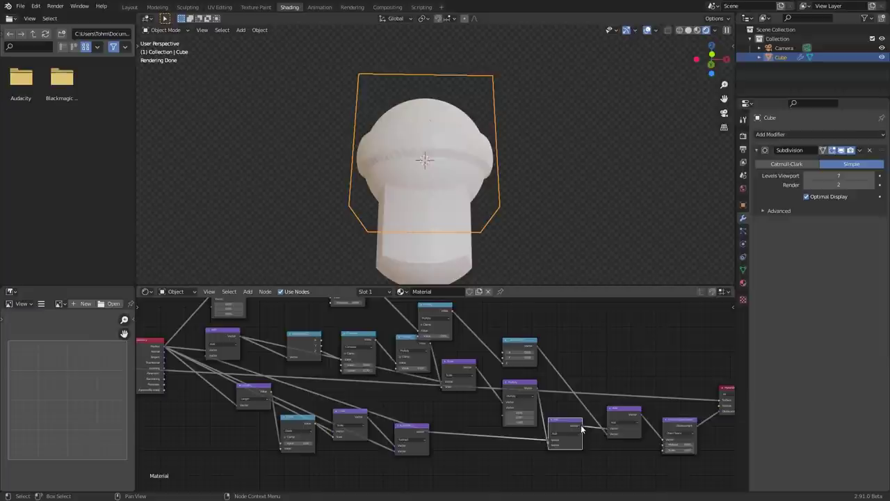
middle_drag(581, 429, 587, 465)
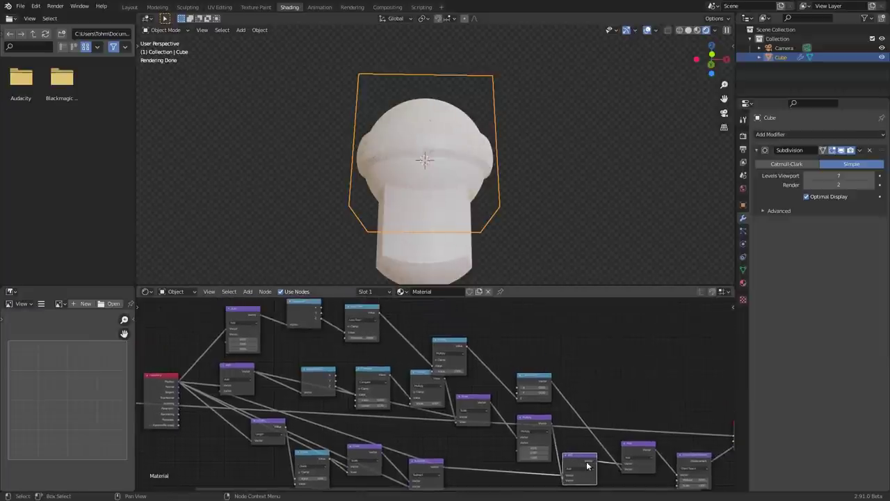
alt+right_drag(586, 462, 239, 345)
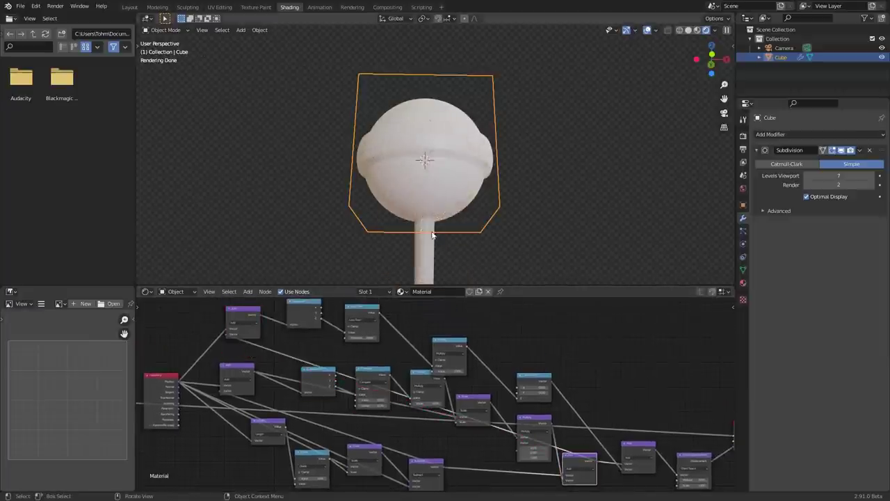
scroll(429, 216, down, 5)
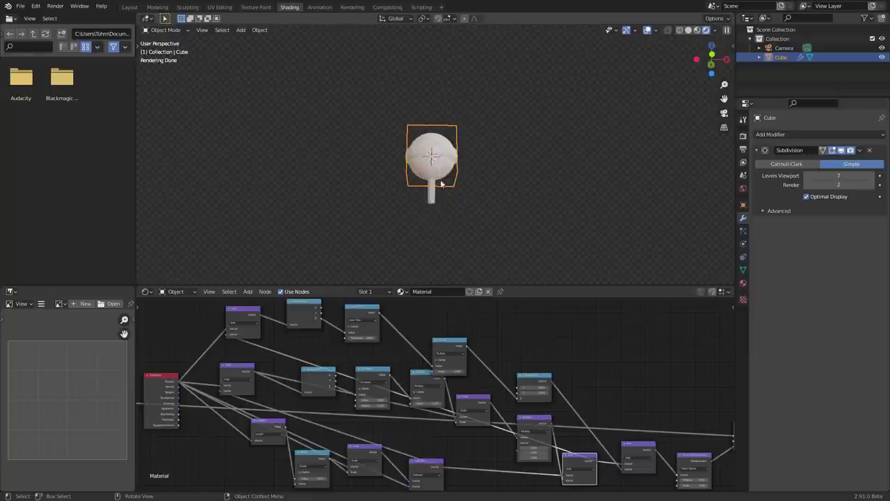
scroll(434, 195, up, 2)
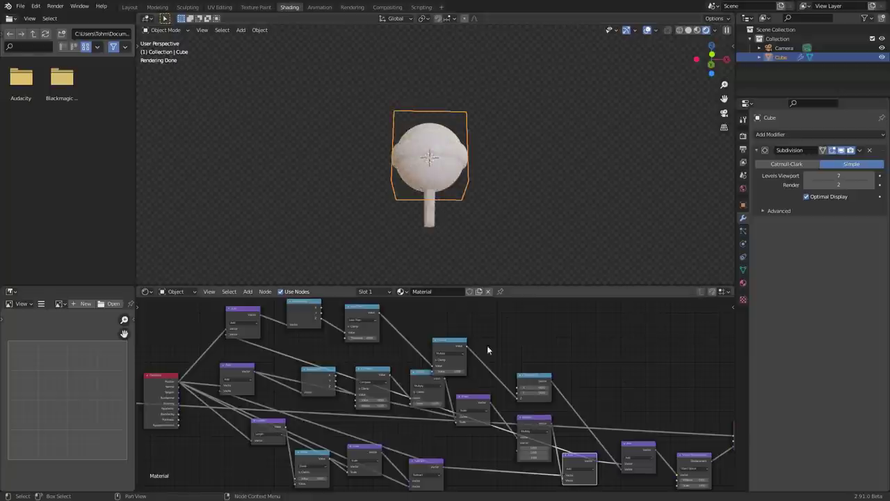
Step: Set the multiplier of the upper Multiply node feeding Combine XYZ to -4 to lengthen the stick
scroll(518, 372, up, 2)
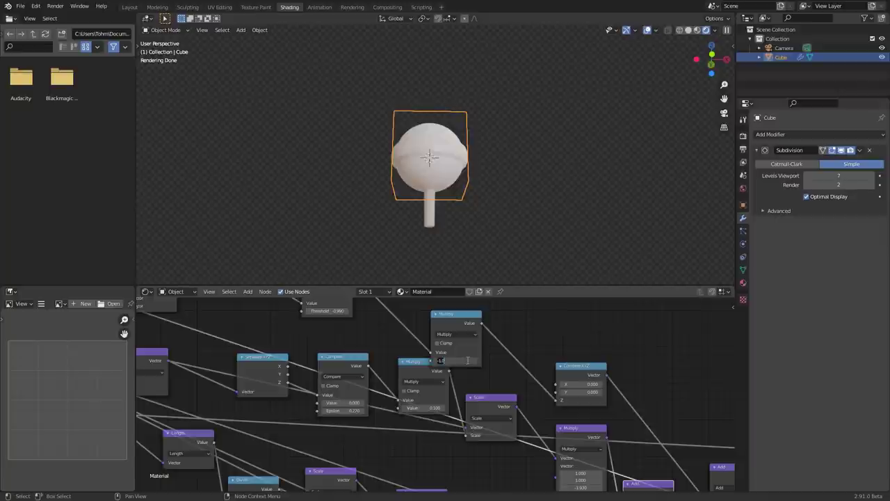
key(Return)
scroll(451, 247, down, 2)
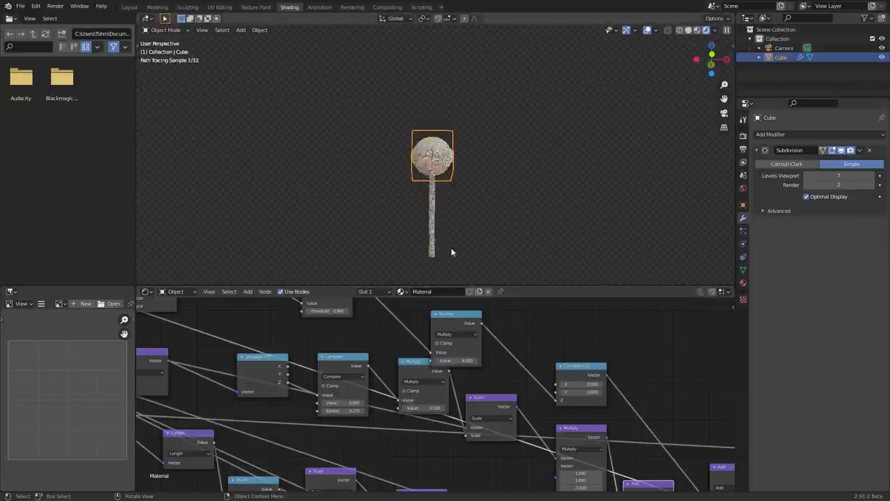
drag(459, 362, 459, 361)
Step: Add a Value node, link it to the upper Multiply node's second value and set it to -4
middle_drag(327, 318, 435, 308)
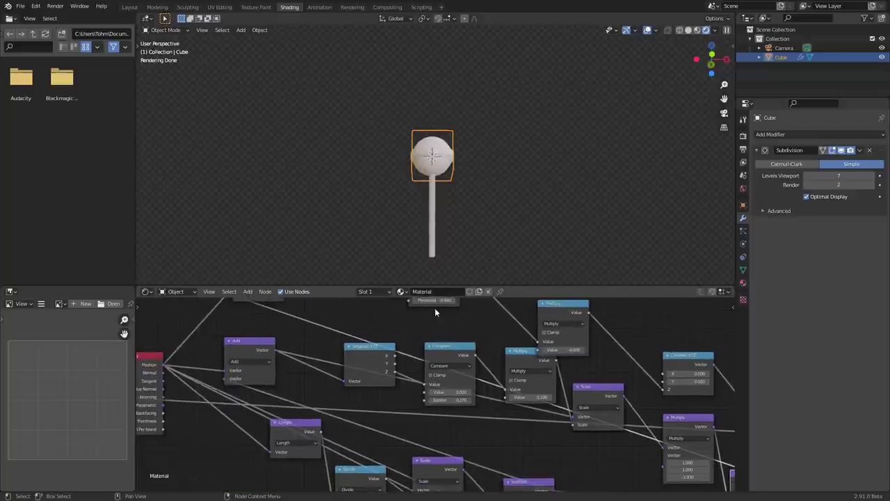
key(shift+a)
click(434, 309)
text(va)
click(449, 326)
click(162, 468)
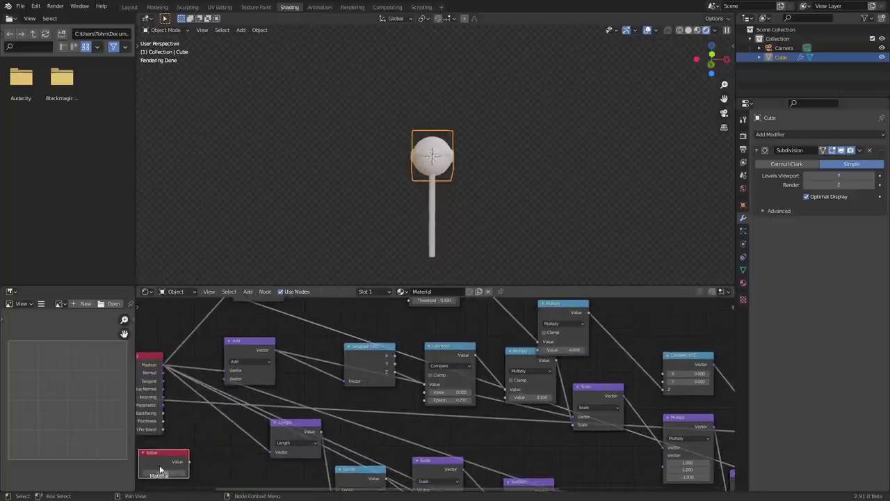
alt+right_drag(167, 464, 550, 340)
middle_drag(260, 434, 415, 381)
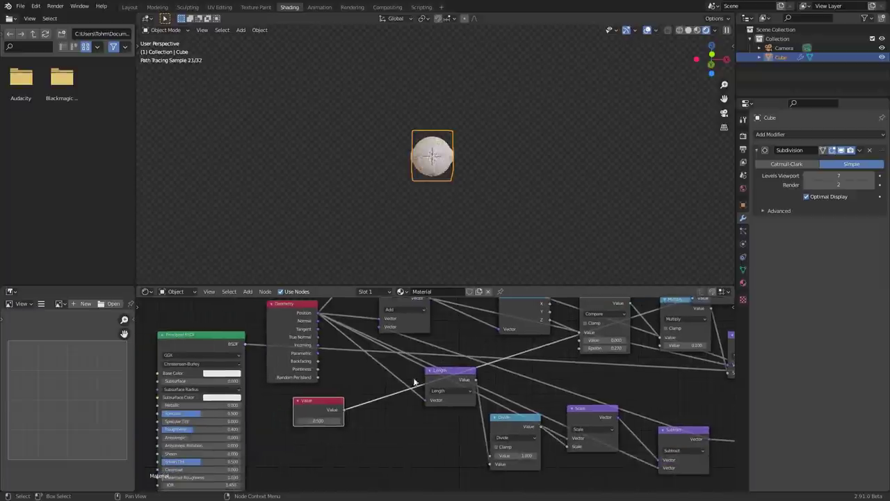
drag(308, 420, 306, 420)
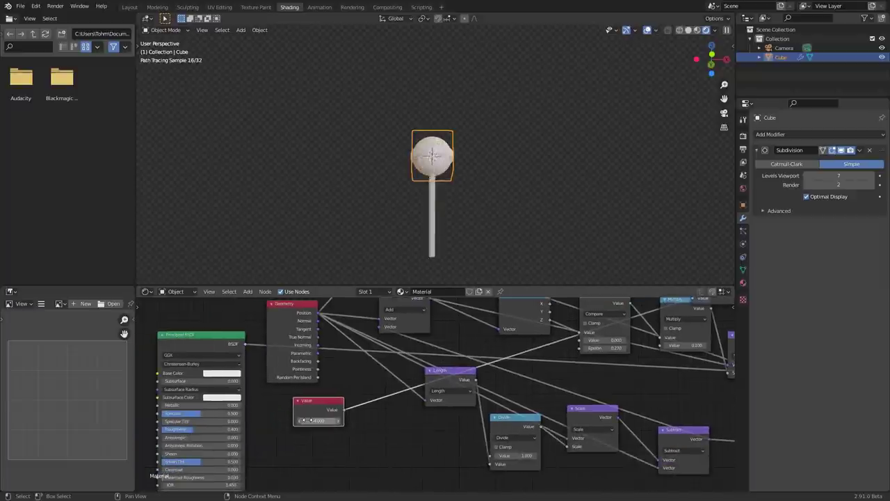
Step: Move the Value node down, duplicate it above, and link the copy to the Less Than node's threshold
scroll(350, 416, down, 3)
middle_drag(370, 405, 360, 355)
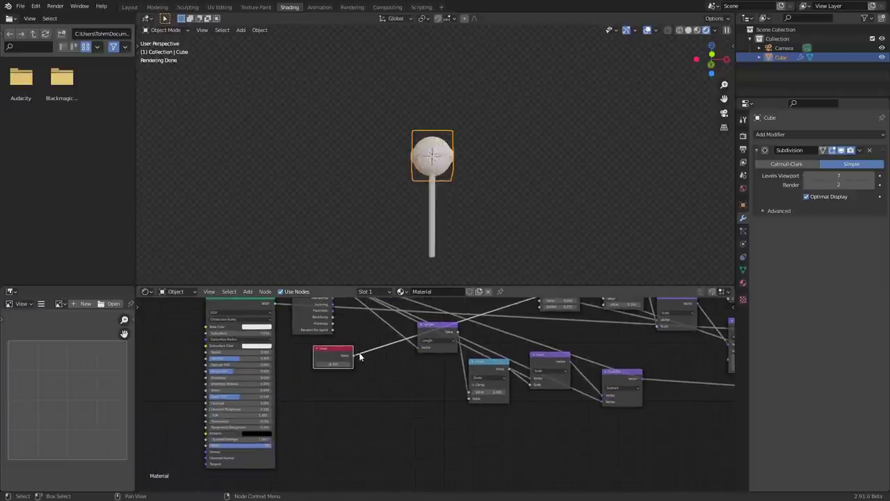
drag(347, 351, 336, 460)
key(shift+d)
click(340, 385)
middle_drag(361, 364, 336, 425)
scroll(336, 425, down, 4)
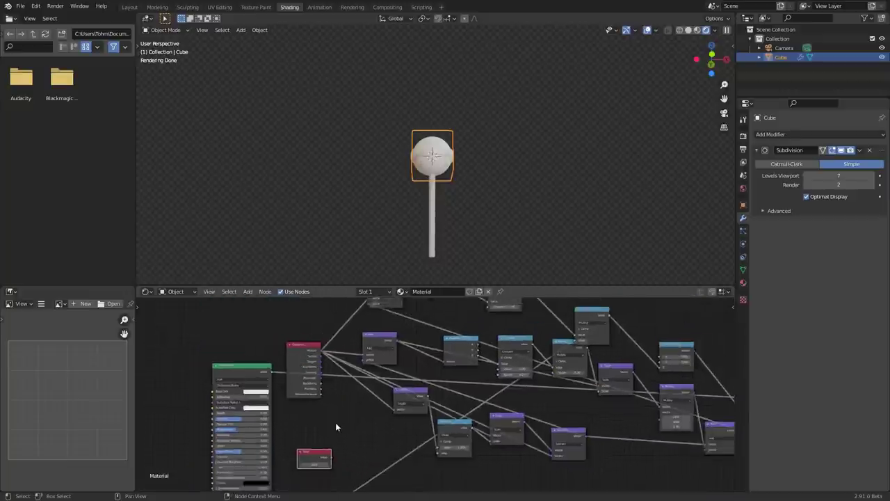
alt+right_drag(327, 453, 481, 319)
scroll(351, 396, up, 4)
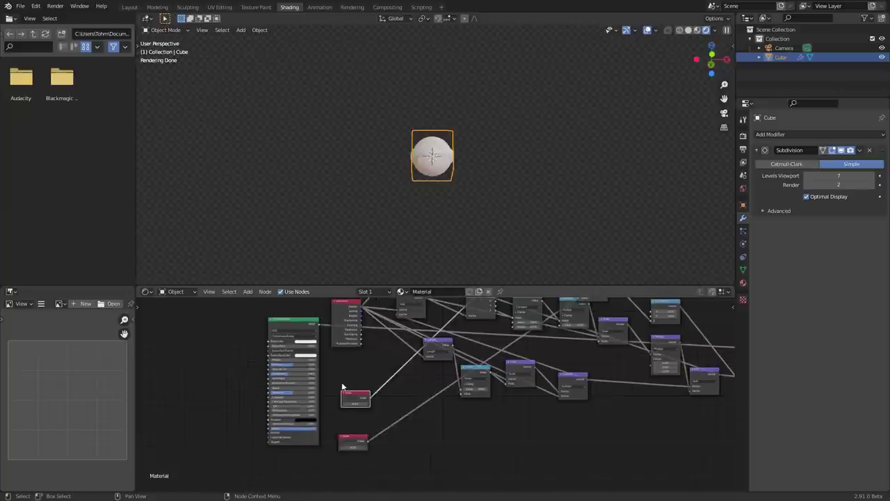
Step: Set the Value node driving the Less Than threshold to -0.99
click(354, 400)
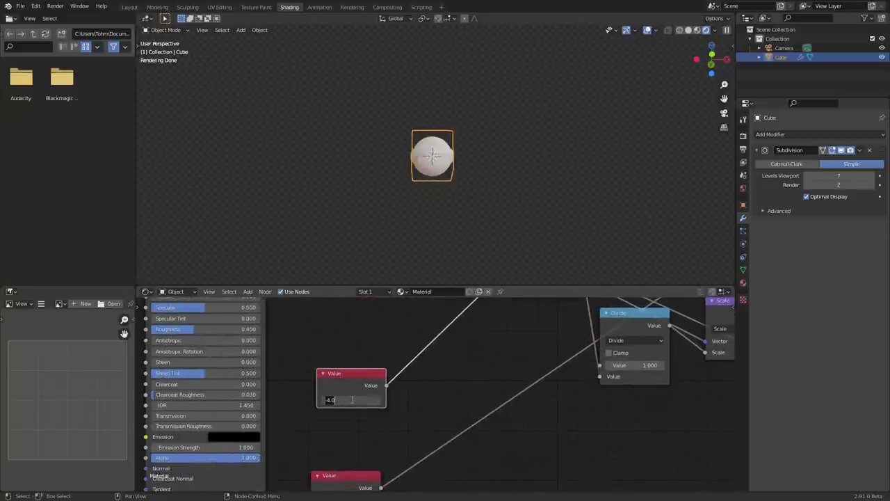
text(.99)
key(Return)
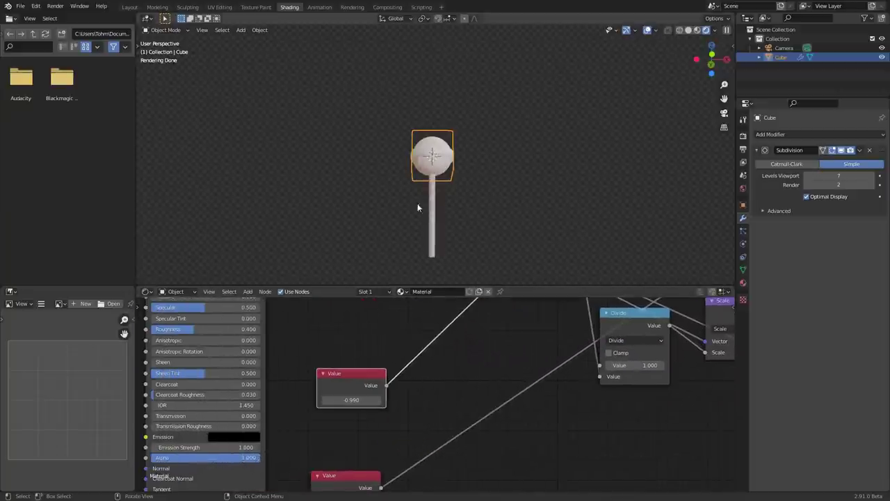
scroll(418, 191, up, 5)
drag(365, 400, 350, 399)
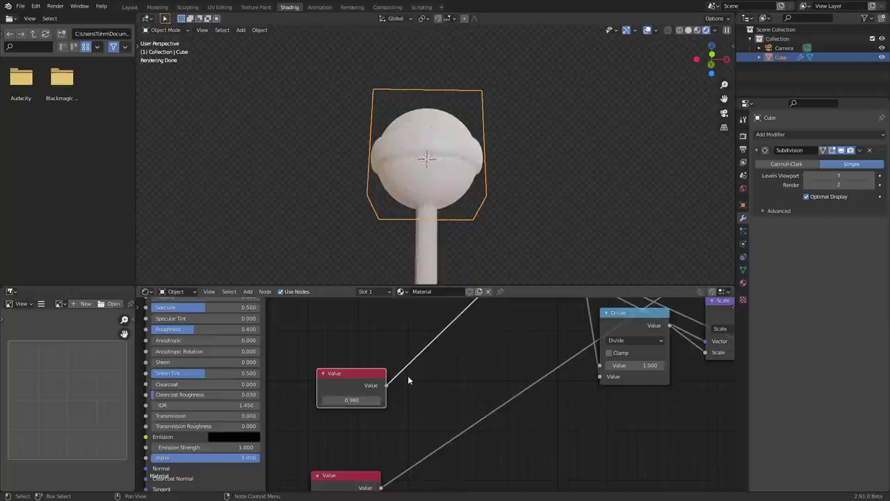
Step: Save the file and deselect the lollipop object
scroll(424, 372, down, 4)
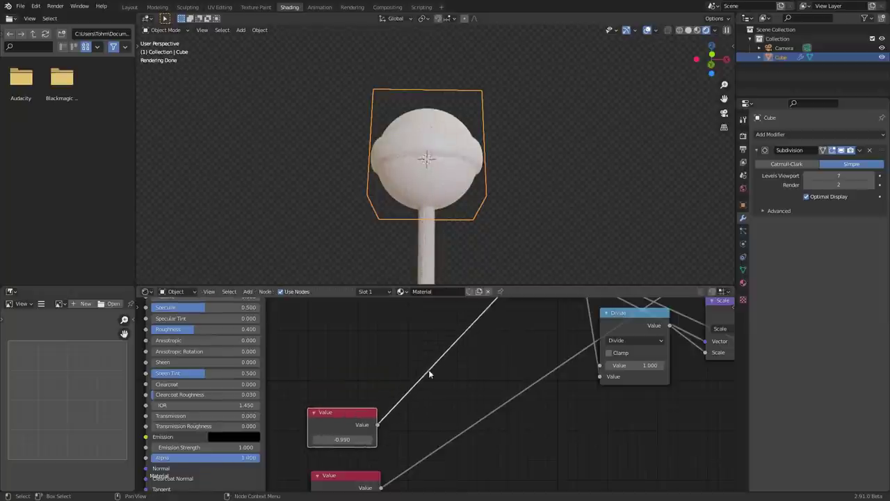
middle_drag(530, 328, 451, 393)
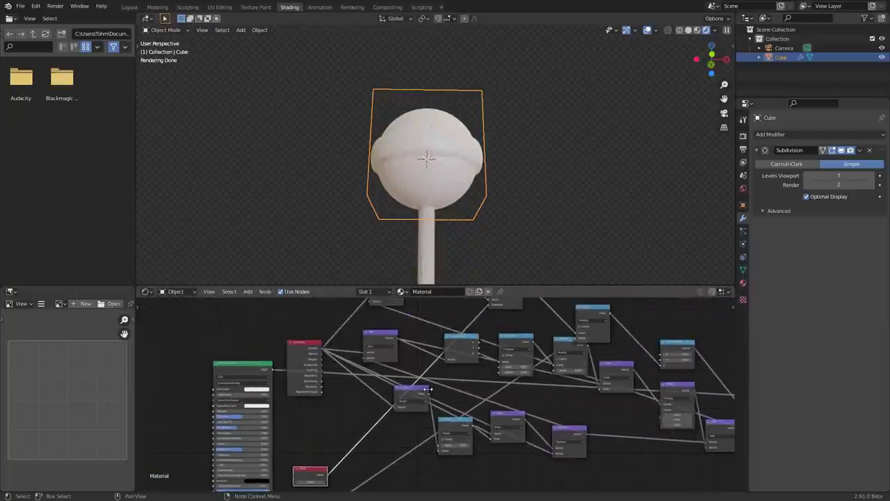
middle_drag(367, 419, 376, 383)
key(ctrl+s)
middle_drag(598, 346, 533, 348)
scroll(442, 192, down, 5)
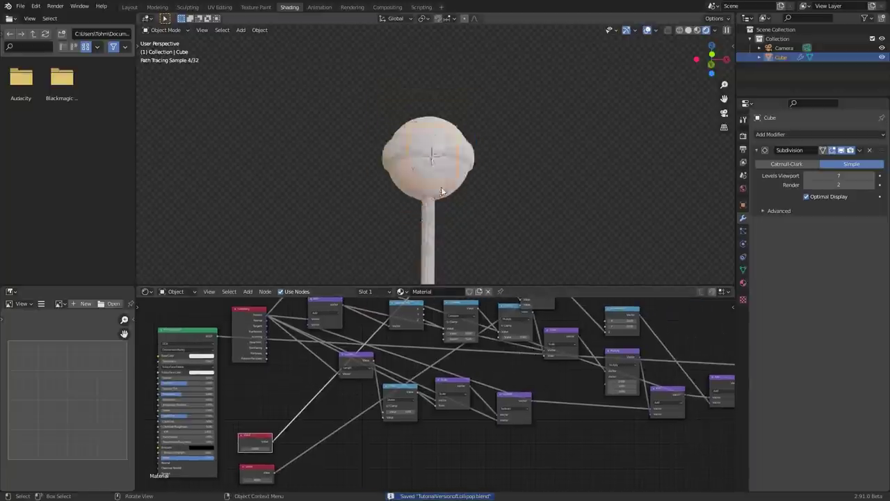
scroll(441, 191, down, 1)
middle_drag(438, 172, 441, 198)
click(477, 195)
middle_drag(440, 165, 449, 157)
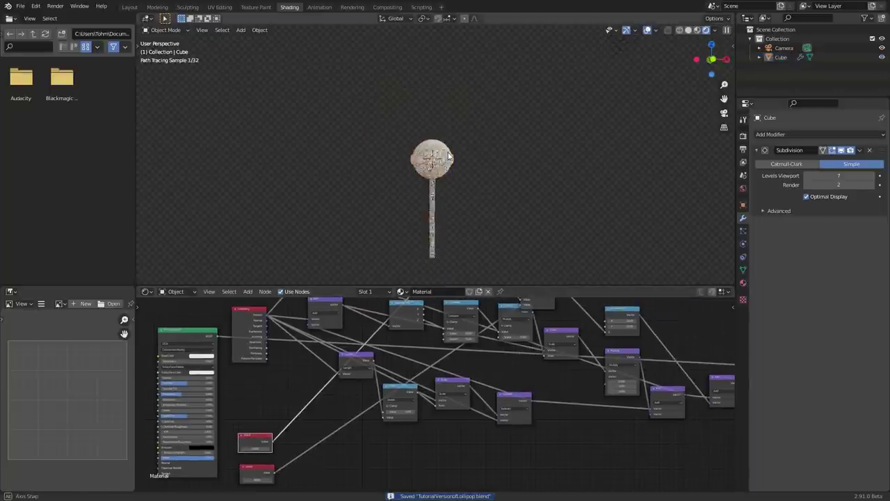
Step: Enter a scale of 1.0 on the Vector Displacement node
middle_drag(558, 358, 292, 346)
scroll(437, 379, up, 6)
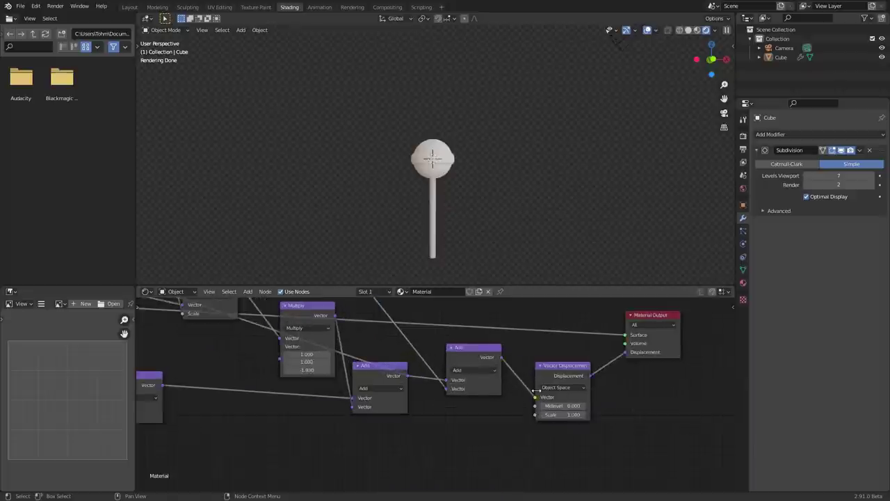
scroll(536, 391, up, 2)
click(609, 424)
text(1.0)
key(Return)
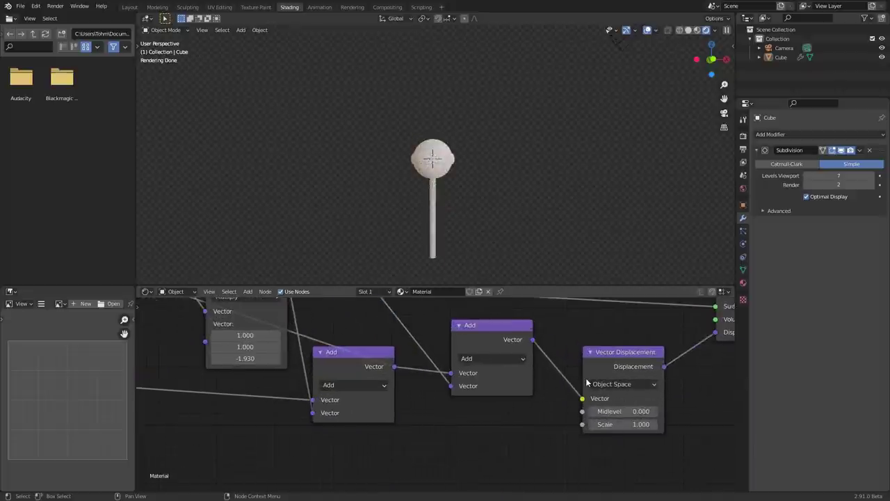
Step: Move the Principled BSDF node up and away from the Geometry node to make room around it
scroll(482, 387, down, 5)
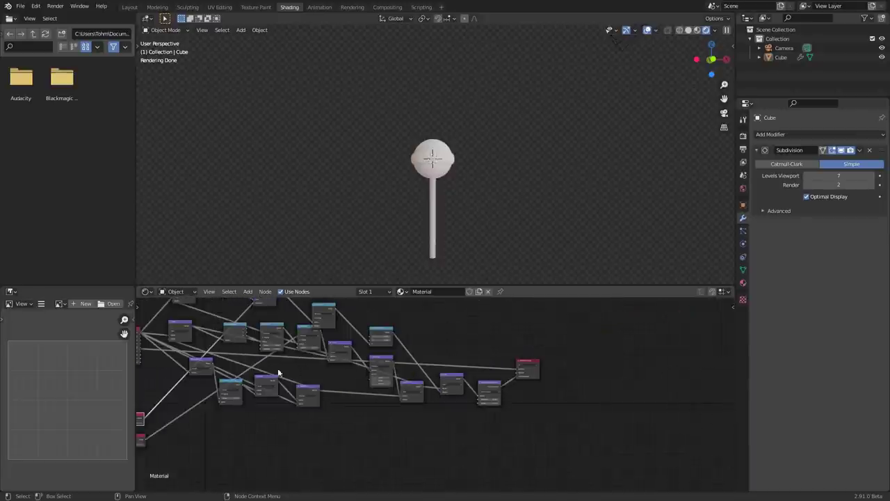
ctrl+scroll(364, 356, left, 4)
scroll(368, 357, up, 4)
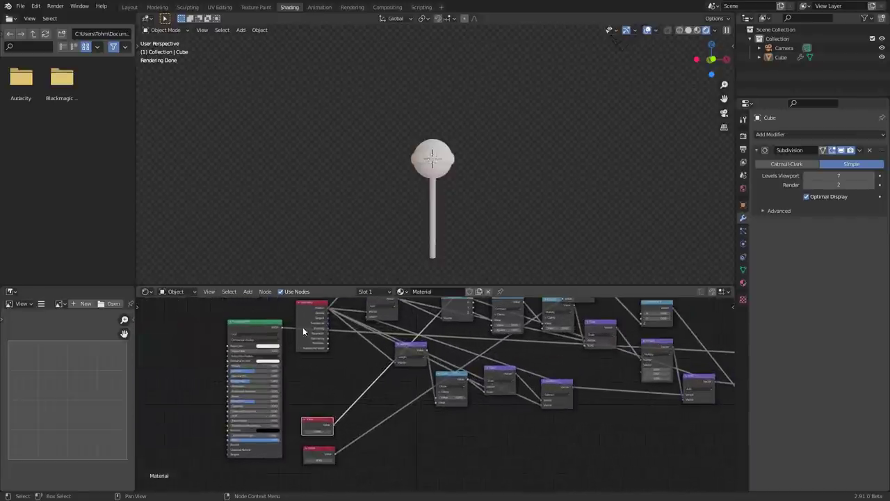
middle_drag(271, 325, 389, 398)
drag(389, 399, 366, 367)
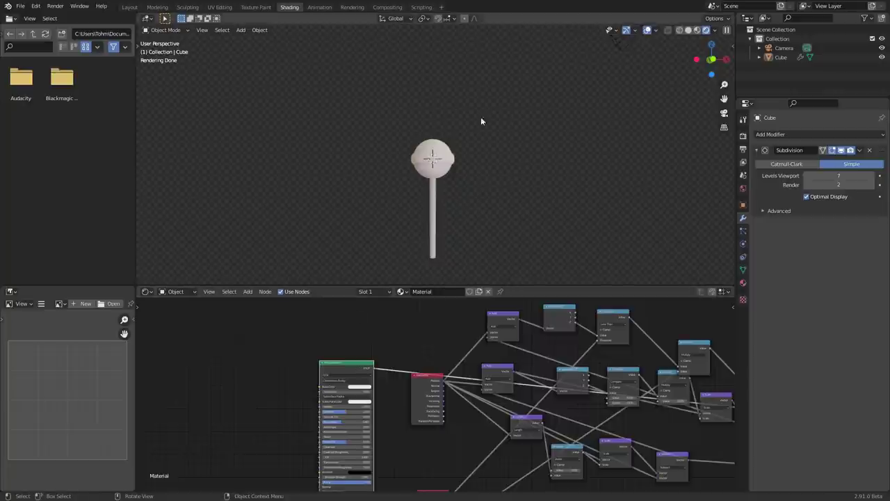
Step: Set the Value node driving the Less Than threshold to -0.995
scroll(438, 181, up, 2)
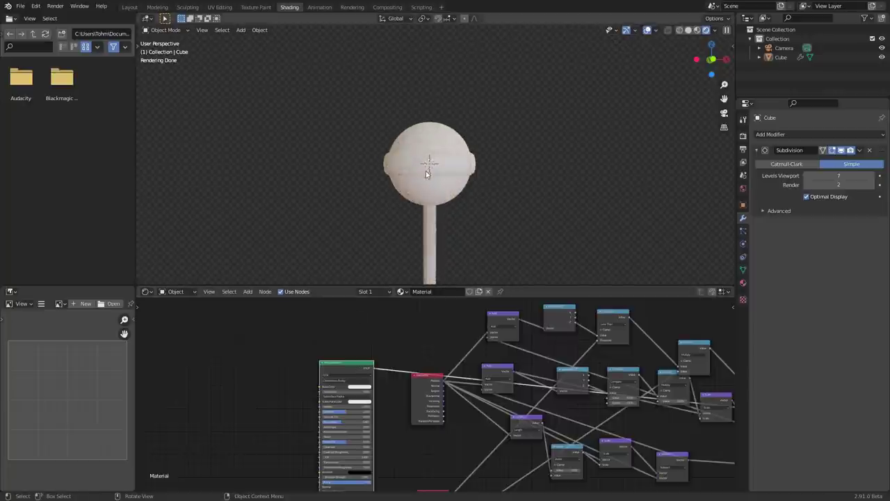
scroll(462, 311, up, 6)
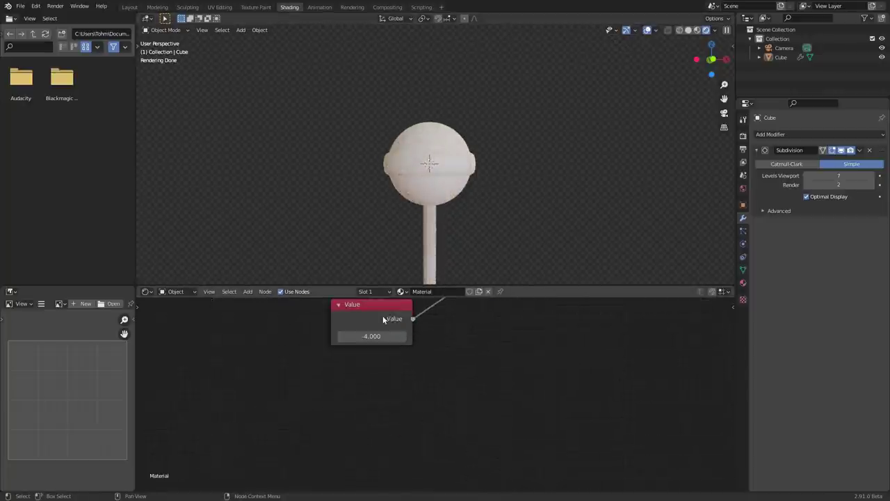
click(414, 337)
text(-0.99)
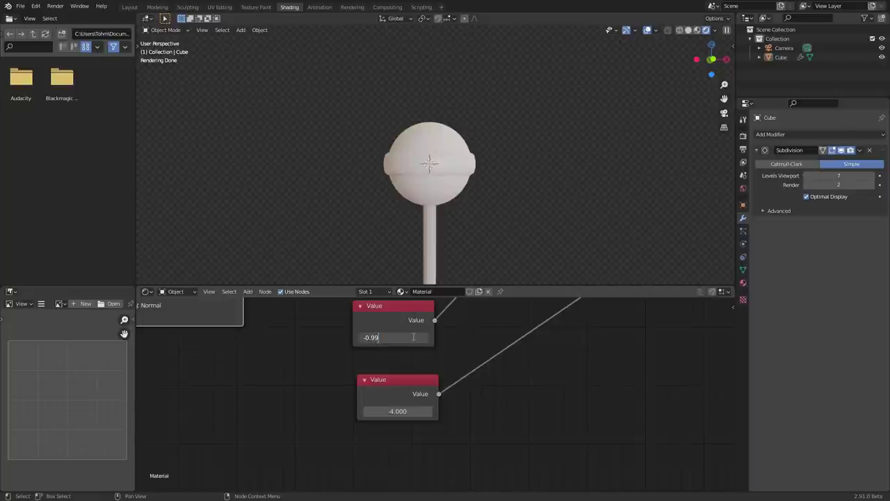
text(5)
key(Return)
scroll(462, 203, down, 3)
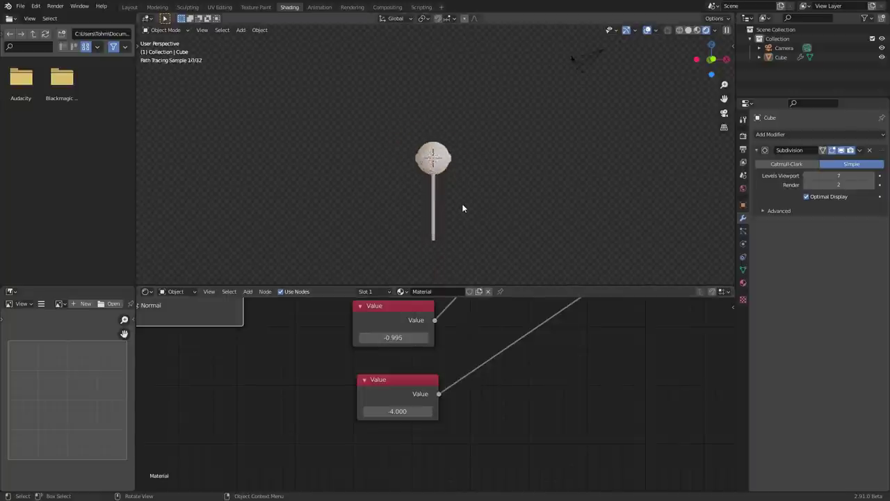
Step: Duplicate the Principled BSDF node beside the original and move the linked original below the copy's output level
scroll(258, 336, down, 5)
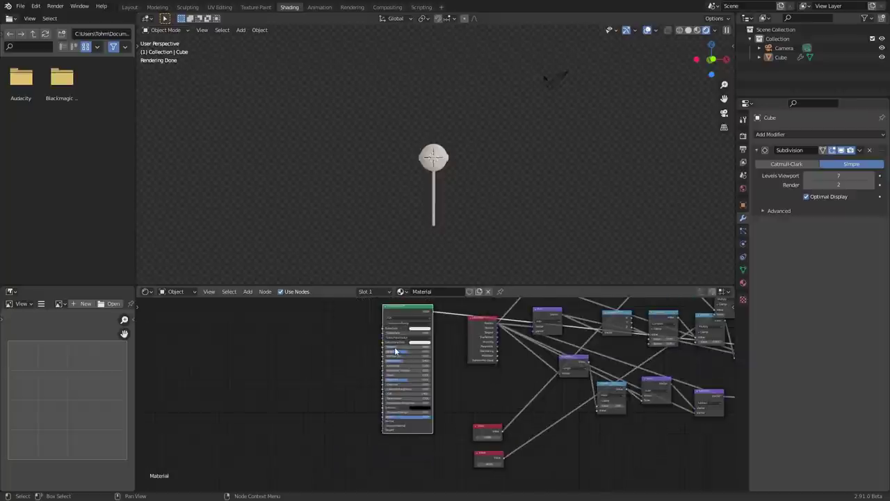
scroll(444, 192, up, 3)
scroll(364, 361, up, 3)
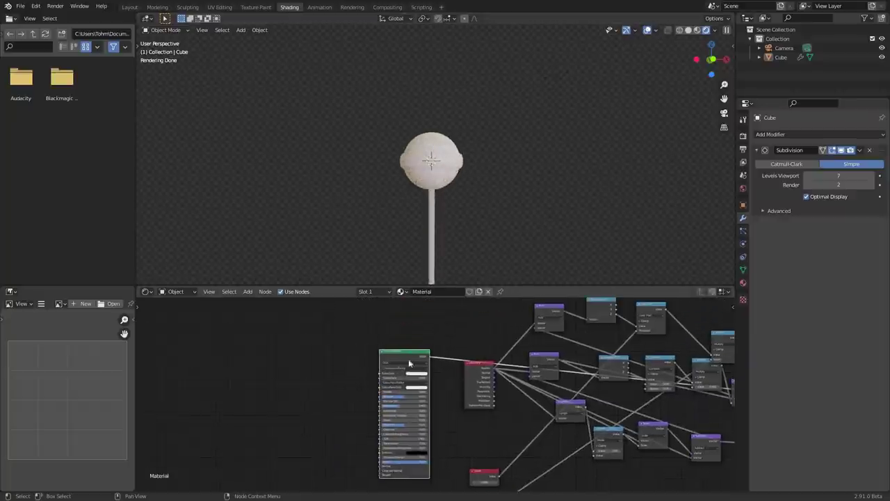
scroll(412, 359, up, 1)
key(shift+d)
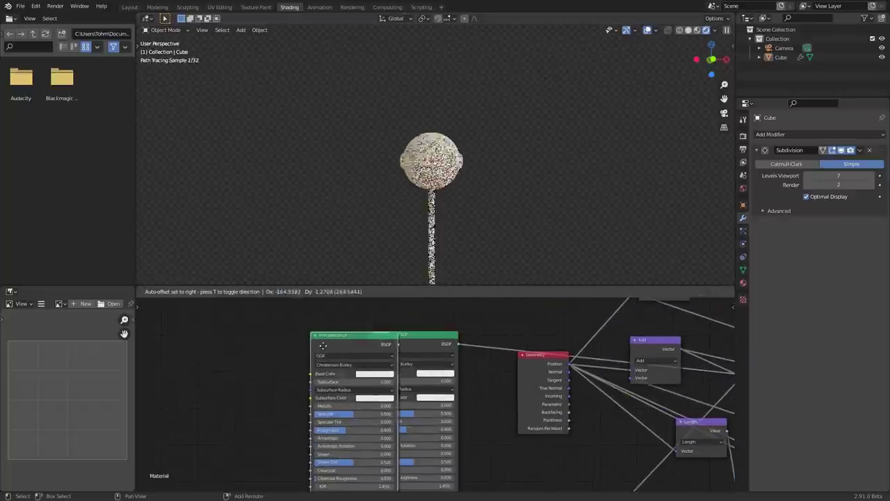
click(264, 335)
drag(435, 335, 392, 401)
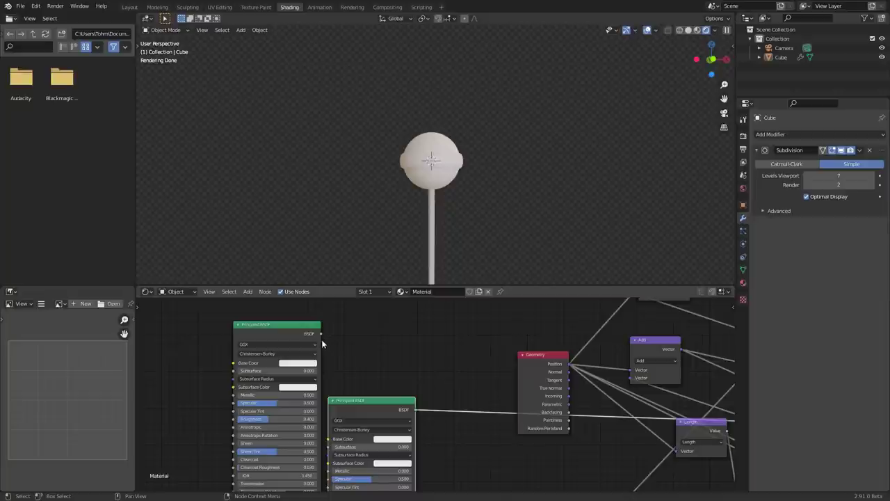
Step: Combine the two Principled BSDF nodes with a Mix Shader and place it just before the Geometry node
ctrl+alt+right_drag(301, 329, 377, 419)
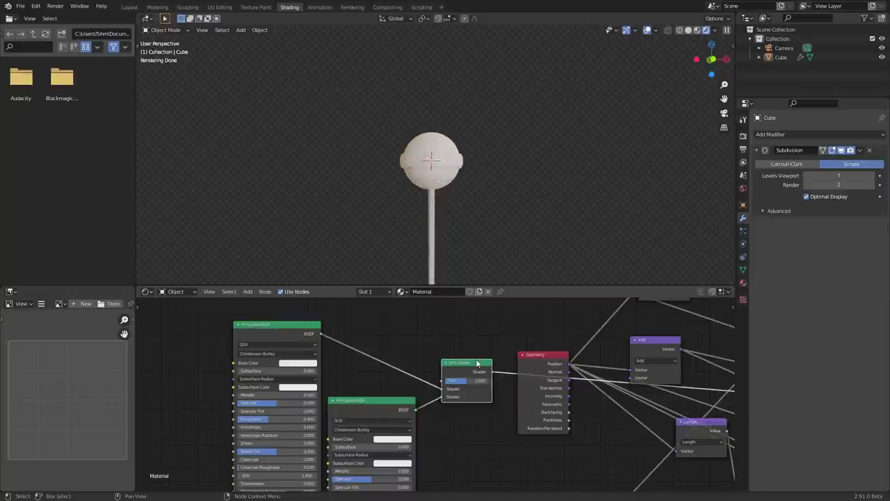
drag(466, 365, 458, 343)
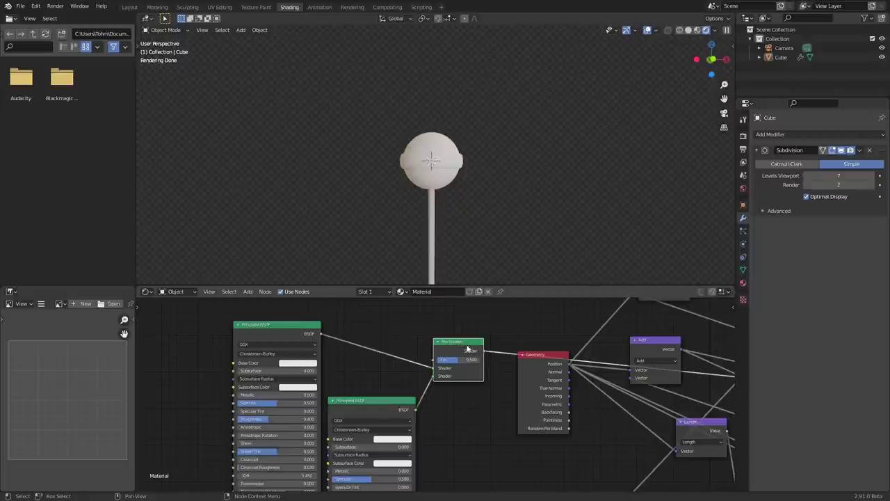
middle_drag(472, 368, 464, 367)
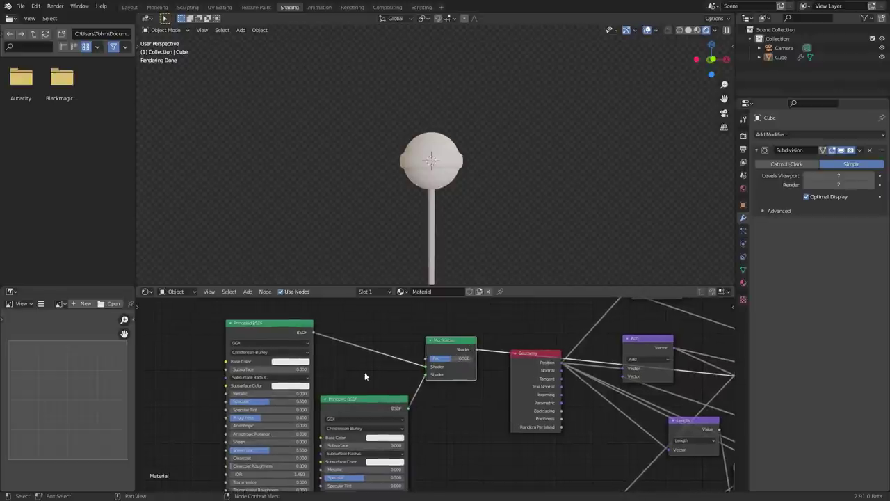
Step: Set the lower Principled BSDF's base color to red, keeping the Mix Shader factor at 0.5
click(382, 437)
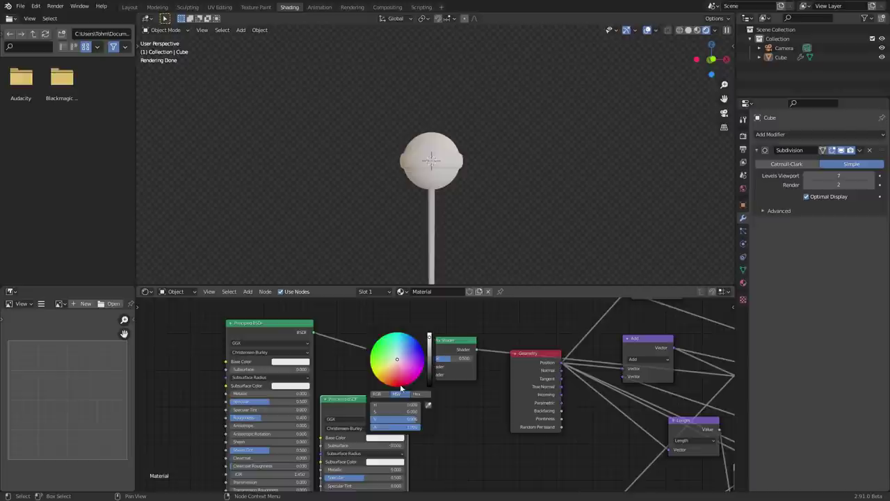
click(395, 388)
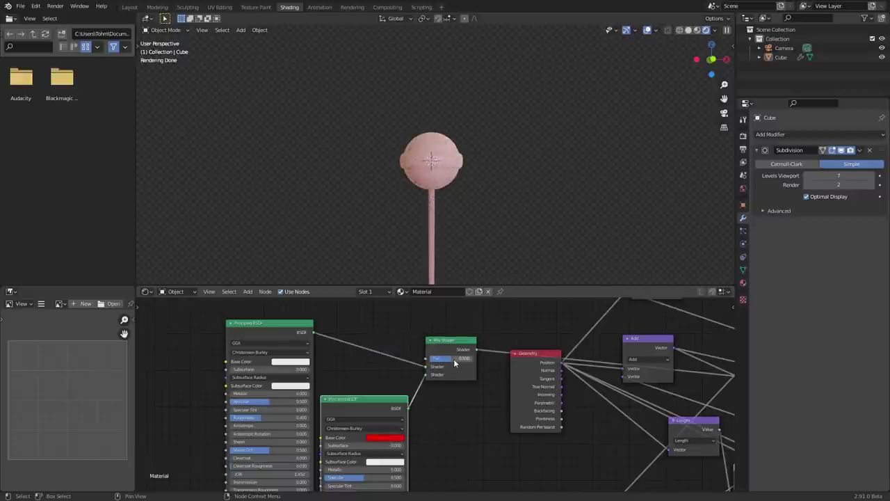
mouse_move(456, 362)
mouse_down()
mouse_move(479, 362)
mouse_move(434, 362)
mouse_move(465, 362)
mouse_move(451, 363)
mouse_up()
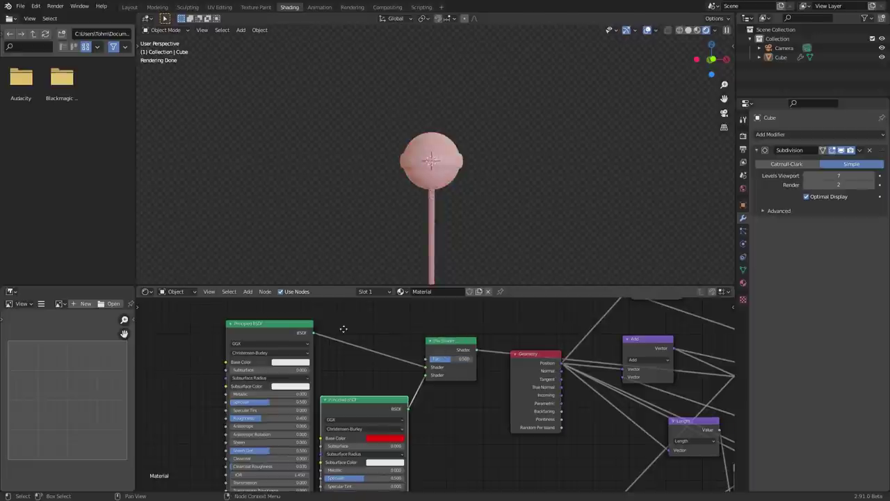
Step: Add a Texture Coordinate node before the Principled BSDF nodes and preview its Generated output on the lollipop
middle_drag(344, 329, 532, 373)
key(shift+a)
click(311, 319)
text(tex)
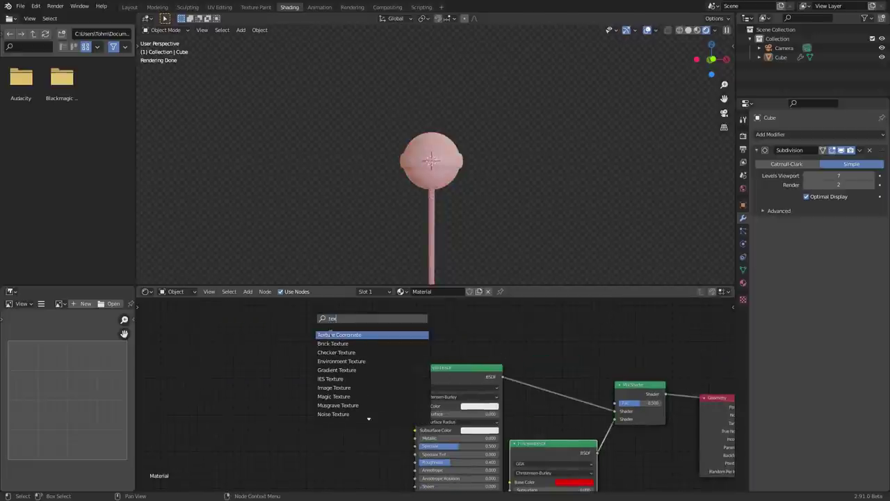
click(331, 336)
click(278, 339)
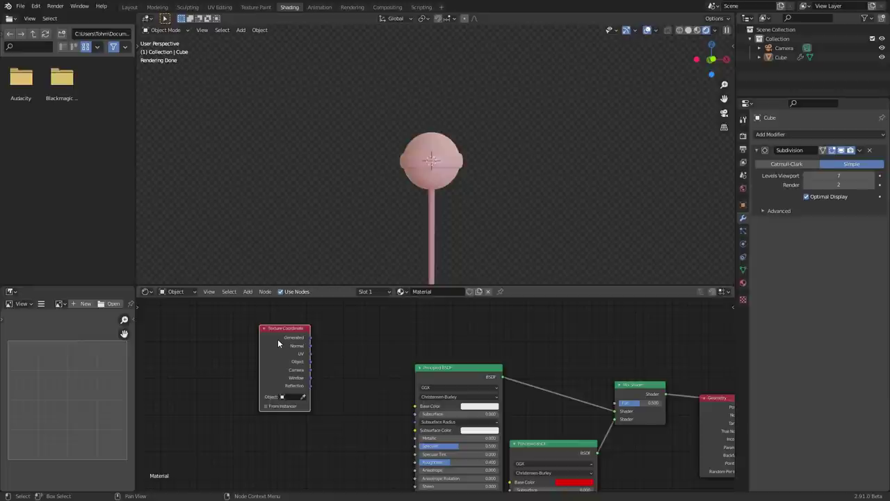
ctrl+shift+click(295, 330)
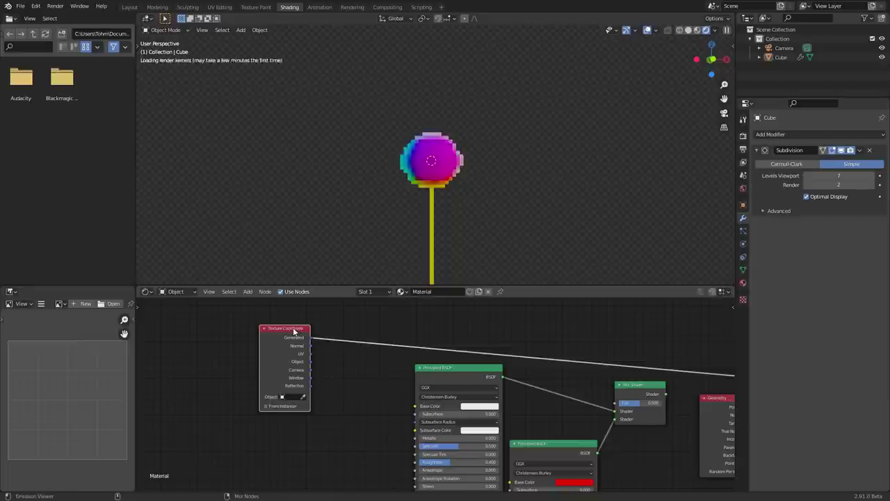
middle_drag(437, 164, 427, 181)
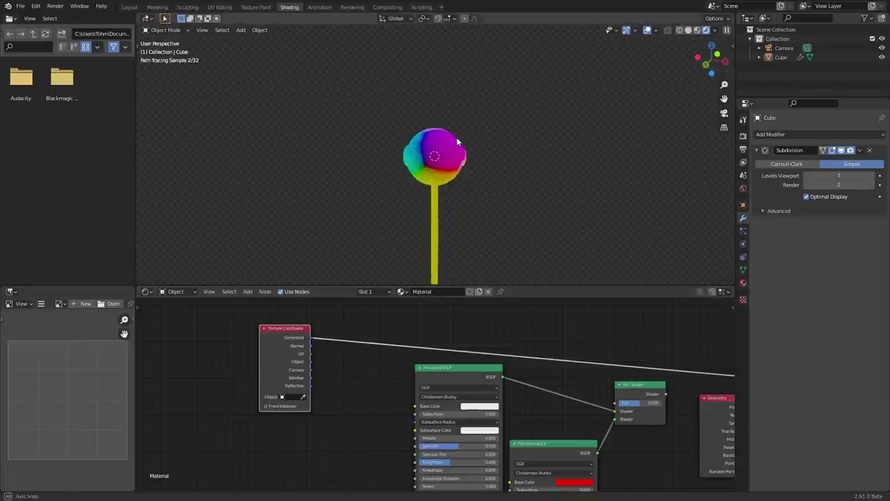
mouse_move(484, 175)
middle_down()
mouse_move(455, 199)
mouse_move(470, 208)
middle_up()
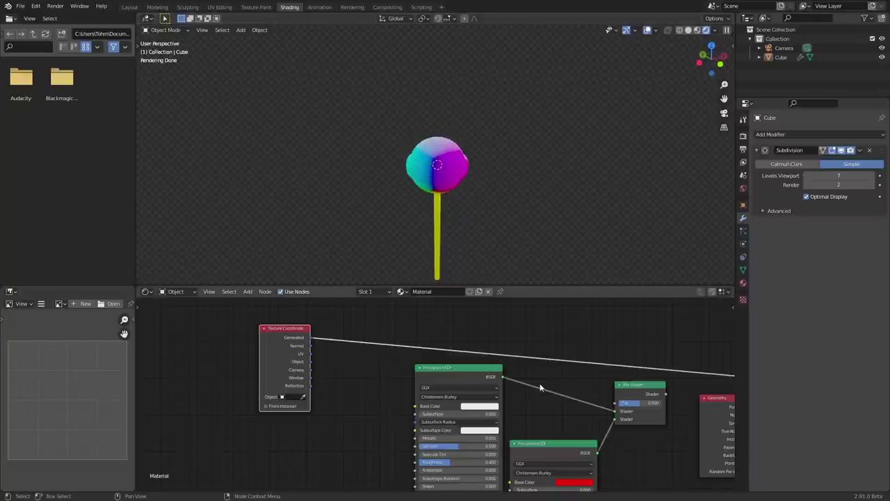
Step: Set the Vector Displacement node's scale to 0 to examine the Generated coordinates on the undisplaced cube
scroll(616, 401, down, 6)
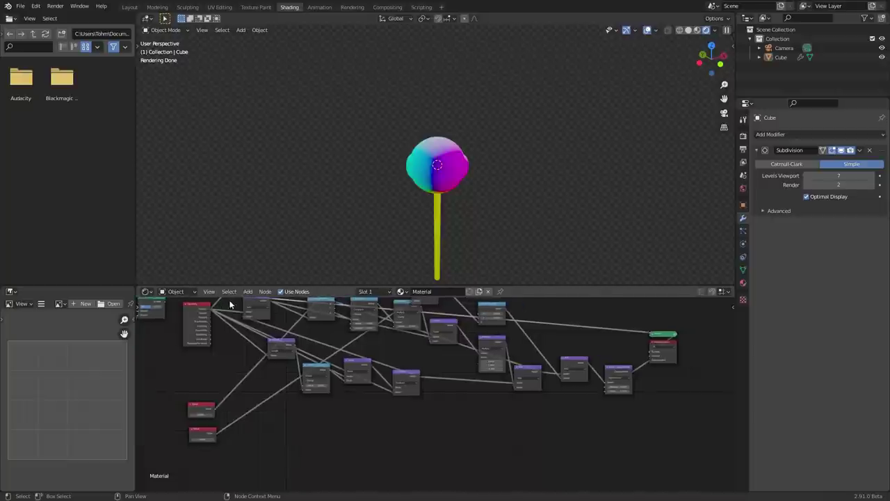
middle_drag(587, 339, 408, 354)
scroll(427, 376, up, 5)
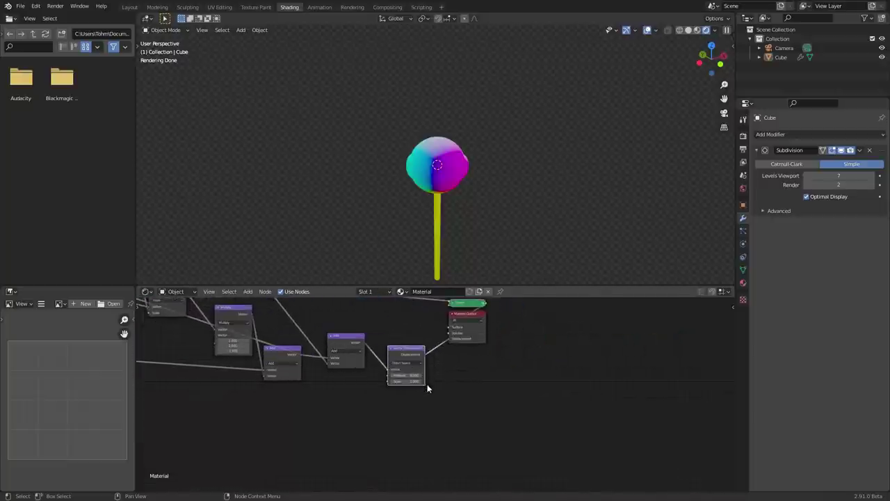
click(388, 366)
text(0)
key(Return)
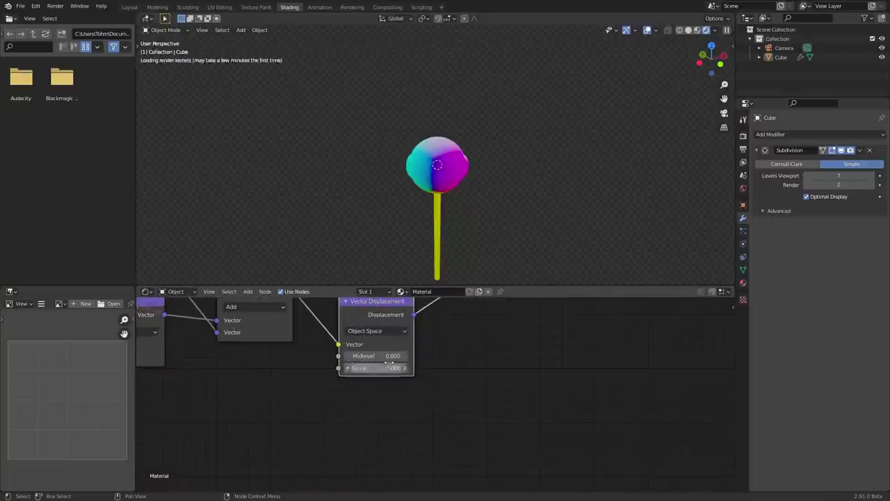
scroll(448, 158, up, 5)
middle_drag(466, 161, 412, 181)
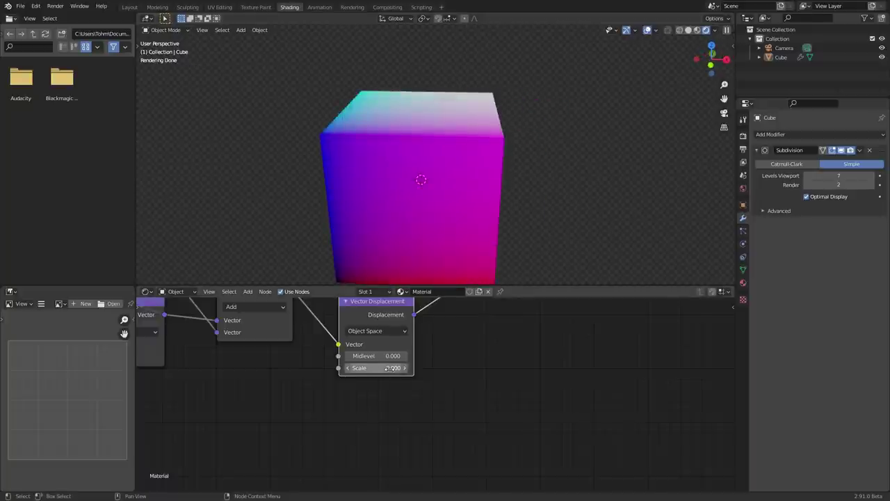
Step: Set the Vector Displacement node's scale back to 1 and inspect the coordinate colors on the lollipop
drag(389, 368, 440, 372)
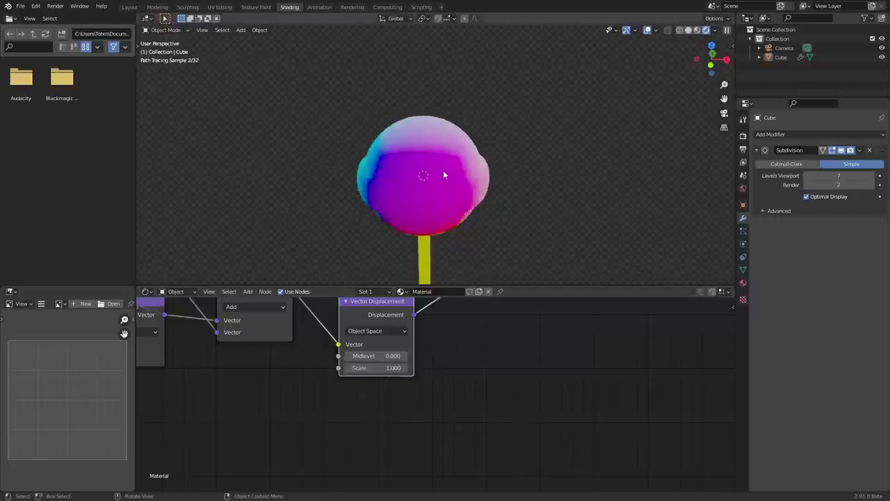
middle_drag(443, 174, 385, 155)
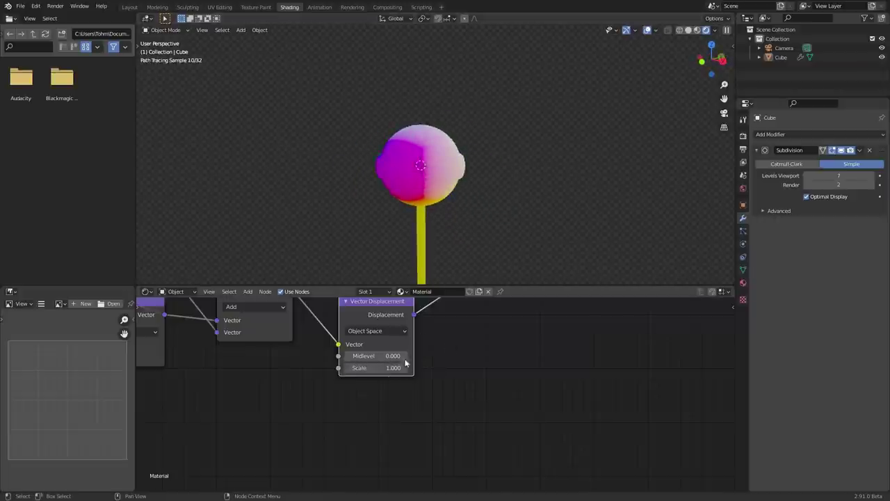
Step: Insert a Separate XYZ node on the Texture Coordinate's Generated link and preview its Z output
scroll(344, 360, down, 13)
middle_drag(280, 348, 607, 409)
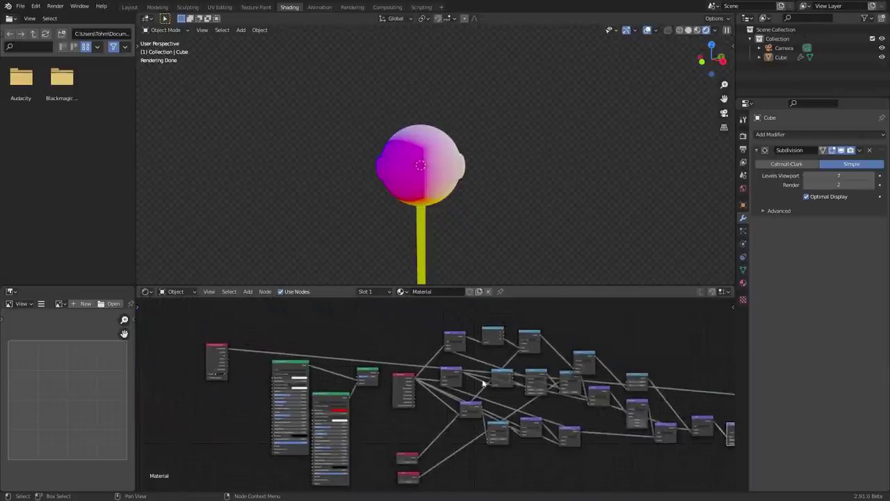
shift+middle_drag(427, 178, 457, 113)
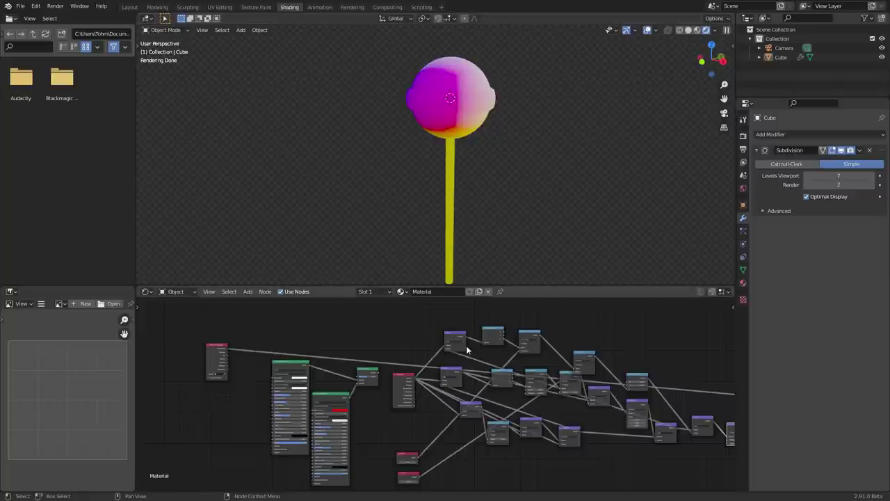
scroll(324, 349, up, 5)
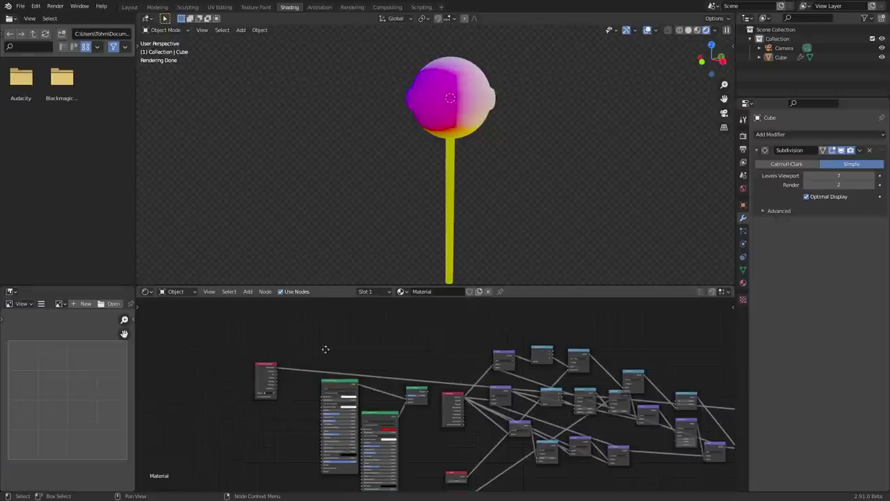
key(shift+a)
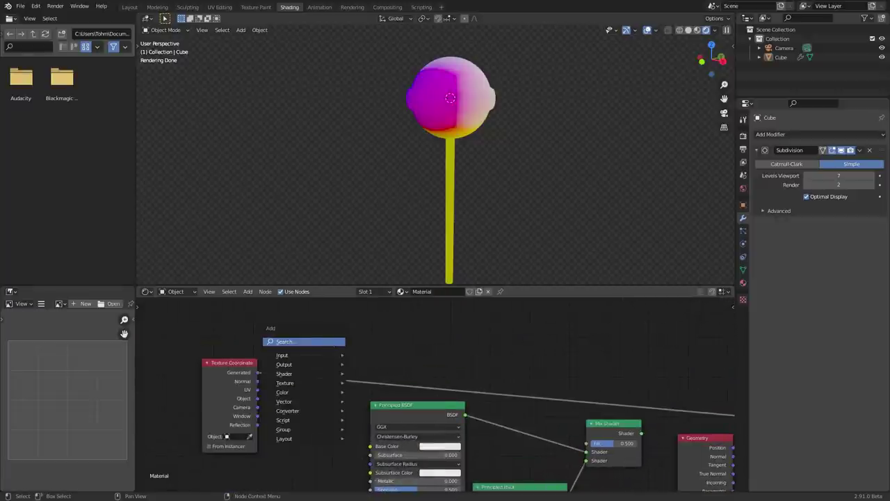
text(se)
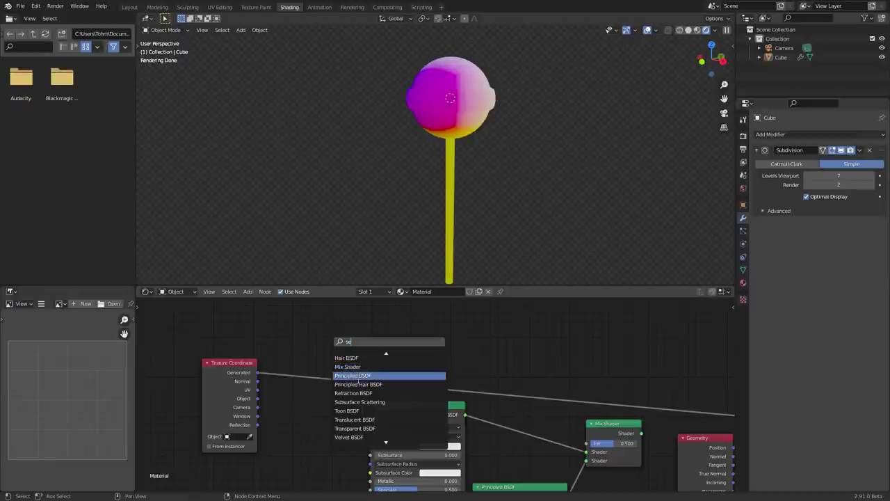
text(p)
click(351, 373)
click(329, 336)
ctrl+shift+click(328, 336)
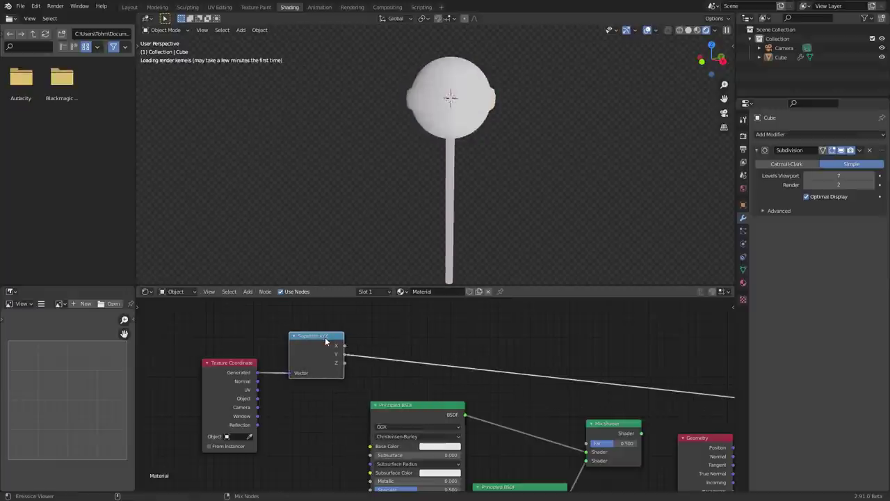
ctrl+shift+click(325, 337)
scroll(457, 132, up, 3)
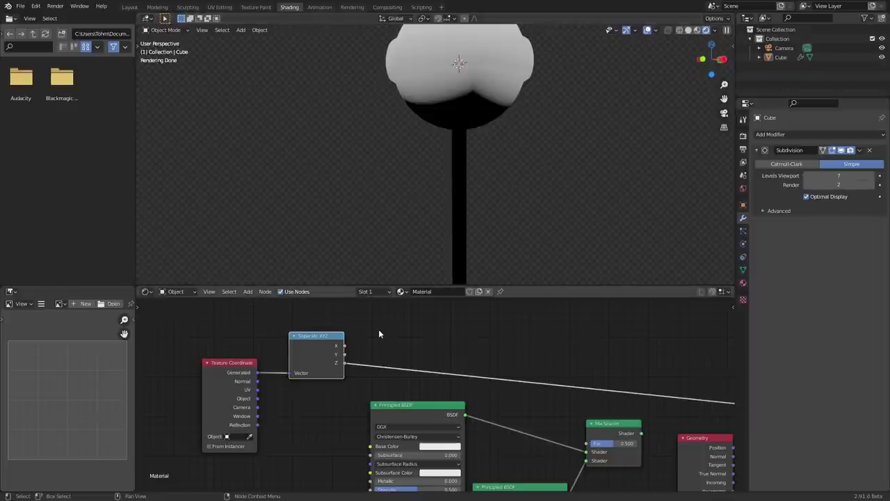
Step: Insert a Greater Than math node after the Generated Z output and set its threshold to 0
key(shift+a)
text(math gre)
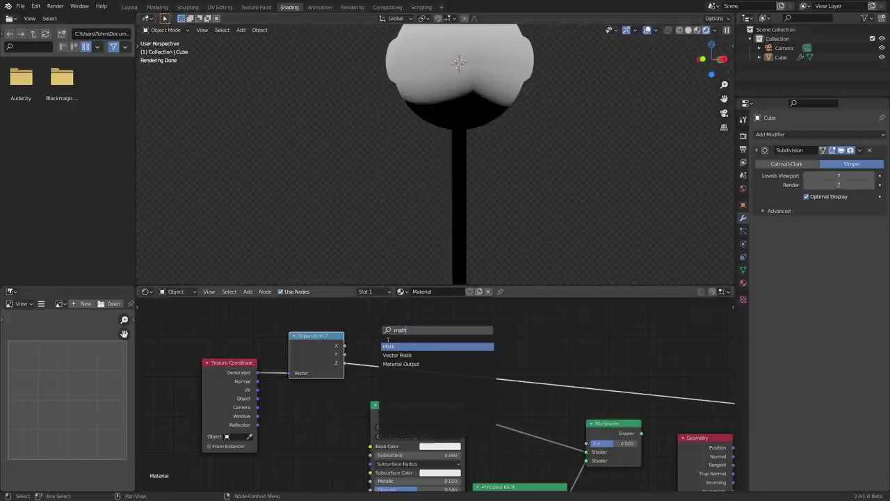
key(Return)
click(388, 351)
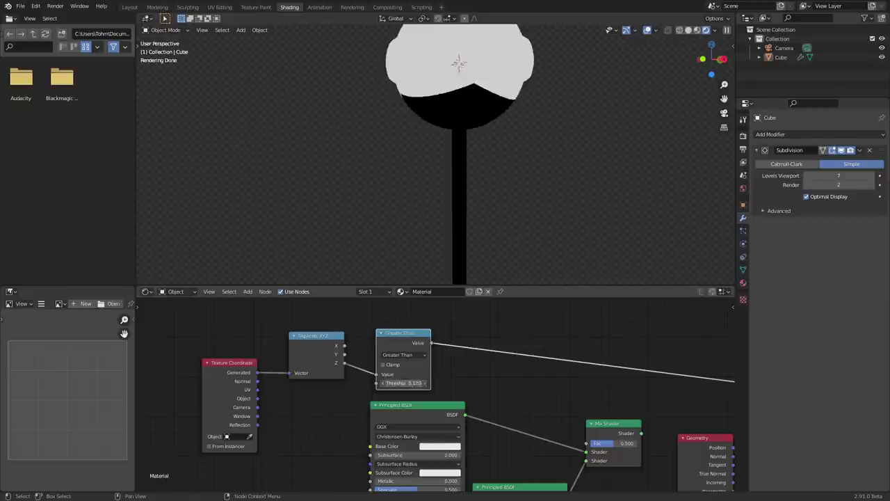
key(Return)
scroll(479, 129, up, 4)
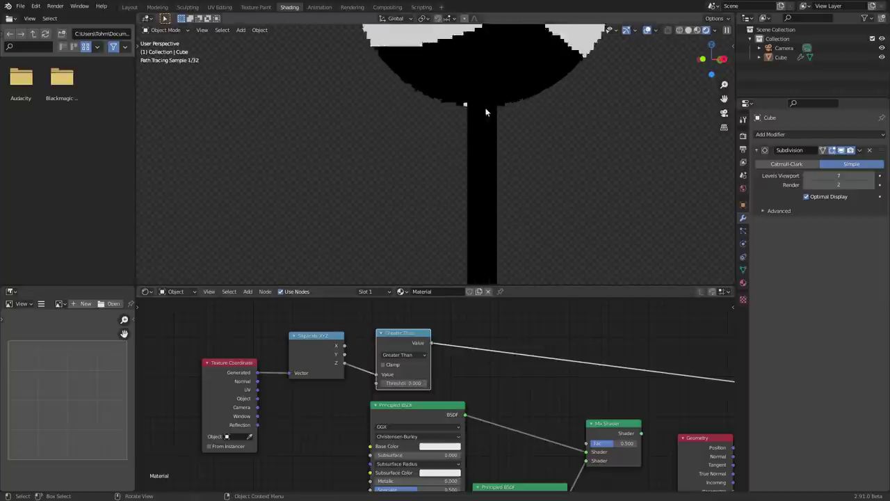
middle_drag(510, 47, 461, 136)
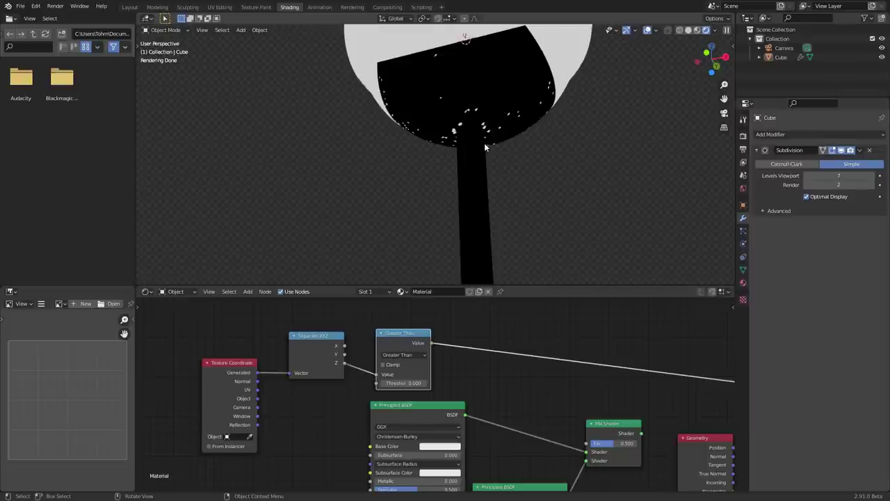
Step: Delete the Greater Than, Separate XYZ and Texture Coordinate nodes before the Principled BSDF nodes
key(x)
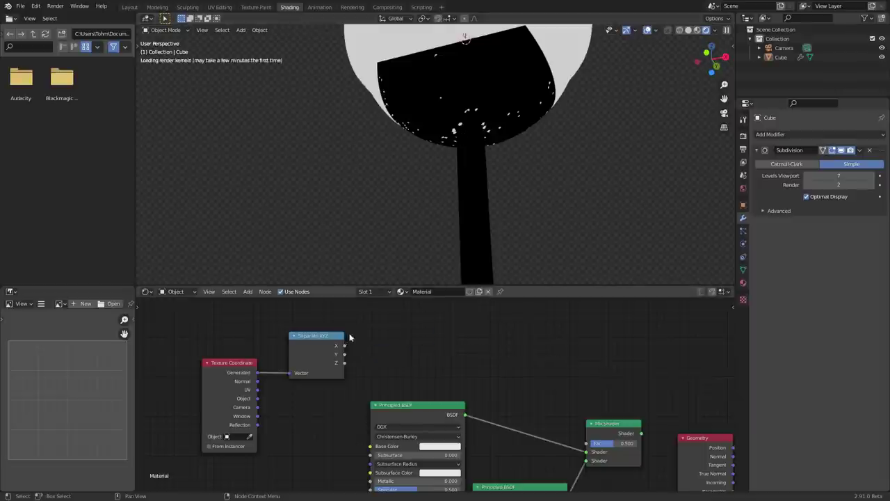
click(324, 339)
key(x)
click(245, 365)
key(x)
Step: Add a second Geometry node before the Principled BSDF nodes and preview its Position output
middle_drag(264, 369, 310, 309)
key(shift+a)
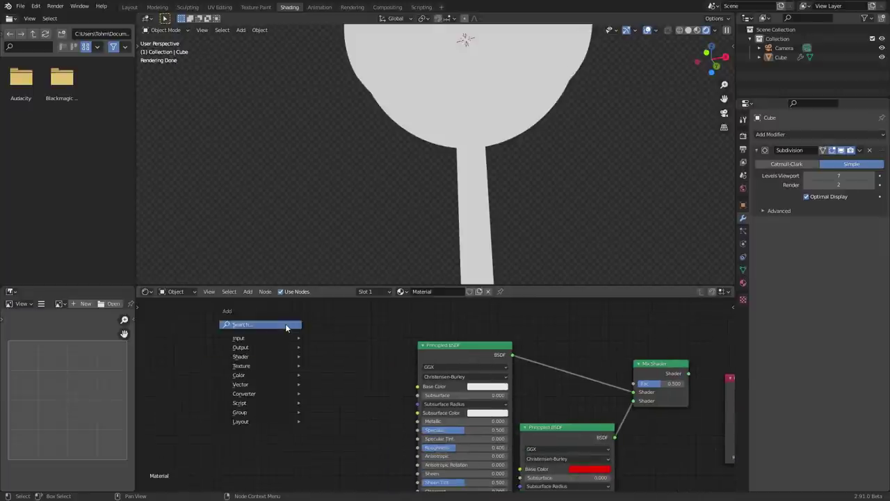
text(ge)
key(Return)
click(218, 339)
ctrl+shift+click(217, 338)
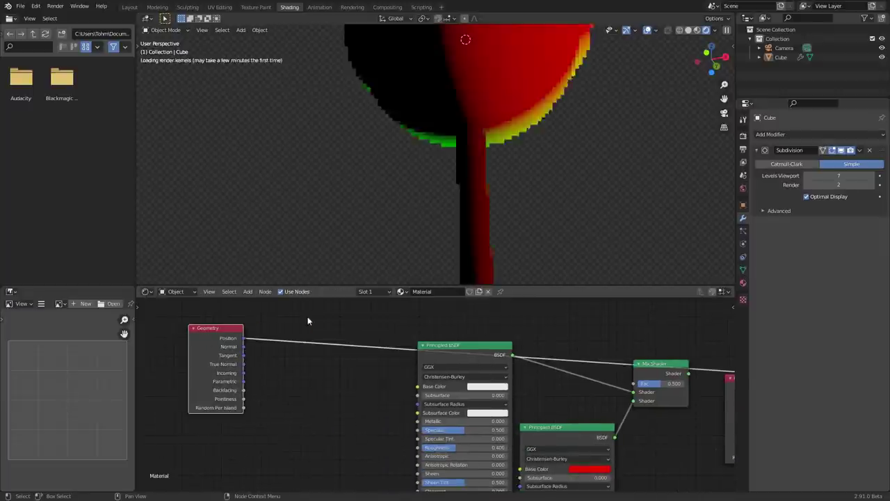
Step: Insert a Separate XYZ node on the new Geometry node's Position link and preview its Z output
key(shift+a)
text(se)
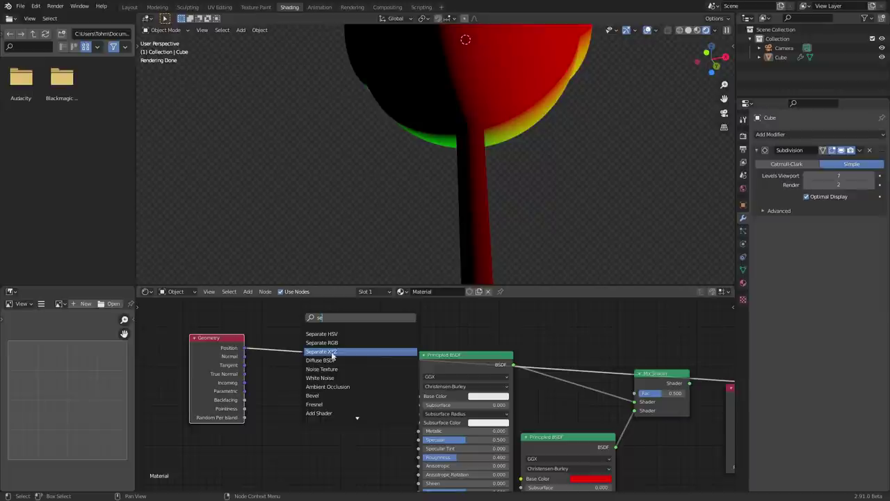
click(332, 351)
click(304, 318)
scroll(496, 118, down, 5)
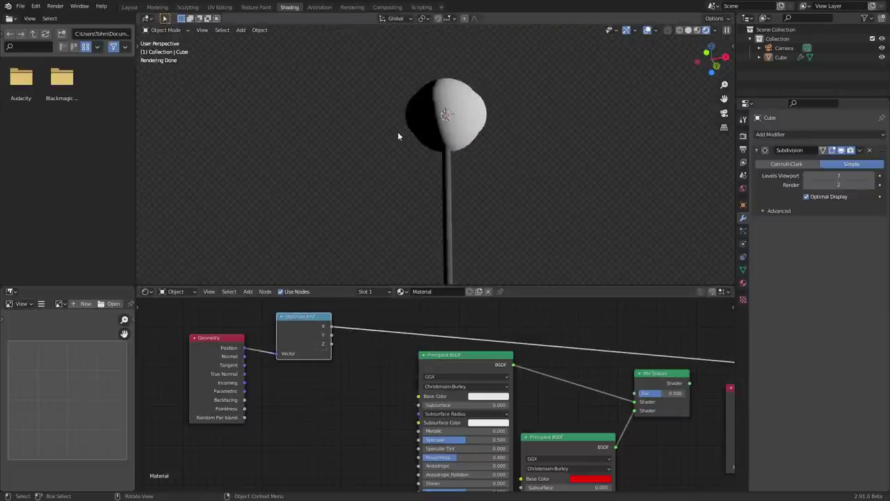
ctrl+shift+click(304, 321)
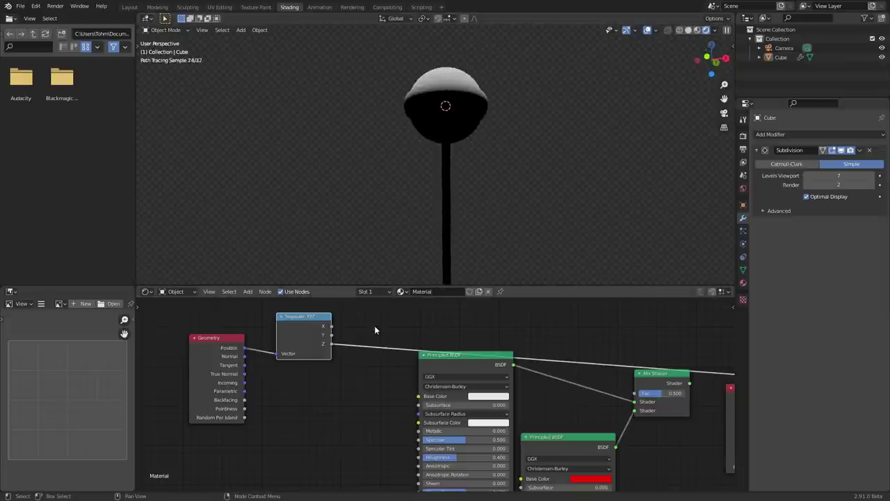
Step: Move the new Geometry and Separate XYZ nodes farther away from the Principled BSDF nodes
middle_drag(322, 372, 332, 397)
drag(332, 397, 222, 366)
drag(299, 356, 230, 331)
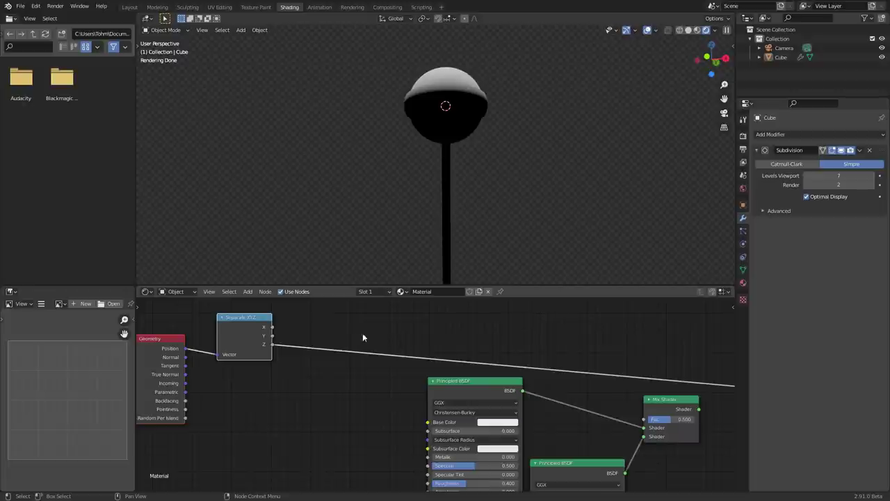
Step: Insert a Math node set to Greater Than on the Separate XYZ node's Z link
scroll(362, 333, up, 2)
key(shift+a)
click(332, 337)
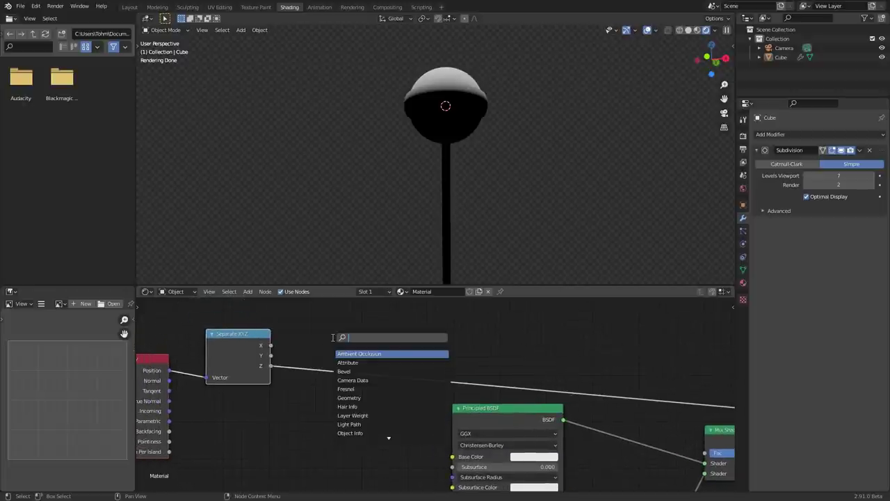
text(math)
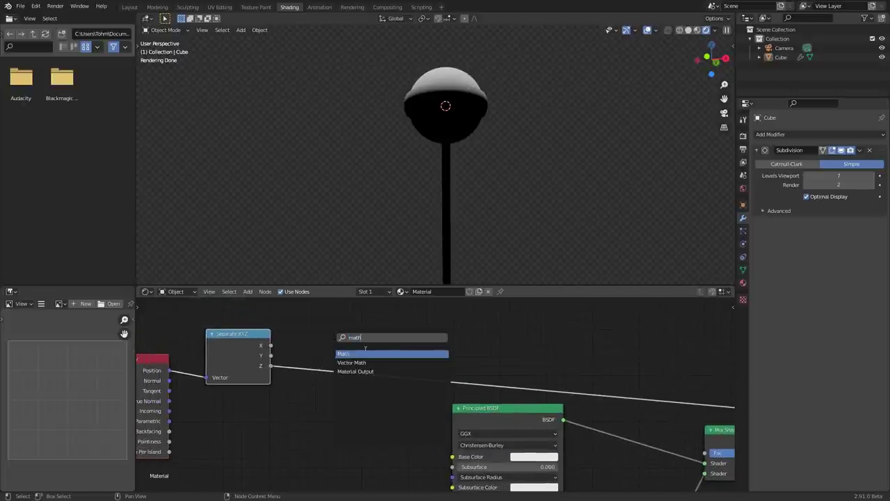
key(Return)
click(332, 357)
click(334, 374)
click(404, 288)
Step: Set the Greater Than node's threshold to -1 to separate the candy from the stick
drag(354, 403, 334, 403)
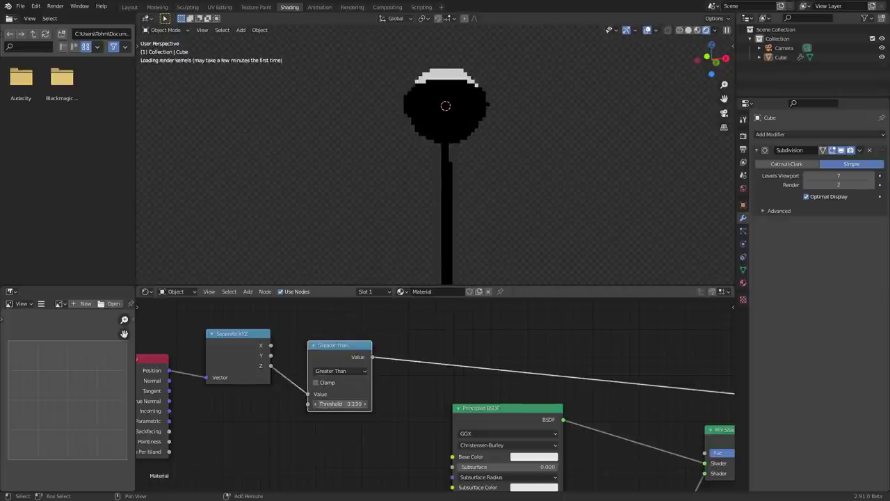
click(356, 404)
text(-0.22)
key(BackSpace)
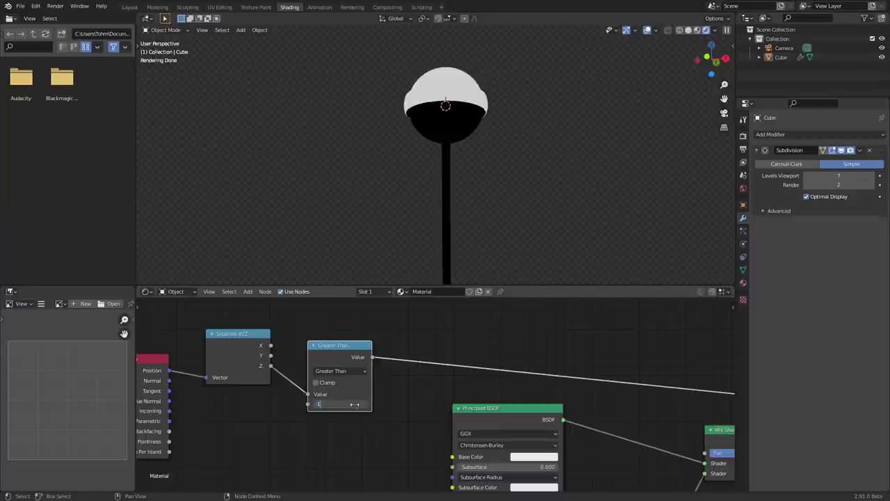
text(1)
key(Return)
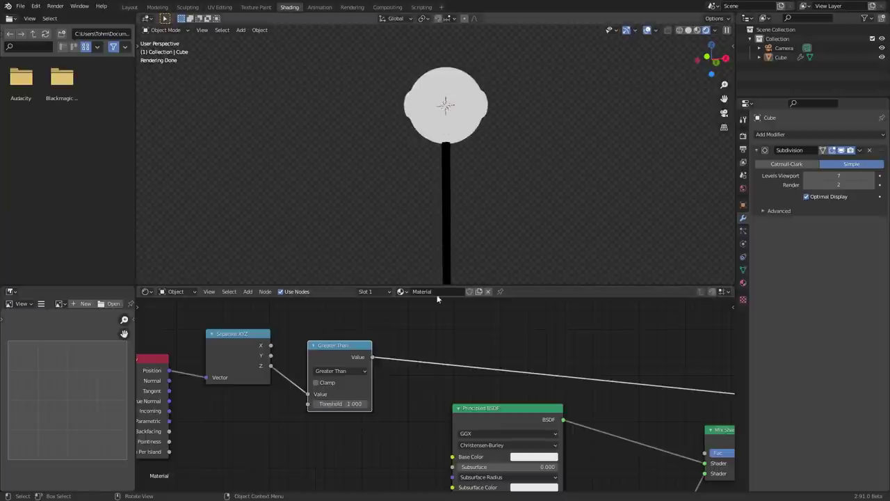
Step: Connect the Greater Than value to the Mix Shader's factor and preview the mixed candy and stick materials
scroll(430, 378, down, 3)
middle_drag(430, 377, 343, 350)
drag(303, 345, 520, 390)
middle_drag(456, 131, 456, 167)
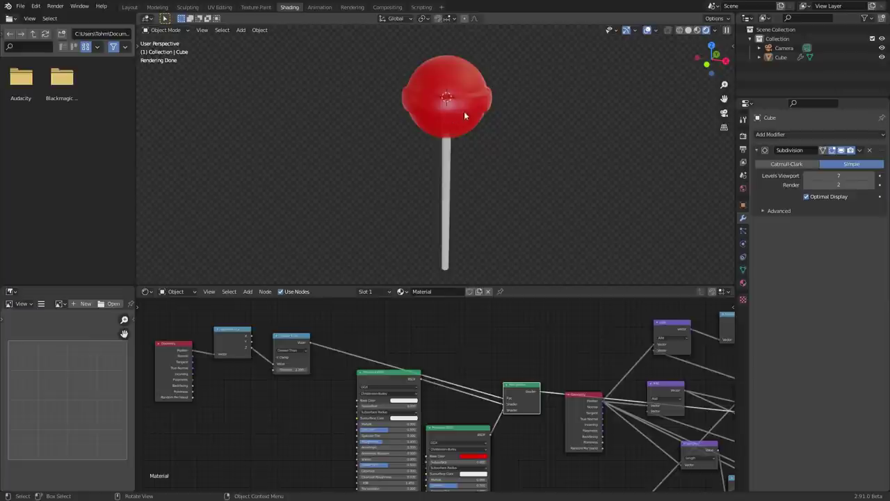
Step: Try moving the lollipop around in the viewport to test the border between the candy and stick materials
scroll(447, 117, down, 1)
middle_drag(447, 117, 421, 103)
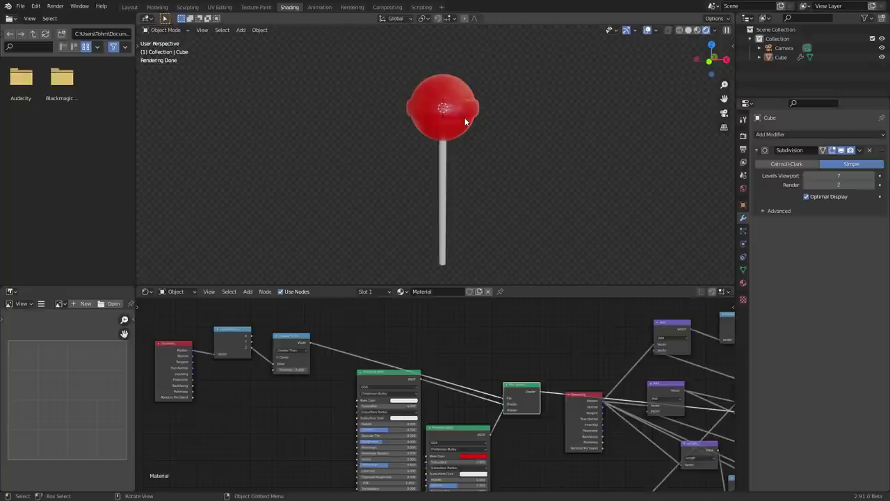
middle_drag(194, 357, 320, 358)
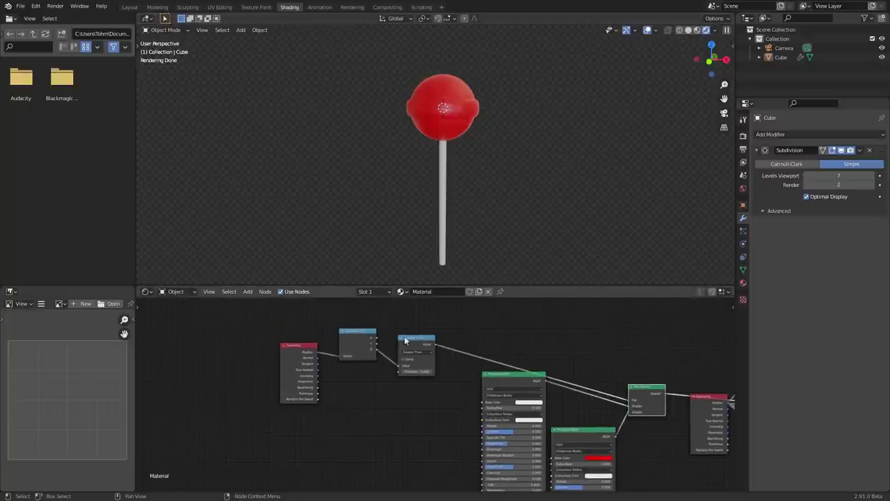
click(457, 129)
key(g)
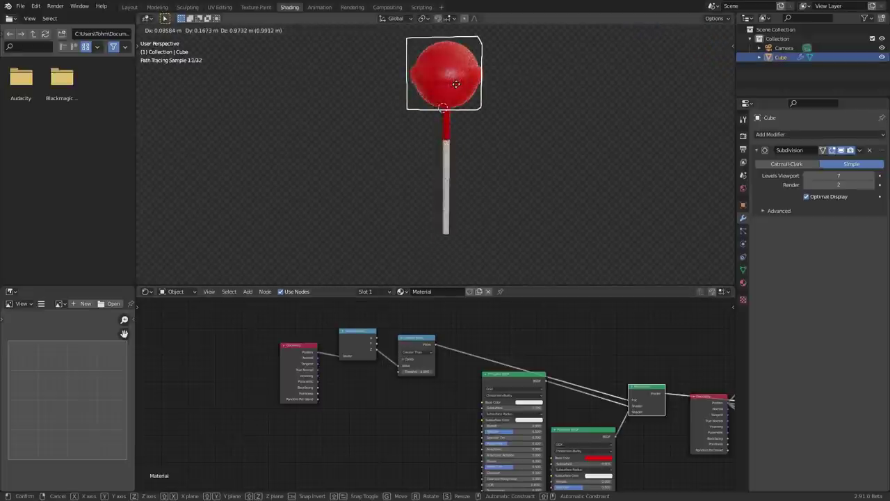
click(456, 83)
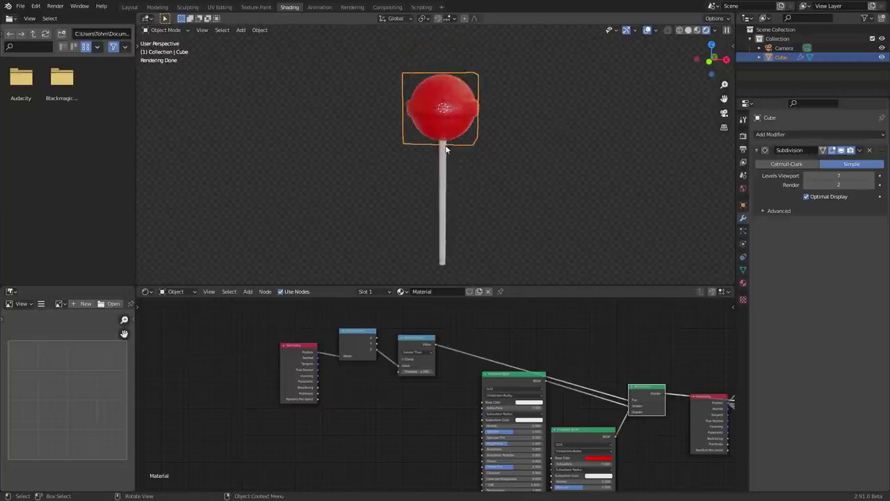
key(g)
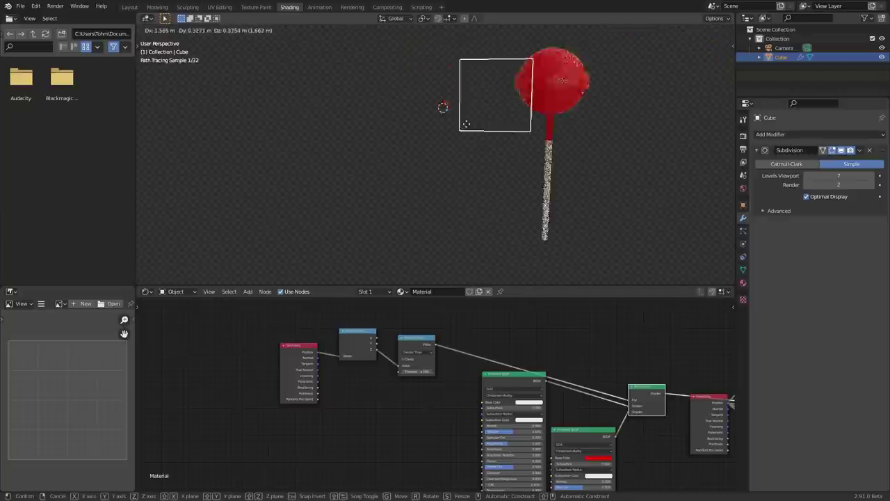
click(473, 174)
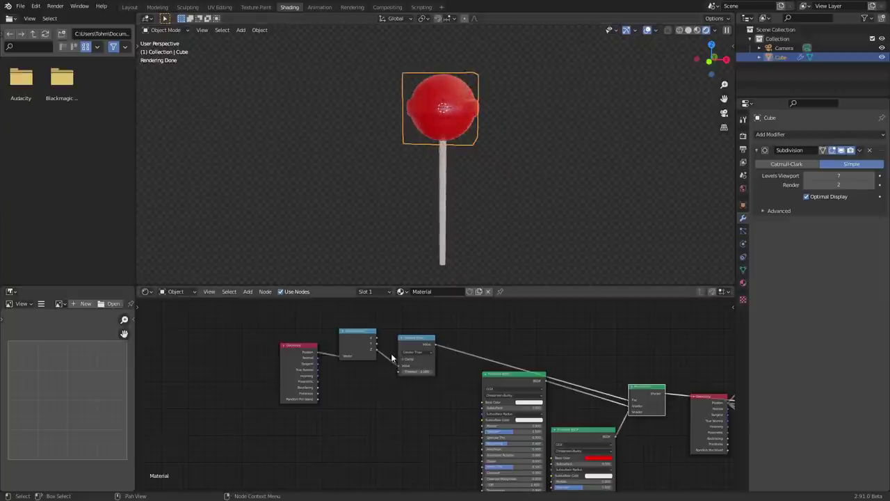
Step: Move the mask's Geometry node farther away from the Separate XYZ node to make room between them
scroll(462, 123, up, 2)
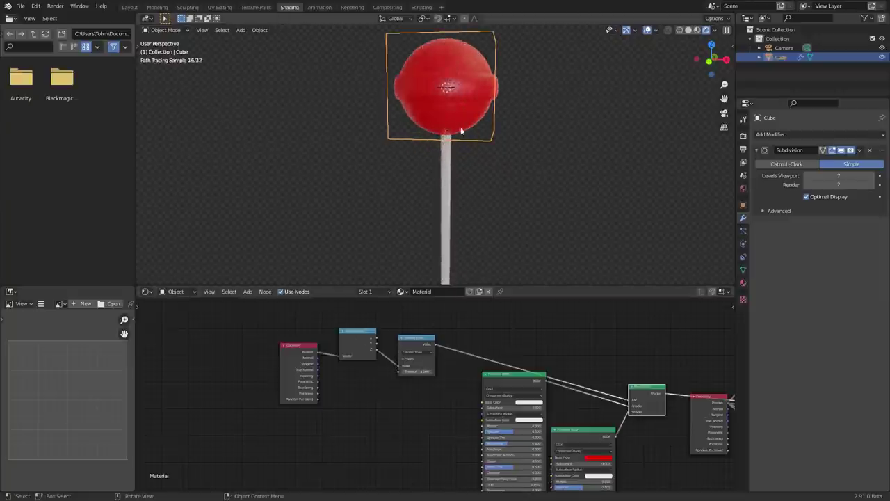
middle_drag(345, 375, 420, 398)
scroll(415, 394, up, 1)
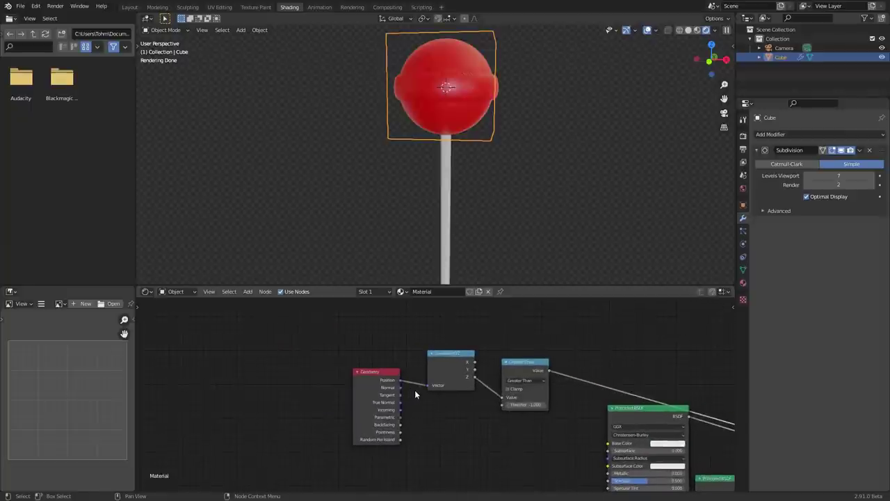
drag(383, 384, 295, 372)
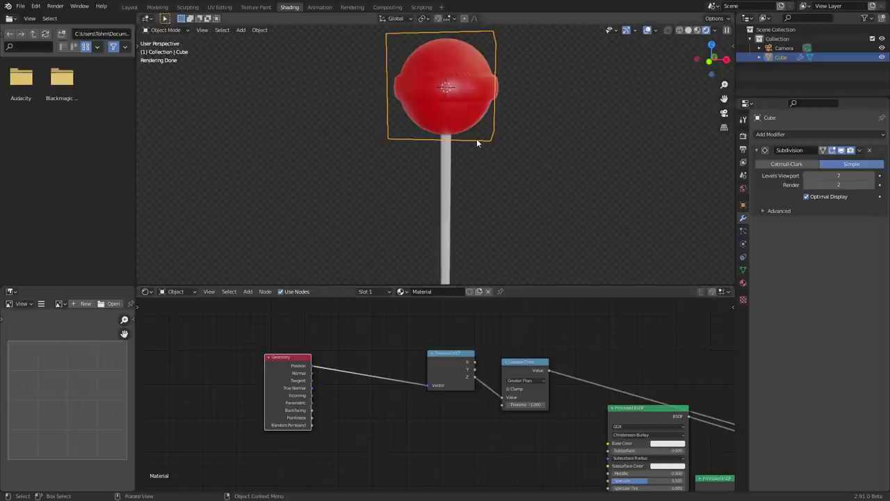
Step: Display the lollipop's transform values and test-move it to compare its location with the material border, undoing the moves
key(g)
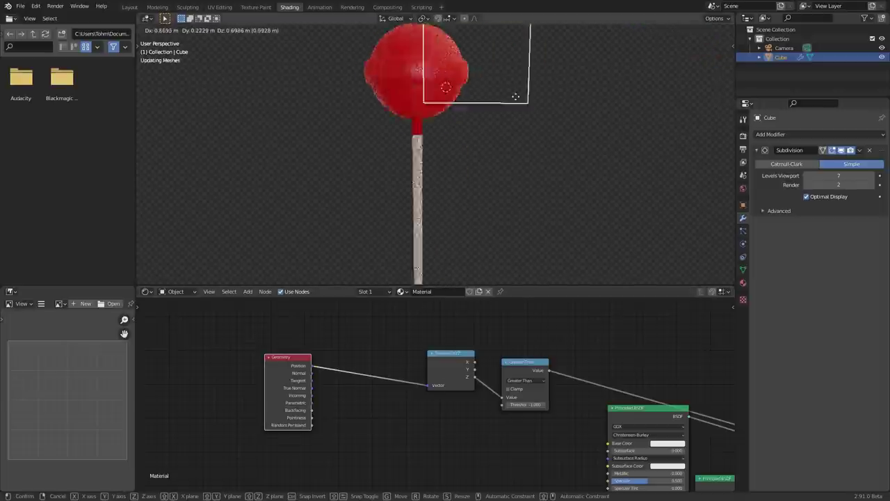
click(491, 121)
key(n)
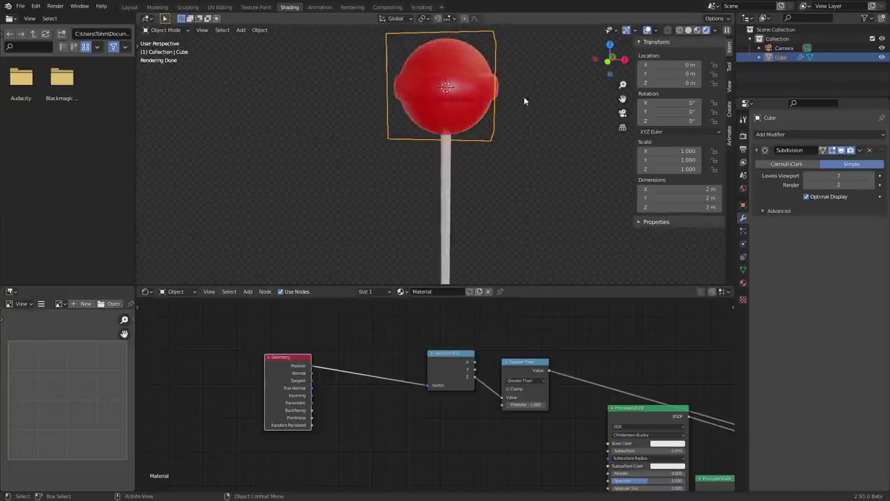
key(g)
click(491, 97)
key(ctrl+z)
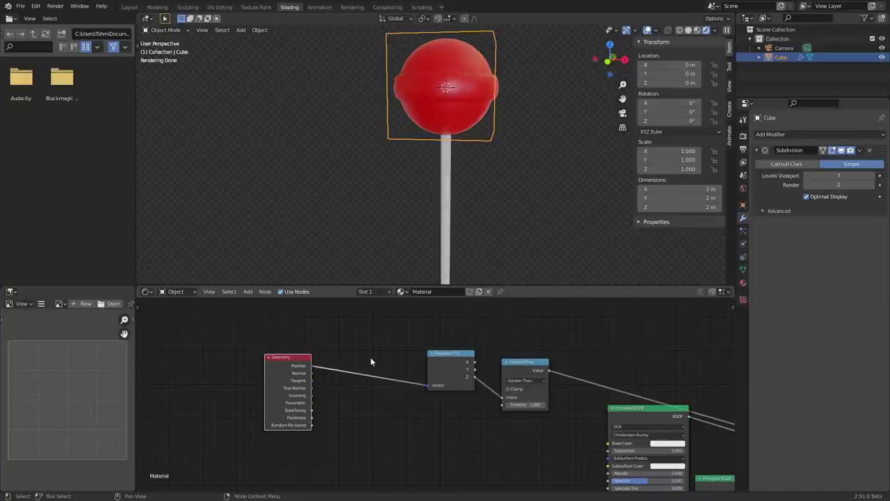
Step: Add an Object Info node and place it below the mask's Geometry node
scroll(370, 357, up, 1)
middle_drag(369, 360, 432, 345)
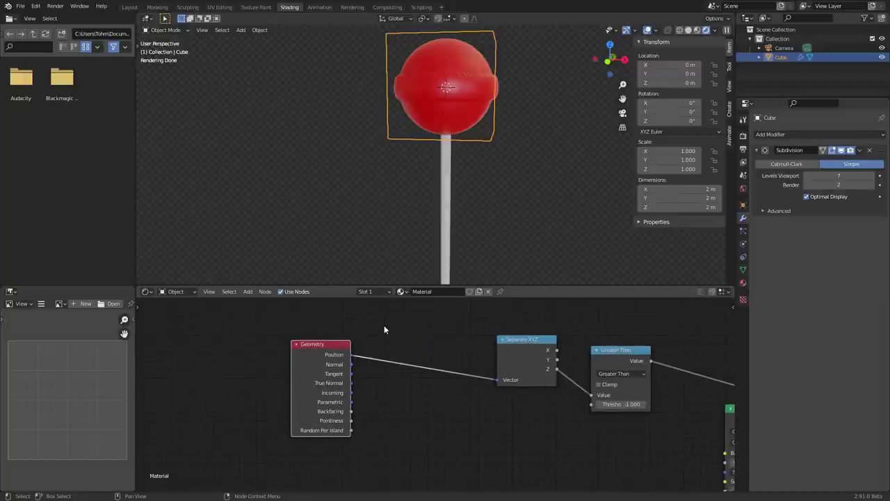
key(shift+a)
click(383, 325)
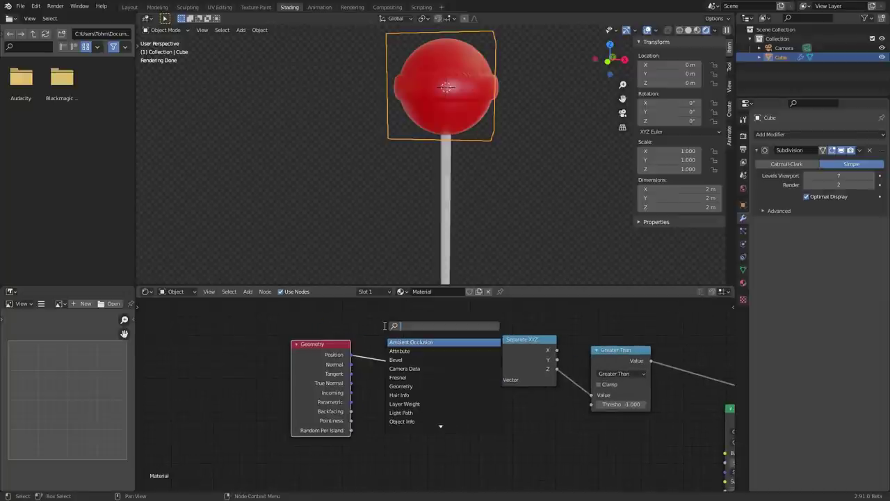
text(obj)
key(Return)
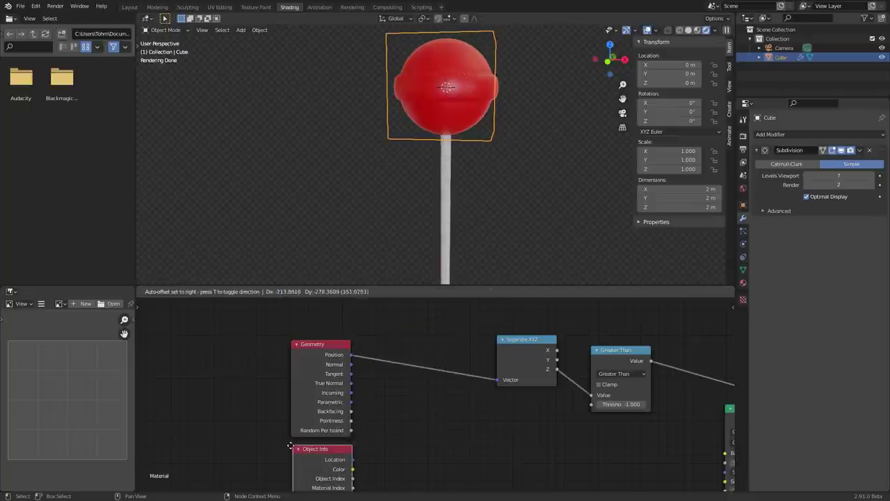
click(286, 449)
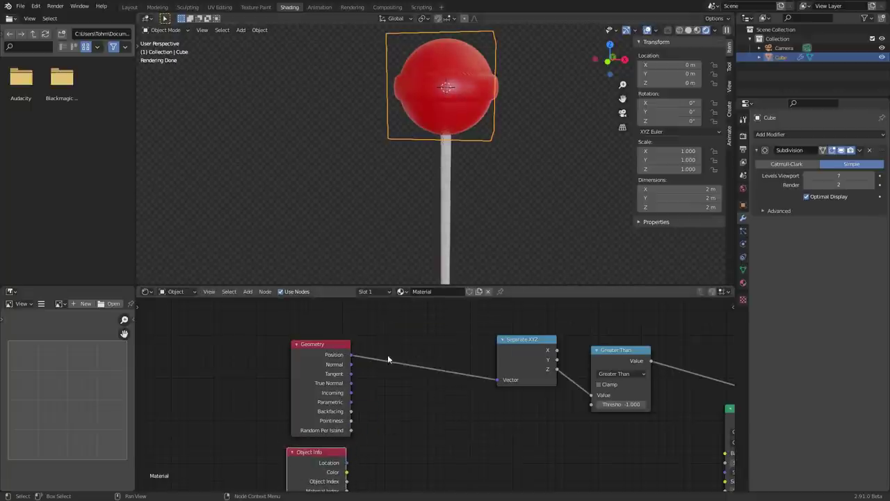
Step: Try pulling a link from Object Info's Location output and moving the lollipop, undoing both
middle_drag(387, 355, 346, 323)
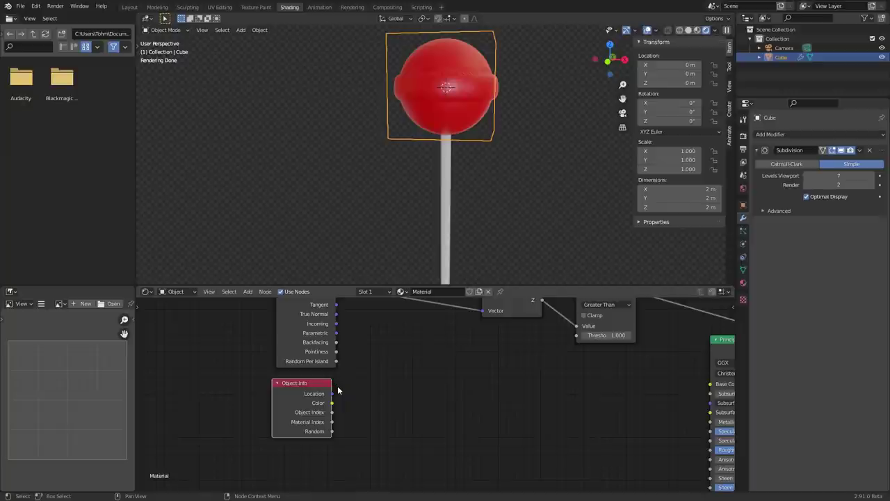
drag(332, 393, 426, 366)
drag(331, 396, 371, 383)
key(ctrl+z)
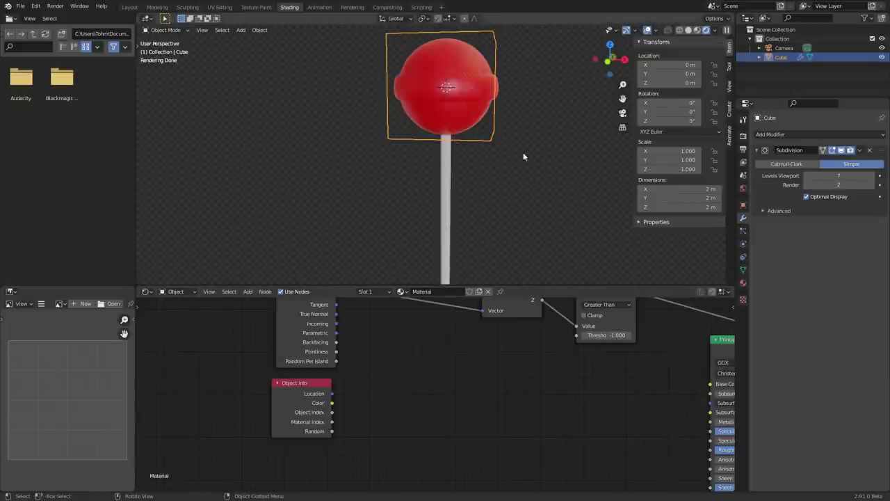
key(g)
click(476, 123)
key(ctrl+z)
Step: Insert a Vector Math node on the link between Geometry's Position output and the Separate XYZ node
middle_drag(348, 365, 335, 432)
key(shift+a)
click(359, 331)
text(add)
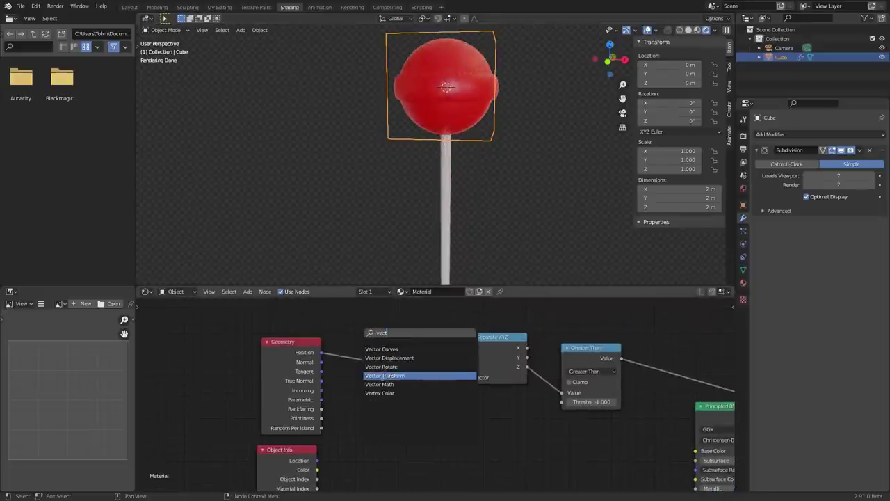
click(379, 374)
click(370, 368)
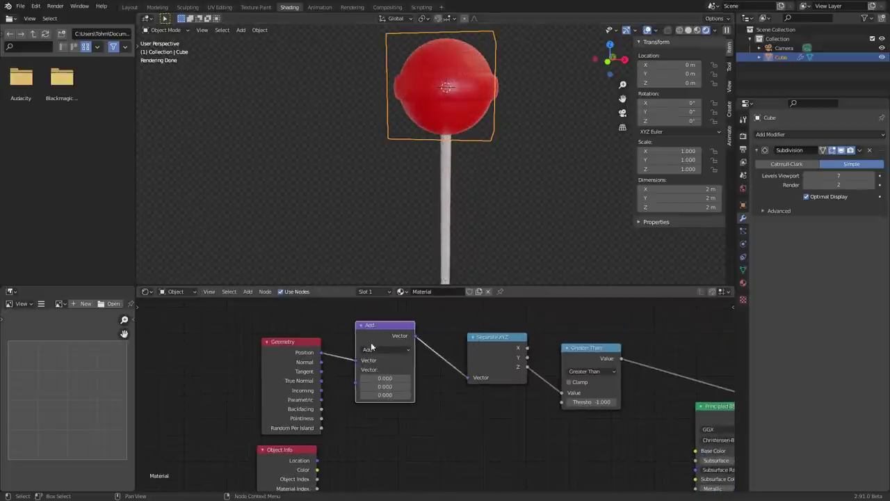
Step: Set the Vector Math node to Subtract and connect Object Info's Location to its second vector input
scroll(334, 367, down, 6)
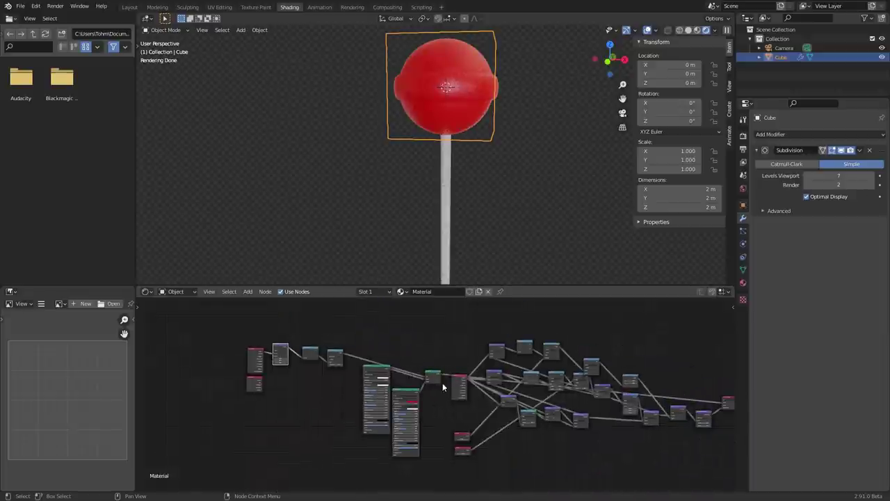
middle_drag(450, 381, 560, 395)
scroll(363, 379, up, 10)
middle_drag(357, 369, 449, 395)
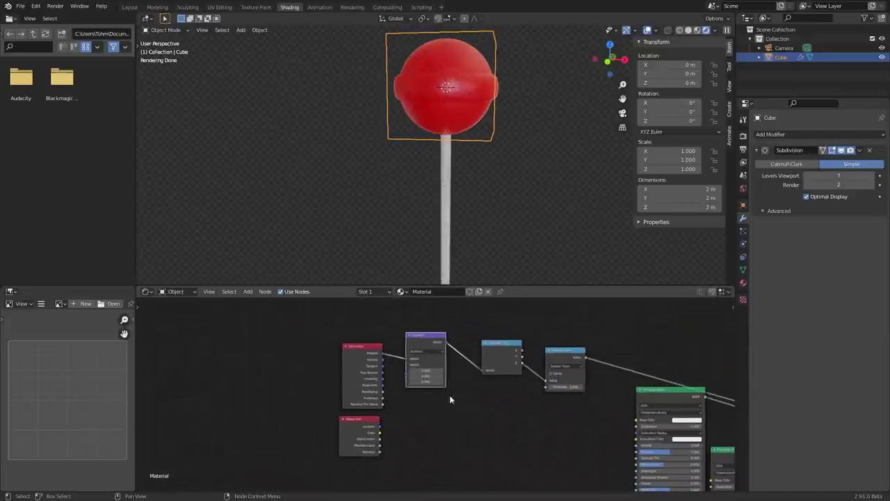
scroll(448, 392, up, 4)
scroll(434, 370, up, 1)
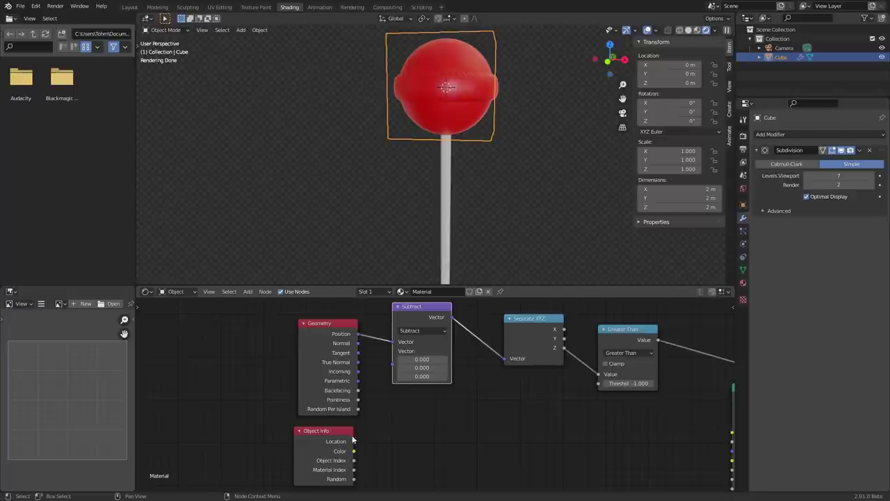
drag(353, 441, 391, 363)
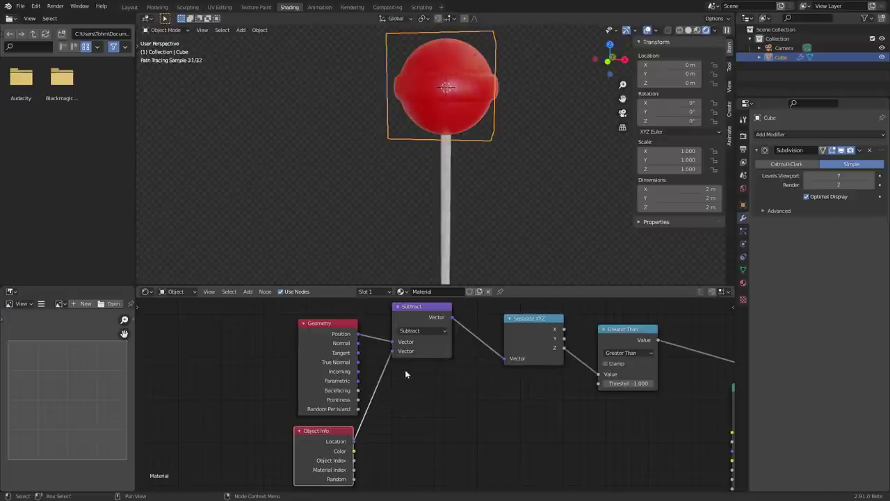
Step: Test-move the lollipop to about X 4.74 m, Y 1.26 m, Z 2.94 m, and try cutting the Location link before restoring it
key(g)
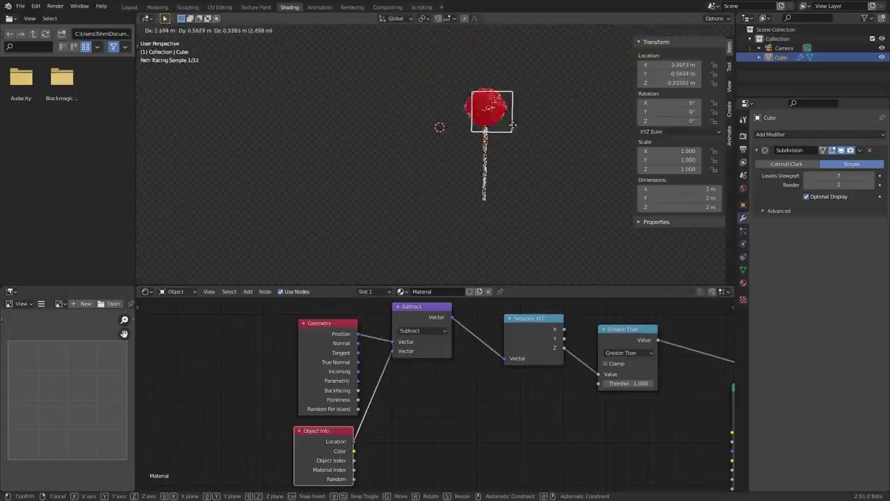
click(484, 136)
key(ctrl+z)
key(g)
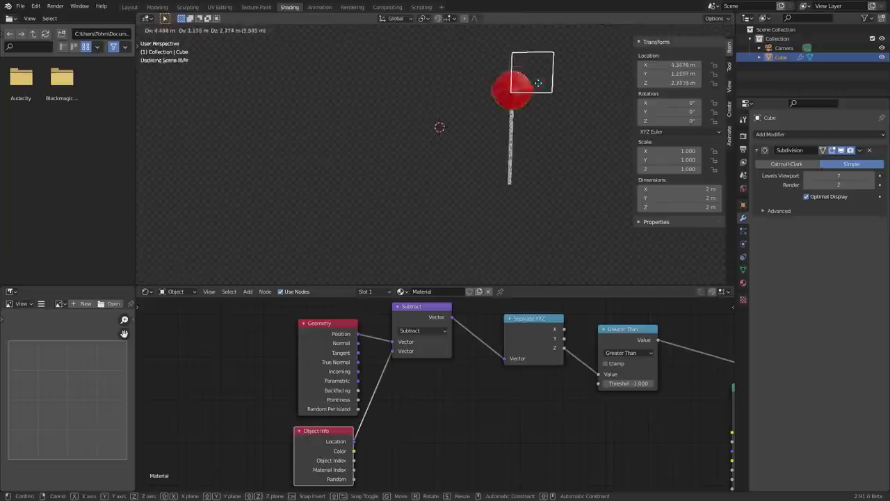
click(541, 82)
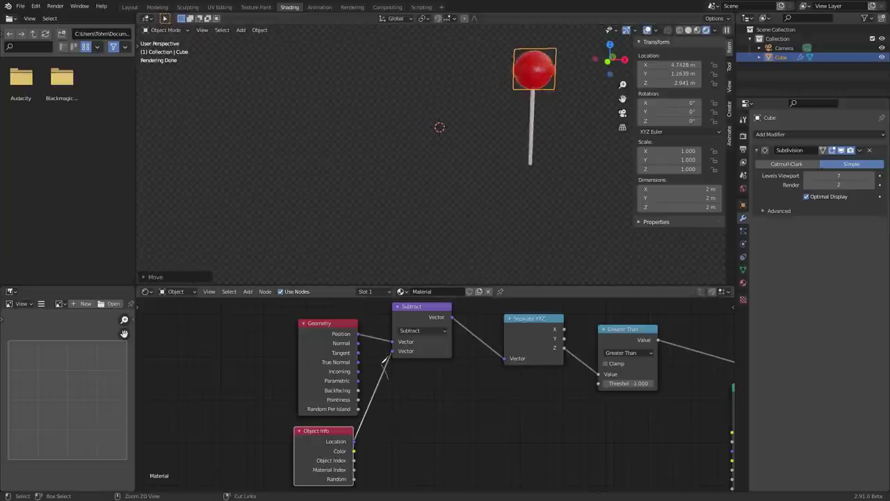
drag(383, 357, 381, 364)
key(ctrl+z)
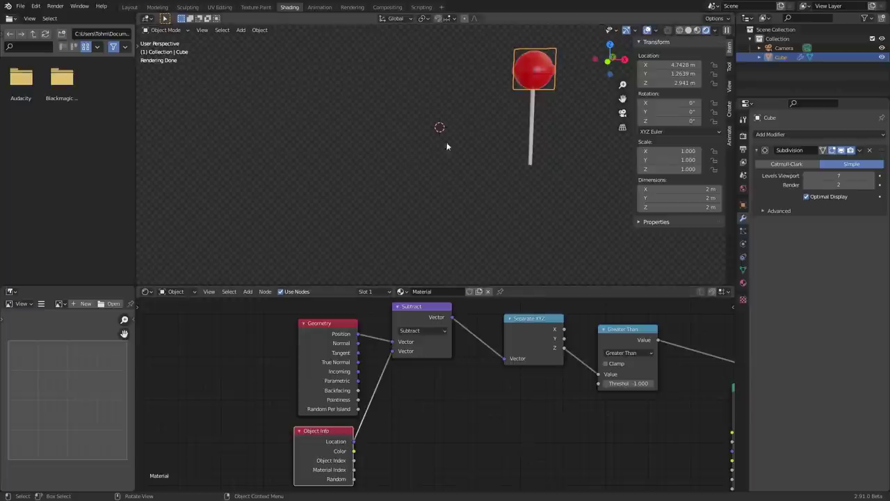
Step: Move the lollipop back near the world origin, at about X 0.15 m, Y 0.10 m, Z 0.48 m
middle_drag(598, 400, 343, 394)
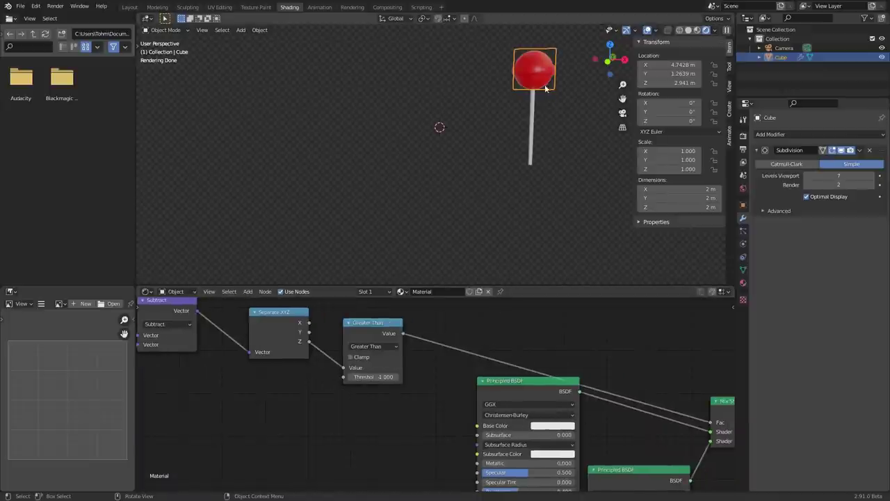
key(g)
click(454, 132)
scroll(453, 128, down, 4)
scroll(487, 110, up, 5)
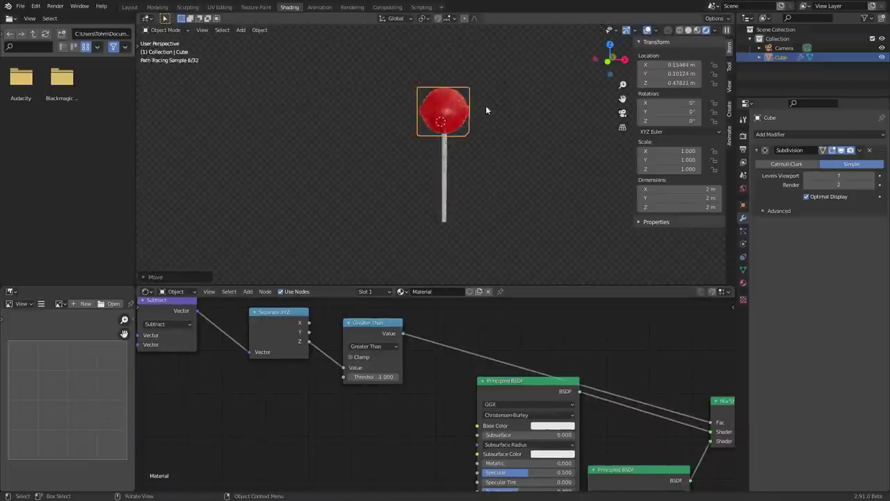
Step: Try rotating the lollipop freely to test the material mask, and clear its rotation again
key(r)
click(498, 185)
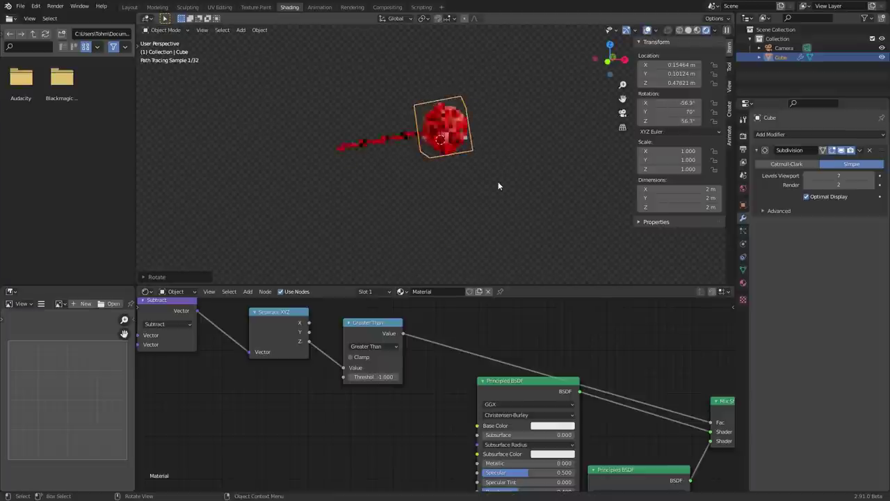
key(alt+r)
middle_drag(245, 329, 412, 354)
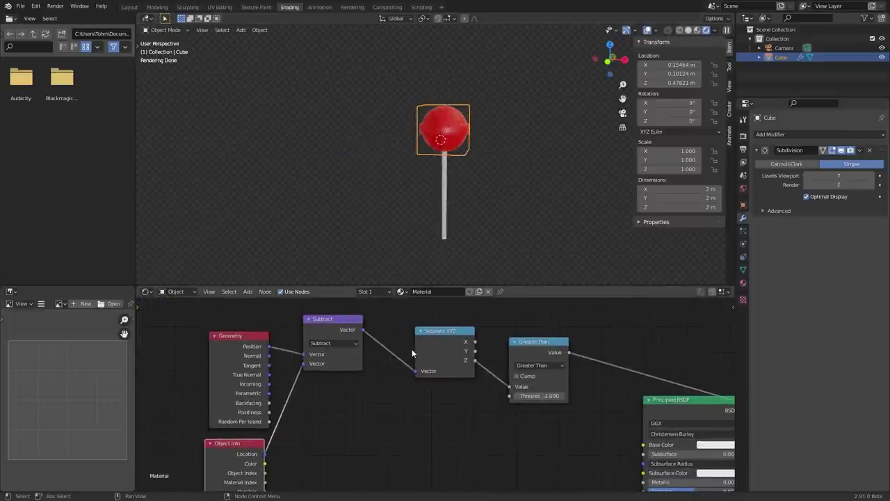
scroll(458, 166, up, 1)
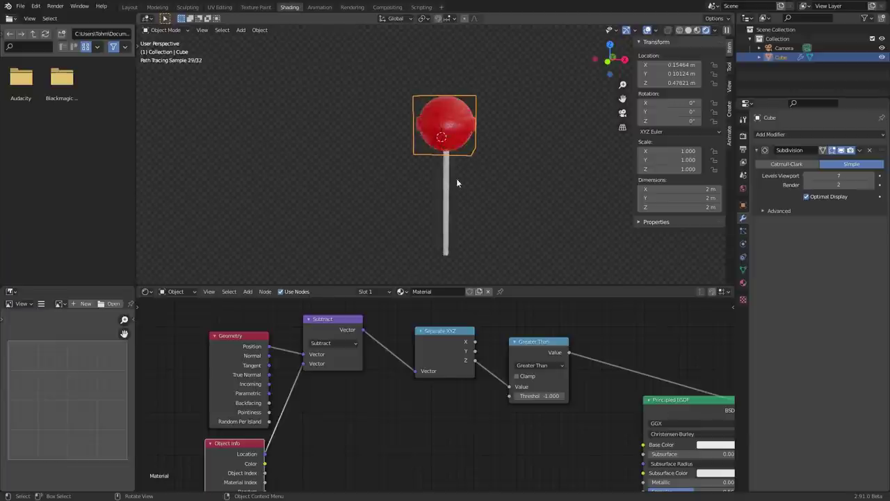
shift+middle_drag(458, 165, 424, 153)
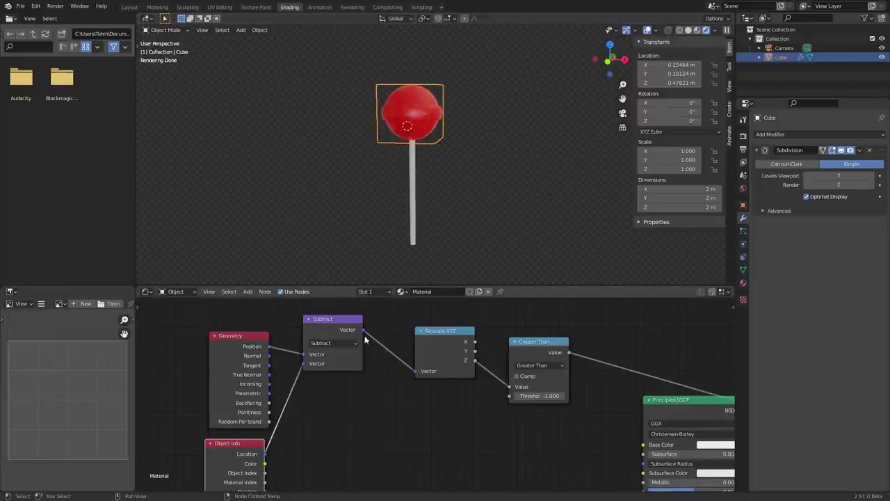
middle_drag(372, 336, 370, 367)
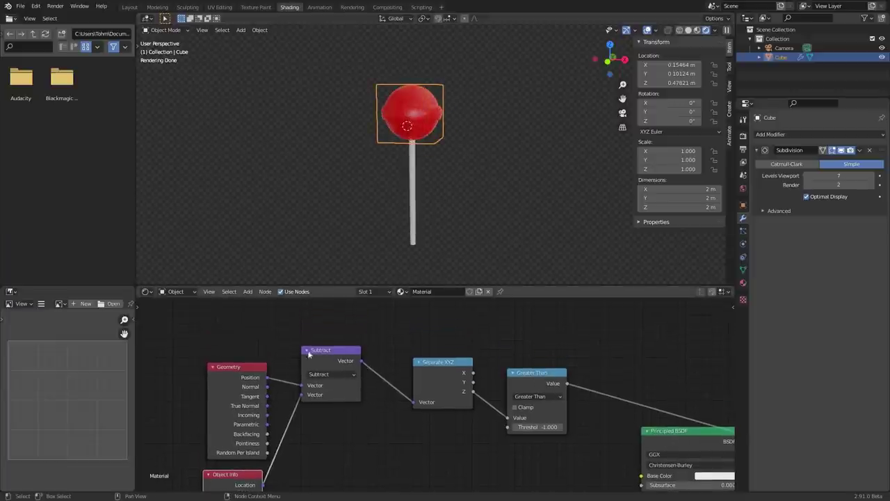
Step: Try inserting a Vector Rotate node between the Subtract and Separate XYZ nodes, and undo it
key(shift+a)
click(380, 321)
text(vect)
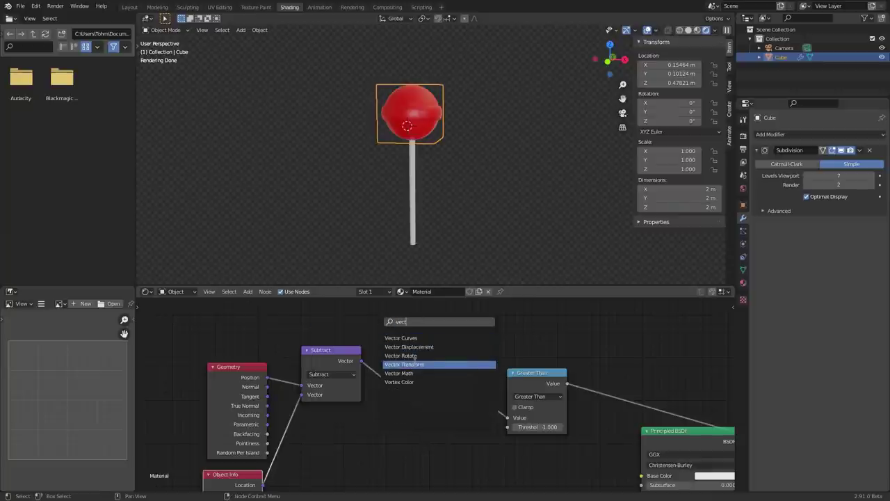
click(409, 356)
click(414, 366)
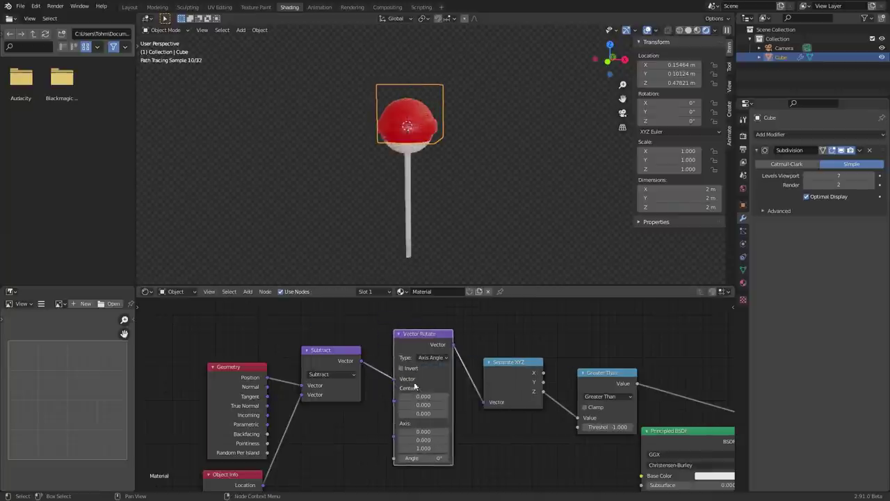
key(ctrl+z)
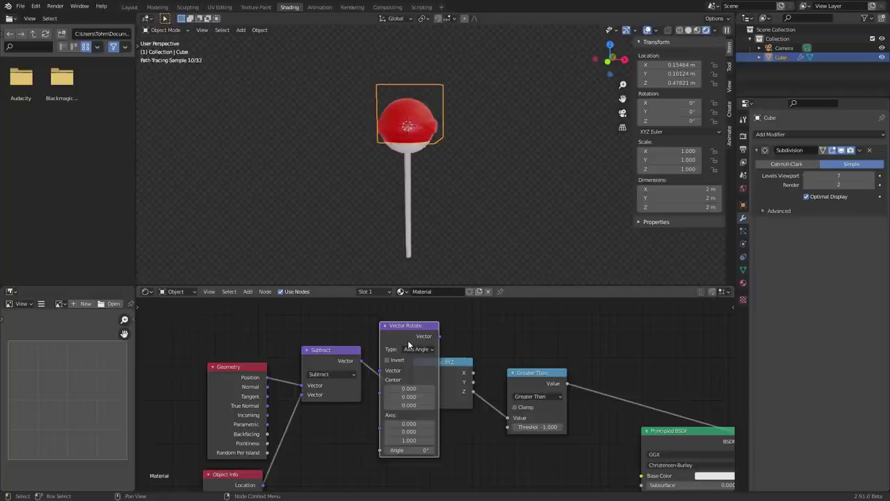
key(ctrl+z)
Step: Try duplicating the Subtract node as a Scale operation before Separate XYZ, and undo the insertion
key(shift+d)
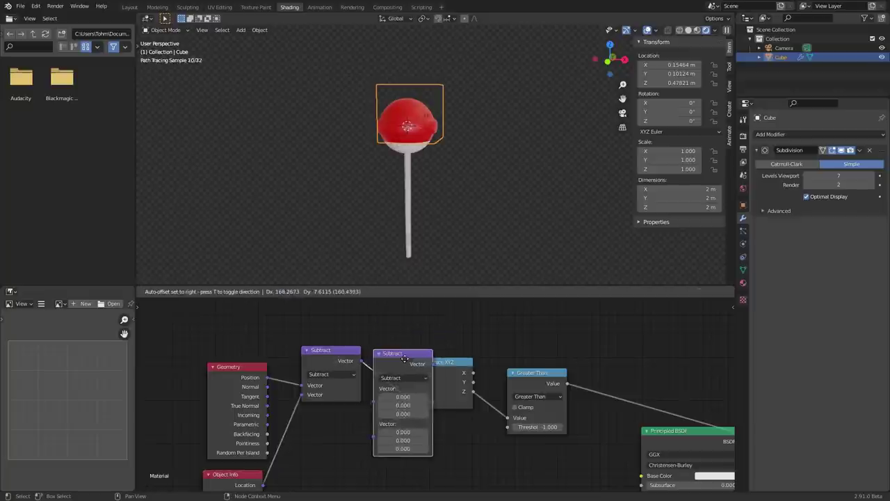
click(428, 358)
click(424, 377)
click(420, 275)
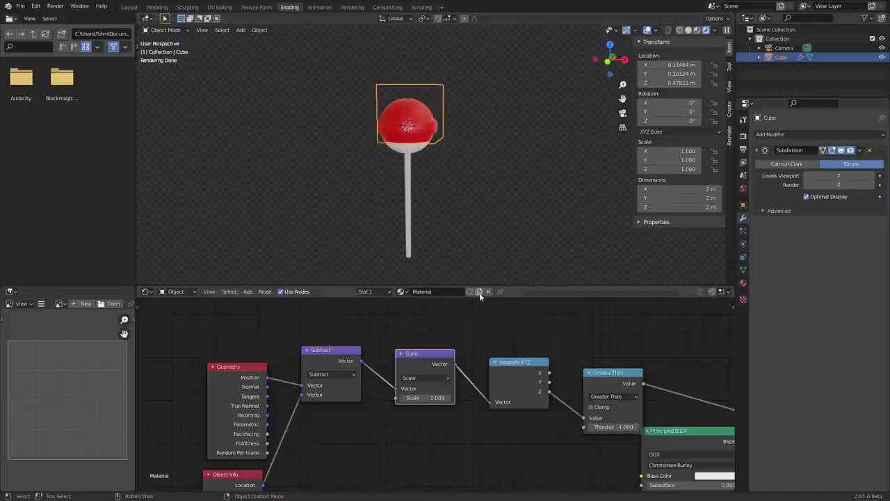
key(ctrl+z)
key(ctrl+z)
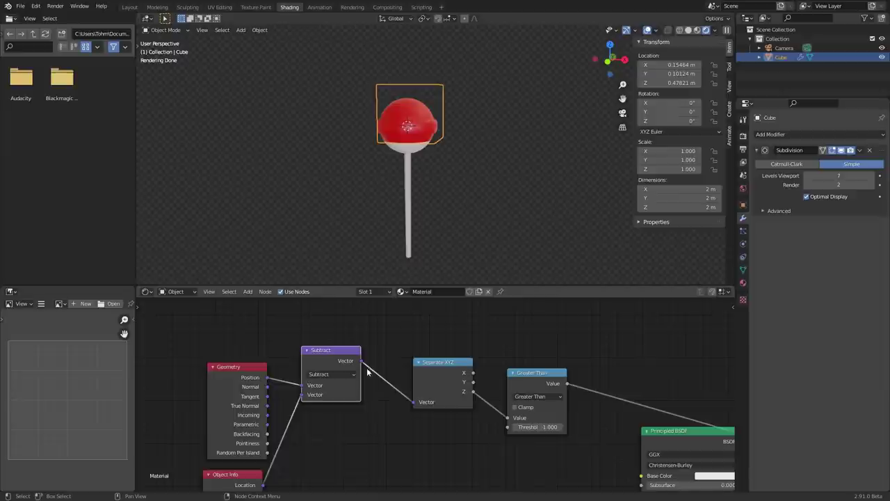
Step: Test-move the lollipop to about X 0.27 m, Y 0.25 m, Z 1.28 m, and return it to the world origin
key(g)
click(469, 144)
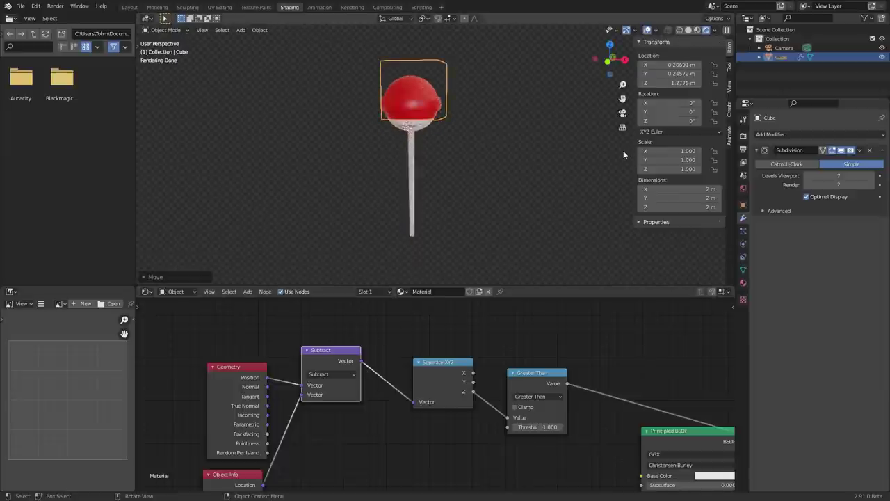
key(ctrl+z)
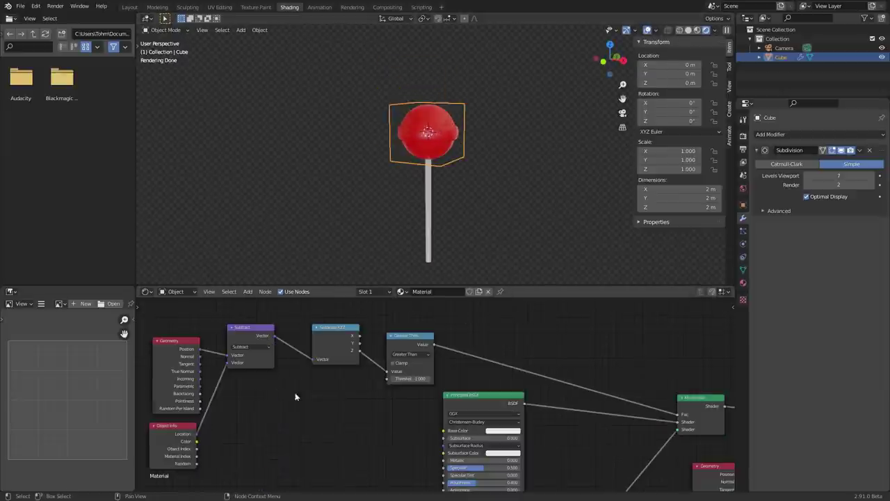
Step: Examine the Z mask nodes from Geometry and Object Info to the Mix Shader, and test-move the lollipop, undoing the move
middle_drag(279, 390, 346, 390)
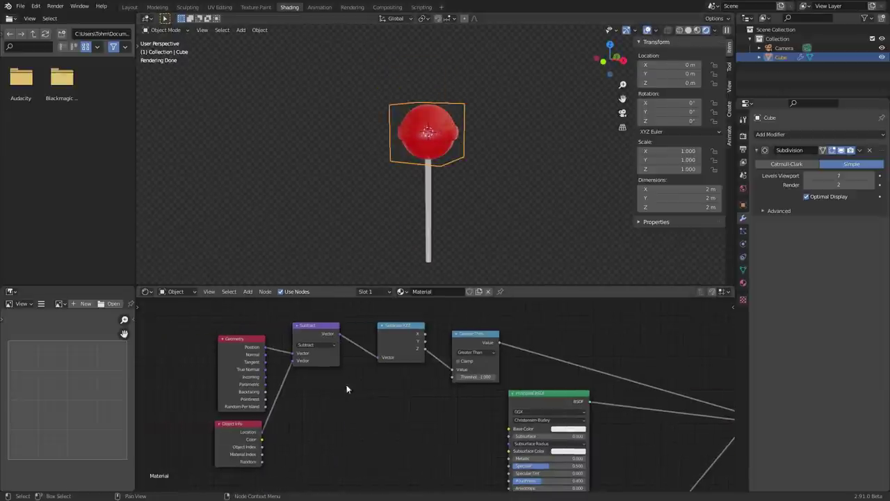
middle_drag(404, 421, 301, 390)
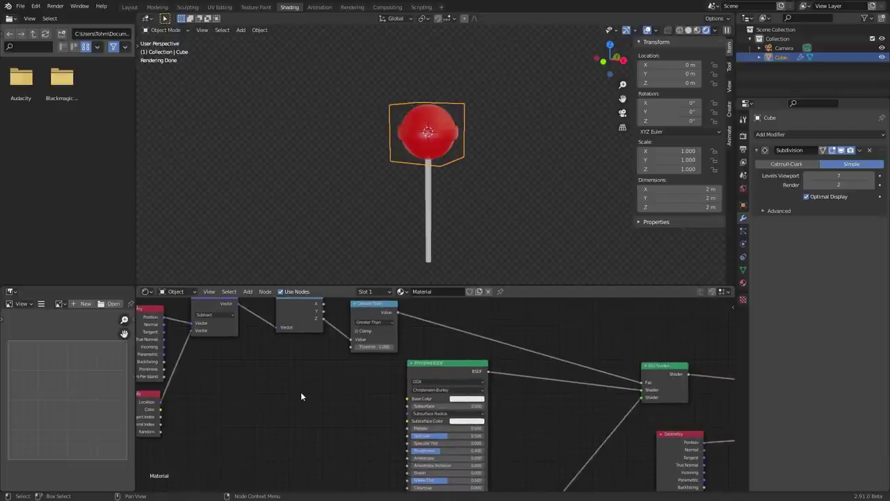
scroll(302, 393, down, 1)
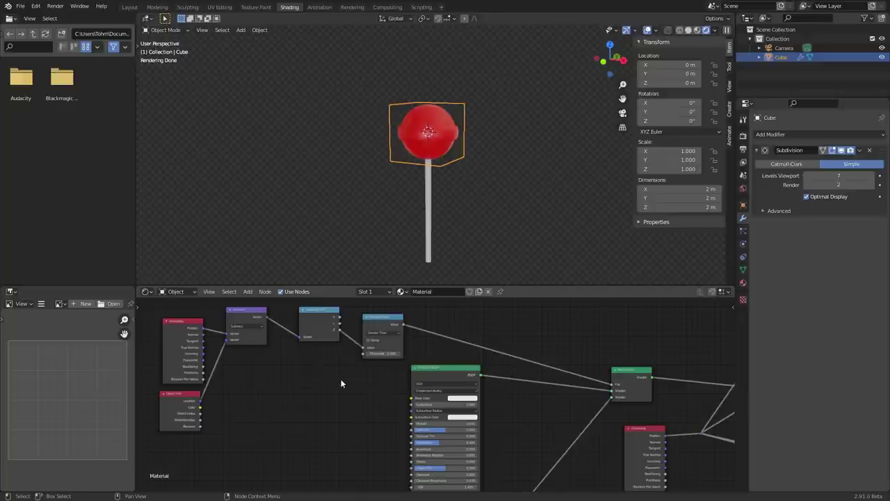
middle_drag(248, 352, 338, 356)
scroll(337, 356, up, 2)
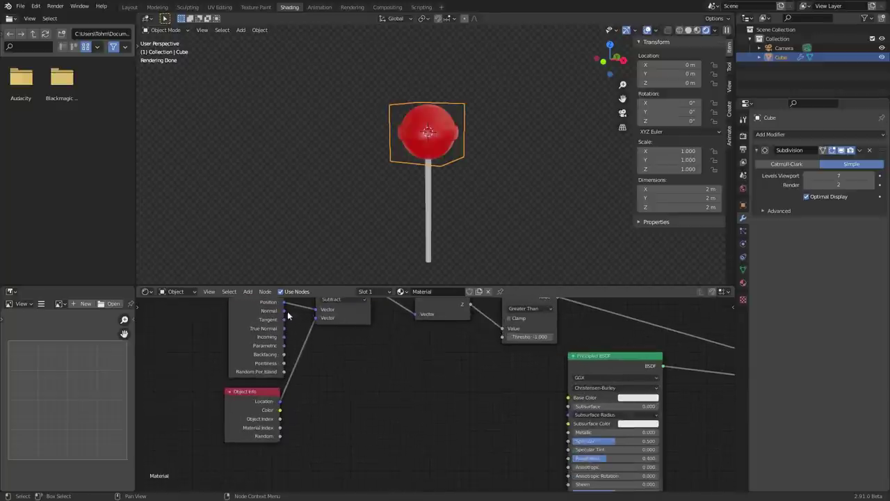
middle_drag(305, 385, 304, 389)
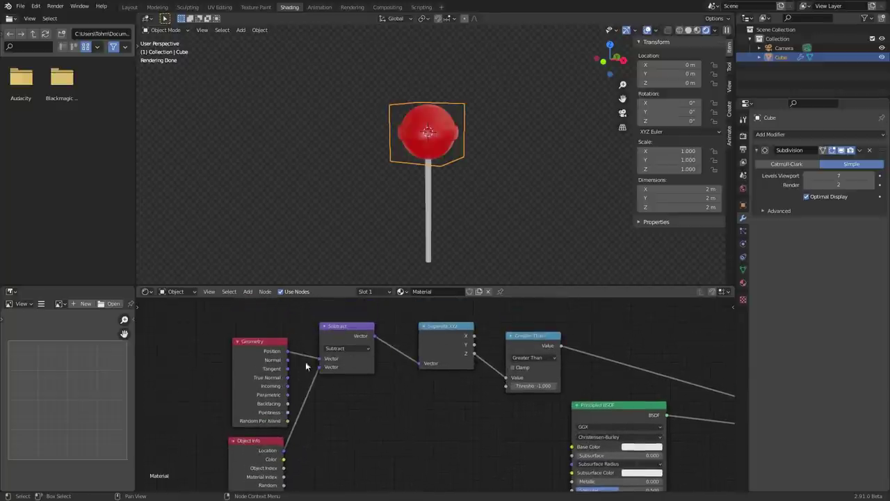
key(g)
click(493, 143)
key(ctrl+z)
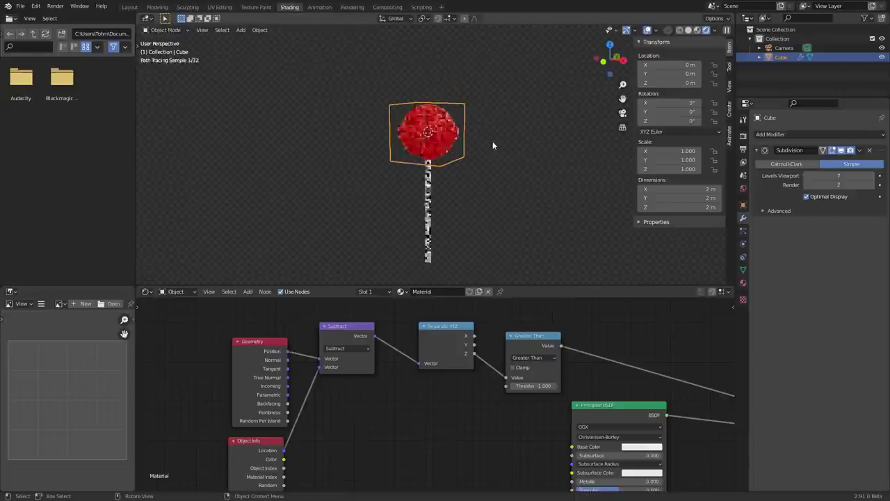
Step: Connect the Subtract node's Vector output to the displacement network's reroute point, and delete the second Geometry node that fed it
middle_drag(671, 379, 471, 334)
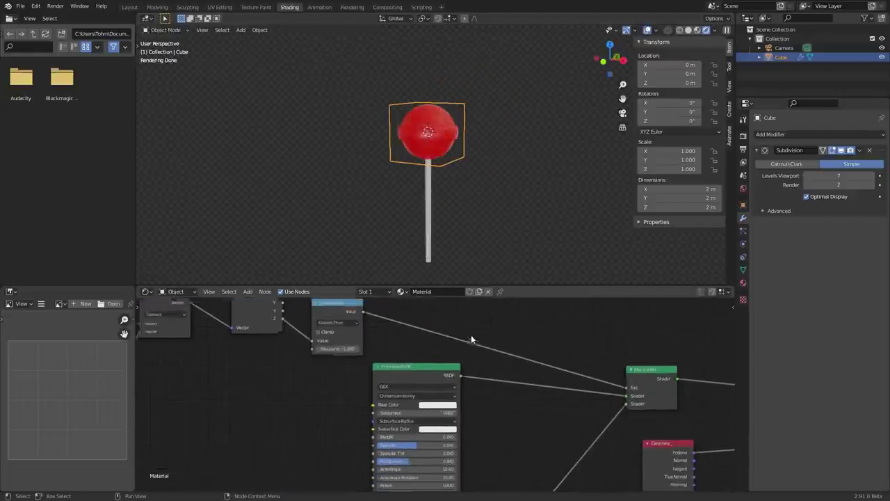
scroll(471, 337, down, 5)
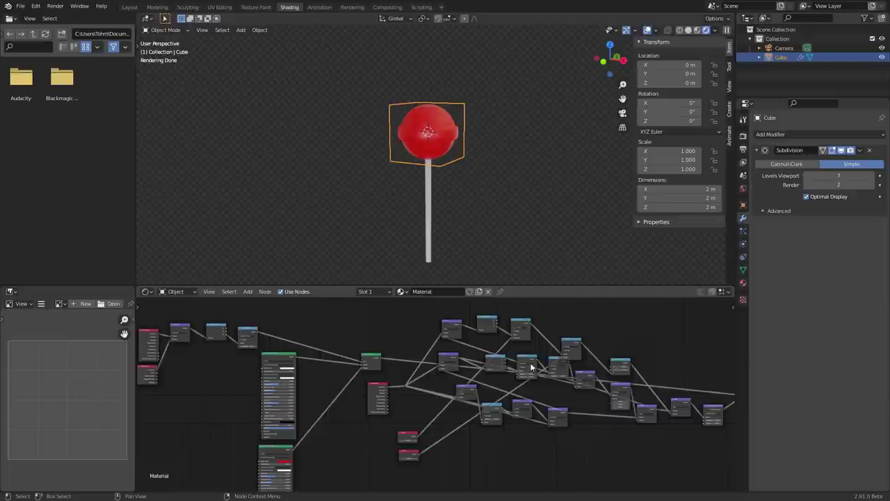
middle_drag(385, 364, 518, 366)
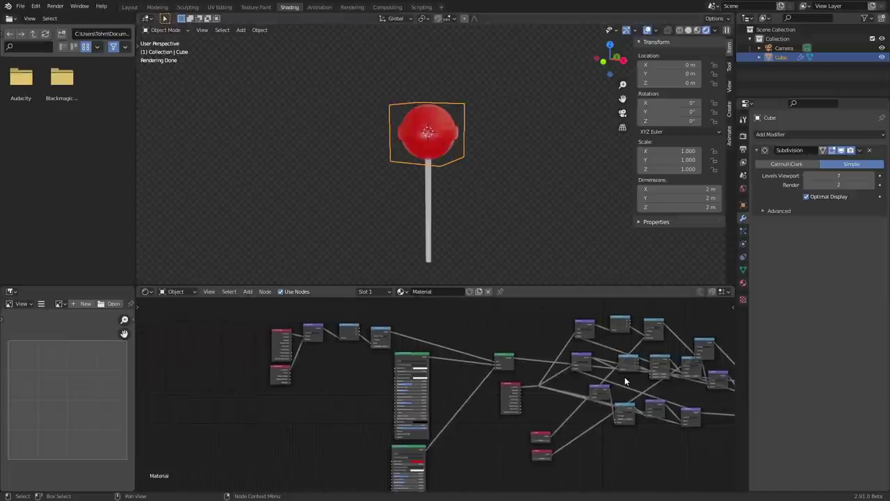
scroll(561, 391, up, 10)
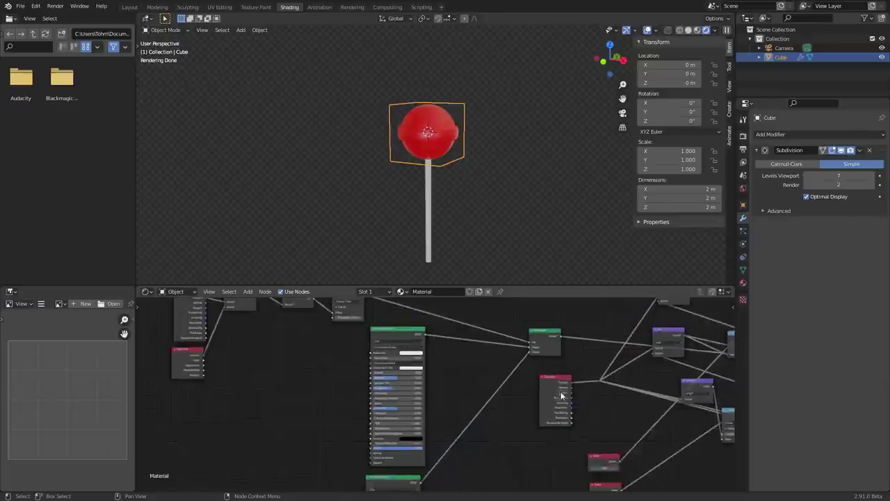
middle_drag(603, 384, 541, 400)
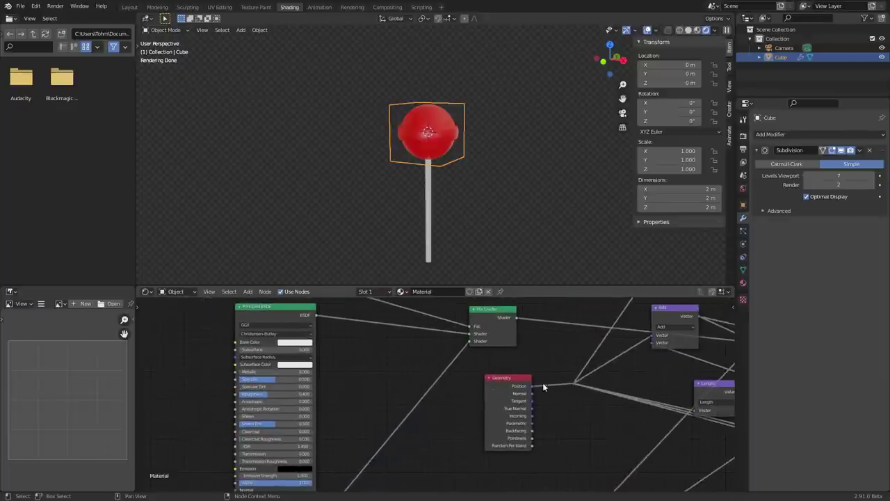
scroll(486, 388, down, 3)
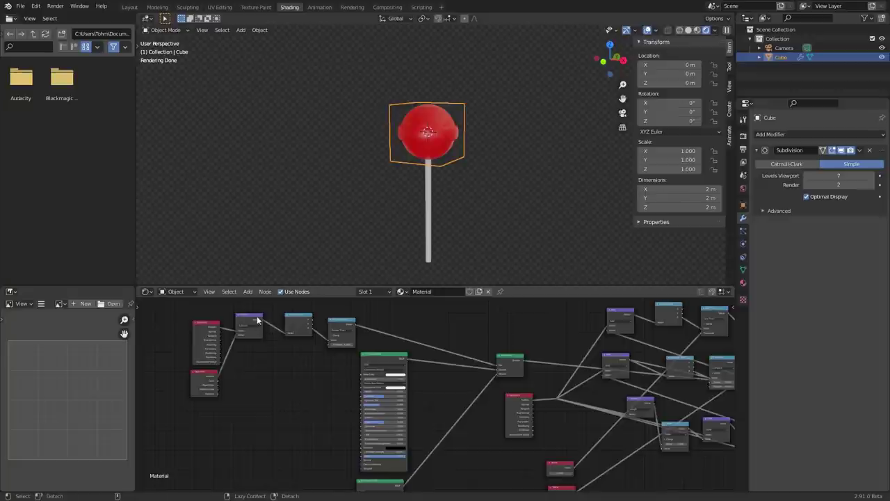
alt+right_drag(274, 327, 558, 400)
key(x)
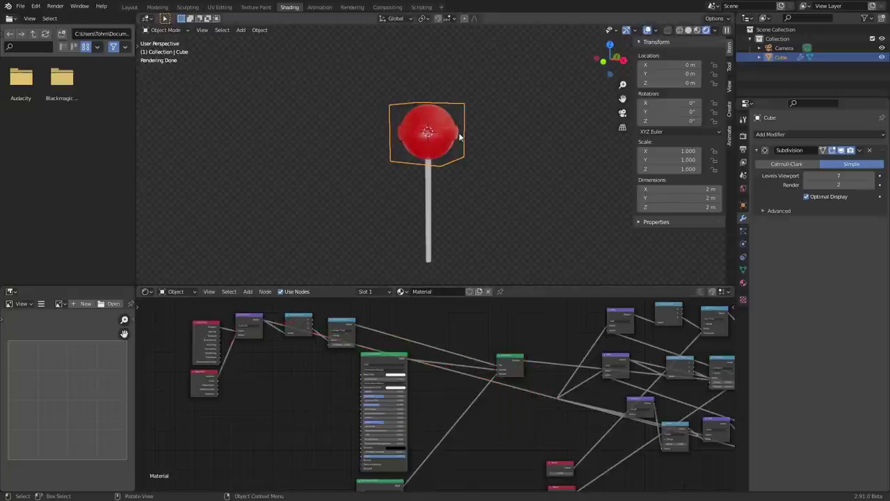
Step: Test-move the lollipop away from the world origin twice, clearing its location after each move
key(g)
click(501, 108)
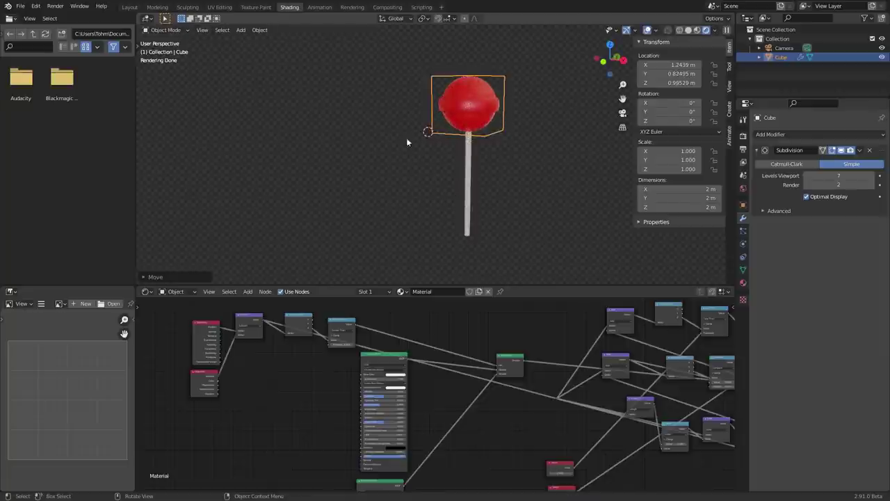
key(alt+g)
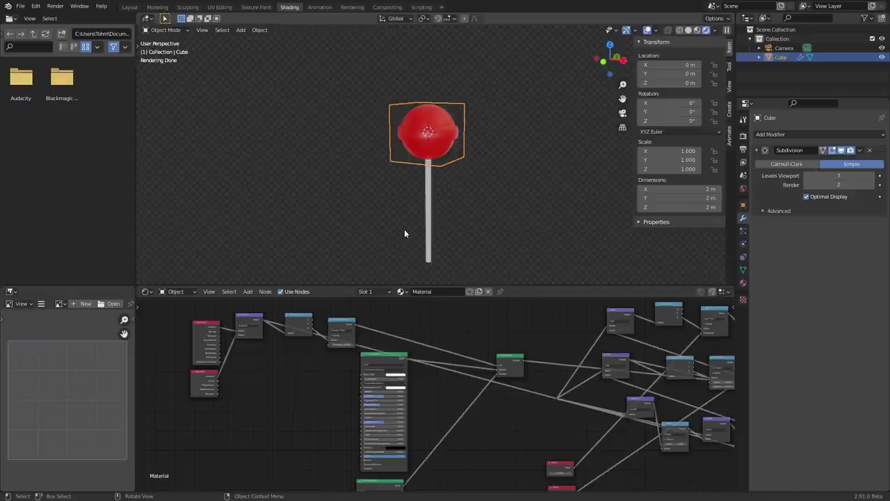
key(g)
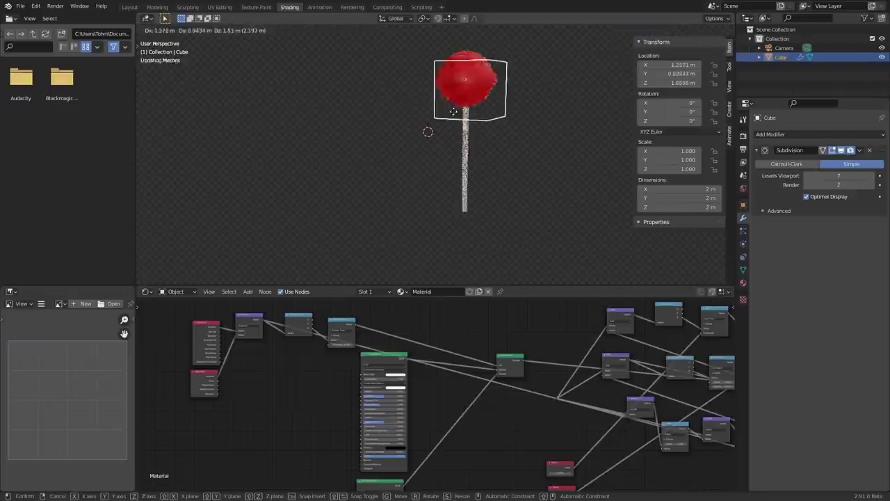
click(487, 110)
key(alt+g)
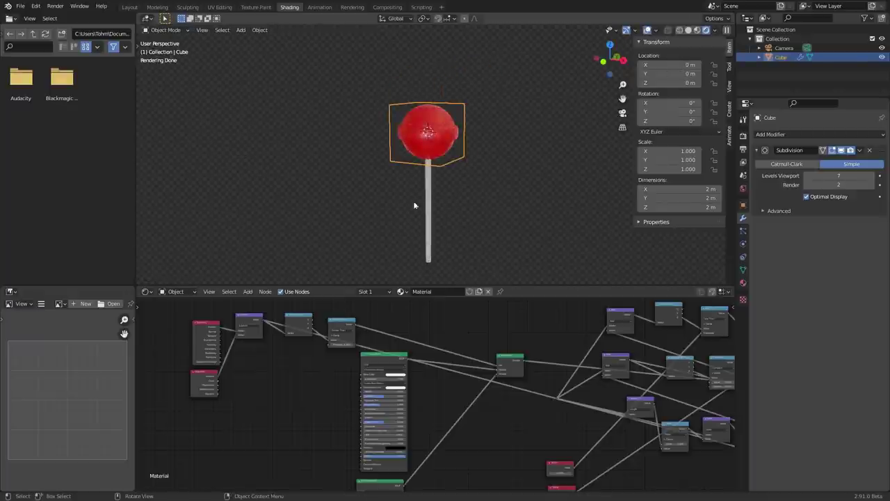
Step: Test-move the lollipop to about X 1.80 m, Y 1.08 m, Z 0.86 m, and undo the move
scroll(526, 327, up, 4)
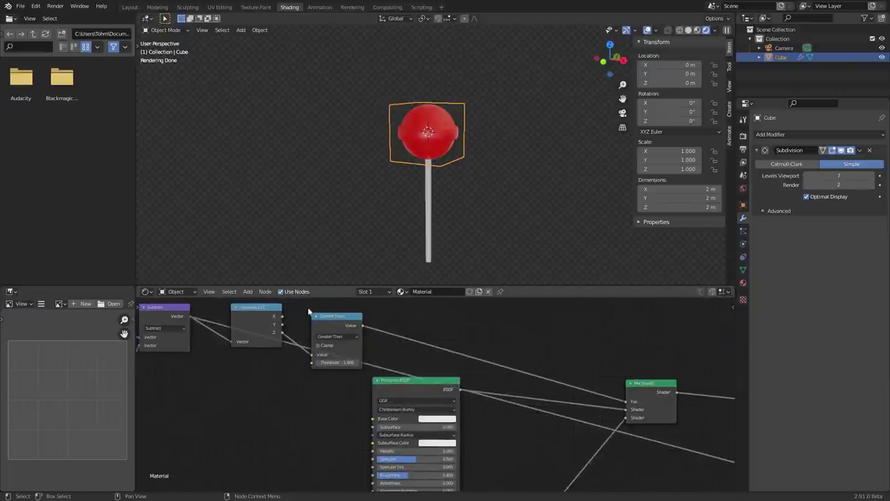
middle_drag(240, 337, 393, 358)
key(g)
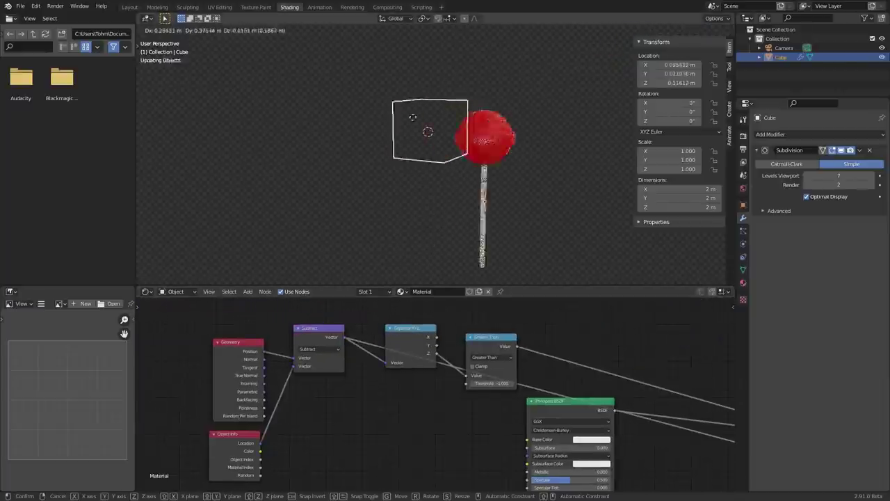
click(460, 109)
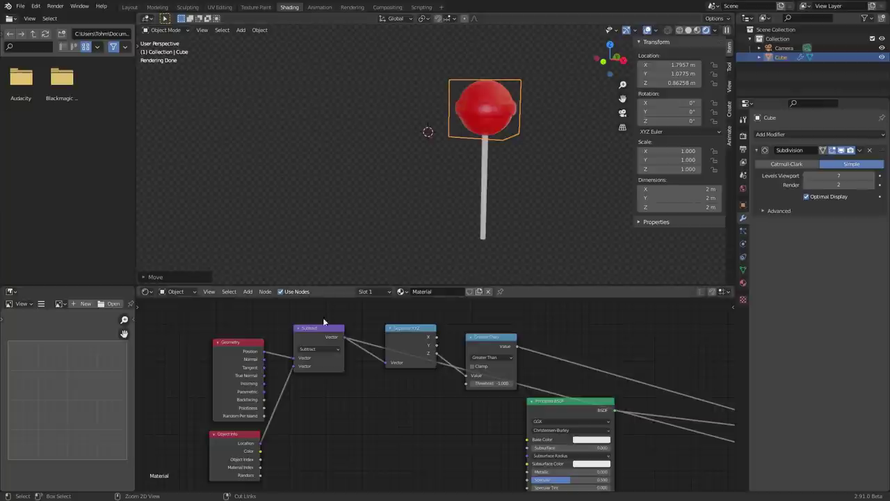
key(ctrl+z)
Step: Compare moving the lollipop with the Subtract node muted and unmuted again, undoing each test move
key(m)
key(g)
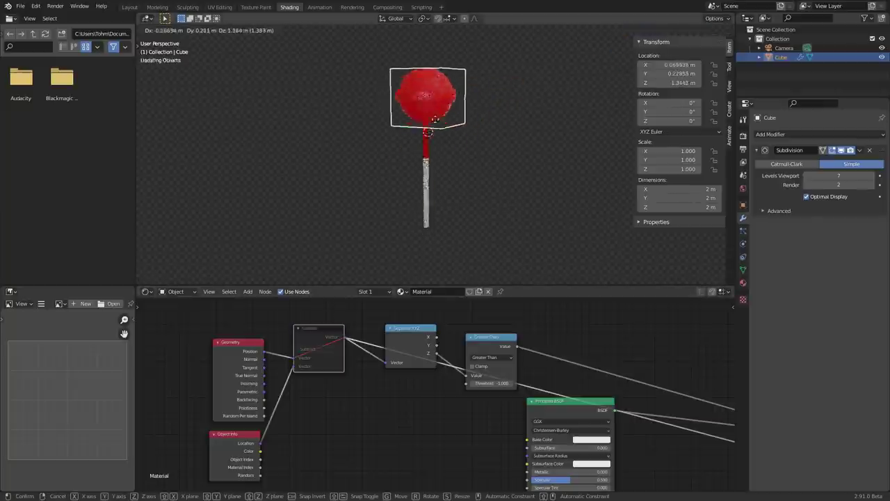
click(434, 115)
key(ctrl+z)
key(m)
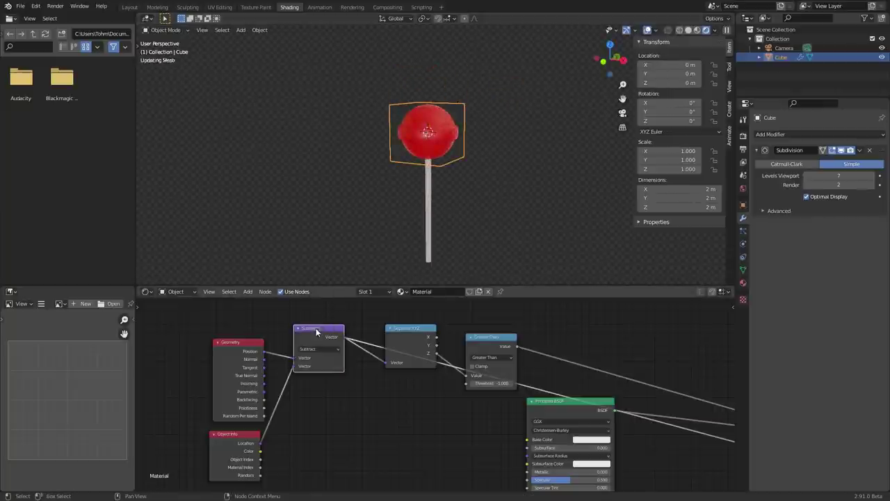
key(g)
click(467, 118)
key(ctrl+z)
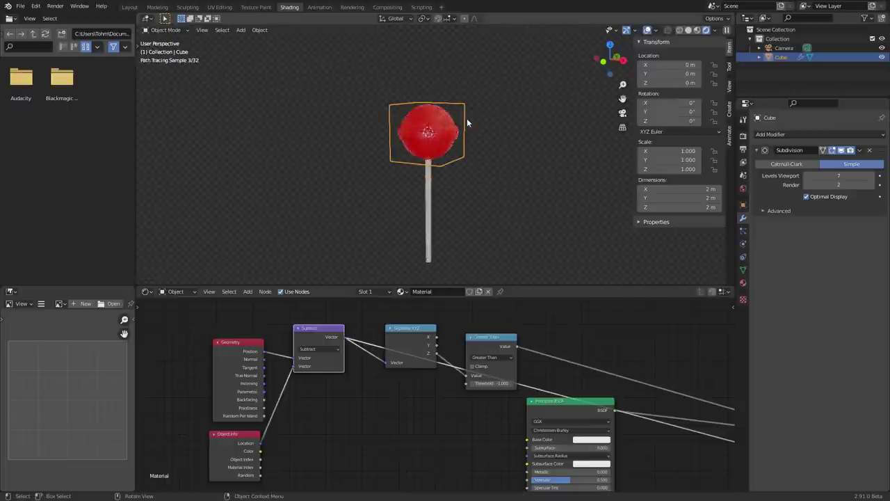
Step: Save the file, and add a Noise Texture node beside the red candy's Principled BSDF
key(ctrl+s)
middle_drag(470, 400, 412, 334)
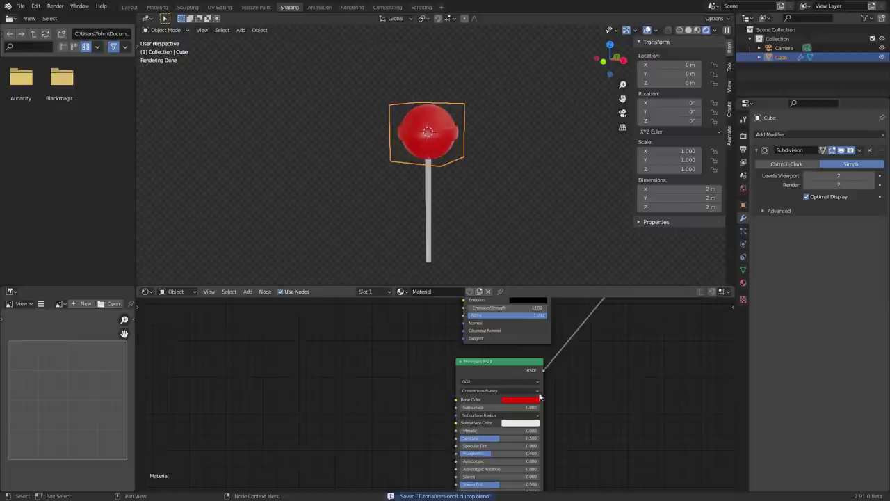
middle_drag(443, 368, 446, 363)
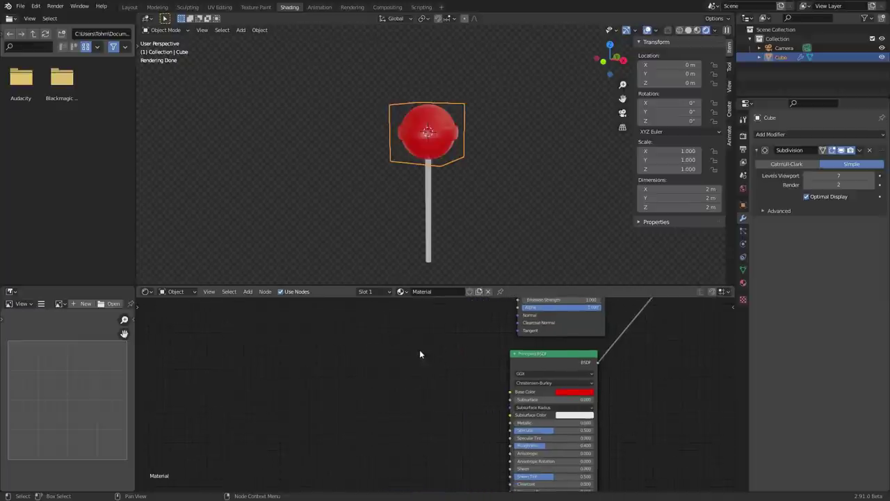
scroll(410, 348, up, 1)
key(shift+a)
click(394, 340)
text(noi)
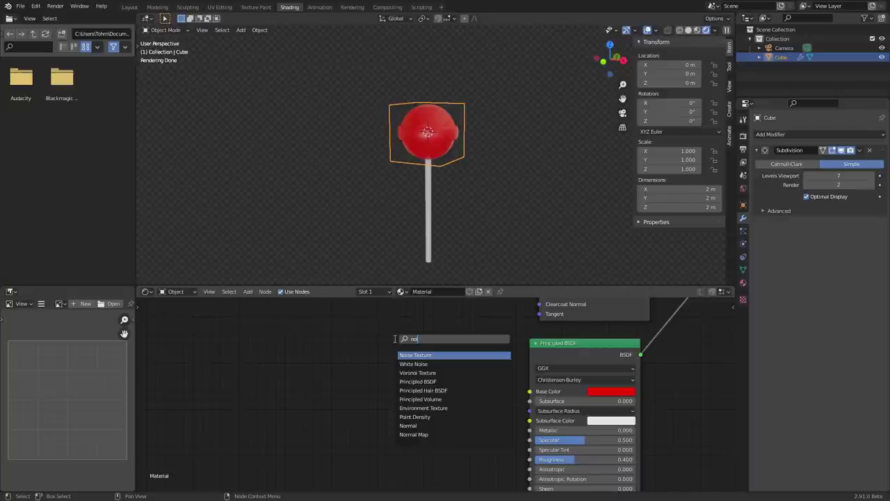
key(Return)
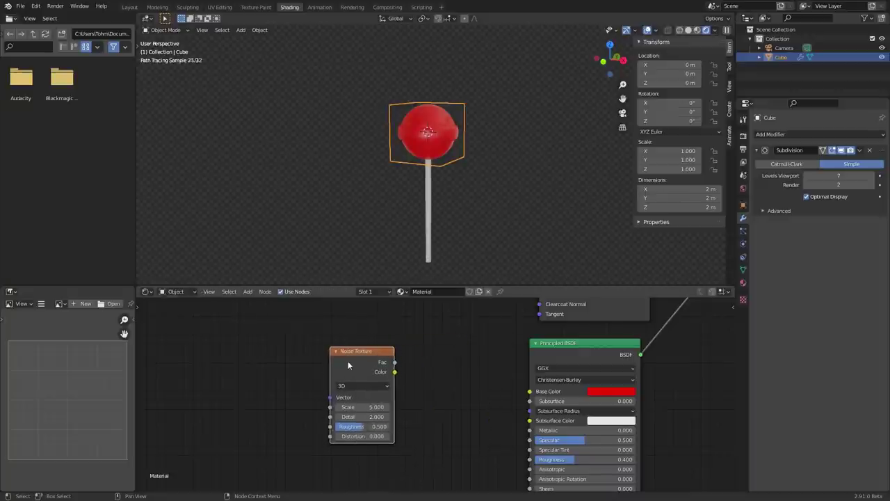
Step: Preview the Noise Texture's Fac output directly on the lollipop
click(348, 361)
ctrl+shift+click(369, 353)
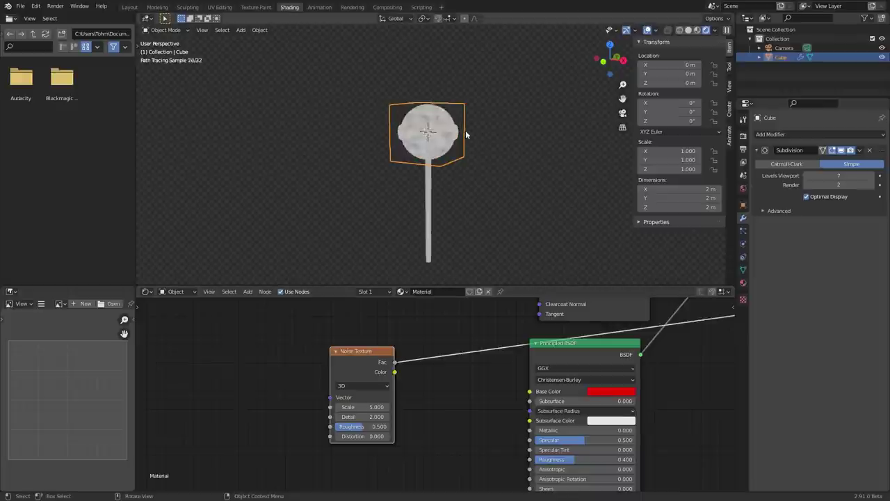
scroll(425, 126, up, 4)
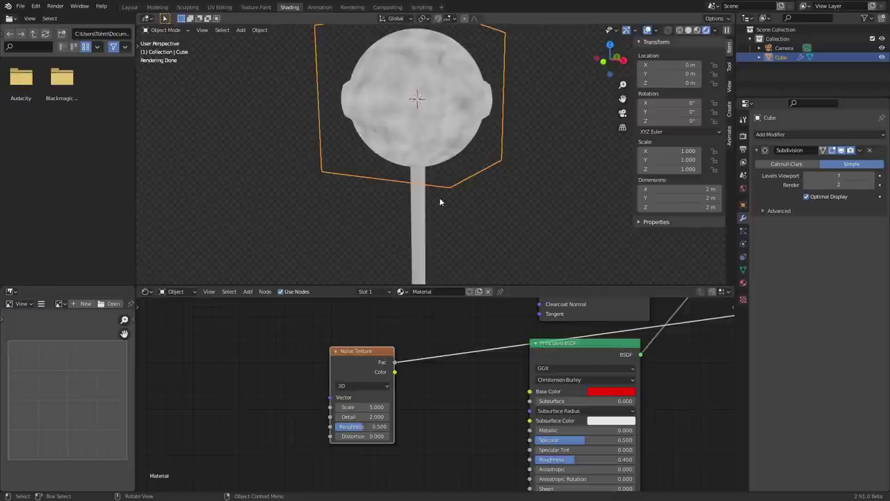
Step: Try adding Texture Coordinate and Mapping nodes in front of the Noise Texture, and undo the addition
click(367, 351)
key(ctrl+t)
middle_drag(237, 362, 381, 353)
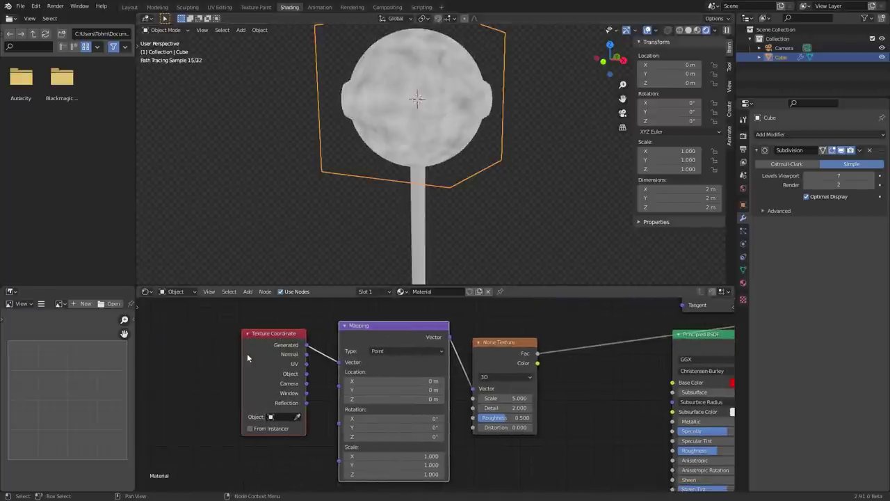
key(ctrl+z)
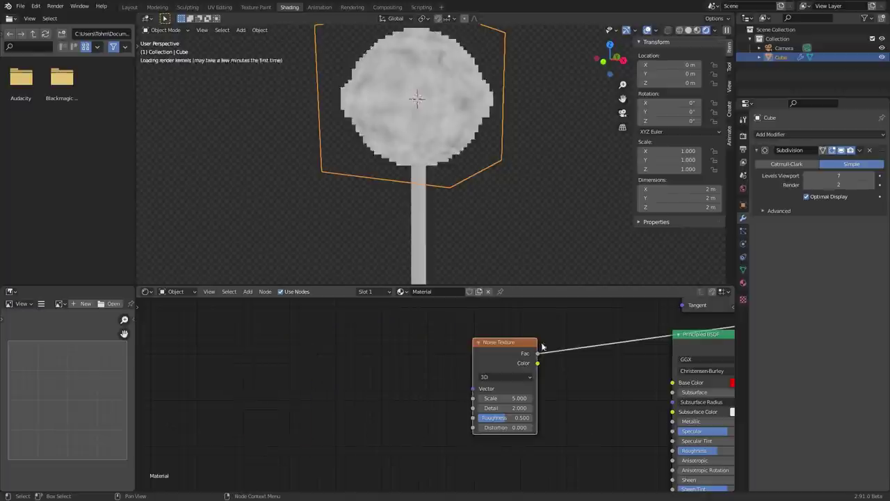
Step: Try driving the Noise Texture's Vector with the location-relative Subtract output, and undo the connection
middle_drag(585, 385, 487, 392)
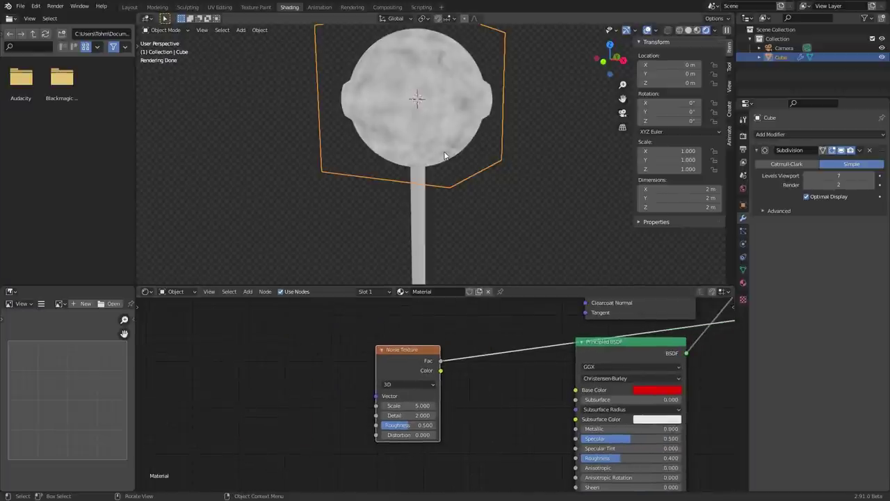
mouse_move(433, 97)
middle_down()
mouse_move(459, 119)
mouse_move(421, 113)
mouse_move(418, 99)
middle_up()
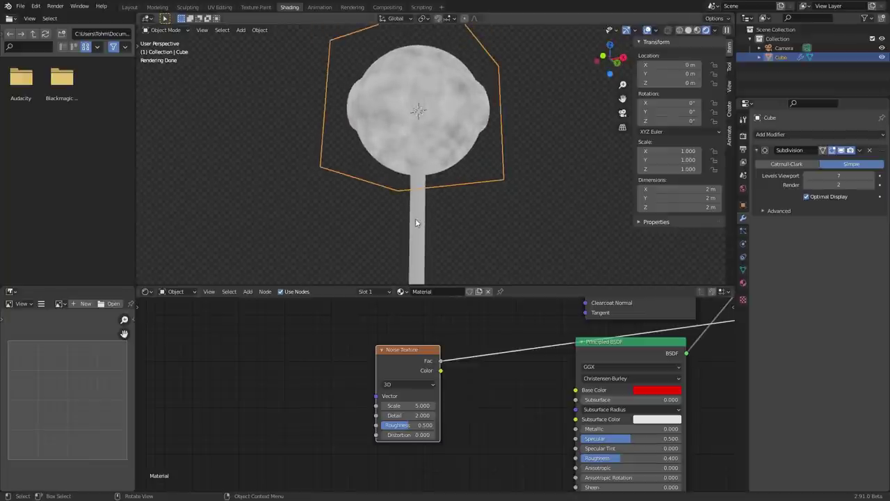
middle_drag(423, 236, 421, 212)
mouse_move(438, 130)
middle_down()
mouse_move(427, 132)
mouse_move(446, 169)
mouse_move(430, 134)
middle_up()
scroll(430, 129, up, 3)
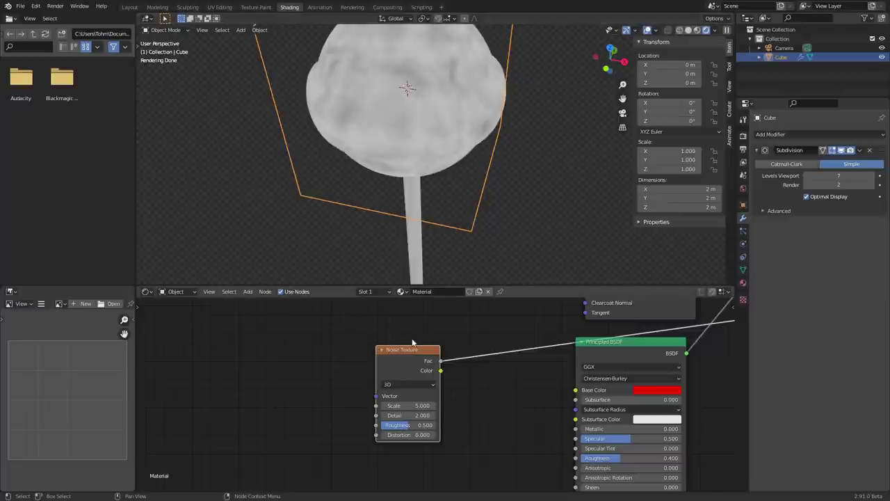
scroll(339, 345, down, 5)
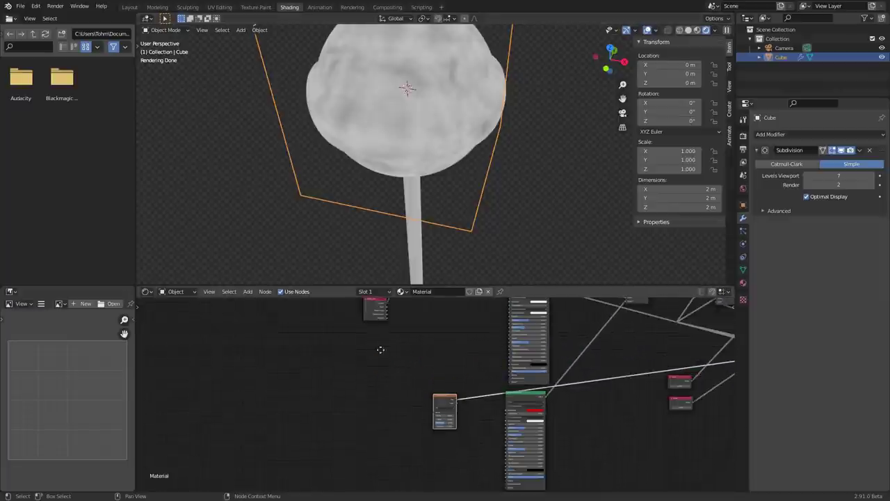
scroll(386, 332, down, 2)
alt+right_drag(405, 328, 427, 448)
scroll(452, 431, up, 3)
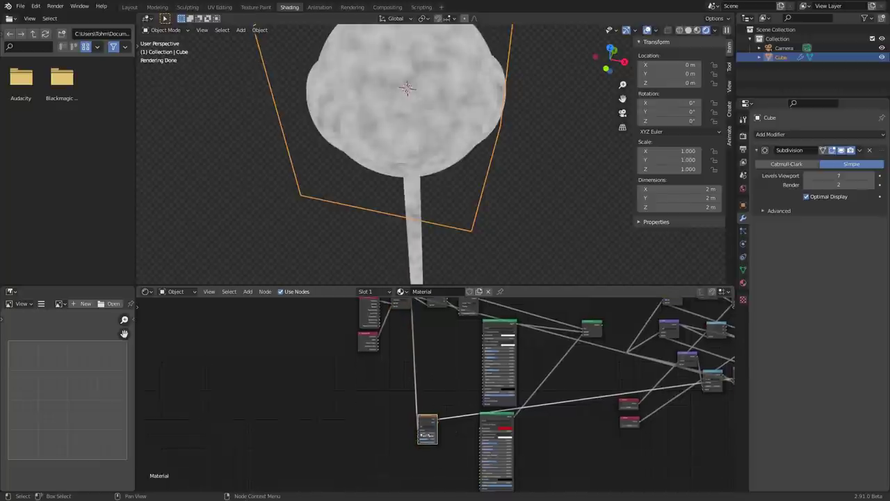
scroll(449, 431, up, 3)
key(ctrl+z)
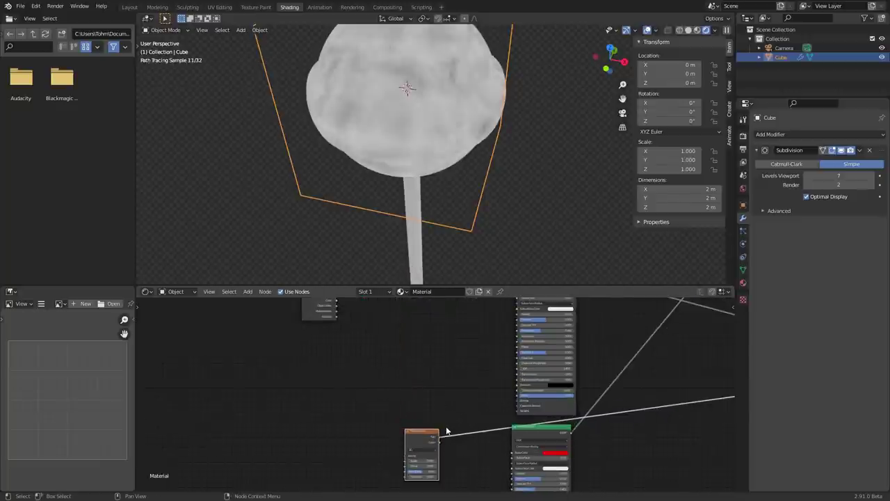
Step: Connect the Noise Texture's Fac output to the Base Color of the red candy's Principled BSDF
middle_drag(442, 421, 422, 350)
scroll(422, 360, up, 7)
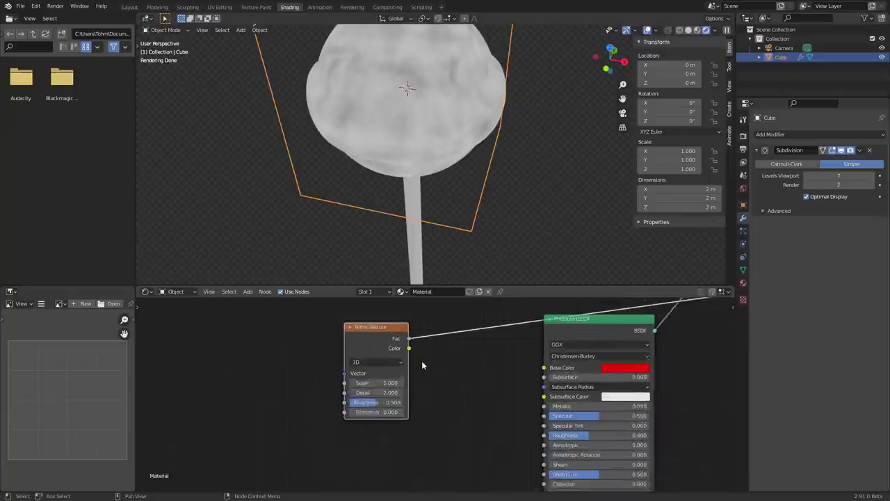
drag(408, 334, 553, 365)
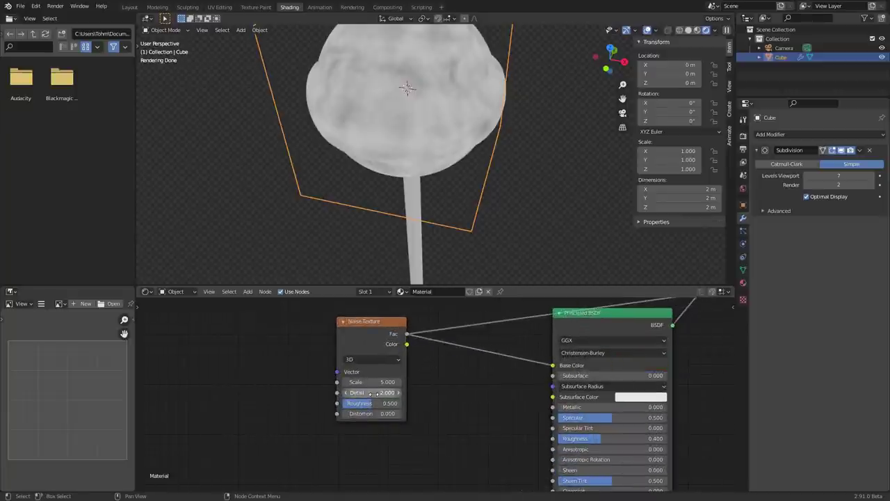
Step: Set the Noise Texture's Detail to 15.3 and its Distortion to 2.5
drag(368, 392, 418, 392)
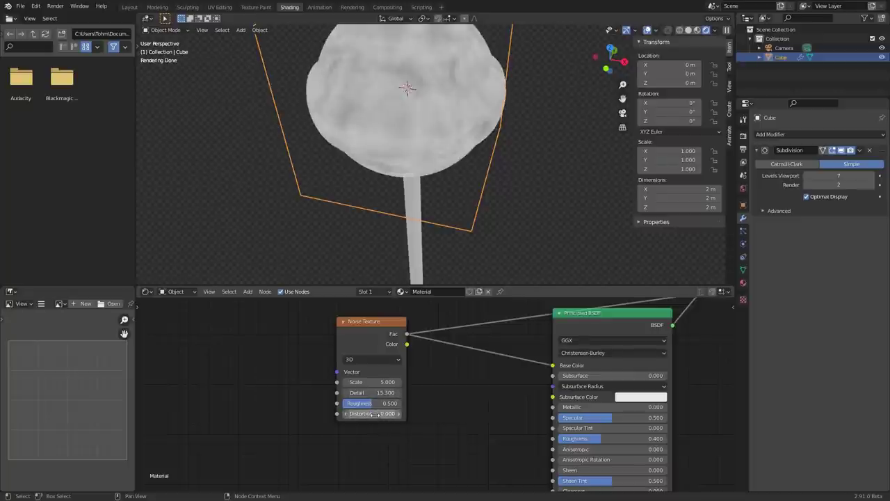
click(378, 413)
text(2)
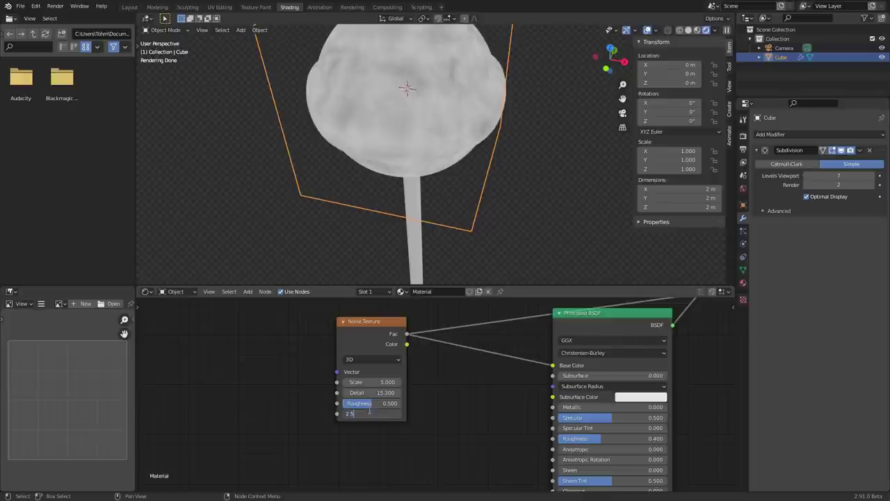
text(.5)
key(Return)
middle_drag(425, 150, 427, 174)
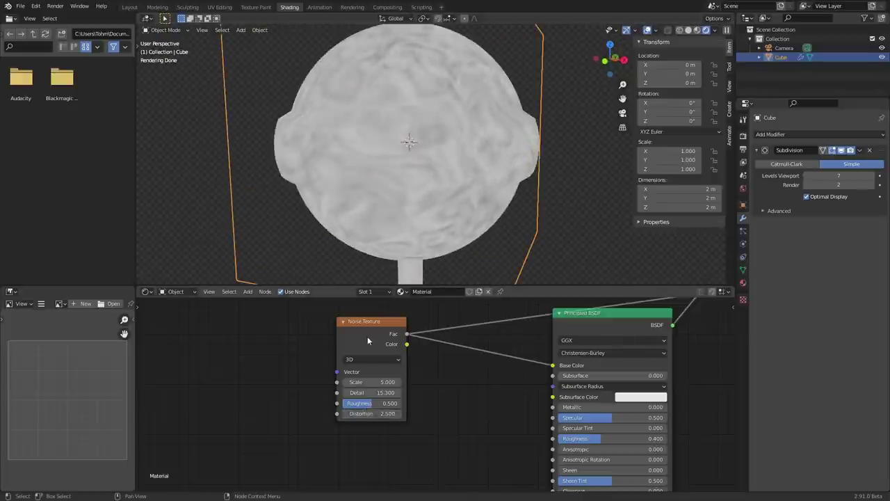
Step: Move the Noise Texture farther from the Principled BSDF, and preview the Mix Shader on the lollipop
drag(367, 340, 301, 334)
middle_drag(425, 365, 384, 376)
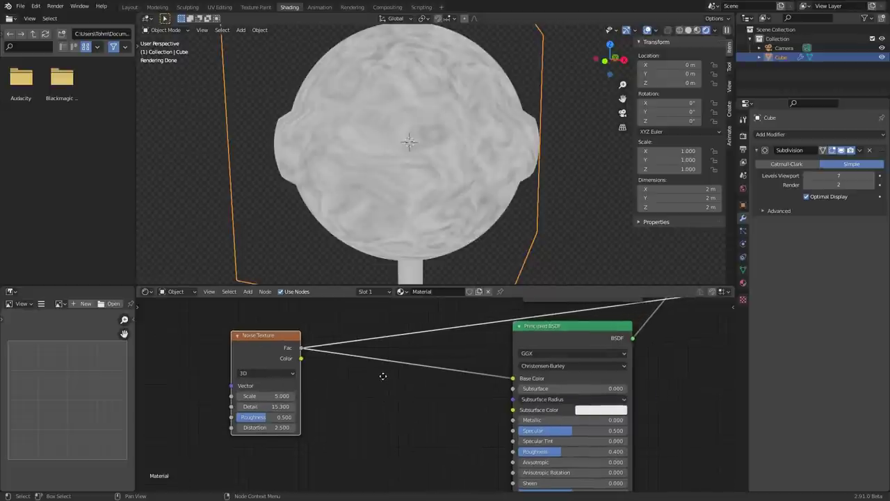
scroll(431, 344, down, 8)
middle_drag(567, 330, 414, 431)
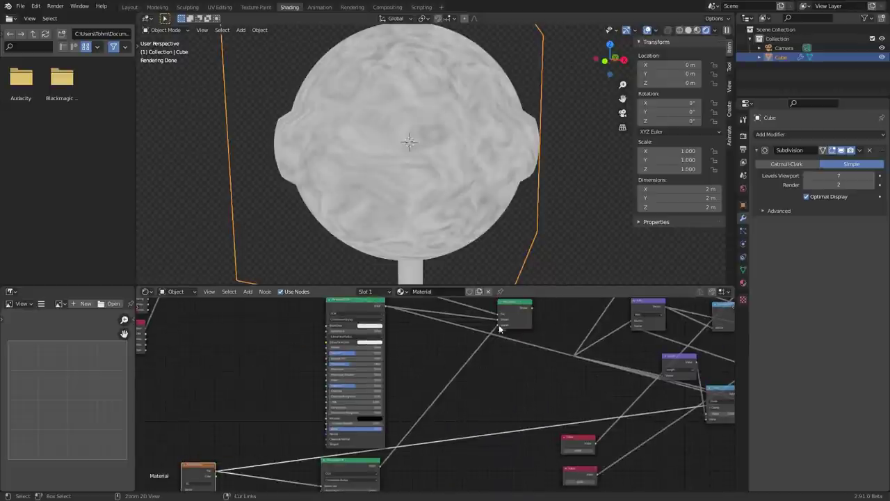
ctrl+shift+click(511, 306)
Step: Insert a ColorRamp node between the Noise Texture's Fac output and the candy's Base Color
middle_drag(306, 379, 407, 300)
scroll(370, 342, up, 4)
middle_drag(365, 355, 385, 335)
scroll(385, 336, up, 1)
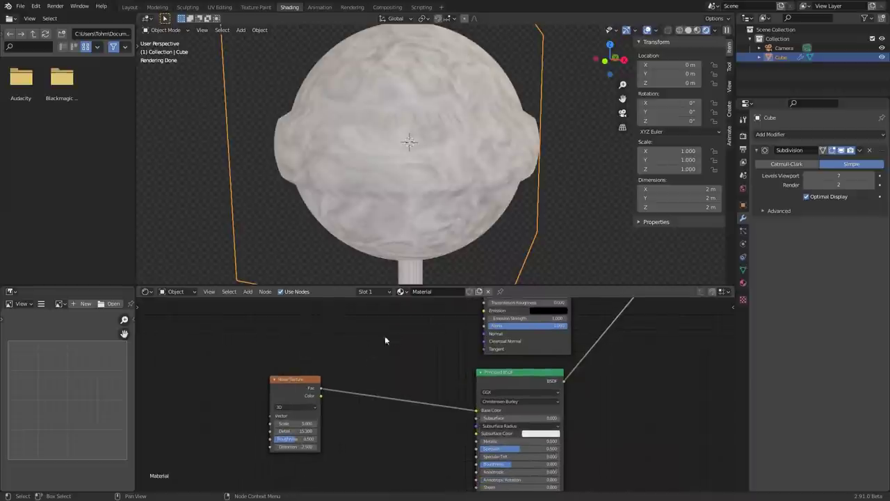
key(shift+a)
click(387, 356)
text(colo)
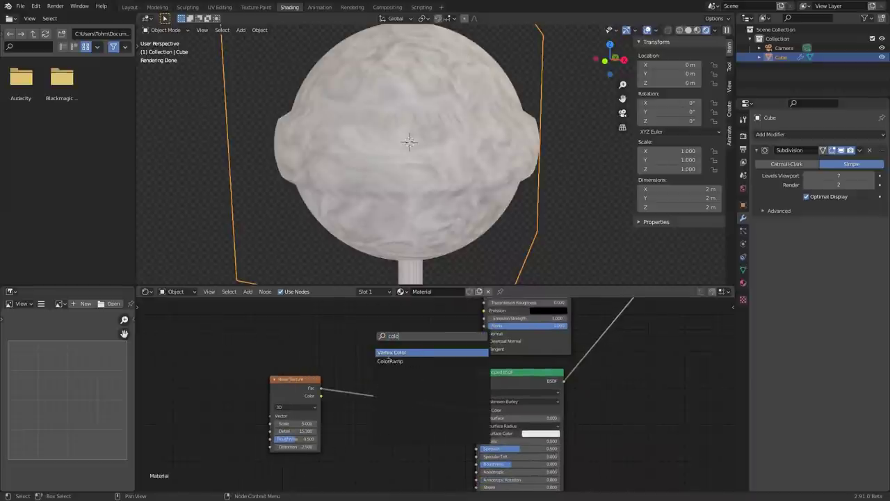
click(390, 361)
click(406, 398)
Step: Tighten the ColorRamp by moving the black stop to 0.310 and the white stop to 0.740
scroll(435, 395, up, 5)
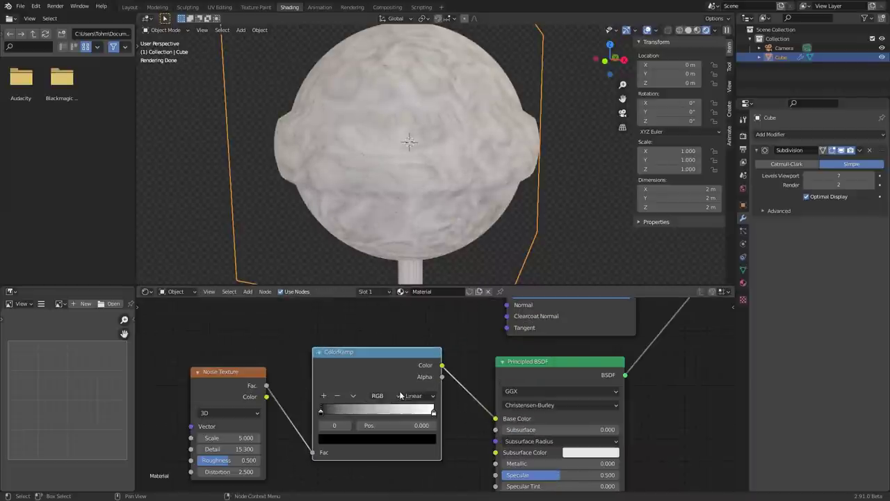
shift+drag(396, 425, 414, 425)
drag(327, 411, 368, 425)
click(433, 410)
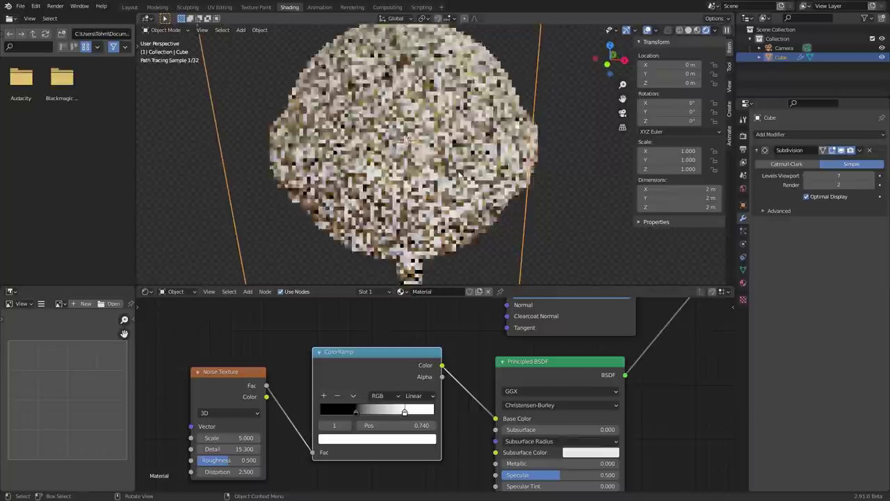
scroll(436, 151, up, 5)
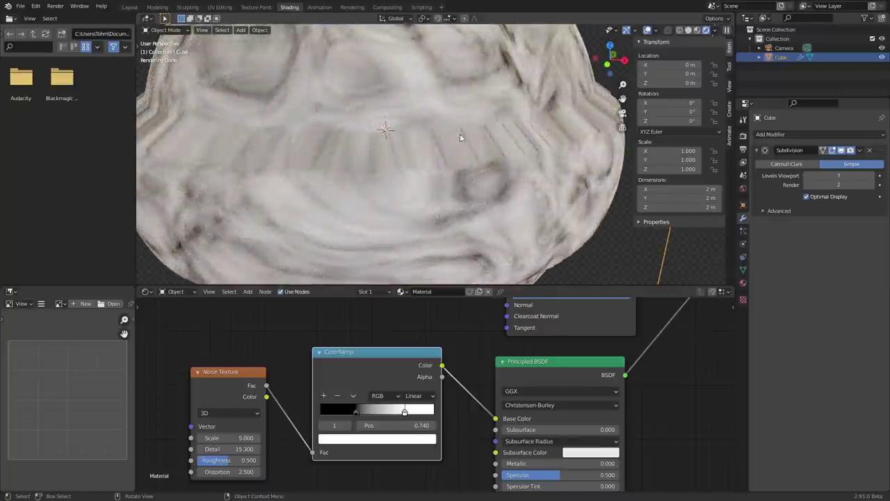
Step: Connect the location-relative Subtract node's Vector output to the Noise Texture's Vector input
scroll(324, 352, down, 5)
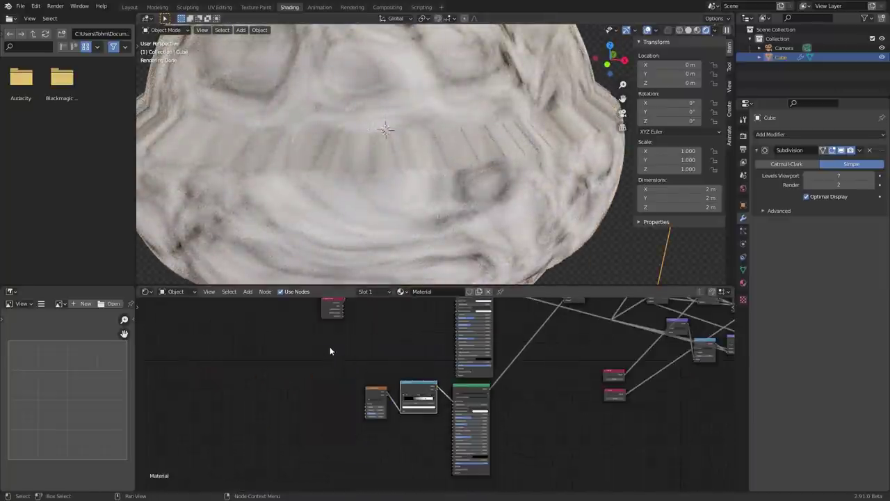
middle_drag(330, 346, 349, 385)
drag(378, 317, 367, 438)
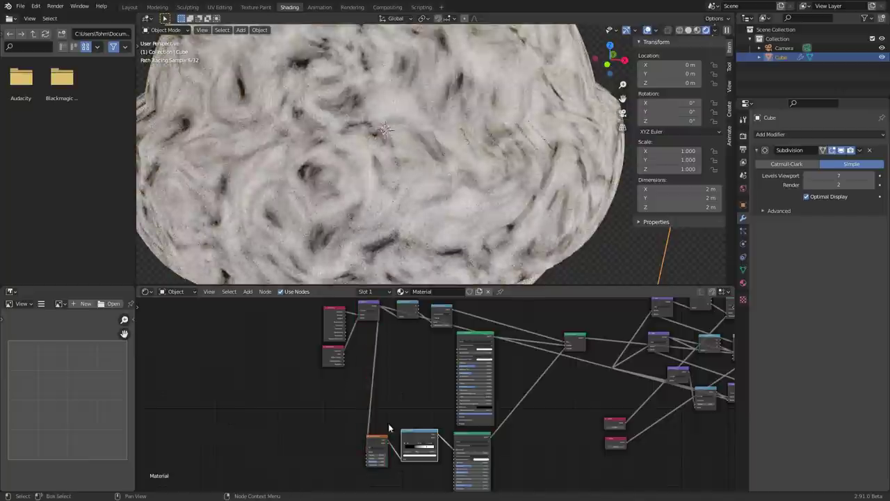
middle_drag(409, 85, 412, 119)
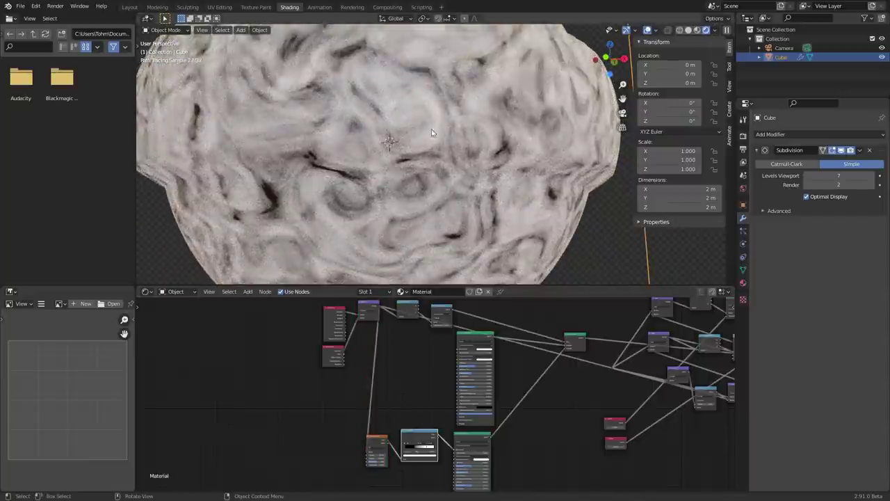
scroll(428, 123, down, 4)
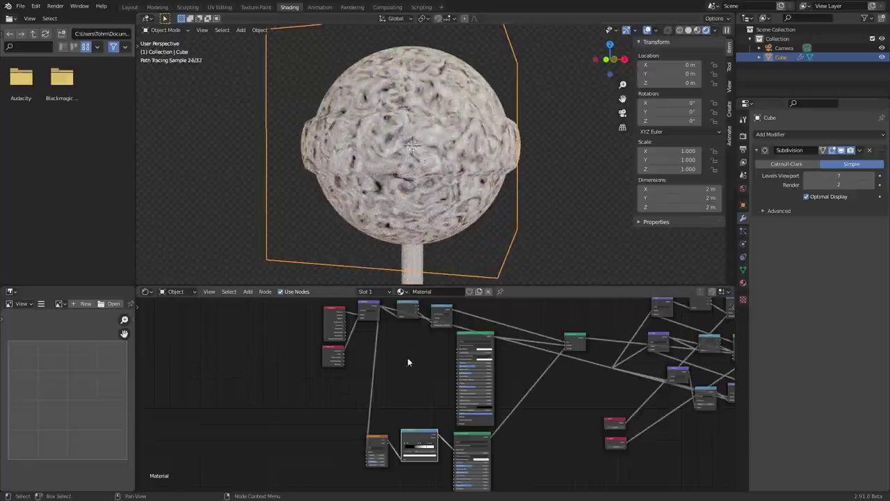
Step: Try a Scale of 2 on the Noise Texture
scroll(410, 366, up, 3)
scroll(421, 382, up, 4)
middle_drag(407, 423, 494, 306)
scroll(437, 410, up, 5)
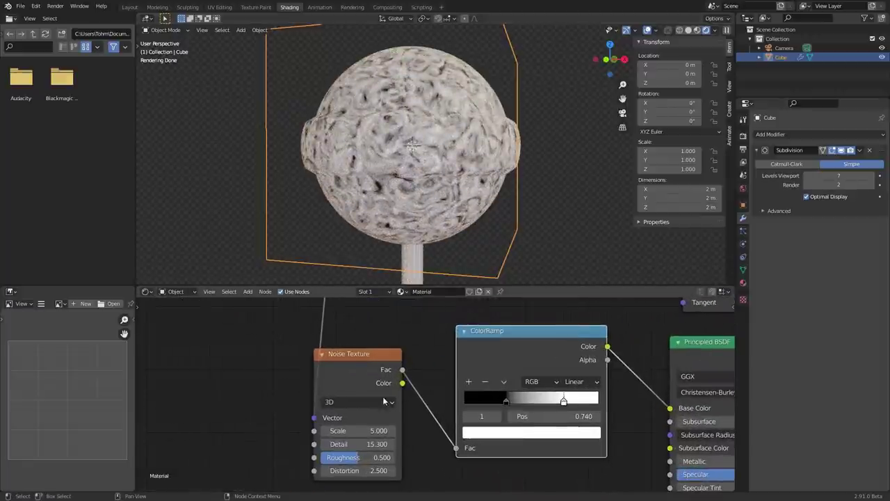
click(379, 430)
text(2)
key(Return)
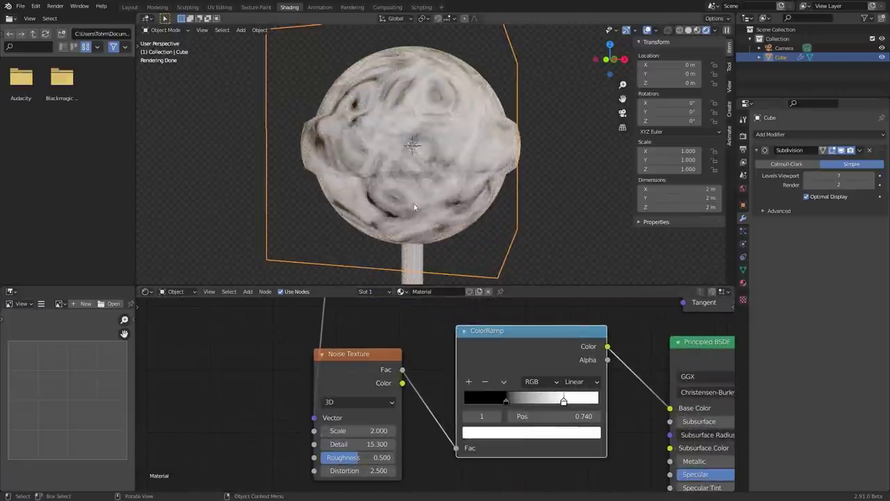
Step: Adjust the Noise Texture's Scale to 2.5
click(380, 430)
text(5)
key(Return)
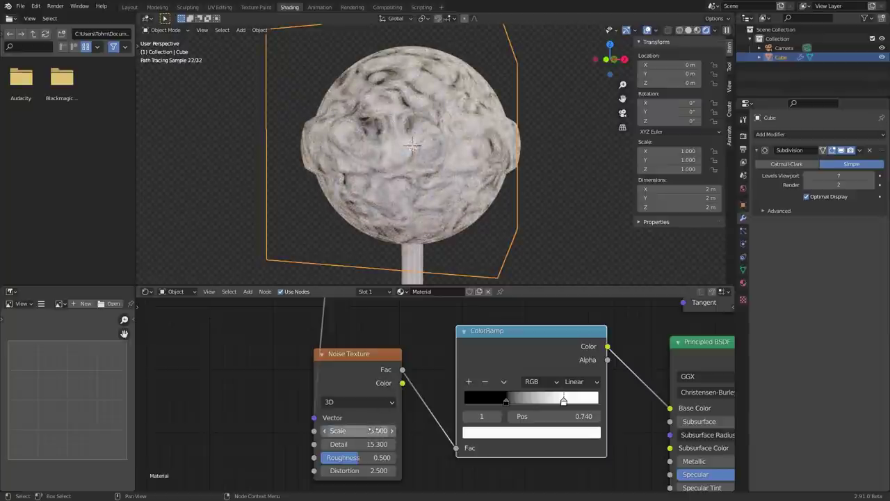
click(371, 430)
text(3.0)
text(.5)
key(Return)
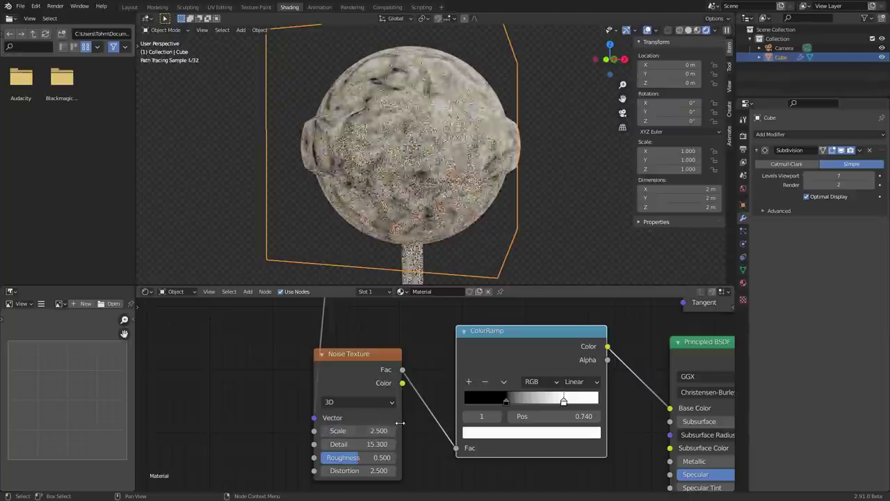
Step: Change the ColorRamp's white stop to red with hue 0.009, saturation 0.864 and value 1
middle_drag(634, 392, 518, 379)
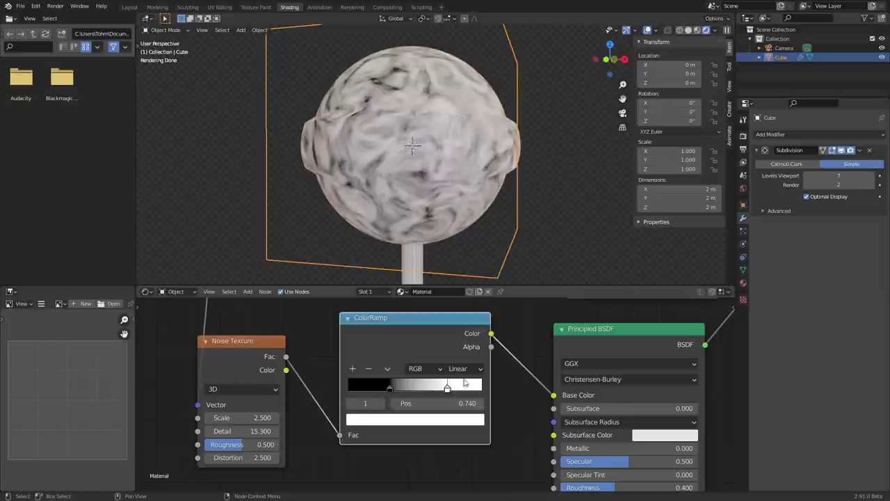
click(422, 420)
click(397, 325)
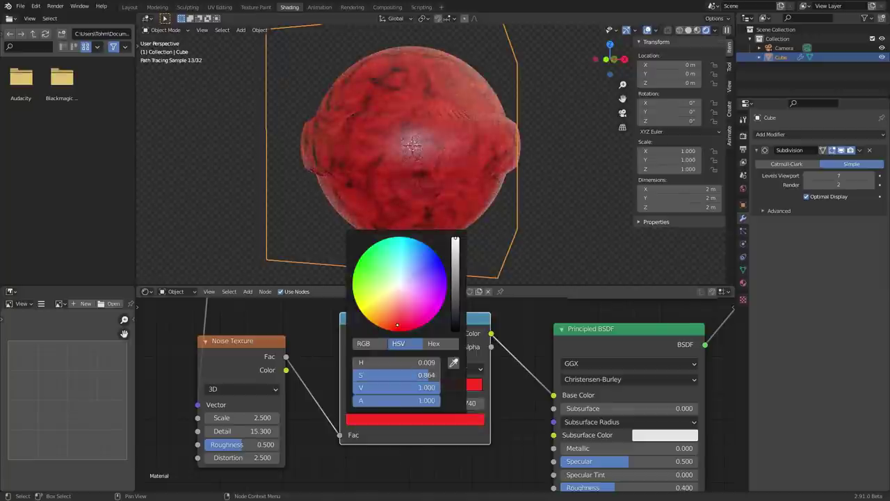
Step: Change the ColorRamp's black stop to pink with hue 0.936, saturation 0.778 and value 0.896
click(350, 404)
click(365, 417)
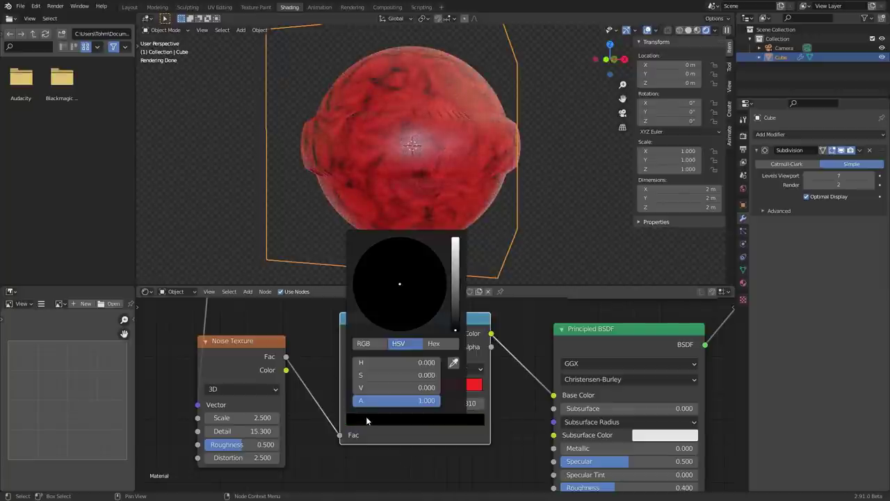
click(455, 261)
mouse_move(420, 302)
mouse_down()
mouse_move(421, 312)
mouse_move(406, 318)
mouse_move(414, 317)
mouse_up()
drag(455, 261, 455, 247)
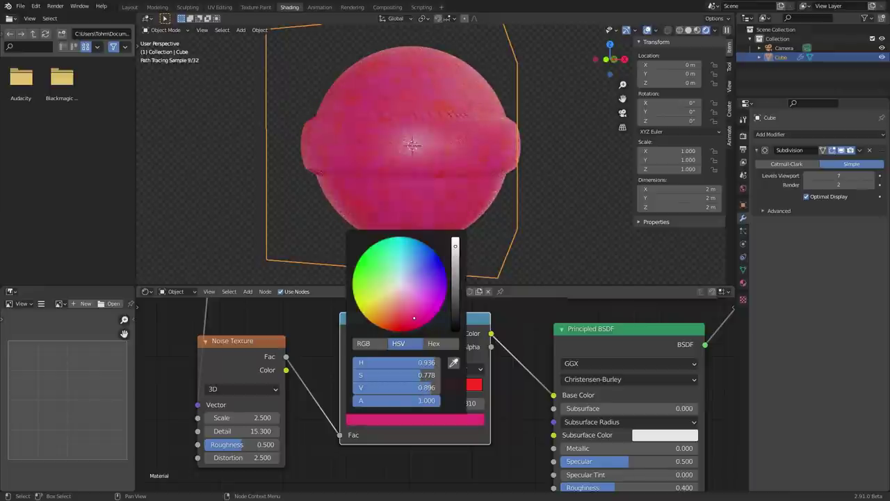
Step: Move the ColorRamp's pink stop to about 0.2 and the red stop to 0.660
shift+drag(424, 401, 348, 401)
click(383, 404)
mouse_move(425, 403)
mouse_down()
mouse_move(370, 403)
mouse_move(424, 403)
mouse_up()
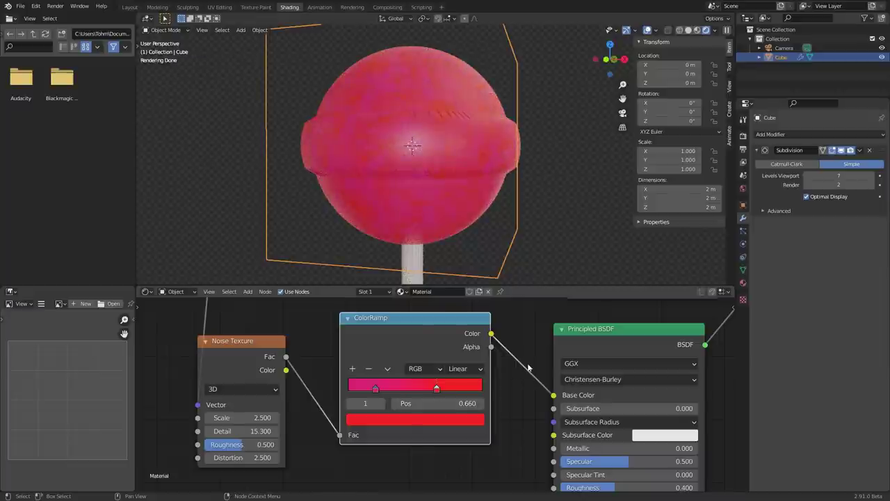
Step: Set the Transmission of the candy's Principled BSDF to 1
scroll(550, 386, down, 2)
scroll(487, 411, down, 2)
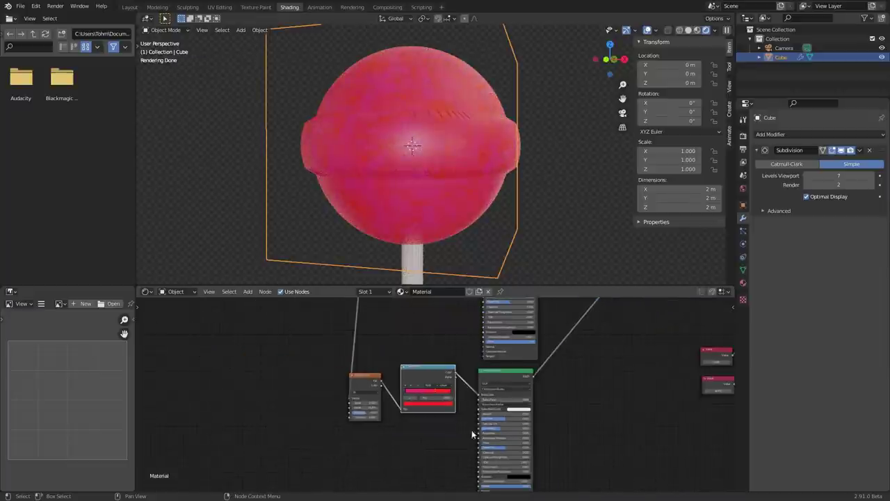
scroll(518, 208, down, 3)
click(526, 202)
middle_drag(488, 384, 436, 485)
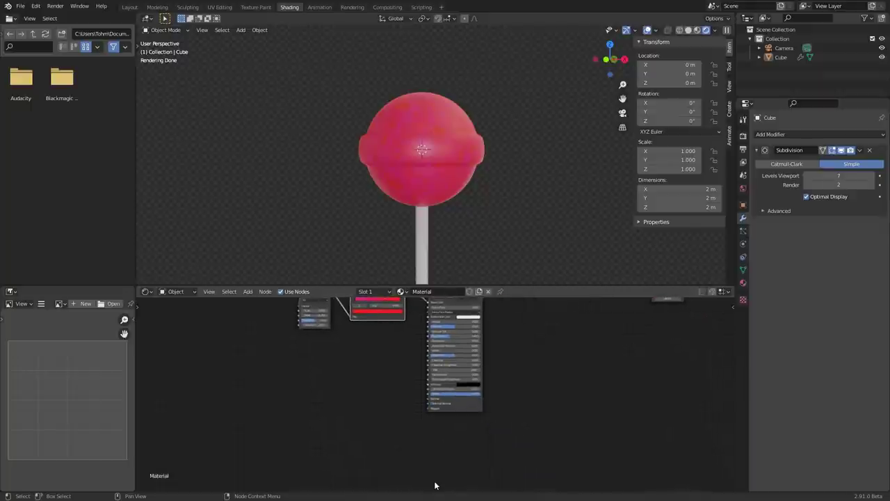
scroll(453, 445, up, 5)
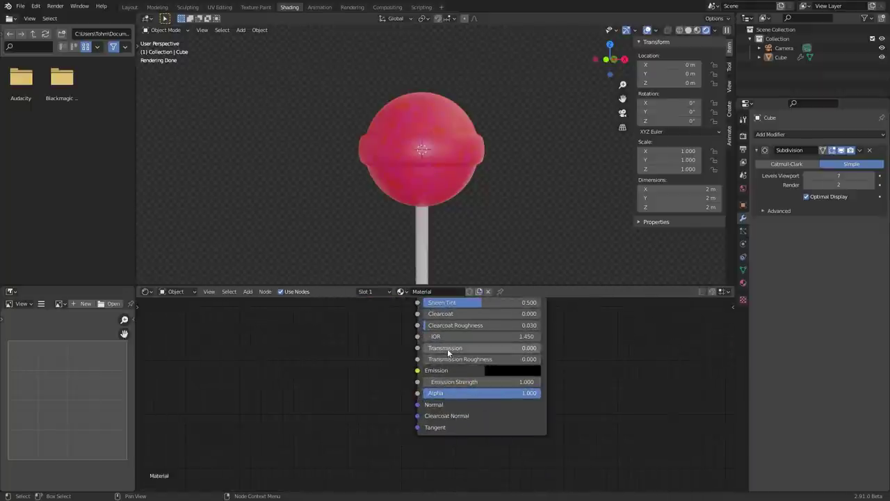
drag(448, 353, 542, 351)
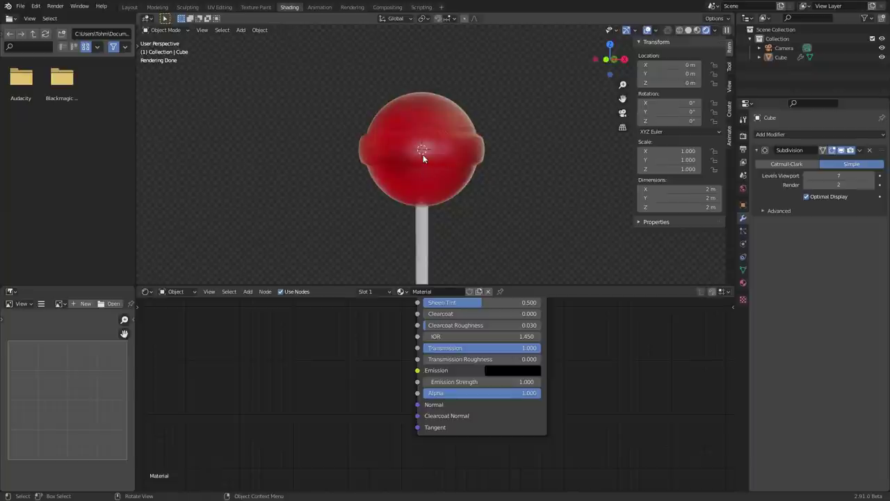
Step: Move the ColorRamp's pink stop to position 0.570 and its red stop to 0.790
middle_drag(349, 359, 389, 405)
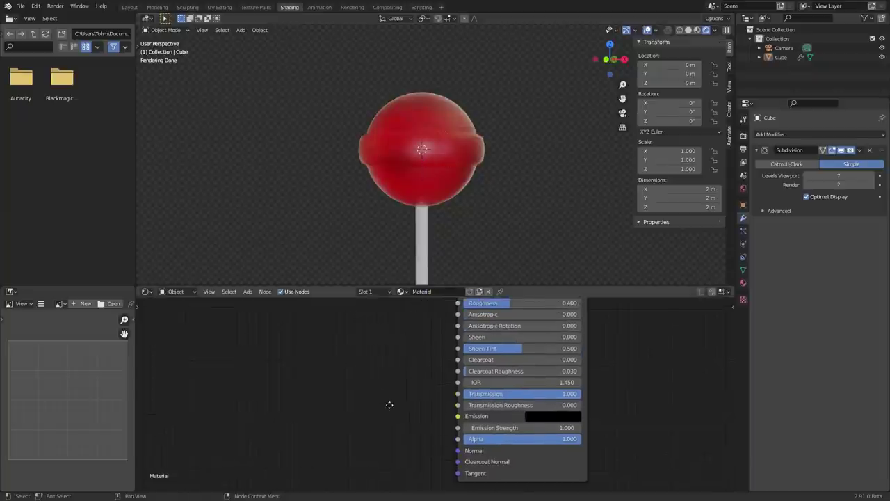
scroll(419, 122, up, 2)
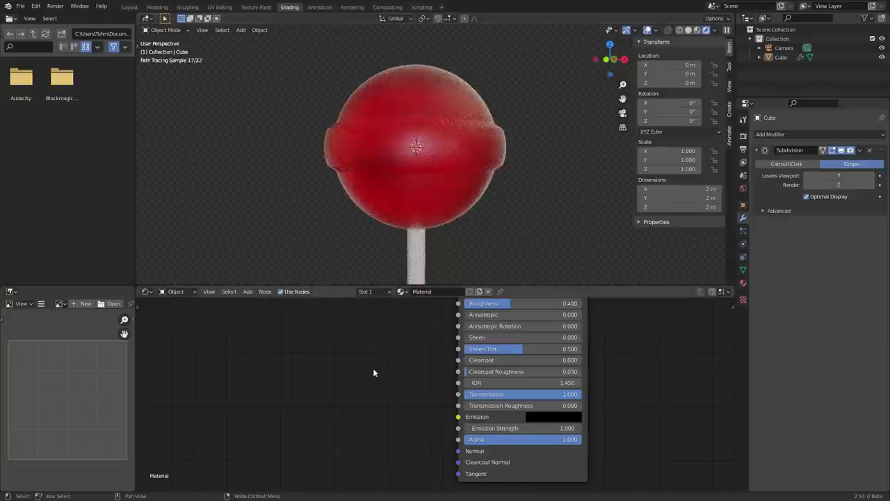
mouse_move(379, 345)
middle_down()
mouse_move(398, 451)
mouse_move(398, 397)
middle_up()
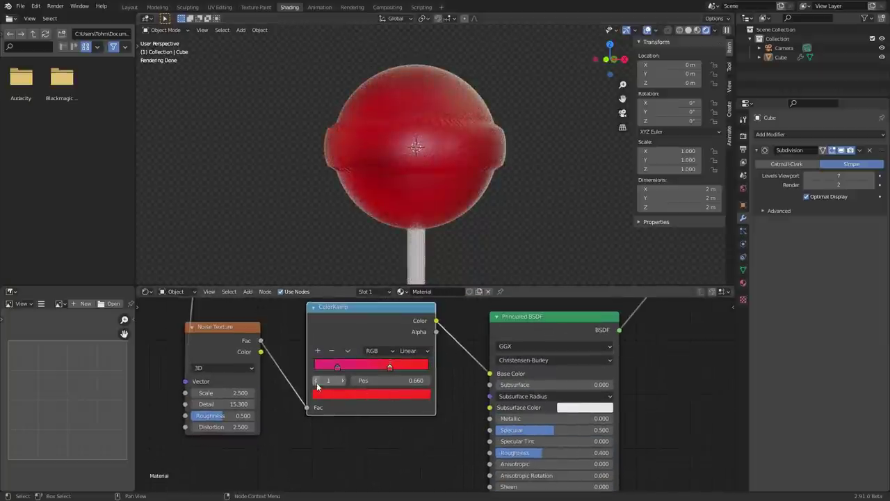
shift+drag(393, 380, 476, 380)
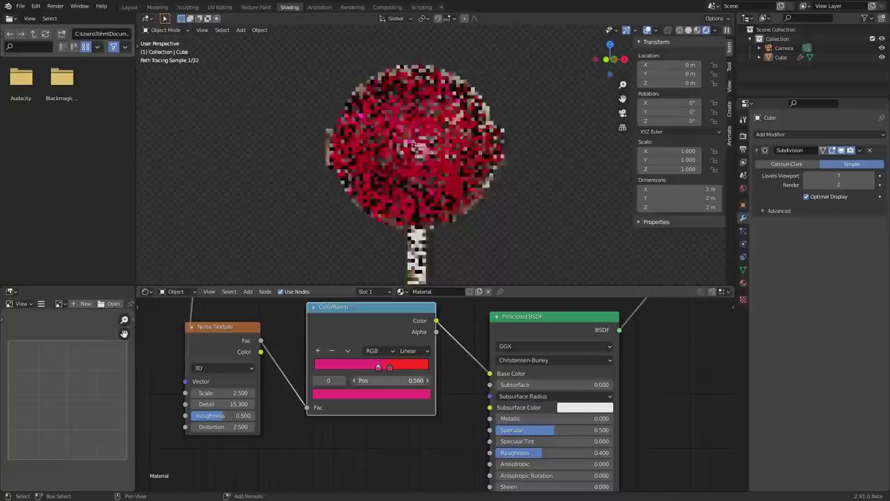
click(342, 381)
mouse_move(392, 381)
mouse_down()
mouse_move(452, 381)
mouse_move(404, 380)
mouse_up()
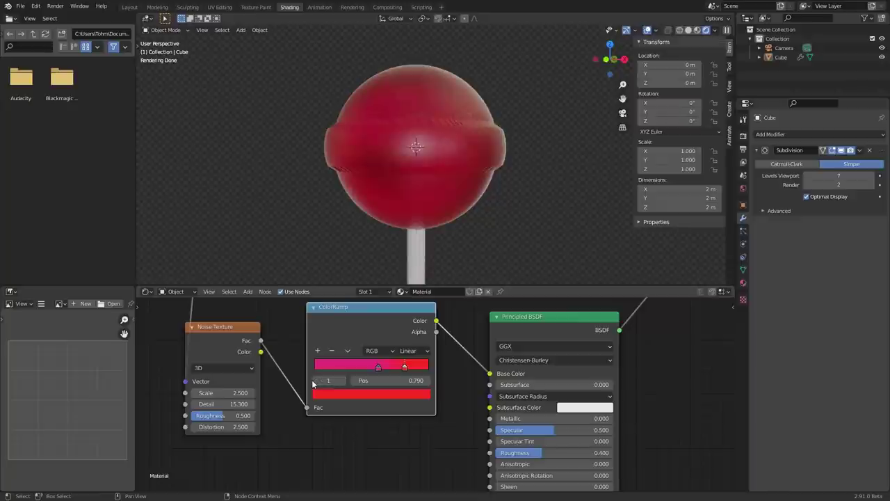
drag(406, 379, 407, 379)
Step: Add a Bump node beside the lower part of the candy's Principled BSDF
scroll(442, 470, down, 4)
middle_drag(442, 470, 387, 384)
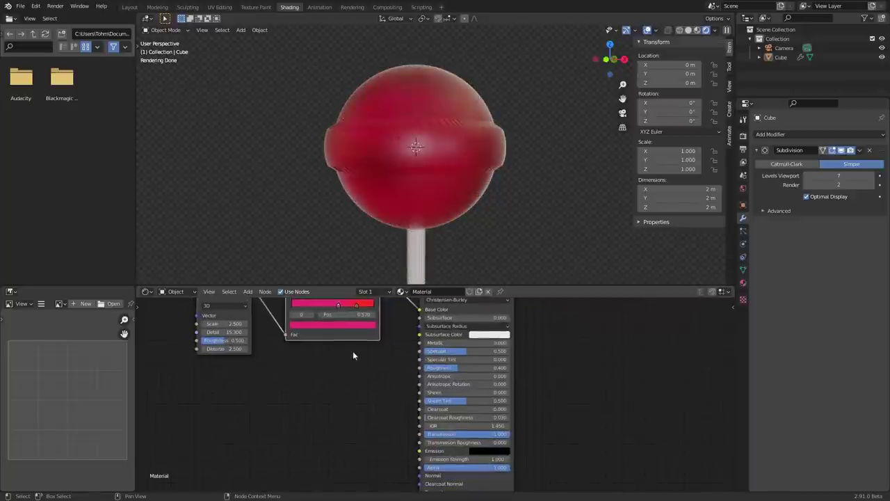
key(shift+a)
click(393, 333)
text(bum)
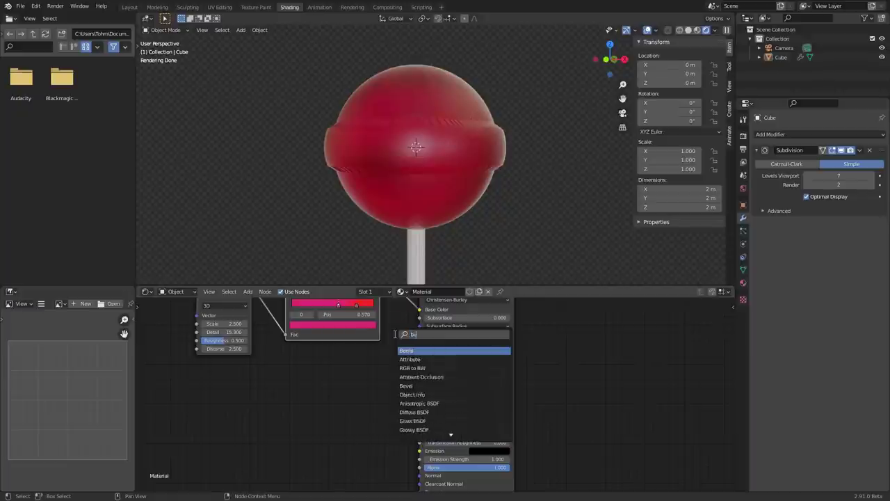
key(Return)
click(381, 373)
scroll(381, 373, up, 2)
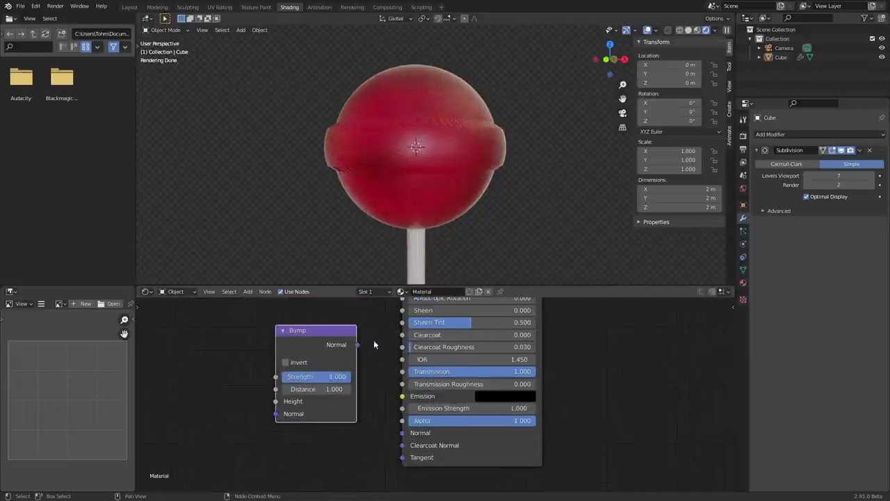
Step: Examine the displacement method options in the material's surface settings
click(743, 282)
scroll(827, 413, down, 2)
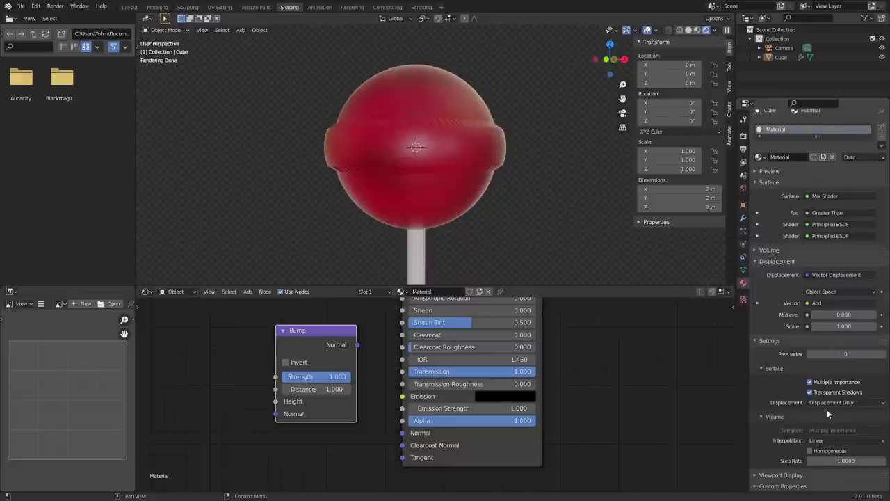
click(835, 402)
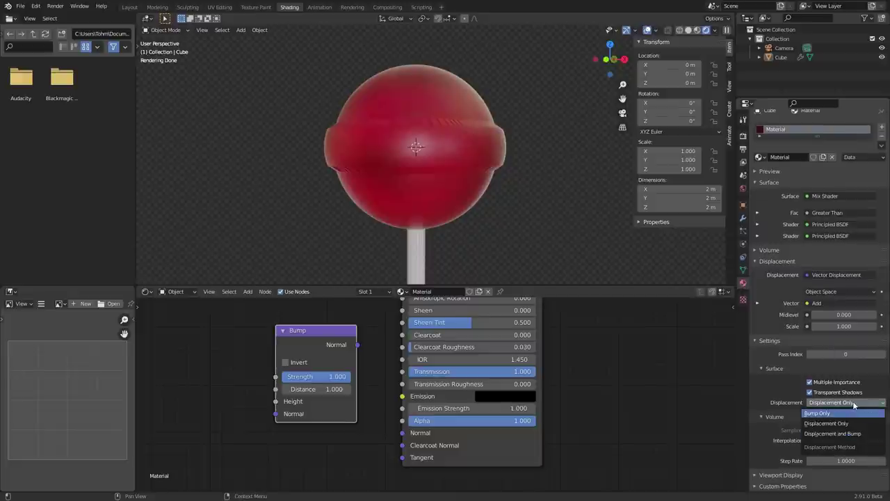
Step: Connect the Bump node's Normal output to the candy shader's Normal and the Noise Texture's Fac to the Bump Height
drag(358, 346, 402, 432)
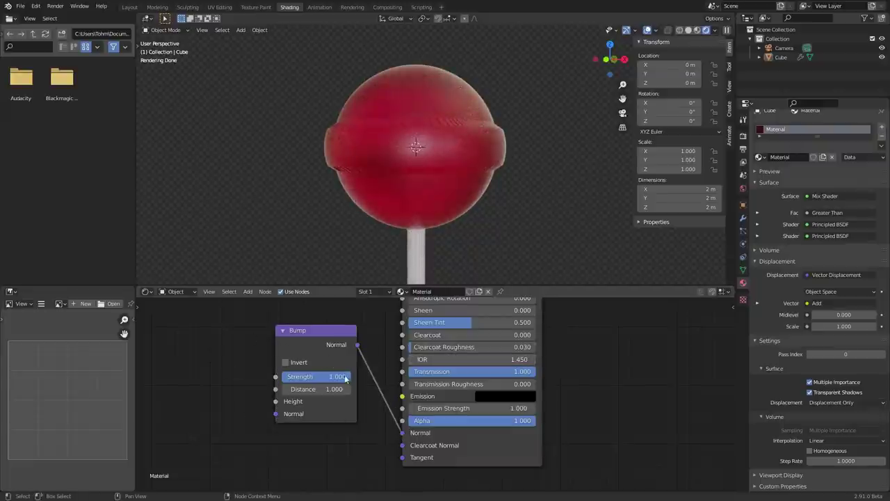
middle_drag(338, 354, 411, 419)
scroll(424, 394, down, 8)
middle_drag(395, 364, 402, 392)
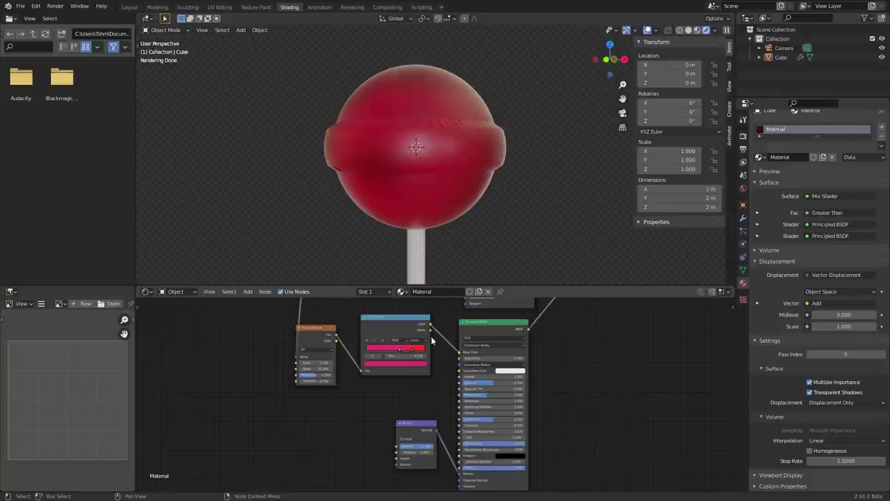
scroll(344, 359, up, 4)
middle_drag(334, 359, 349, 352)
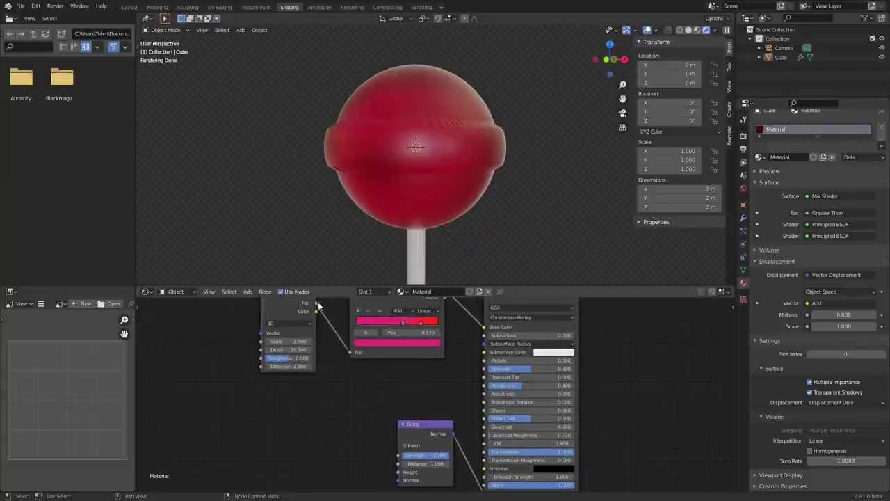
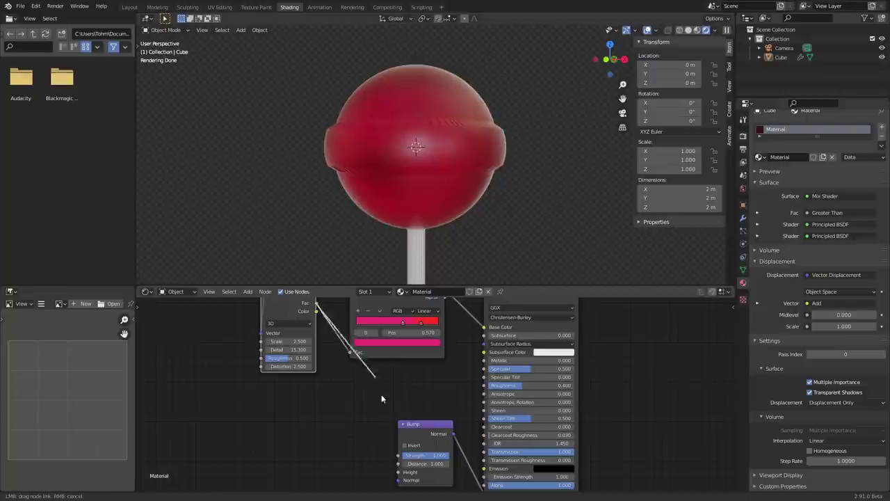
drag(399, 474, 399, 472)
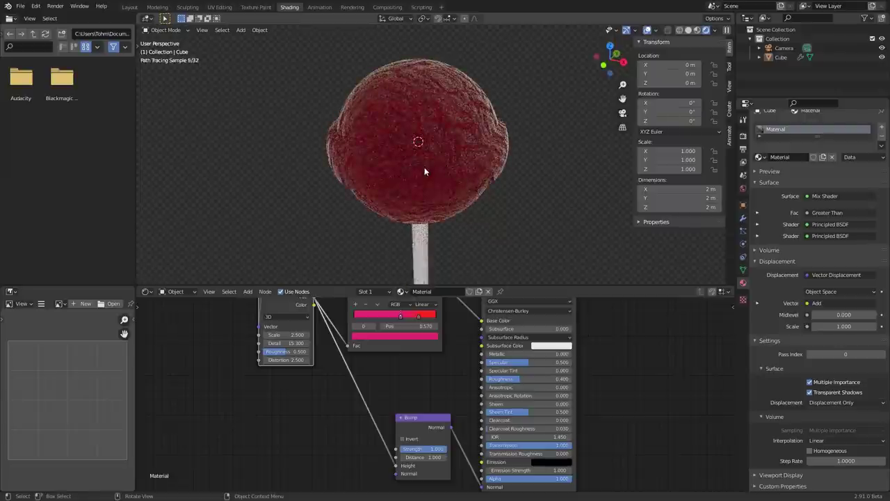
Step: Set the Bump node's Strength to 0.2
scroll(432, 167, up, 3)
middle_drag(439, 130, 447, 119)
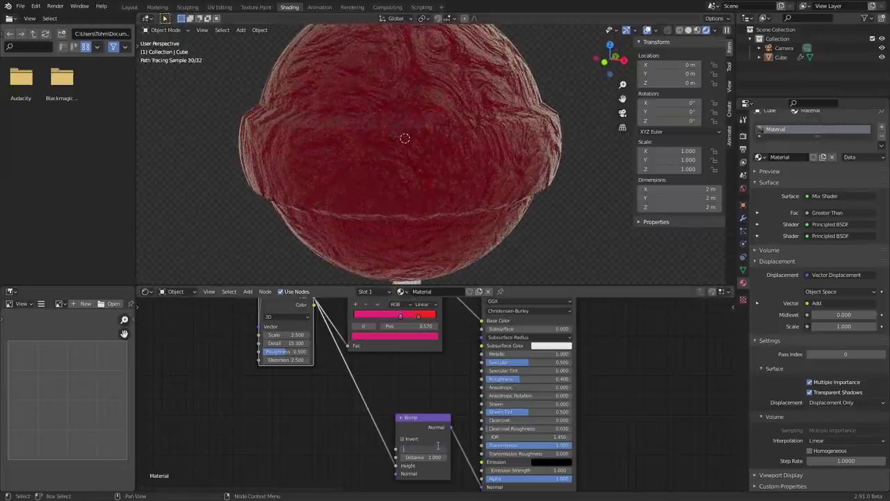
text(0.2)
key(Return)
scroll(477, 171, down, 5)
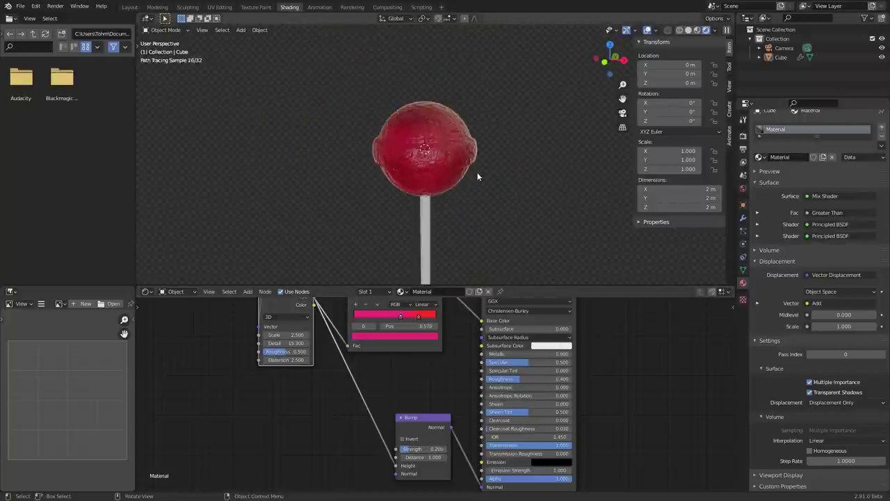
Step: Reduce the Bump node's Strength to 0.1
text(0)
key(Return)
double_click(435, 448)
text(0.1)
key(Return)
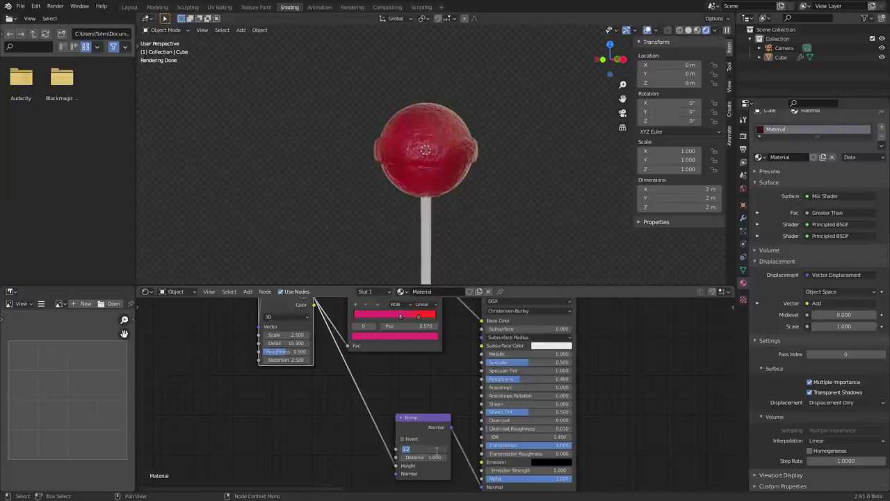
Step: Move the ColorRamp's pink stop to 0.660 and try recoloring it cyan
scroll(445, 379, up, 4)
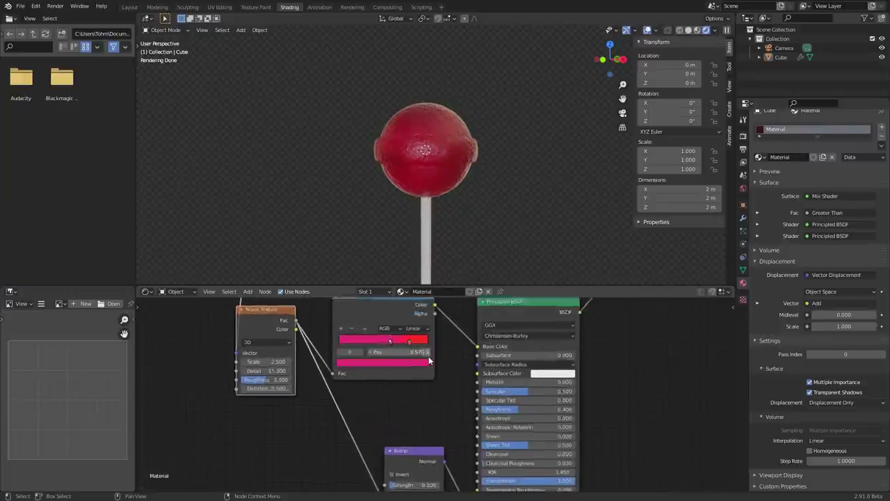
shift+drag(415, 387, 485, 387)
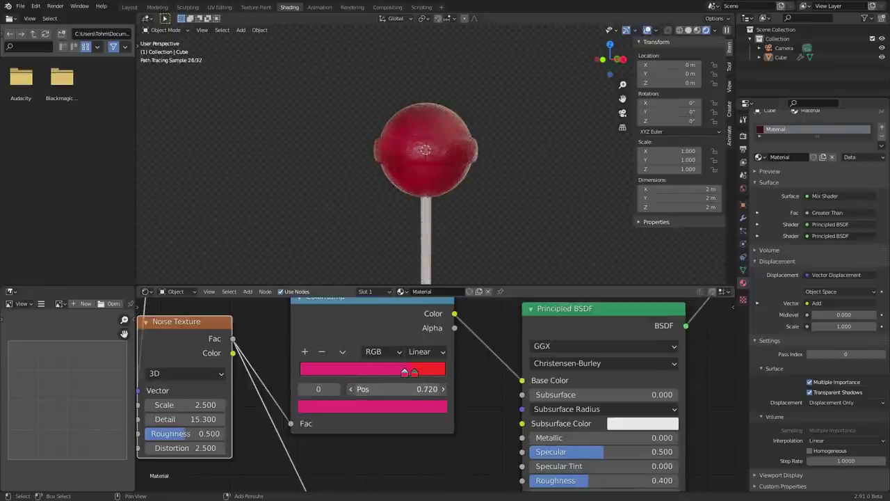
click(408, 407)
click(357, 285)
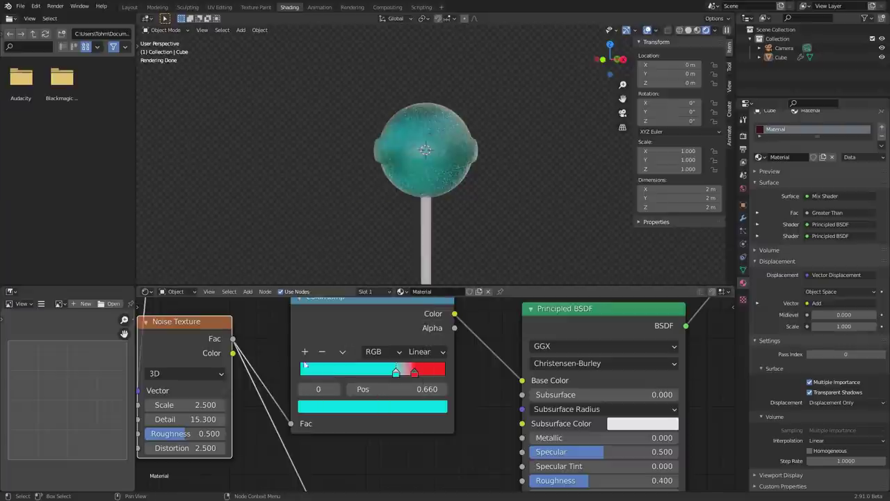
Step: Move the ColorRamp's cyan stop to position 0.380 and the red stop to 0.620
drag(396, 371, 356, 370)
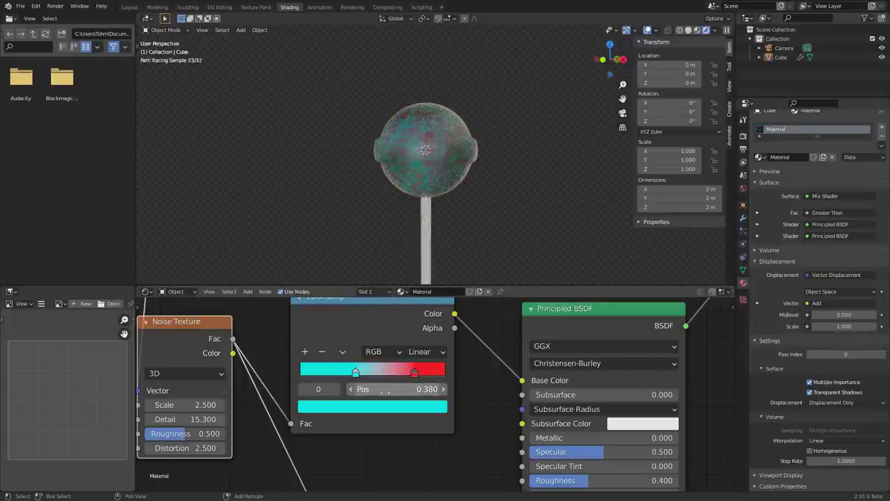
click(414, 370)
drag(416, 389, 390, 389)
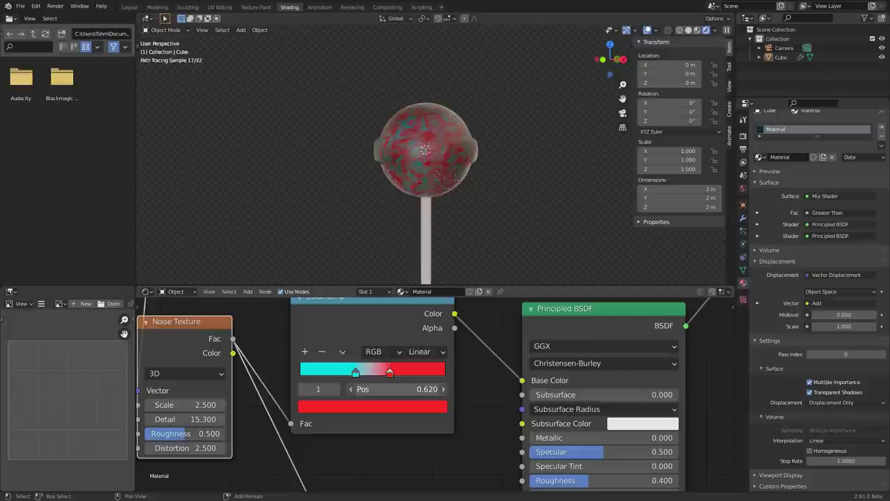
Step: Recolor the ColorRamp's cyan stop pink with hue 0.899, saturation 0.725 and value 0.896
click(304, 389)
click(328, 407)
mouse_move(383, 281)
mouse_down()
mouse_move(382, 289)
mouse_move(336, 295)
mouse_up()
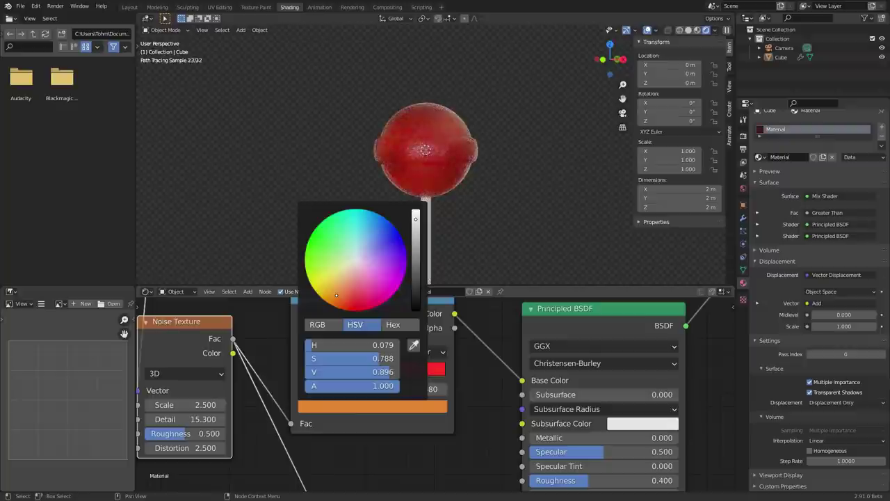
click(376, 288)
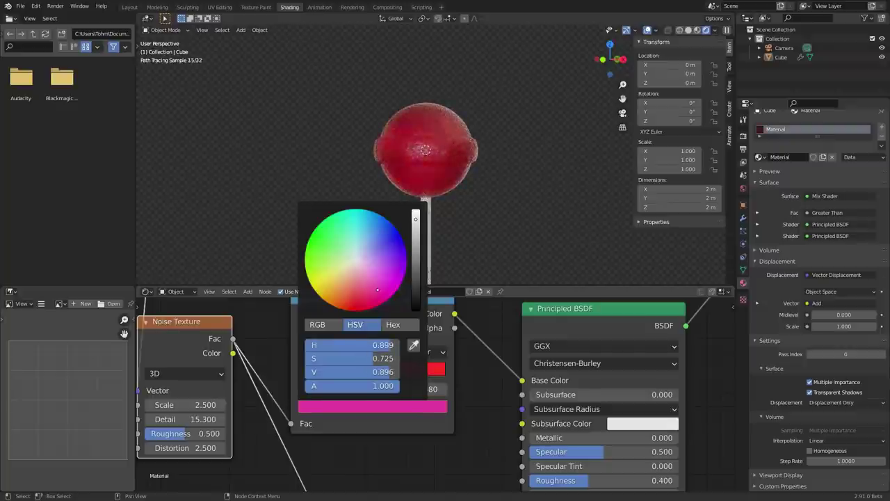
Step: Insert a Hue Saturation Value node between the ColorRamp and the candy's Principled BSDF
middle_drag(416, 322, 326, 353)
scroll(410, 347, down, 2)
key(shift+a)
click(380, 318)
text(hu)
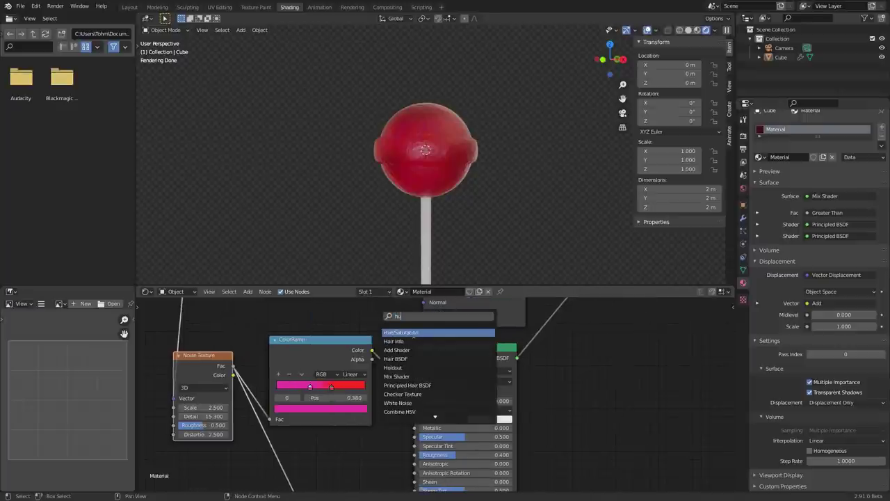
key(Return)
click(410, 362)
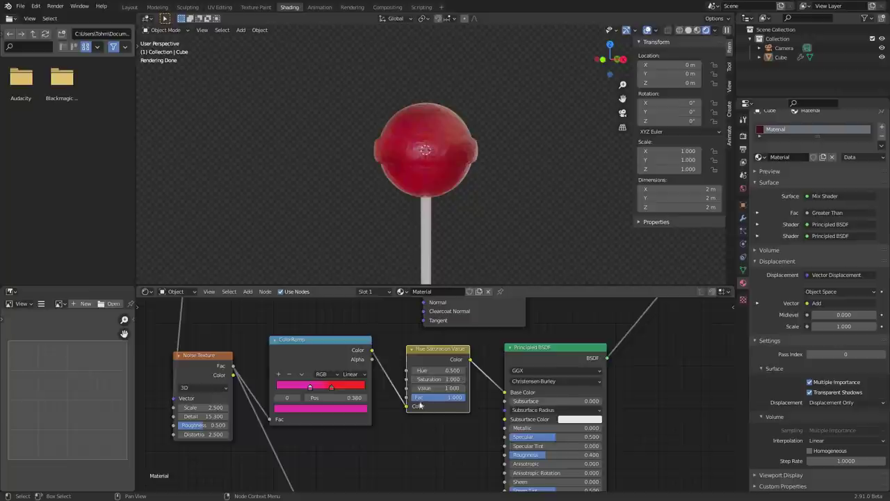
drag(445, 370, 486, 370)
key(ctrl+z)
Step: Add a Value node below the Hue Saturation Value node
middle_drag(465, 371, 447, 360)
key(shift+a)
click(390, 326)
text(va)
key(Return)
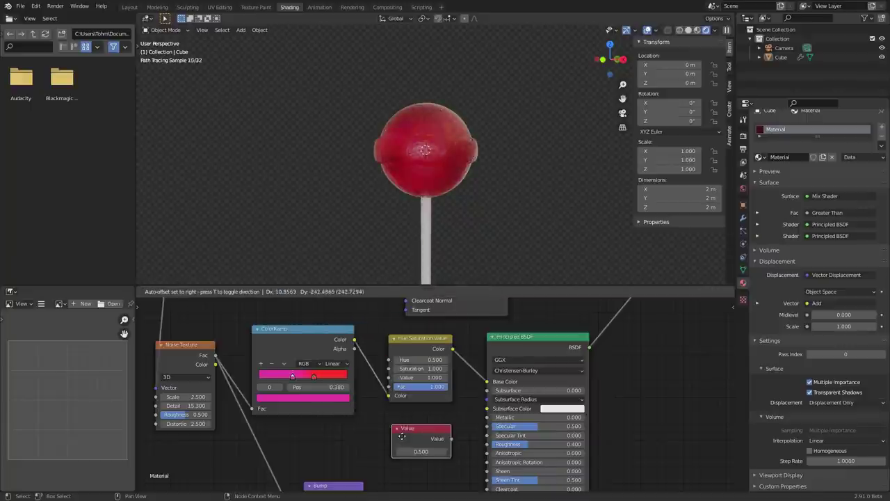
click(402, 436)
Step: Connect the new Value node to the Hue input of the Hue Saturation Value node and place it above the other two Value nodes
alt+right_drag(402, 436, 408, 376)
scroll(434, 393, down, 3)
scroll(431, 396, up, 3)
key(ctrl+z)
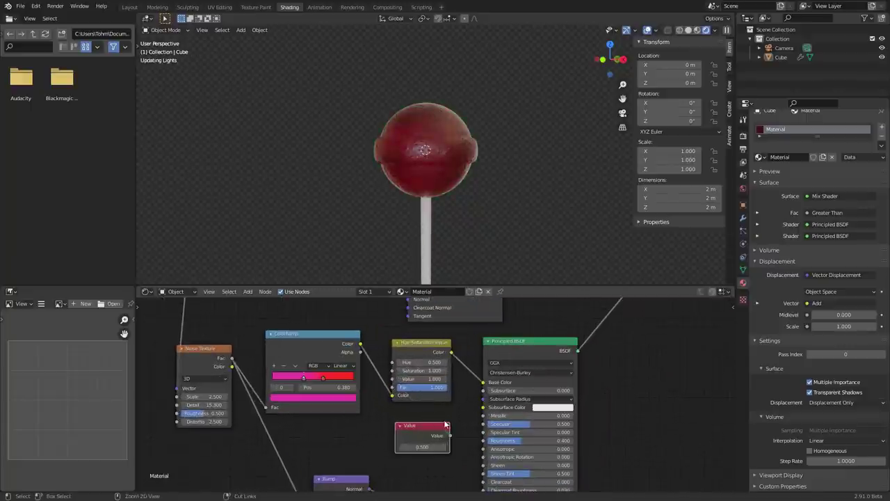
scroll(424, 414, down, 3)
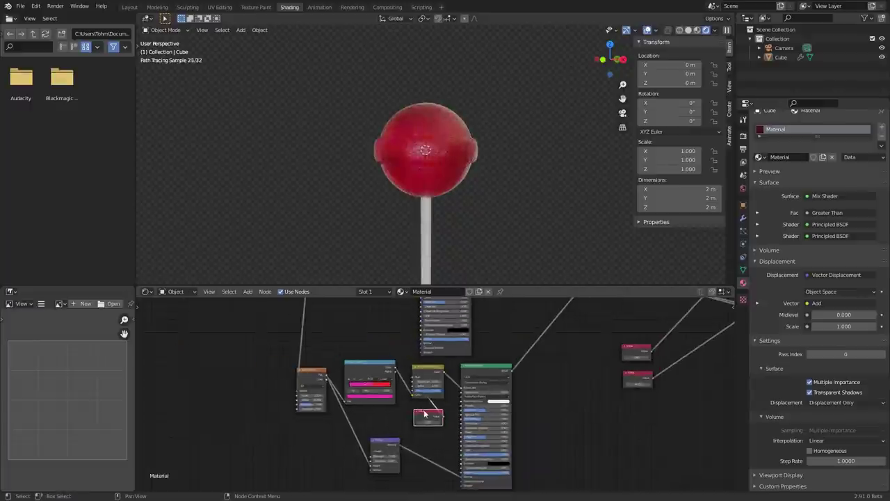
scroll(425, 415, down, 2)
key(g)
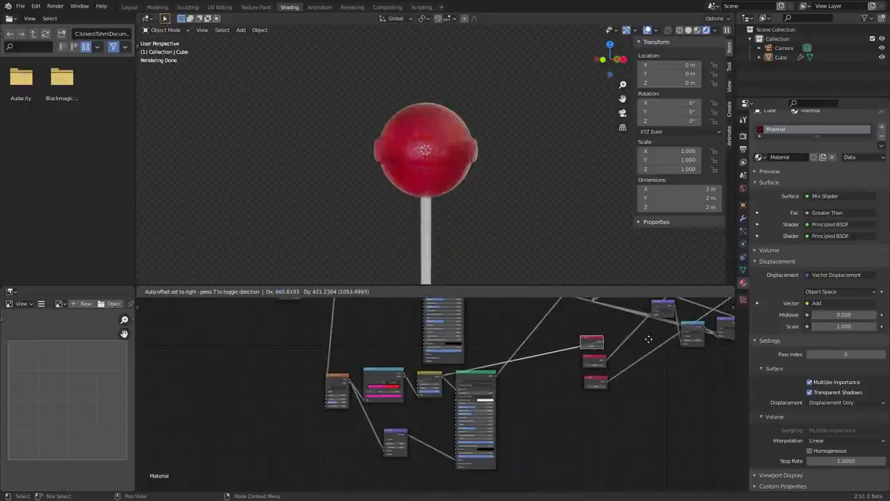
click(642, 339)
Step: Try different amounts in the stacked Value nodes and undo each change
middle_drag(600, 351, 458, 353)
scroll(472, 368, up, 10)
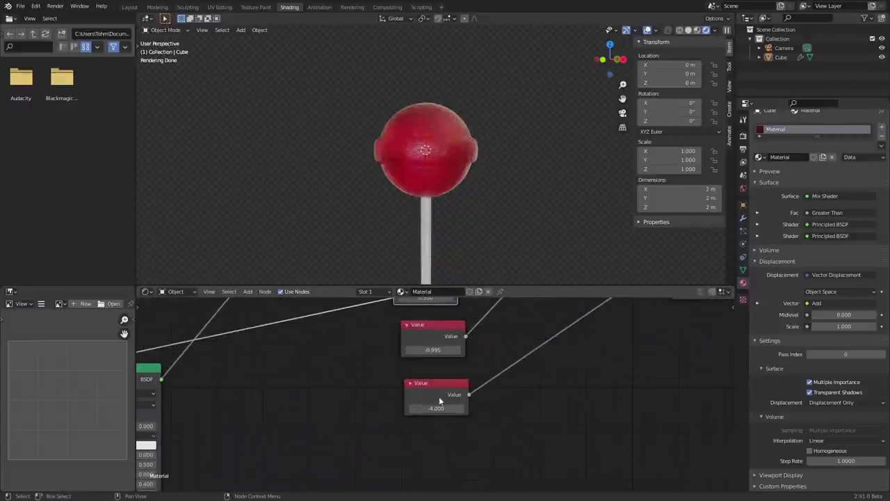
scroll(448, 233, down, 6)
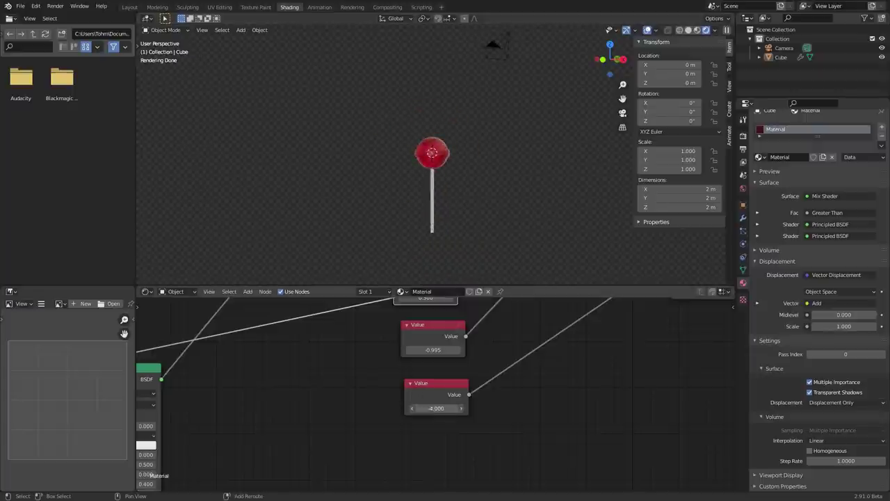
mouse_move(436, 408)
mouse_down()
mouse_move(462, 408)
mouse_move(436, 409)
mouse_up()
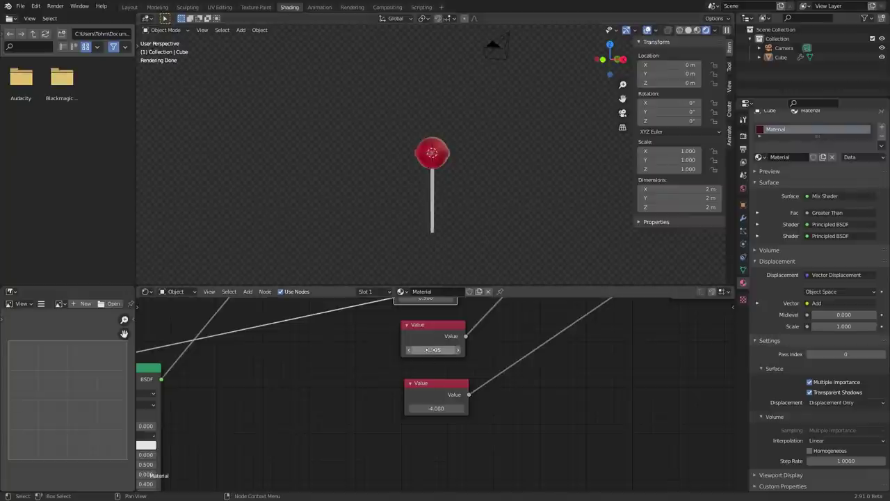
drag(427, 349, 502, 350)
key(ctrl+z)
middle_drag(429, 305, 434, 339)
shift+drag(433, 333, 479, 333)
key(ctrl+z)
Step: Examine the displacement branch of the node tree through to the Material Output
scroll(455, 332, down, 7)
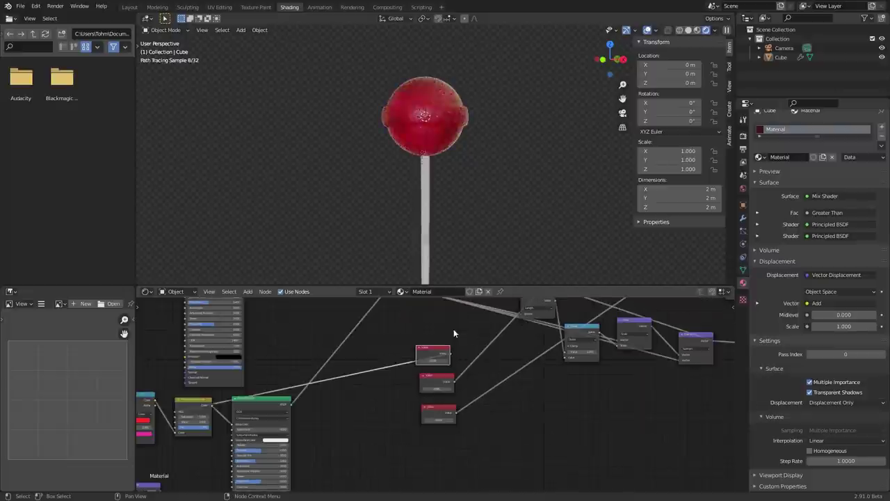
middle_drag(544, 370, 285, 323)
middle_drag(607, 343, 410, 368)
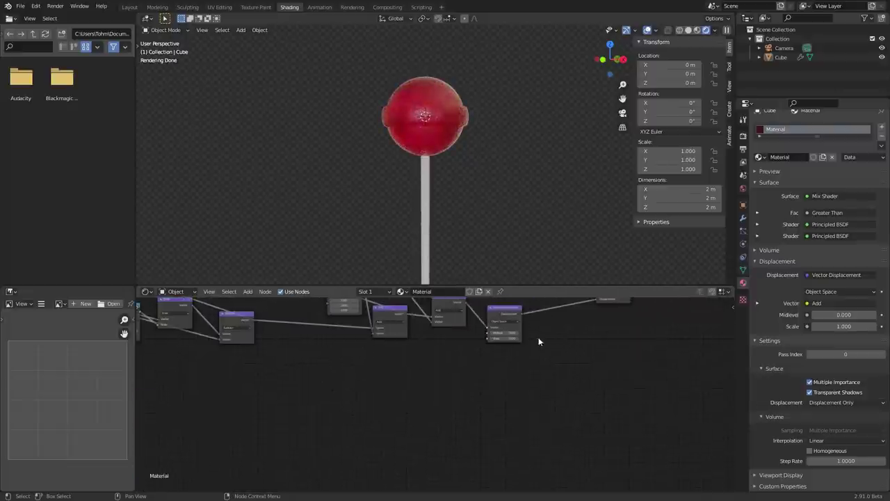
scroll(463, 371, up, 4)
mouse_move(432, 356)
mouse_down()
mouse_move(372, 356)
mouse_move(435, 356)
mouse_up()
scroll(487, 358, down, 3)
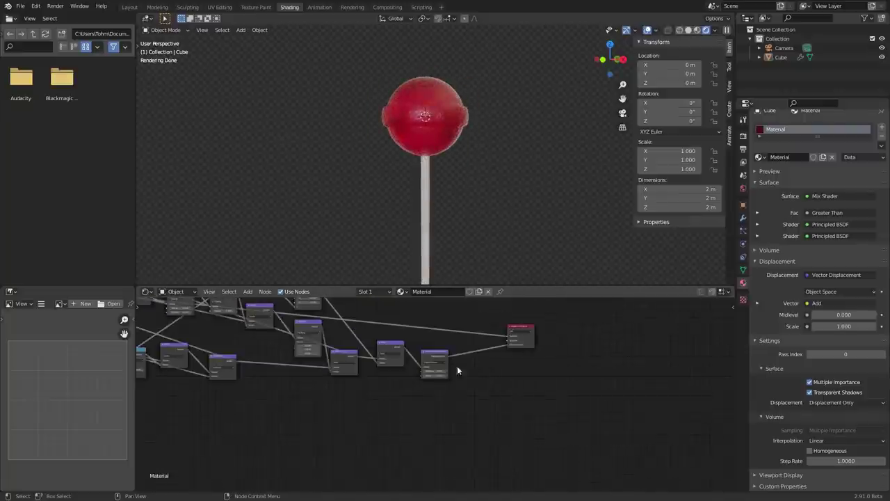
middle_drag(286, 380, 593, 360)
middle_drag(367, 360, 590, 357)
scroll(401, 349, up, 3)
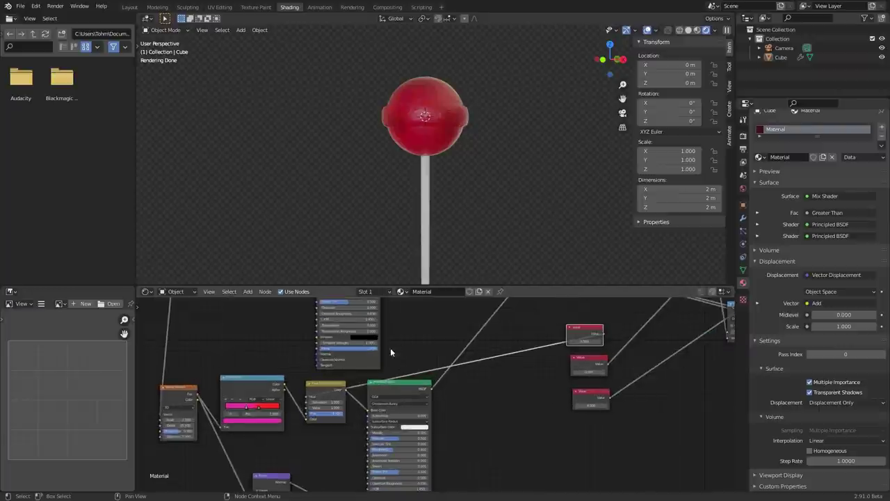
Step: Set the Roughness of the candy's Principled BSDF to 0.2
middle_drag(391, 349, 442, 310)
scroll(456, 341, up, 8)
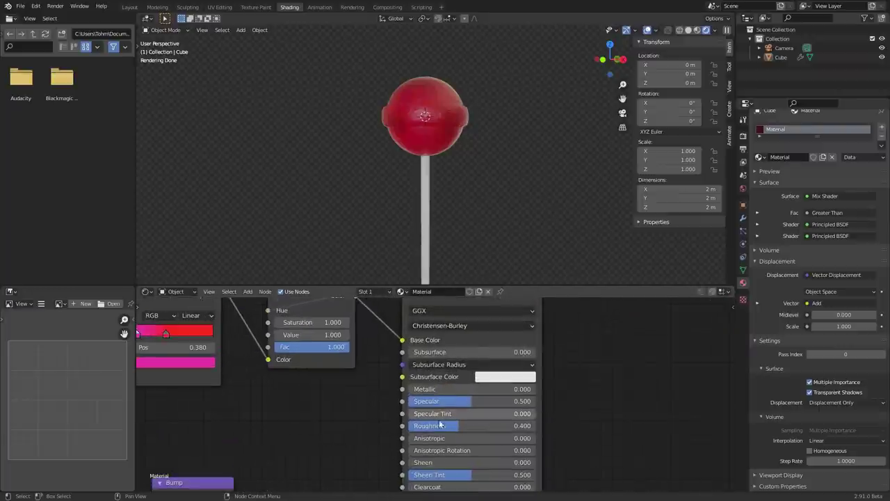
mouse_move(440, 425)
mouse_down()
mouse_move(404, 424)
mouse_move(431, 429)
mouse_up()
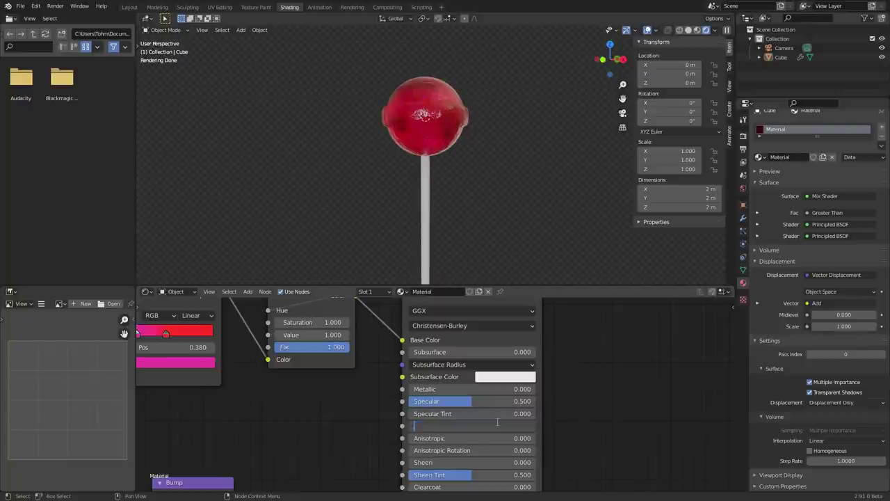
text(0.2)
key(Return)
Step: Try a Clearcoat of 1.000 on the candy's Principled BSDF and undo it
middle_drag(364, 413, 343, 322)
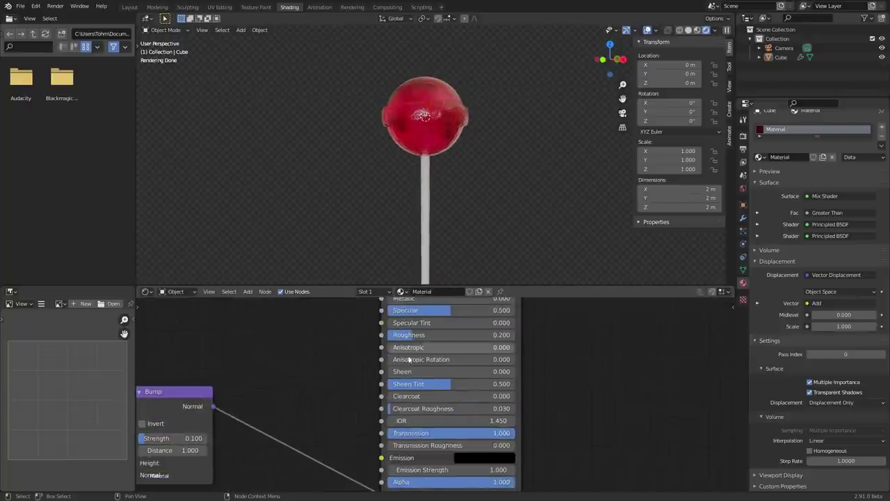
drag(427, 395, 555, 396)
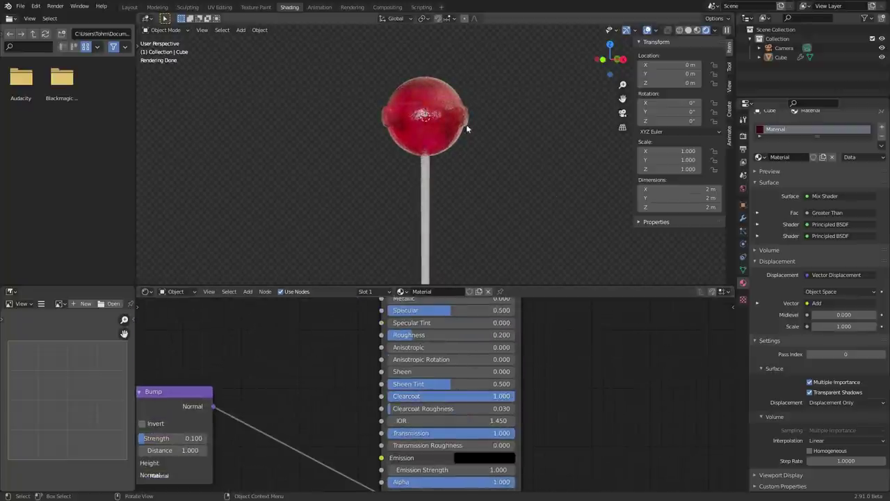
key(ctrl+z)
Step: Save the lollipop file
middle_drag(541, 365, 554, 420)
key(ctrl+s)
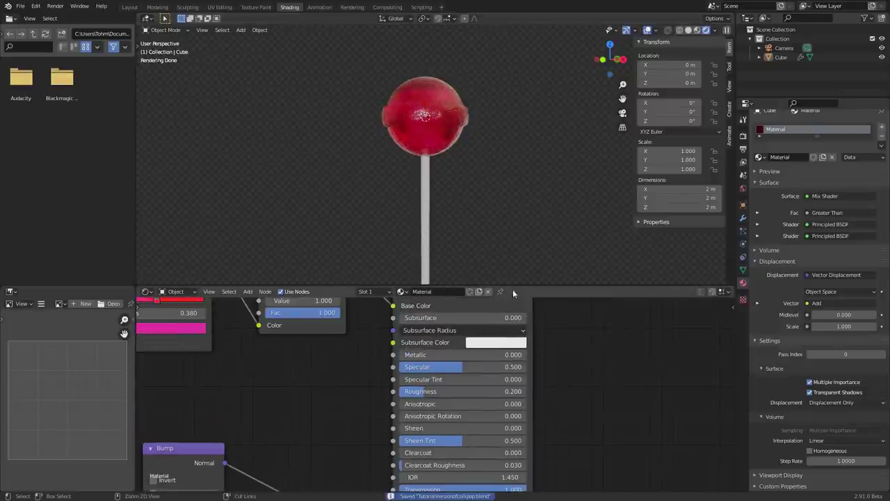
scroll(474, 243, down, 3)
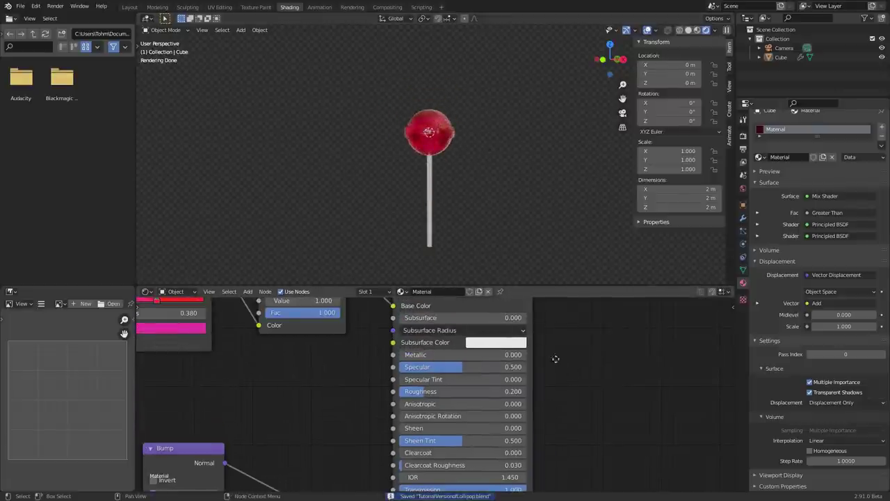
Step: Lengthen the stick by setting the lowest Value node to -4.5
middle_drag(555, 359, 325, 311)
scroll(410, 324, down, 7)
middle_drag(597, 319, 500, 362)
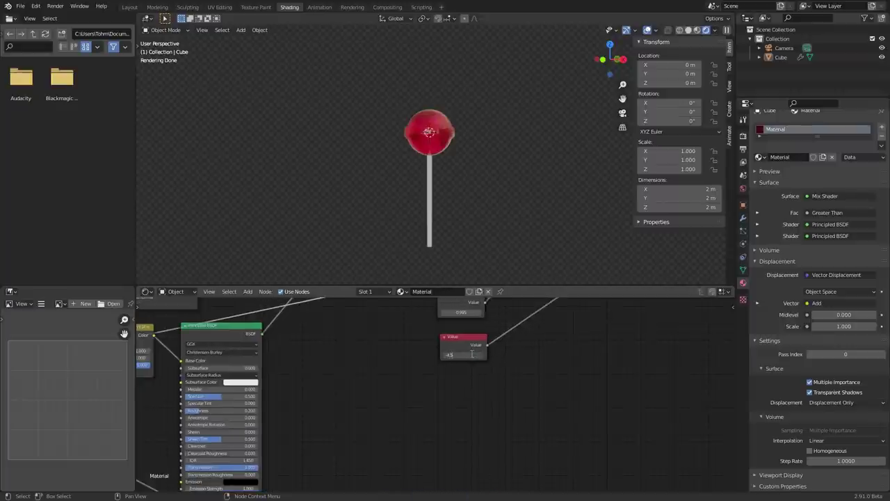
drag(473, 354, 470, 355)
Step: Duplicate the candy's Noise Texture node and place the copy beside the stick's Principled BSDF
middle_drag(391, 326, 616, 468)
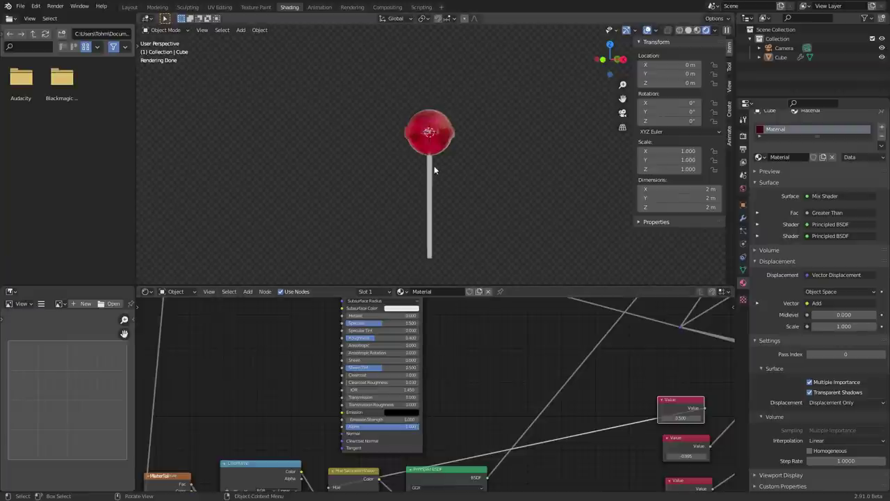
scroll(435, 184, up, 5)
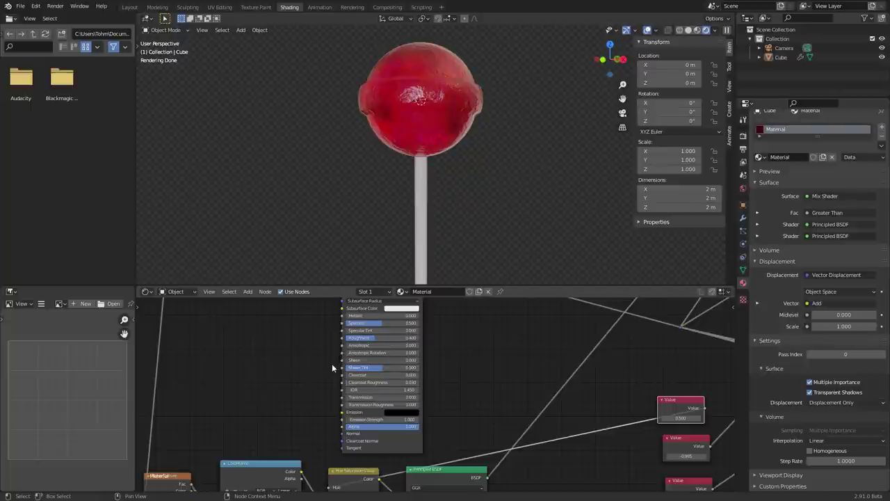
scroll(332, 364, down, 3)
middle_drag(332, 364, 354, 368)
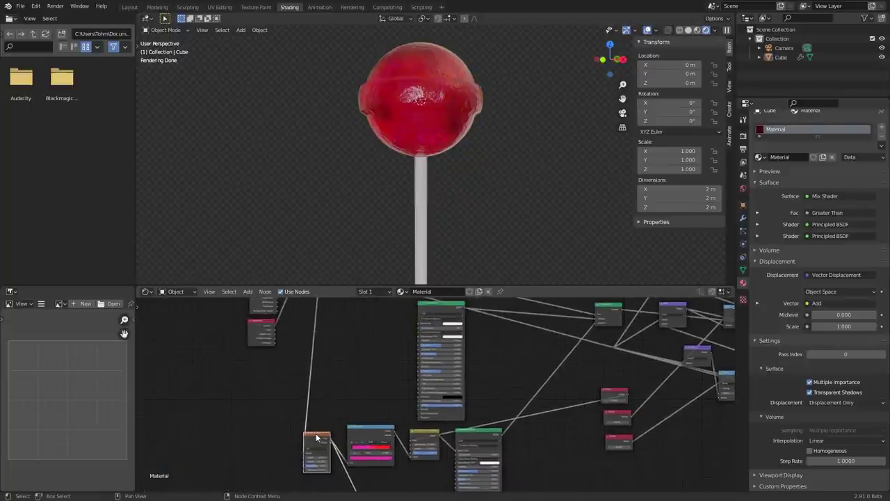
drag(317, 437, 367, 314)
scroll(370, 323, up, 3)
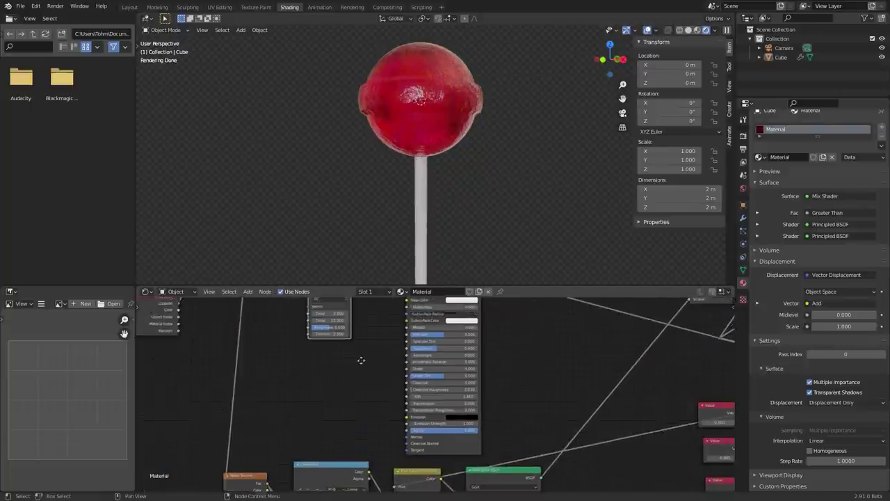
Step: Connect the Subtract node's Vector output to the duplicated Noise Texture's Vector input
middle_drag(361, 359, 390, 388)
middle_drag(328, 322, 320, 366)
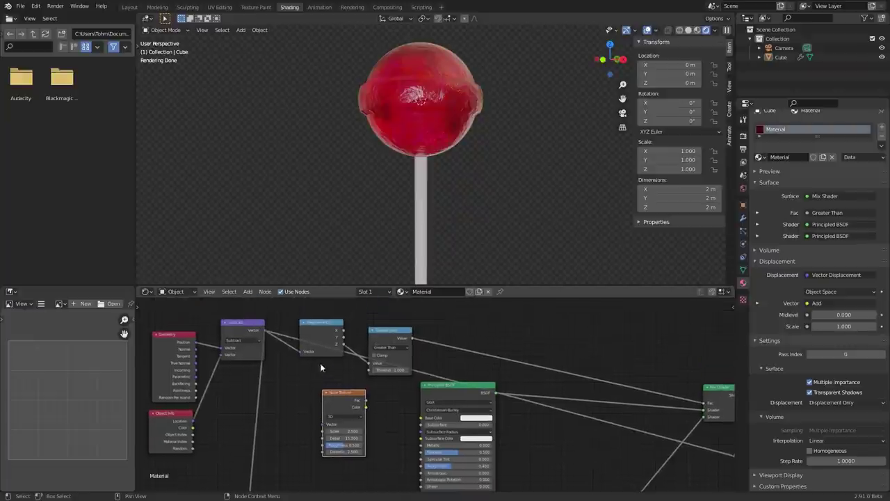
drag(268, 328, 323, 423)
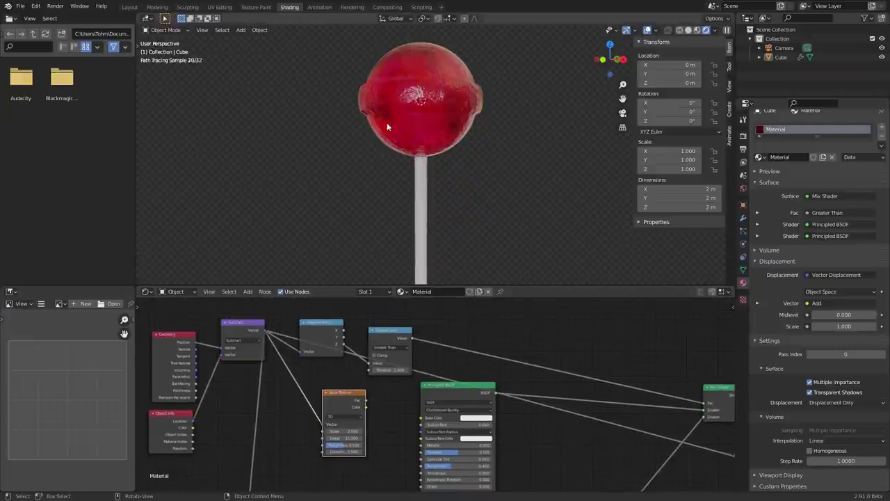
scroll(409, 156, up, 3)
scroll(407, 388, down, 3)
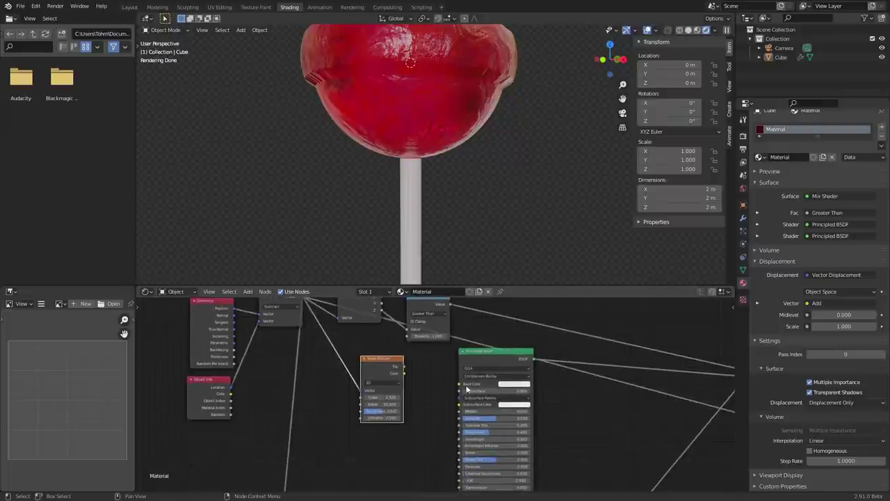
Step: Preview the duplicated Noise Texture on the model and set its Distortion to 0
scroll(406, 388, up, 5)
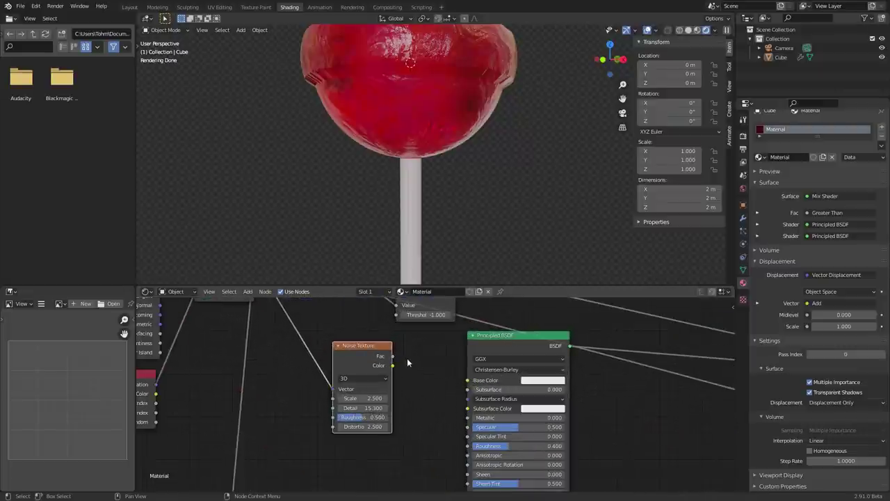
drag(369, 350, 361, 353)
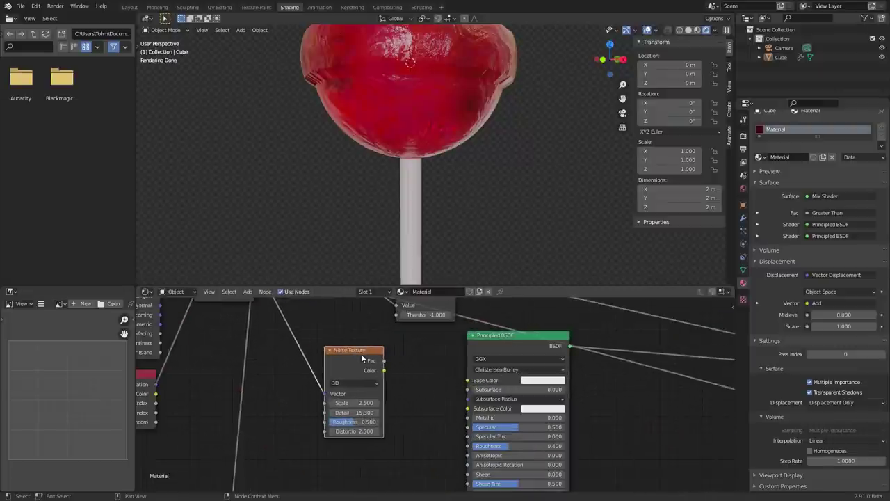
ctrl+shift+click(361, 354)
scroll(361, 353, up, 2)
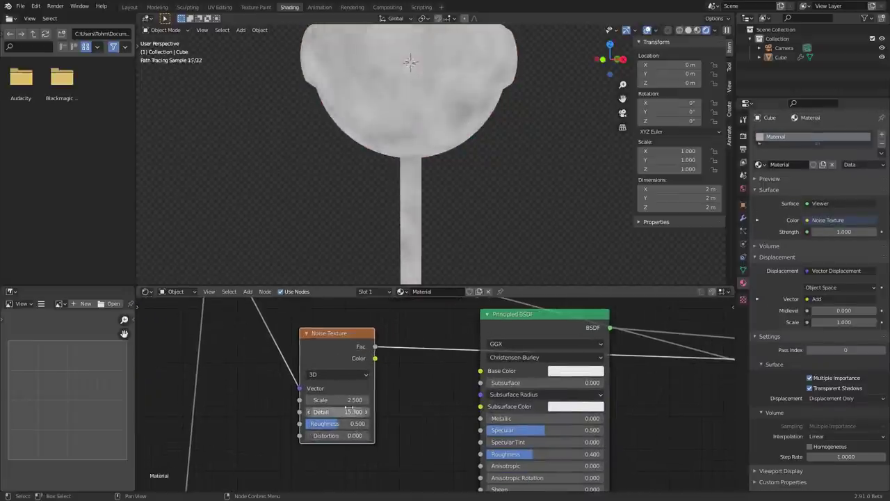
Step: Set the duplicated Noise Texture's Scale to 100
click(351, 400)
text(10)
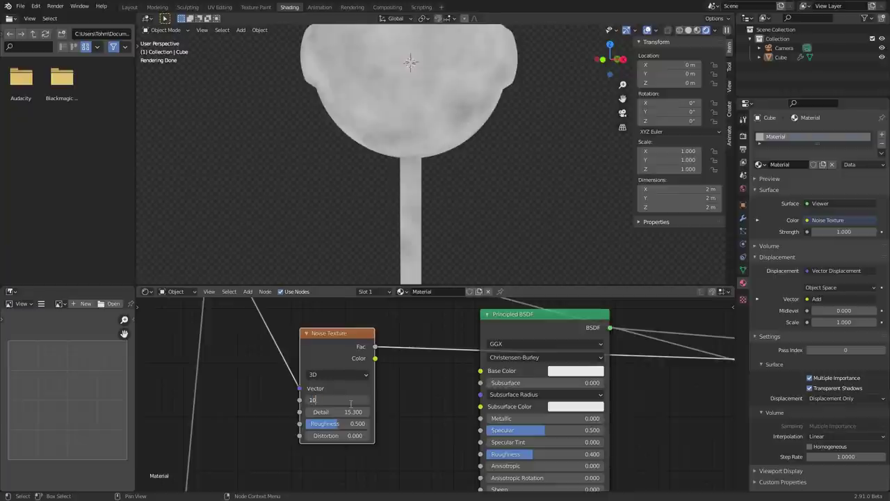
text(0)
key(Return)
scroll(419, 190, up, 3)
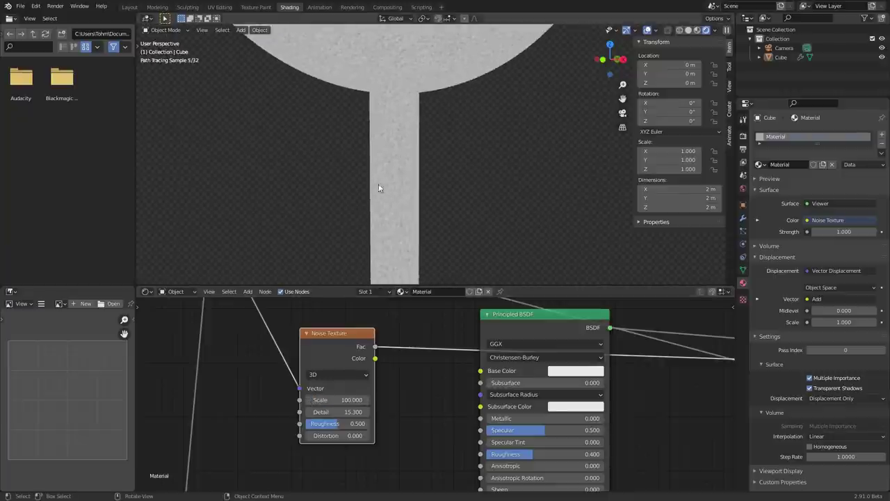
scroll(424, 331, down, 3)
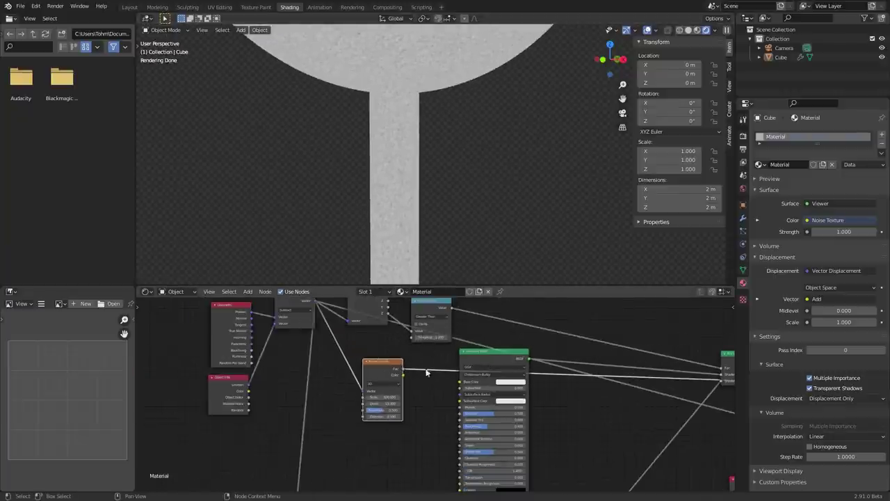
Step: Connect the duplicated noise's Fac to the Base Color of the stick's Principled BSDF and preview the Mix Shader again
middle_drag(426, 373, 390, 356)
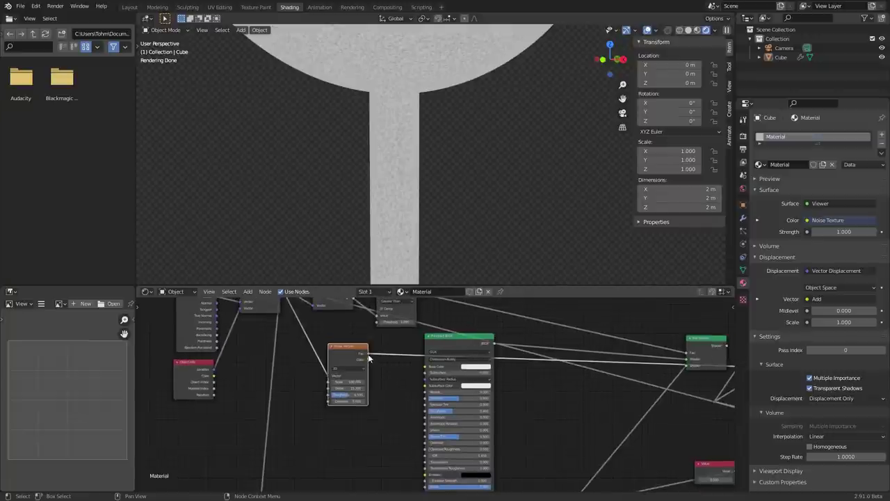
drag(368, 357, 425, 366)
ctrl+scroll(628, 341, right, 2)
ctrl+shift+click(664, 338)
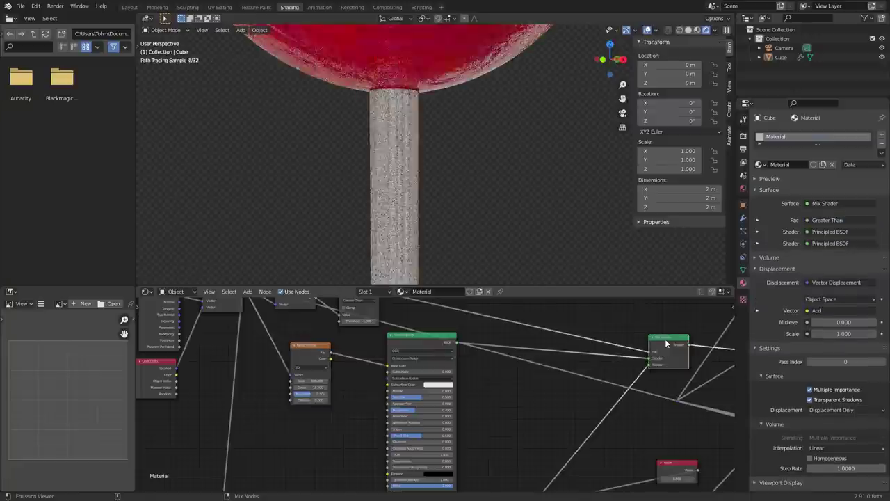
Step: Add a Bump node between the duplicated Noise Texture and the stick's Principled BSDF
middle_drag(376, 371, 459, 344)
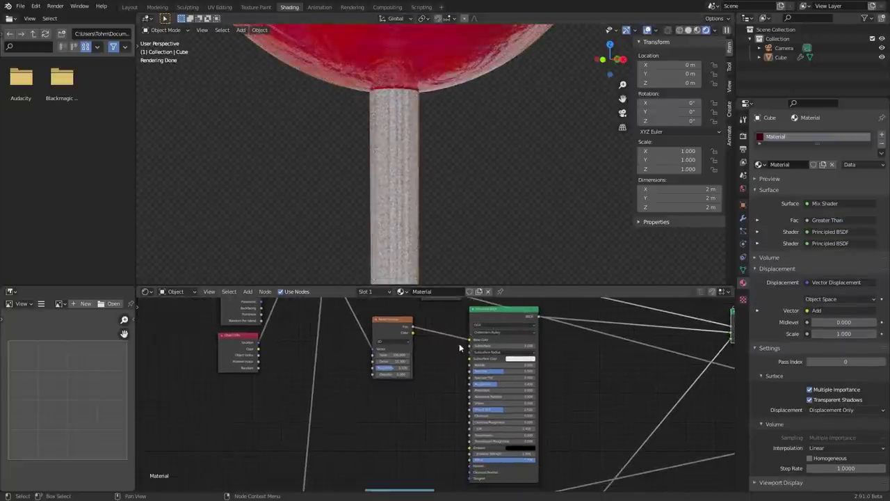
key(shift+a)
click(448, 343)
text(bum)
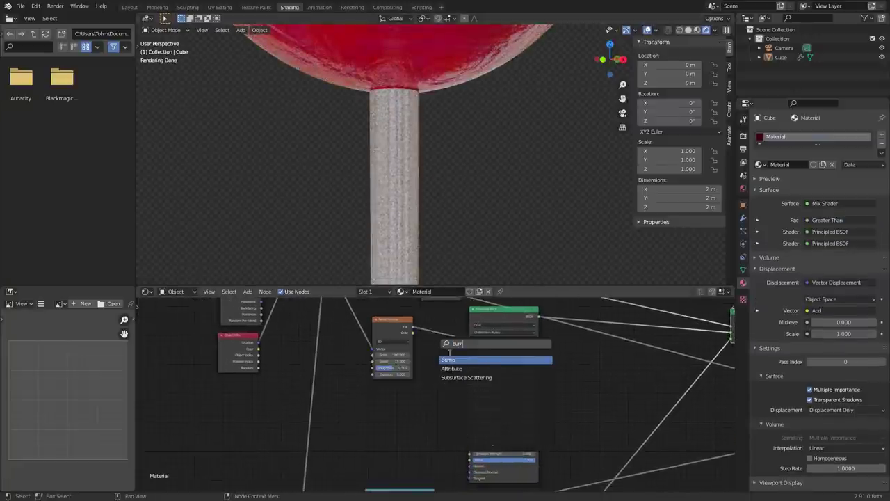
click(449, 360)
click(442, 376)
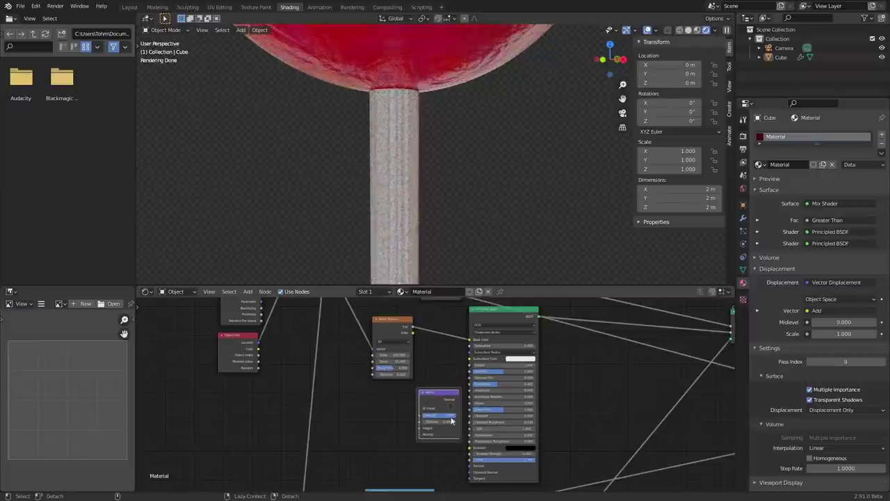
Step: Connect the Bump node's output to the Normal of the stick's Principled BSDF and feed the noise's Fac into the Bump's Height
alt+right_drag(451, 417, 469, 455)
alt+right_drag(450, 418, 486, 459)
scroll(449, 368, up, 2)
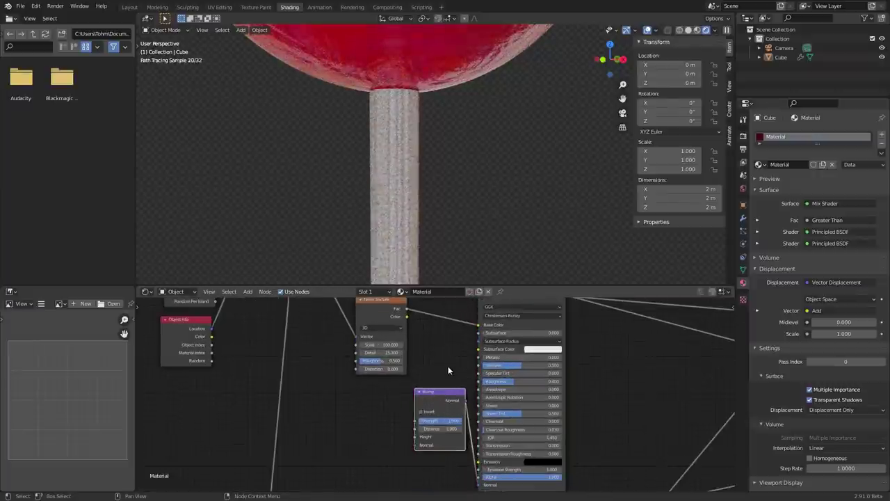
drag(407, 310, 415, 436)
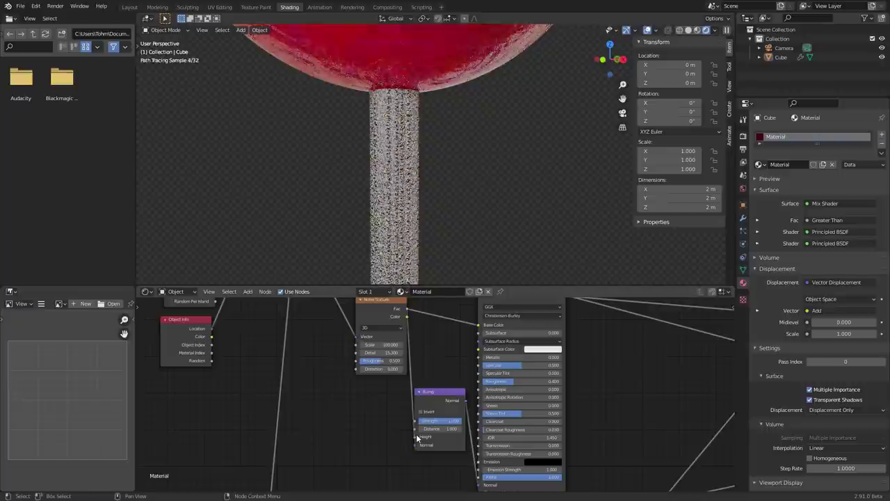
Step: Set the strength of the stick's Bump node to 0.2
scroll(402, 161, up, 4)
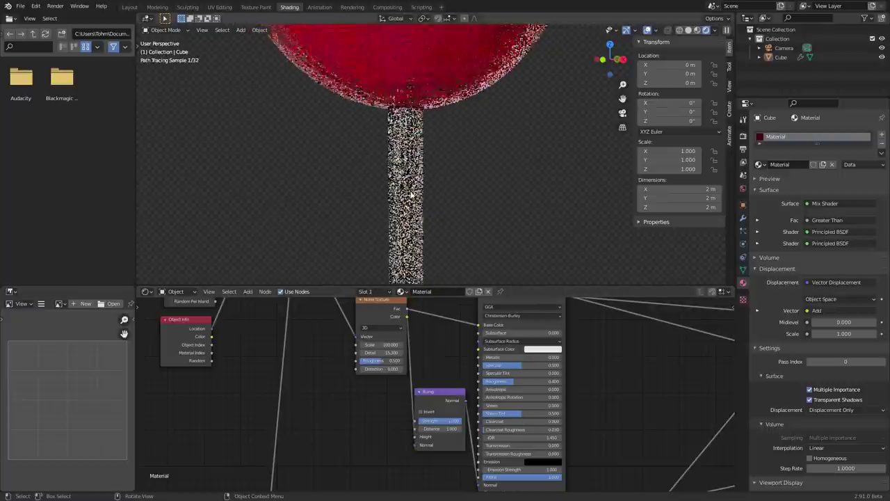
click(456, 421)
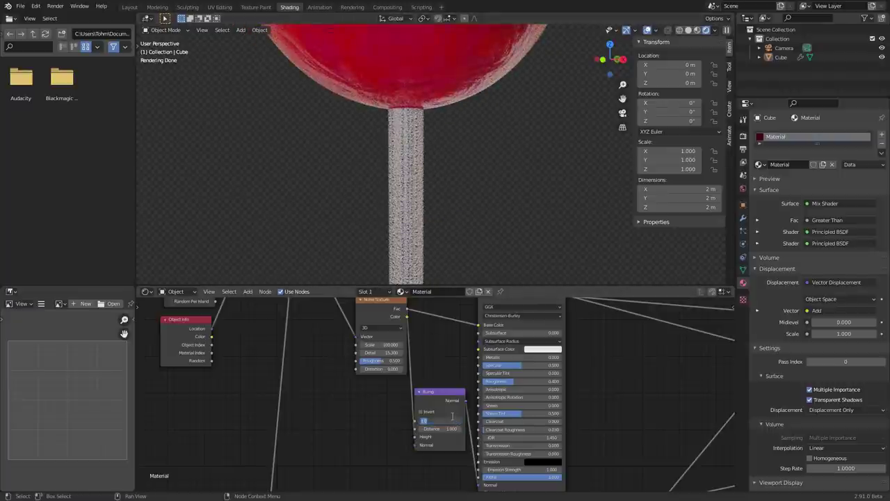
text(.2)
key(Return)
Step: Insert a Math node set to Add with a value of 0.3 between the stick's Noise Texture and its Principled BSDF's Base Color
middle_drag(397, 308, 401, 409)
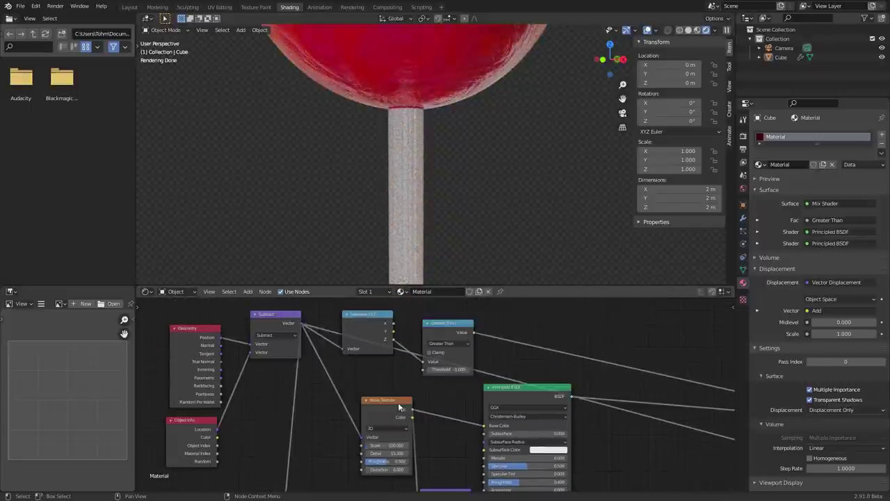
drag(399, 406, 340, 403)
middle_drag(365, 397, 359, 378)
key(shift+a)
click(370, 353)
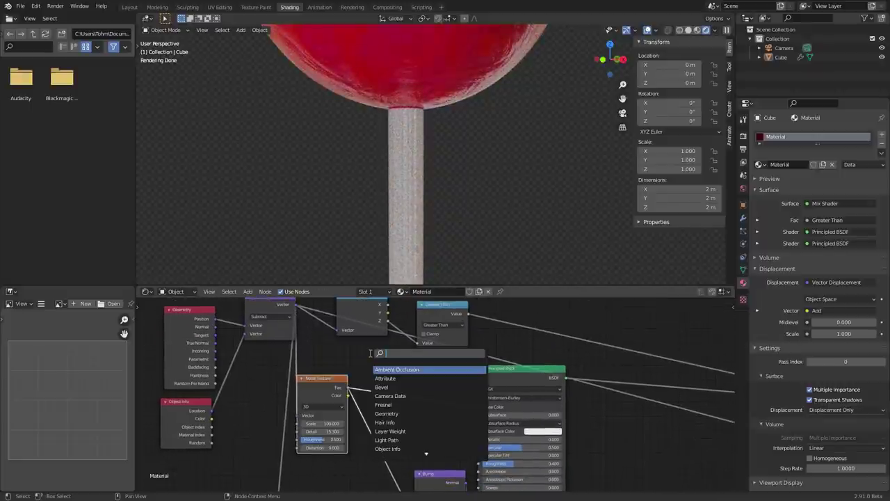
text(math)
key(Return)
click(407, 415)
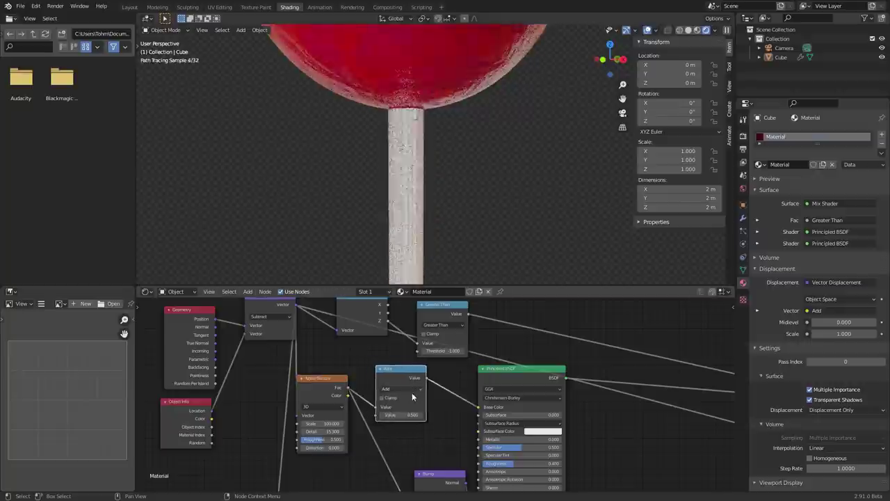
click(406, 414)
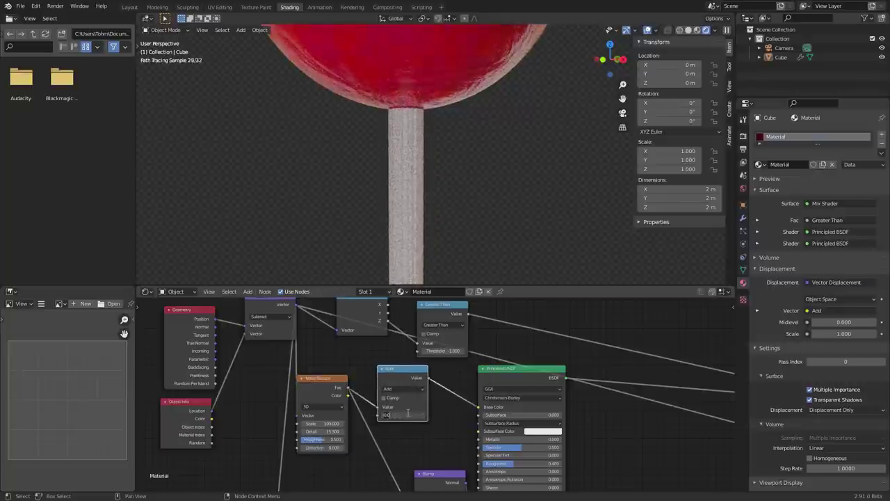
text(0.0)
key(Return)
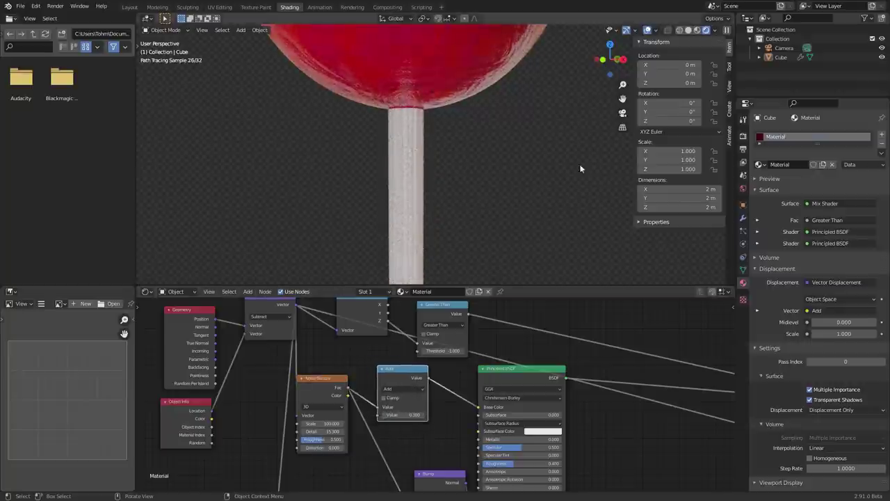
Step: Move the lollipop freely in the viewport to test how it follows, and undo the move
scroll(523, 154, down, 8)
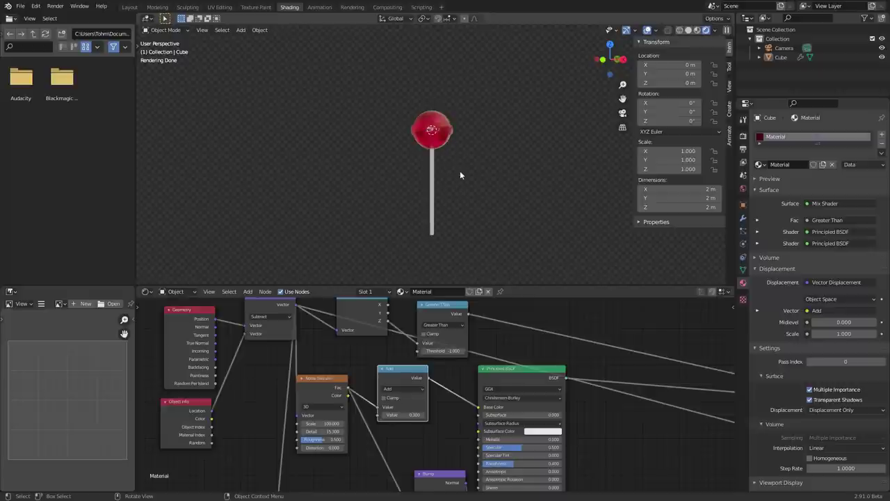
scroll(570, 339, down, 6)
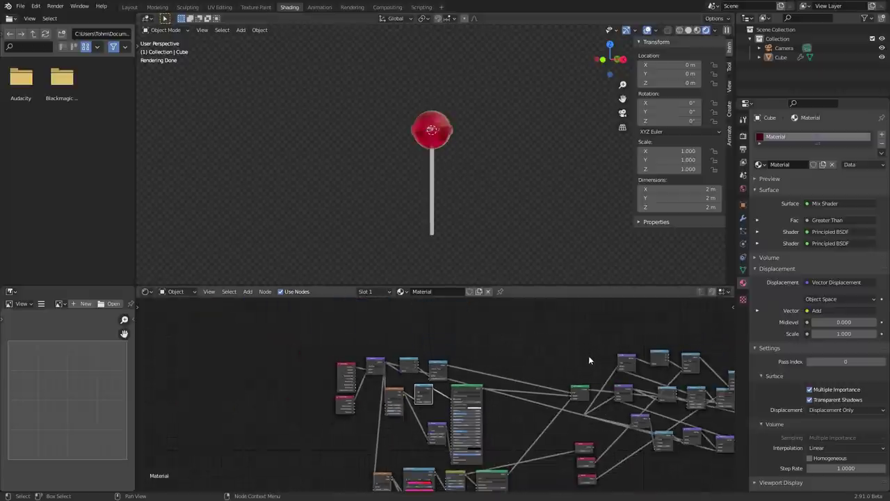
middle_drag(589, 355, 436, 324)
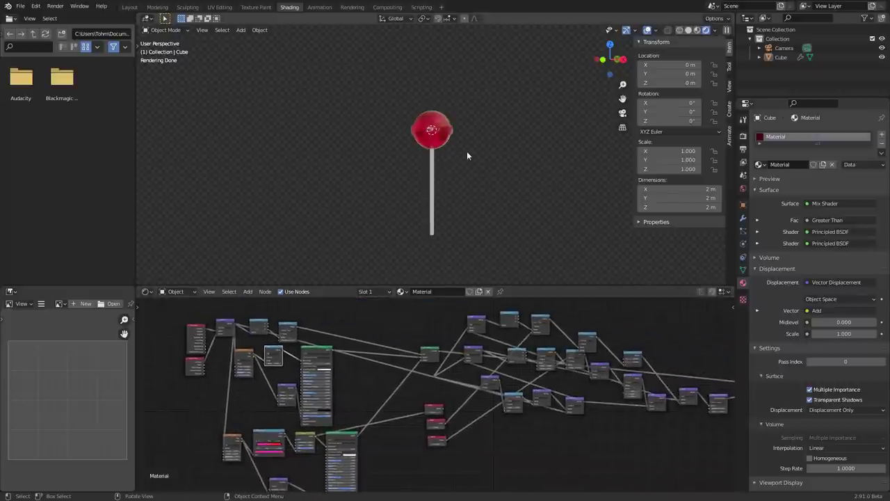
scroll(448, 144, up, 1)
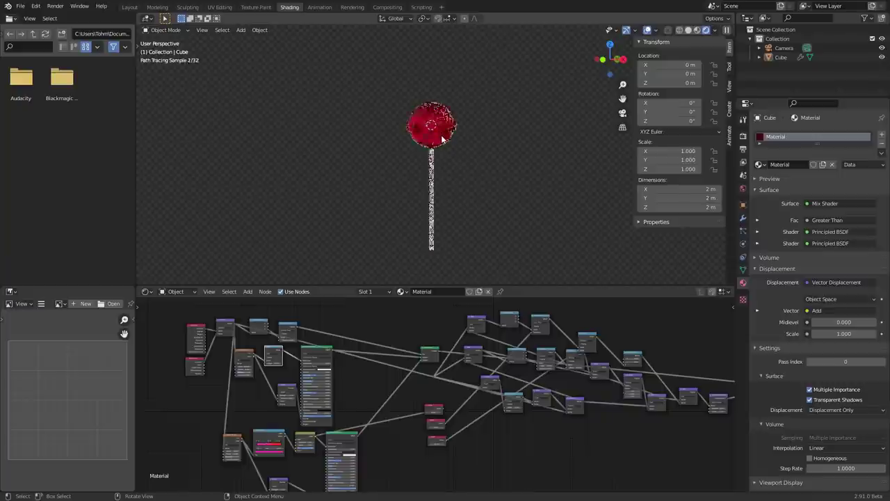
click(439, 125)
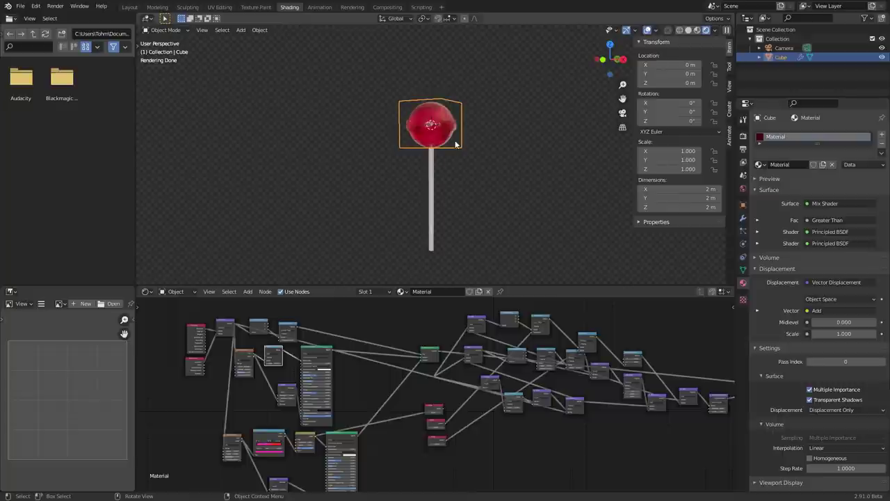
key(g)
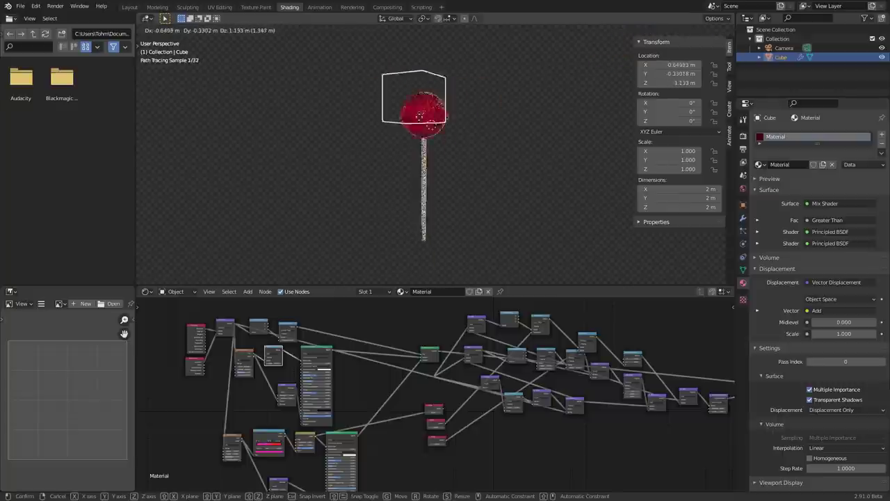
click(501, 130)
key(ctrl+z)
Step: Examine the material's node tree from the Geometry and Object Info nodes through the displacement chain to the three Value nodes
middle_drag(276, 328, 329, 336)
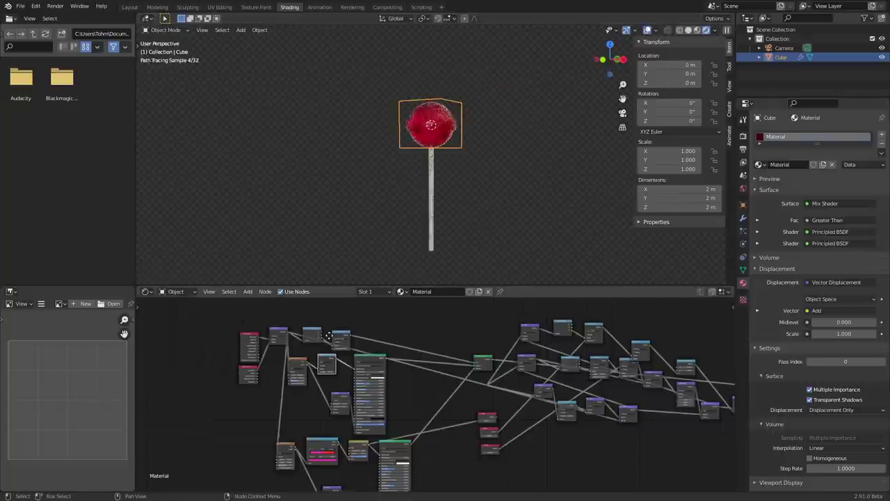
scroll(328, 336, up, 2)
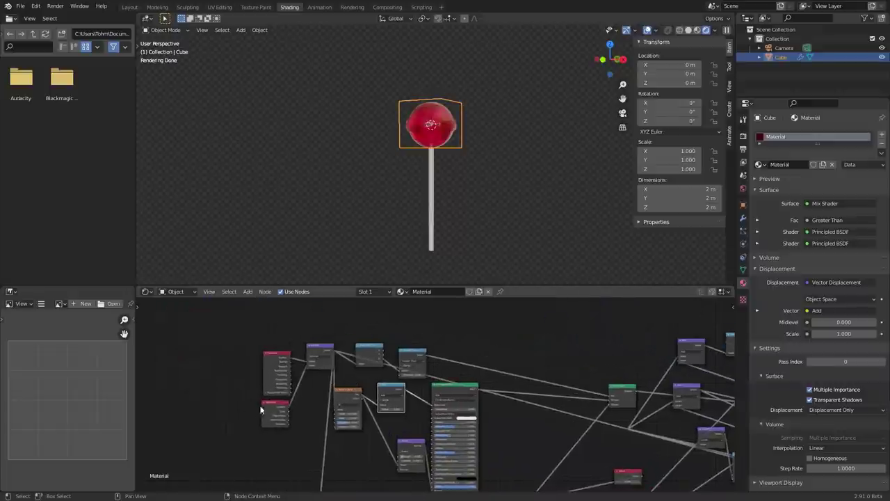
scroll(285, 422, up, 3)
middle_drag(212, 407, 379, 423)
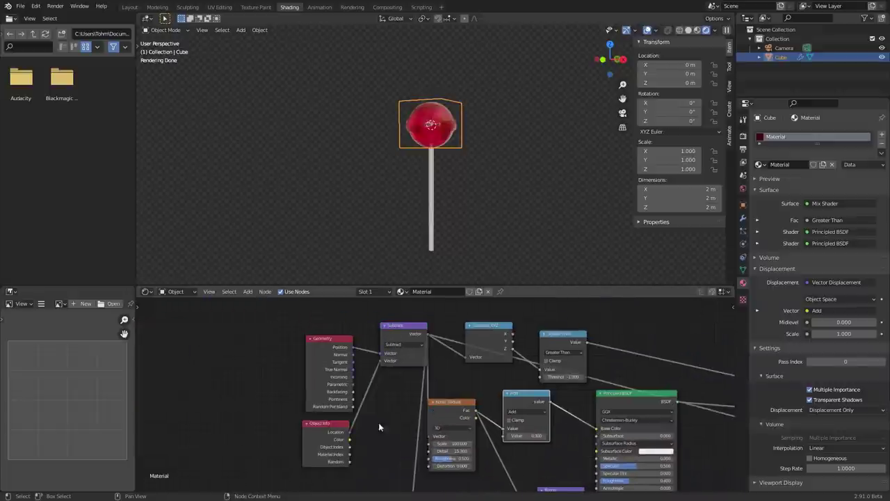
scroll(382, 409, down, 4)
scroll(387, 389, down, 6)
middle_drag(612, 391, 361, 353)
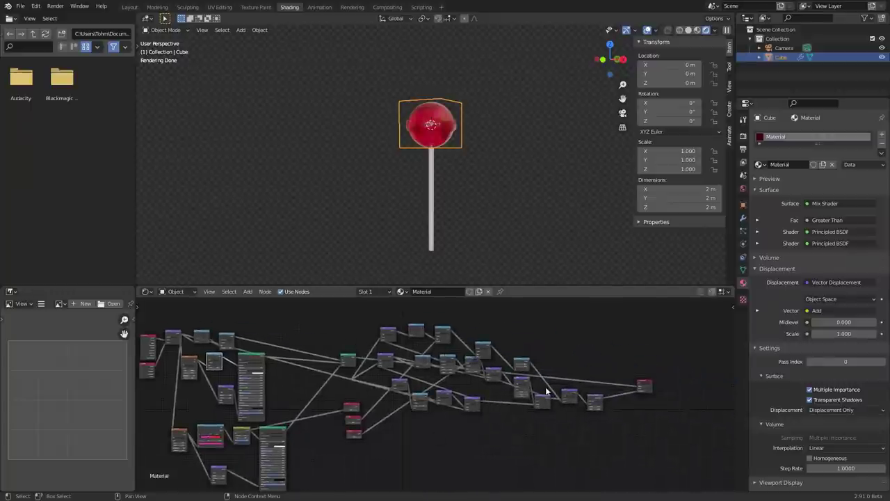
scroll(534, 417, up, 9)
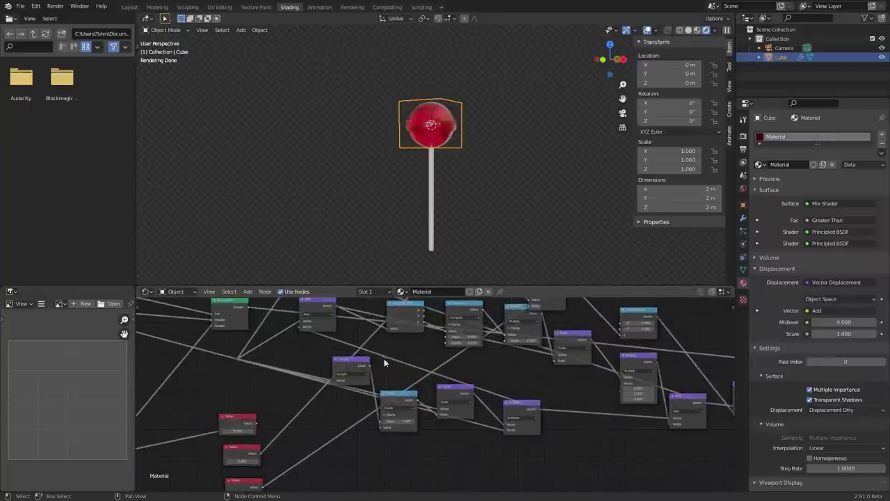
middle_drag(331, 320, 323, 347)
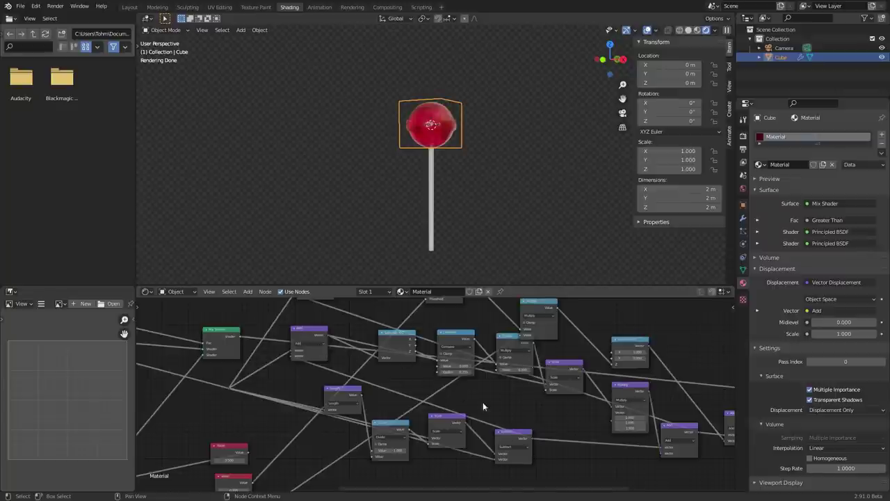
middle_drag(466, 401, 427, 300)
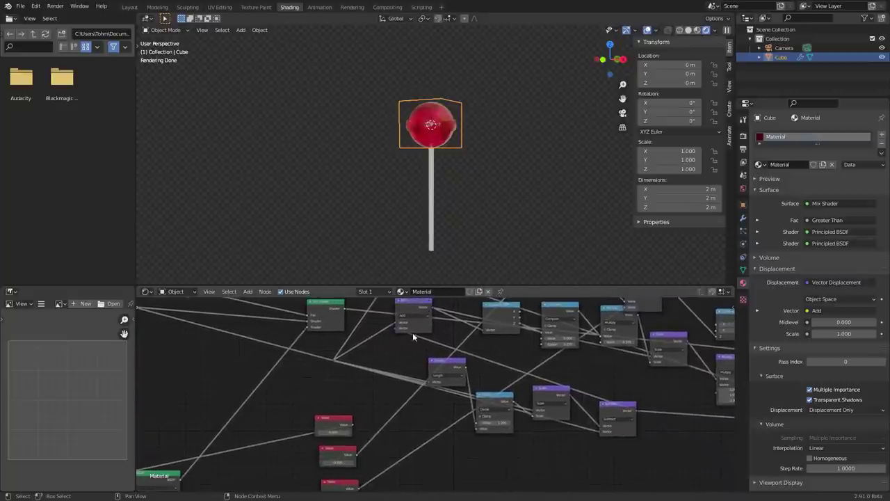
scroll(389, 335, down, 7)
scroll(376, 347, up, 5)
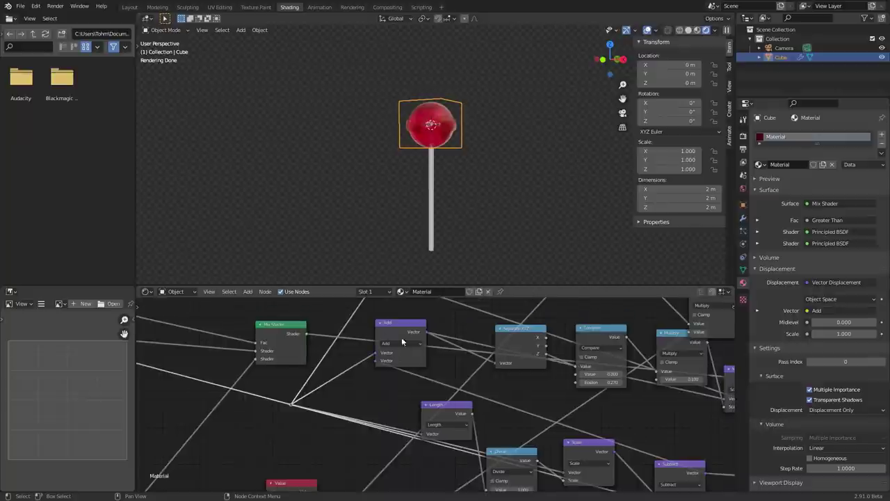
scroll(401, 340, down, 4)
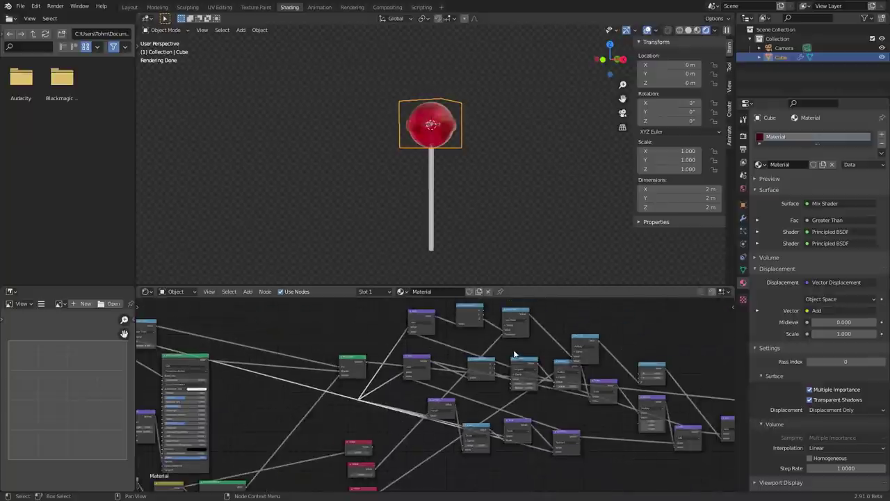
middle_drag(369, 371, 436, 298)
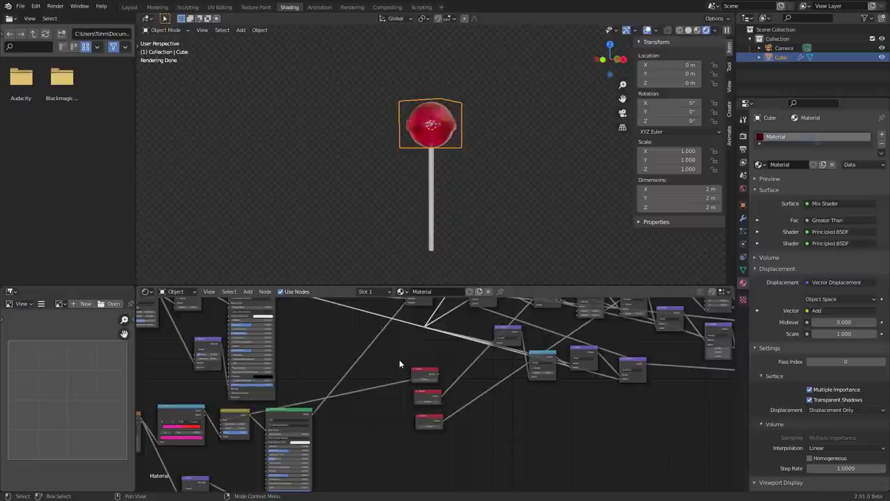
Step: Set the hue Value node to 0.620 and the threshold Value node below it to about -0.995
scroll(409, 365, up, 6)
drag(410, 361, 435, 361)
click(495, 226)
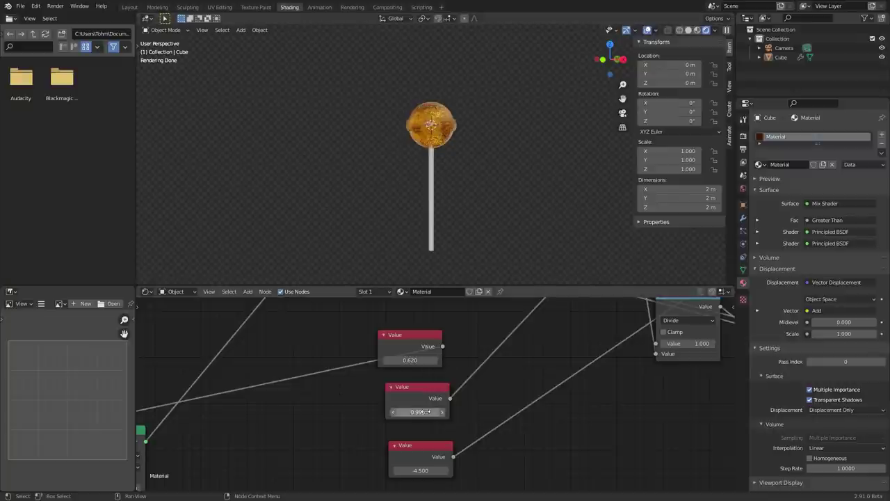
drag(416, 412, 433, 409)
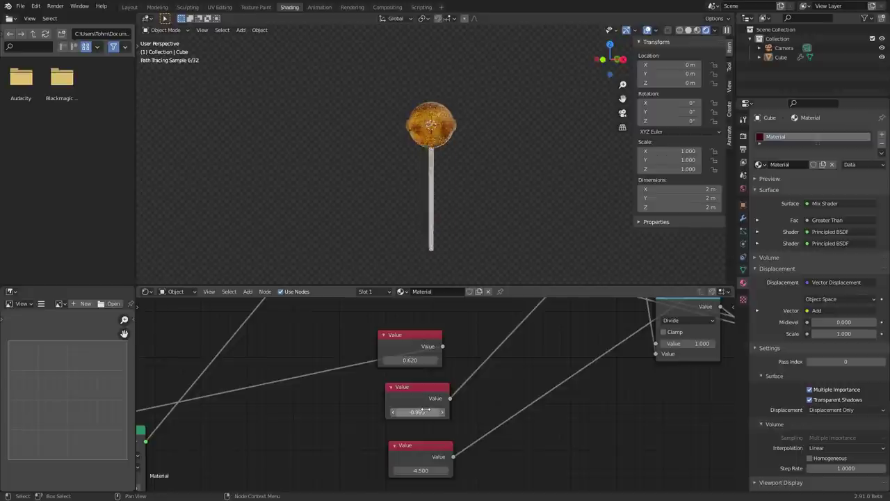
Step: Select the three Value nodes and move them below the rest of the node tree
scroll(466, 160, down, 3)
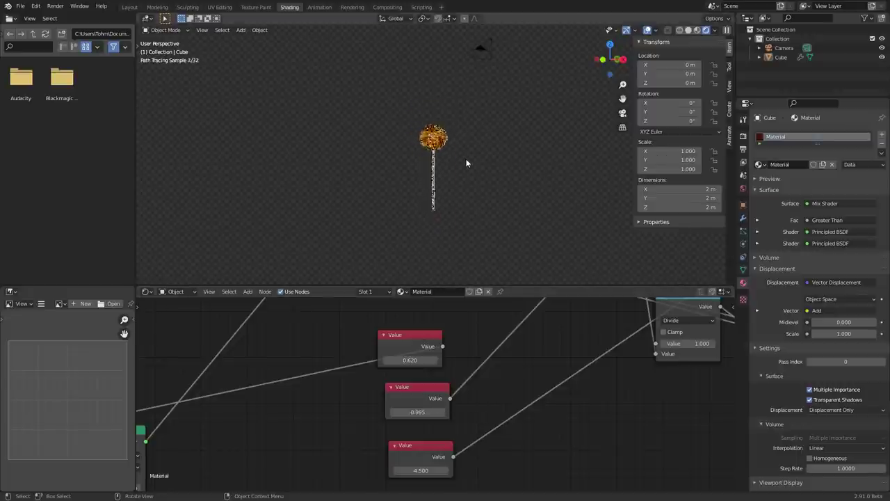
scroll(490, 346, down, 3)
scroll(490, 346, down, 5)
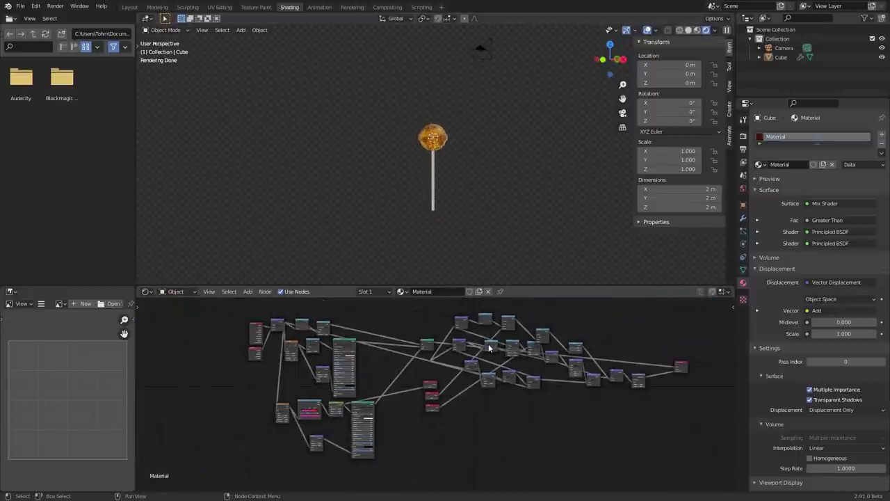
drag(456, 434, 424, 387)
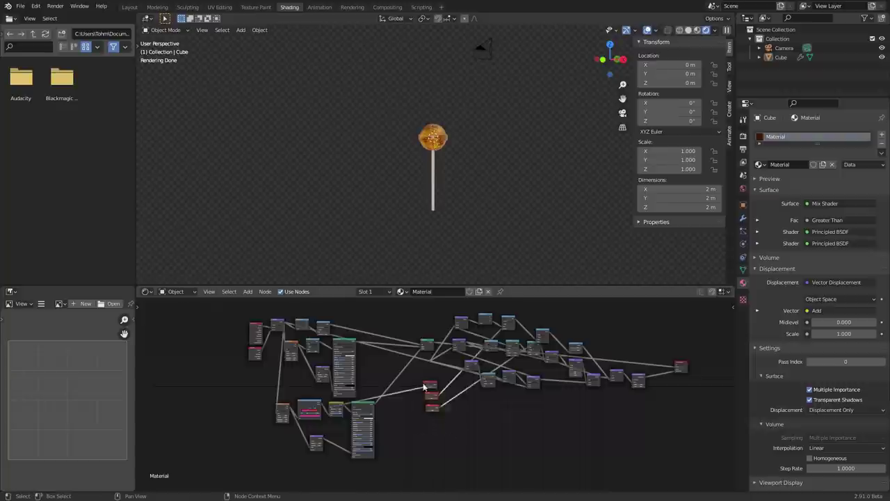
key(g)
click(444, 484)
Step: Select all nodes except the Value nodes and the Material Output, combine them into a node group, and exit the group
scroll(359, 432, down, 4)
drag(262, 434, 585, 332)
key(ctrl+g)
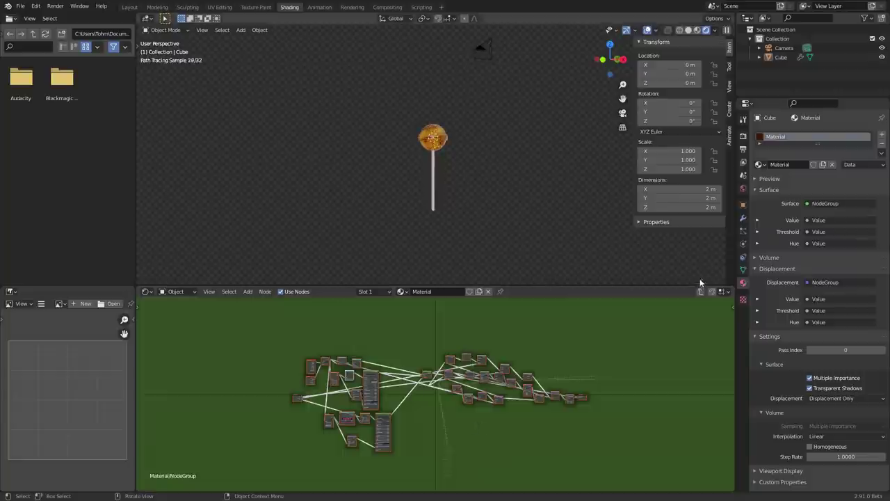
click(700, 291)
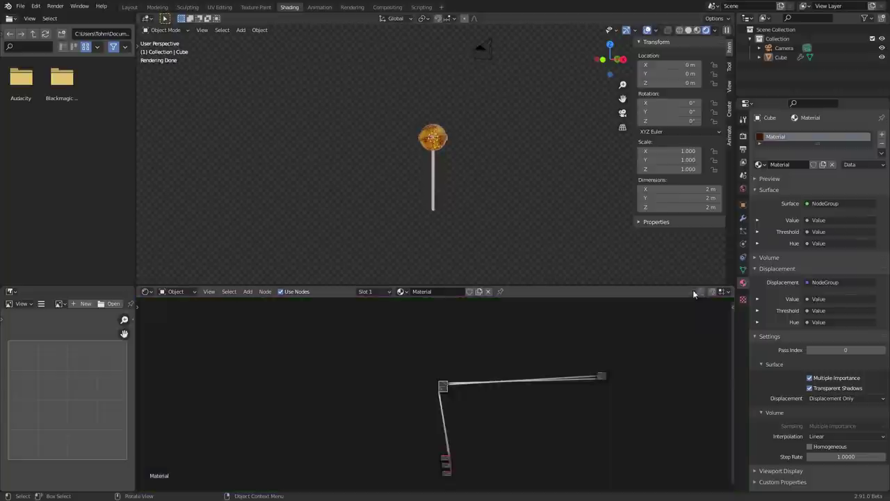
Step: Select the three Value nodes and place them in front of the node group's inputs
drag(431, 475, 481, 389)
key(g)
click(436, 483)
middle_drag(511, 356, 463, 431)
scroll(463, 385, up, 8)
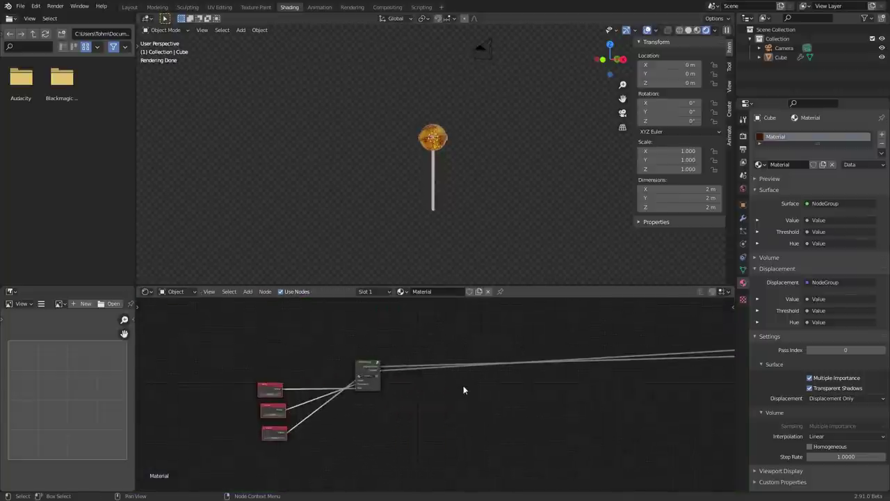
middle_drag(390, 377, 447, 374)
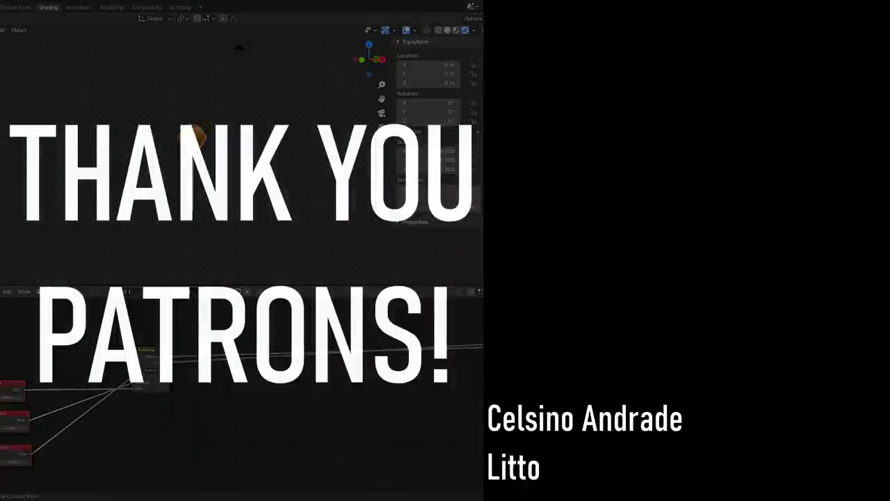